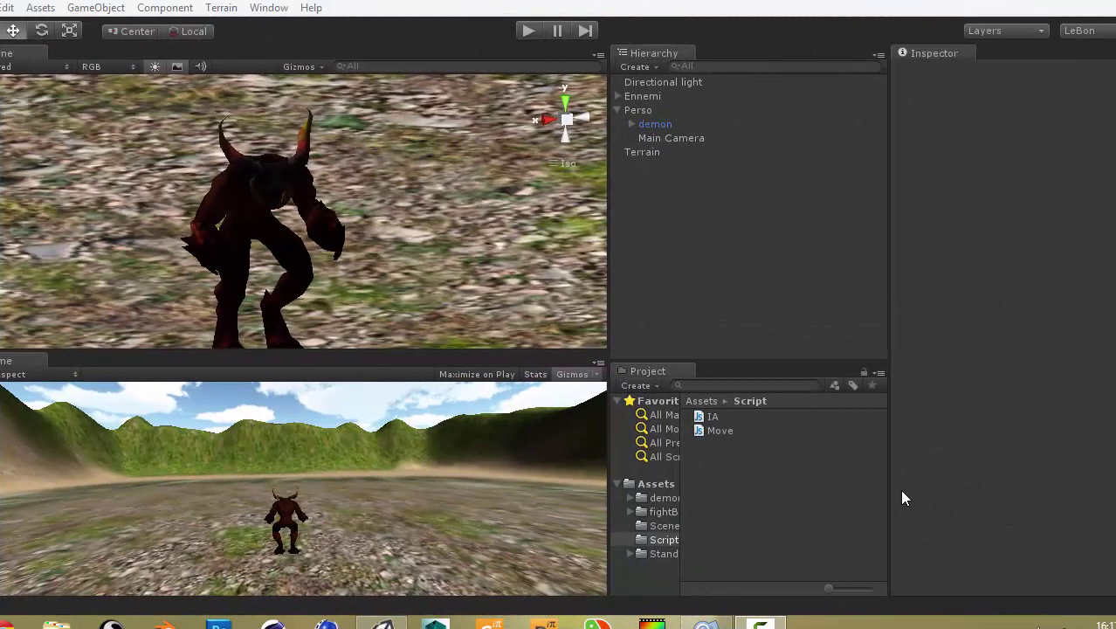
# Orbit the scene view around the demon to inspect it from a steeper top-down angle
pyautogui.moveTo(438, 313)
pyautogui.keyDown('alt'); pyautogui.mouseDown()
pyautogui.moveTo(481, 299)
pyautogui.moveTo(308, 276)
pyautogui.moveTo(417, 283)
pyautogui.mouseUp(); pyautogui.keyUp('alt')
pyautogui.click(652, 123)
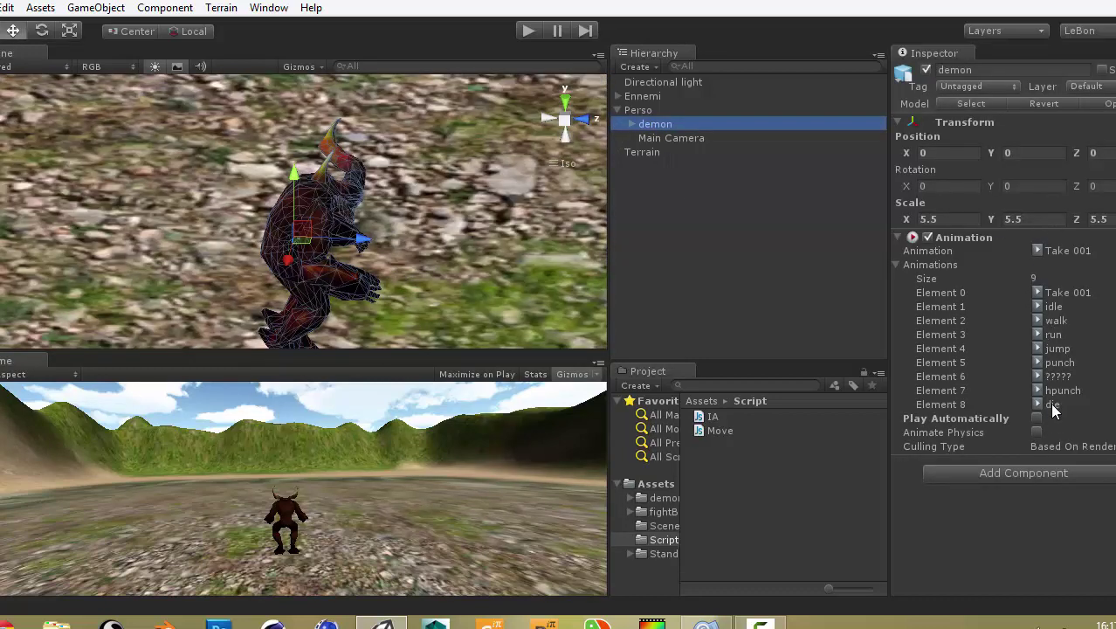
pyautogui.click(651, 218)
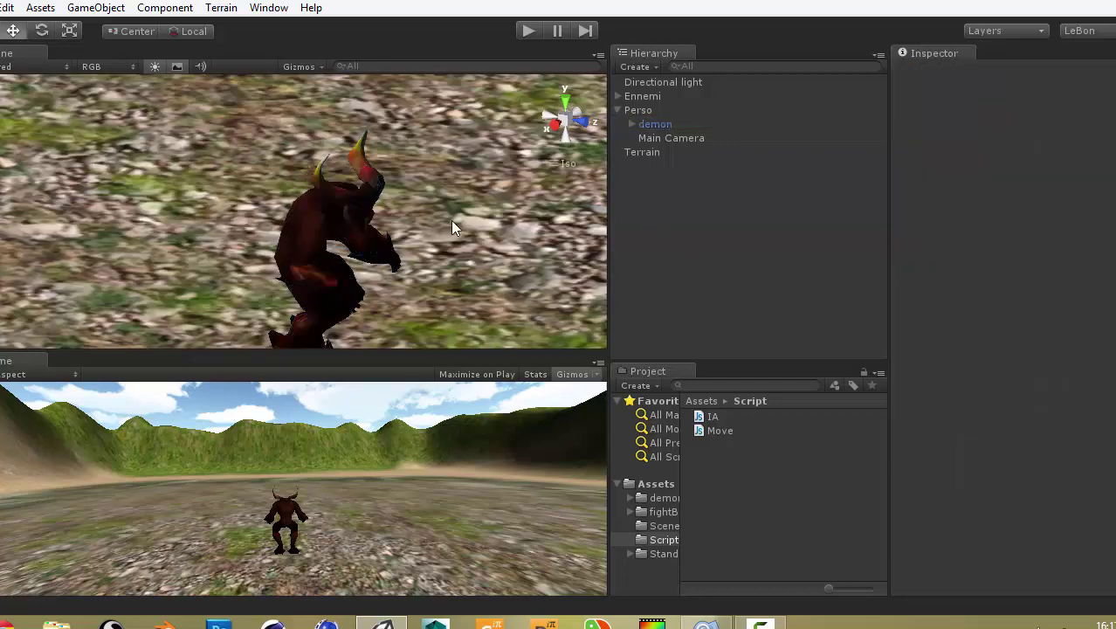
pyautogui.scroll(-3, 385, 228)
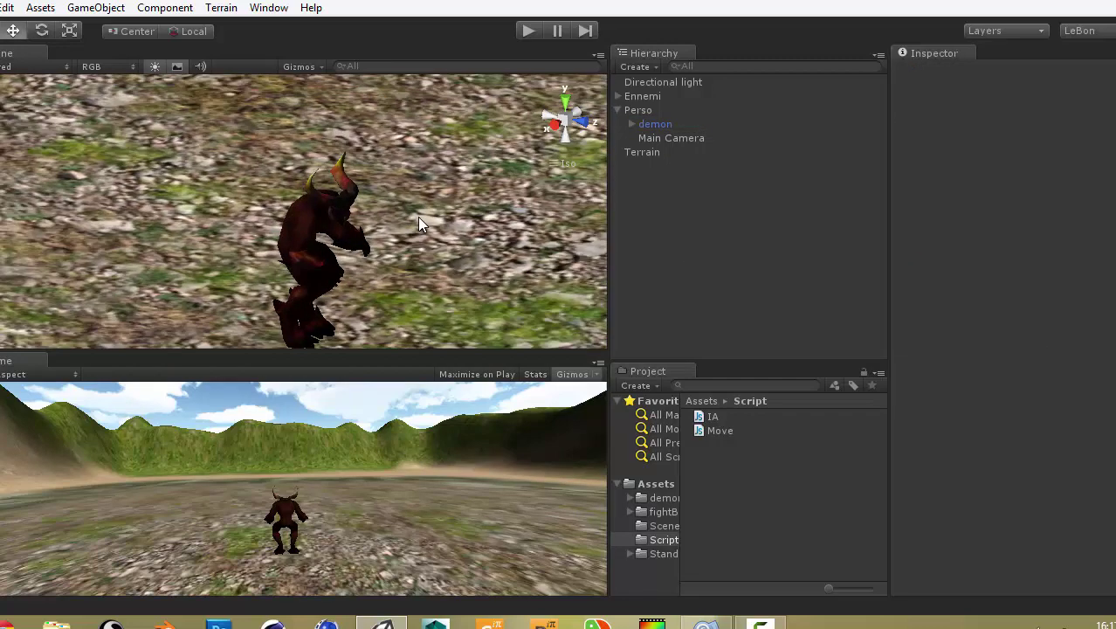
pyautogui.keyDown('alt'); pyautogui.moveTo(428, 218); pyautogui.dragTo(473, 304); pyautogui.keyUp('alt')
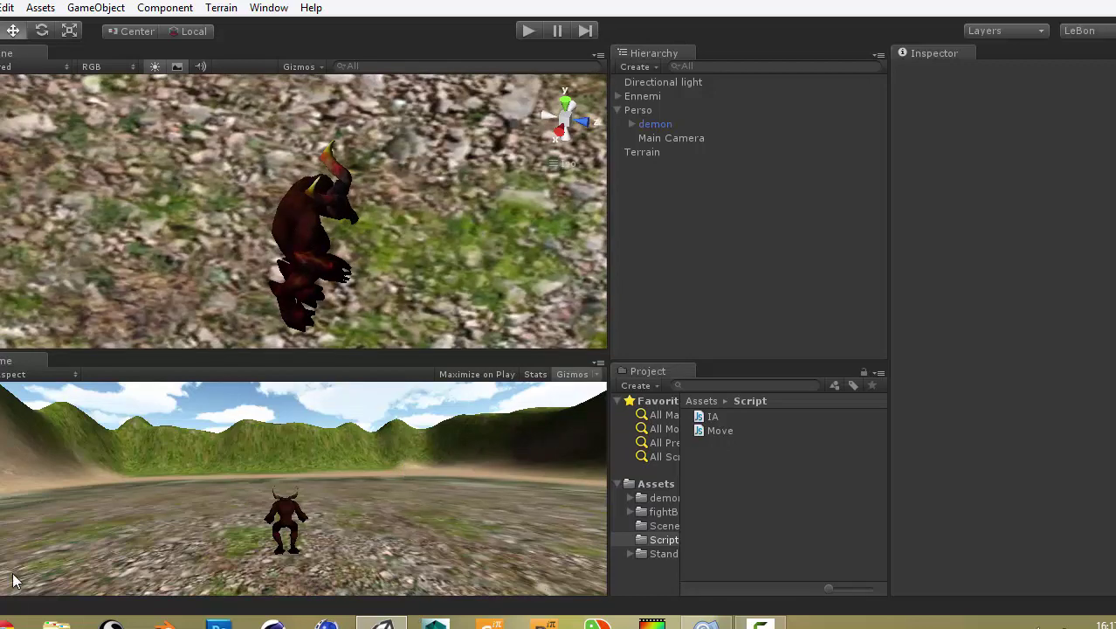
pyautogui.moveTo(295, 233)
pyautogui.keyDown('alt'); pyautogui.mouseDown()
pyautogui.moveTo(236, 240)
pyautogui.moveTo(350, 229)
pyautogui.moveTo(489, 192)
pyautogui.mouseUp(); pyautogui.keyUp('alt')
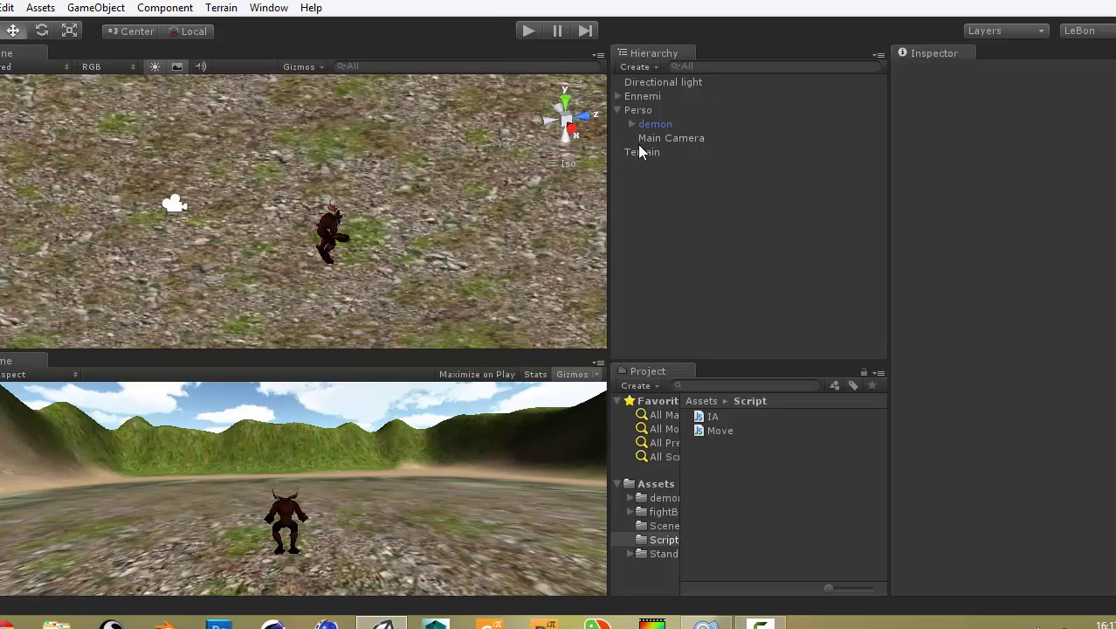
# Frame the Perso player, then the Ennemi robot, in the scene view
pyautogui.click(618, 110)
pyautogui.doubleClick(637, 110)
pyautogui.keyDown('alt'); pyautogui.moveTo(213, 207); pyautogui.dragTo(260, 231); pyautogui.keyUp('alt')
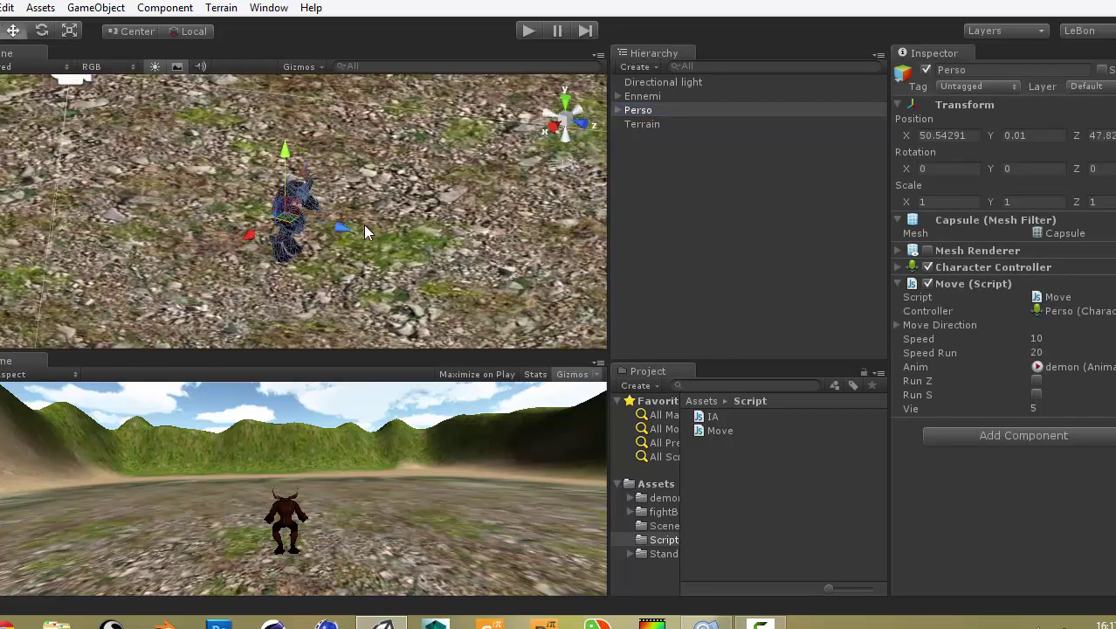
pyautogui.doubleClick(642, 97)
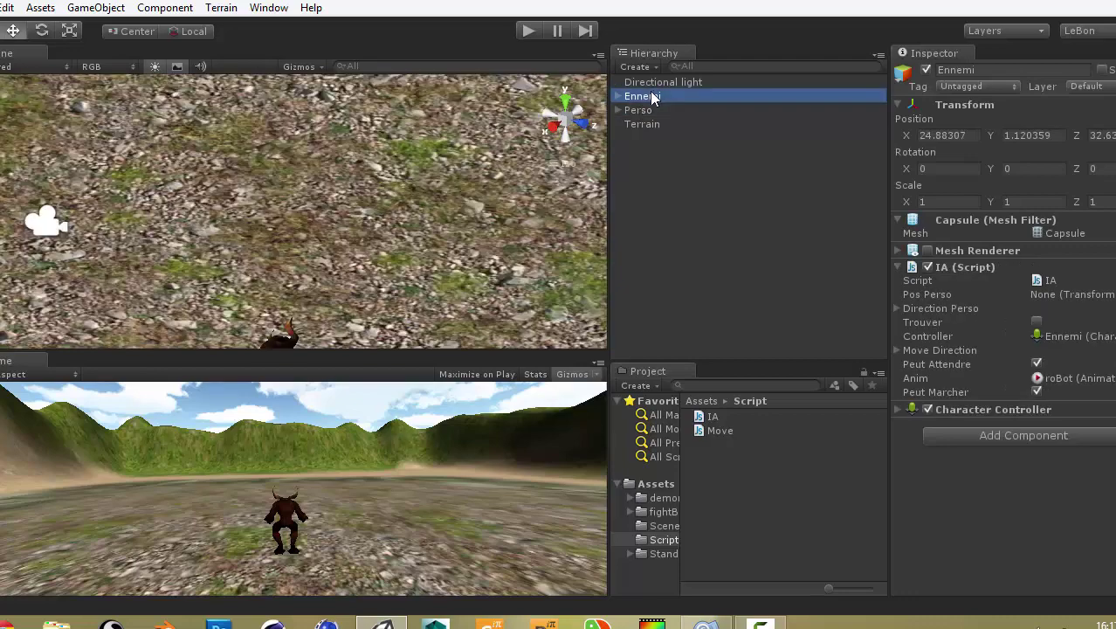
pyautogui.moveTo(541, 166)
pyautogui.keyDown('alt'); pyautogui.mouseDown()
pyautogui.moveTo(582, 168)
pyautogui.moveTo(403, 216)
pyautogui.mouseUp(); pyautogui.keyUp('alt')
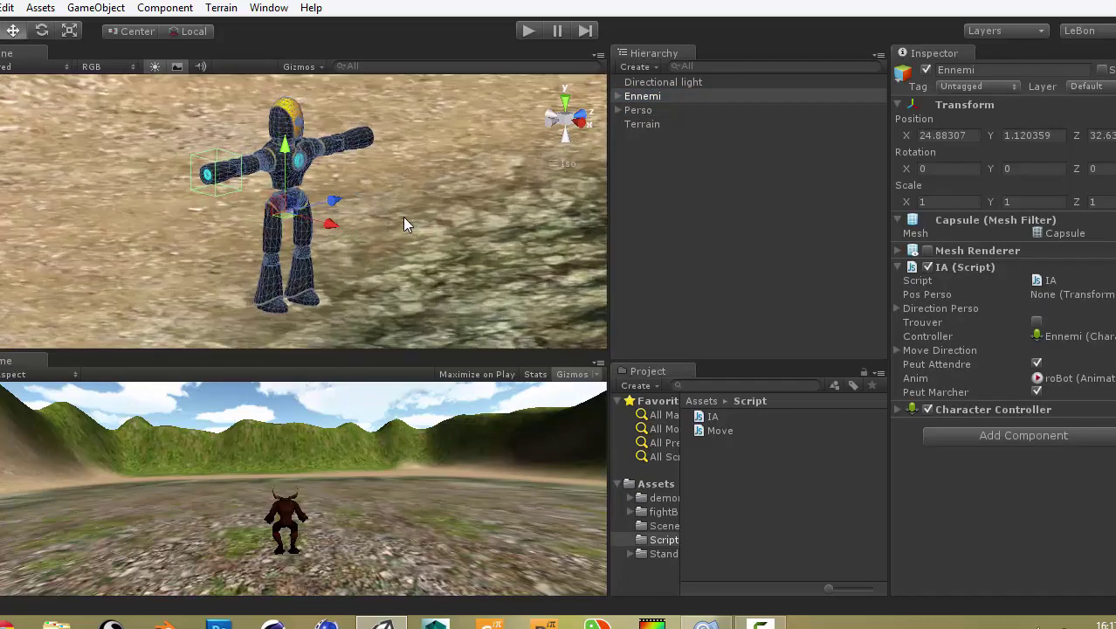
pyautogui.scroll(3, 402, 217)
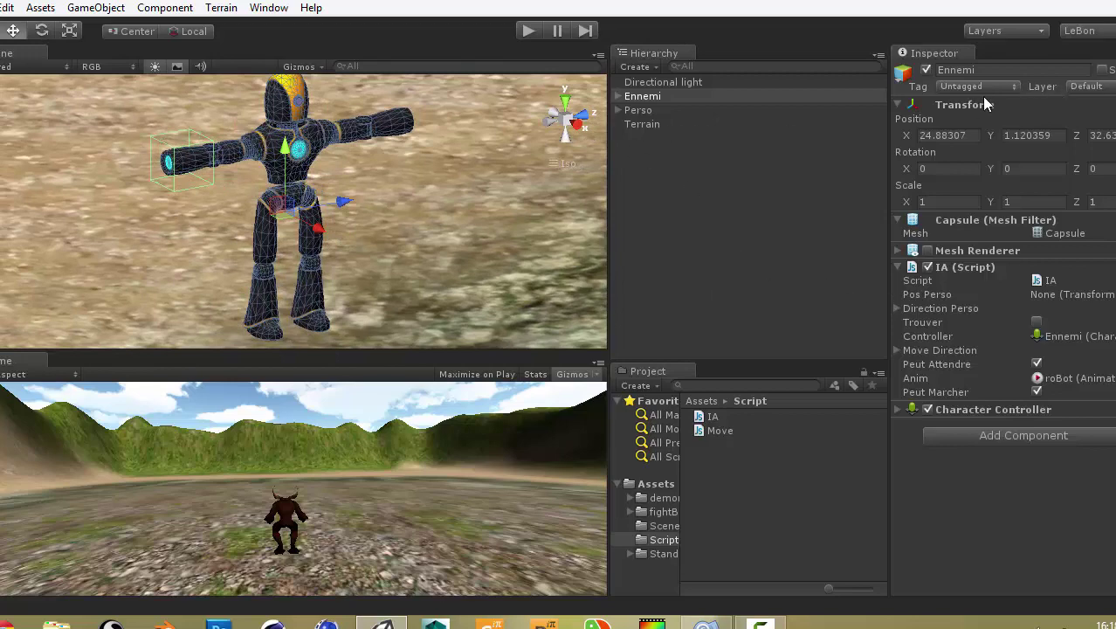
# Select roBot under Ennemi to view its transform and 14 animation clips, then collapse Ennemi
pyautogui.click(618, 96)
pyautogui.click(652, 110)
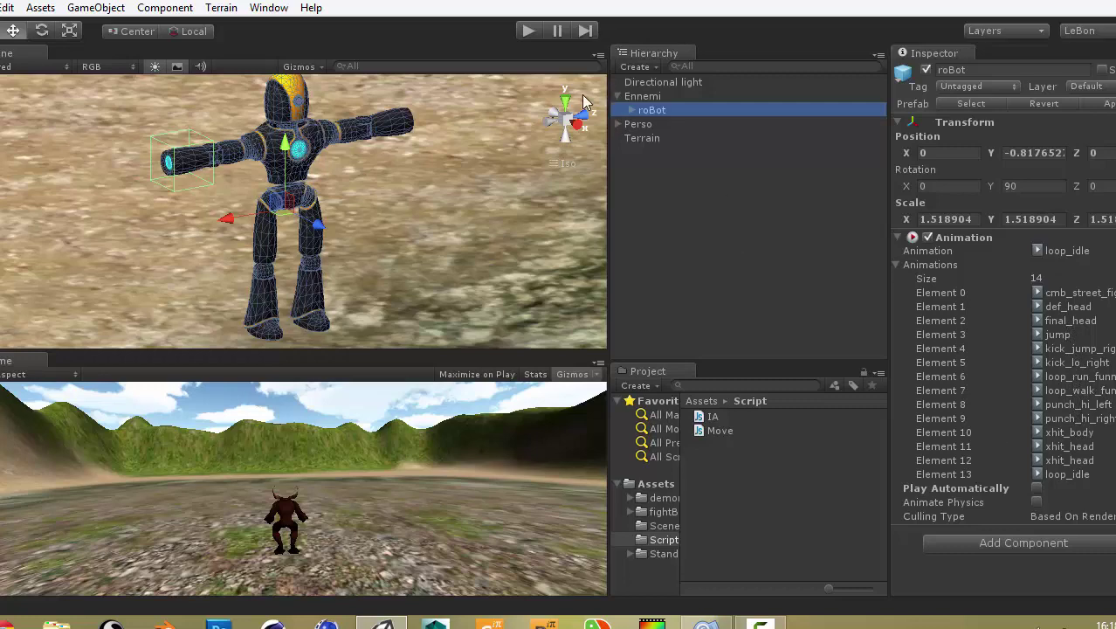
pyautogui.click(618, 97)
pyautogui.scroll(-2, 332, 231)
pyautogui.scroll(-3, 324, 224)
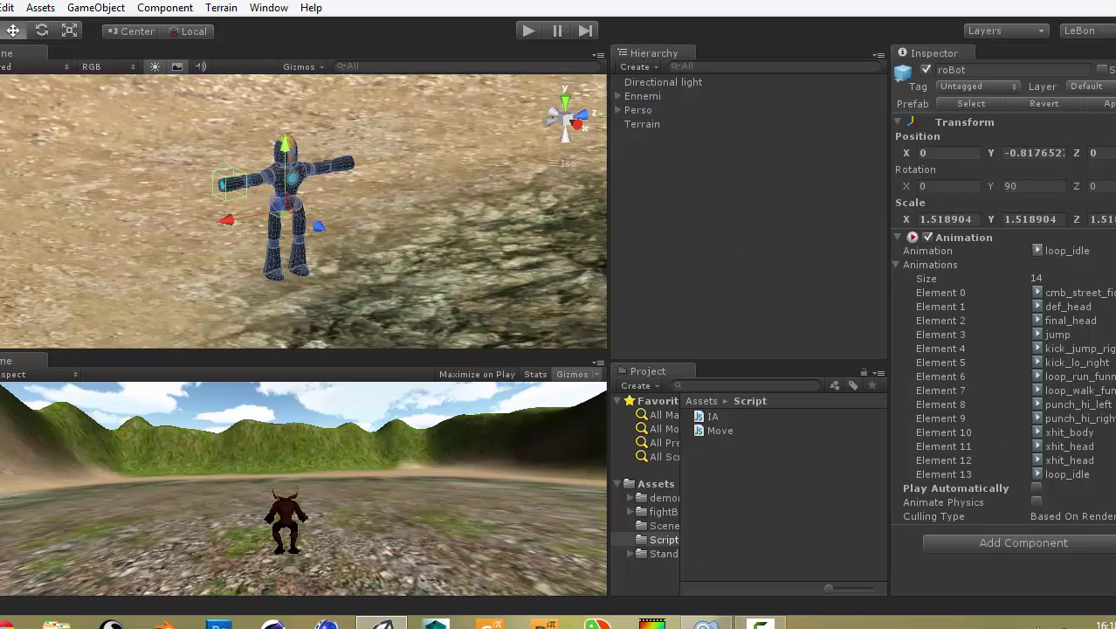
pyautogui.click(704, 622)
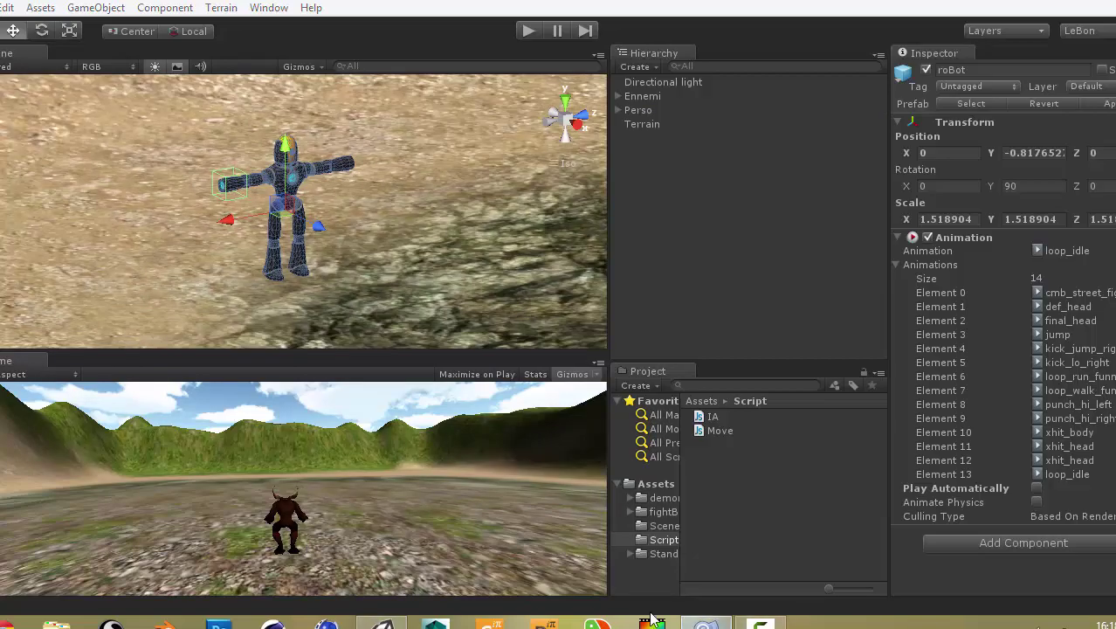
# Open Move.js and insert a blank line after the Debug.Log call in OnTriggerEnter
pyautogui.scroll(-5, 349, 262)
pyautogui.click(281, 57)
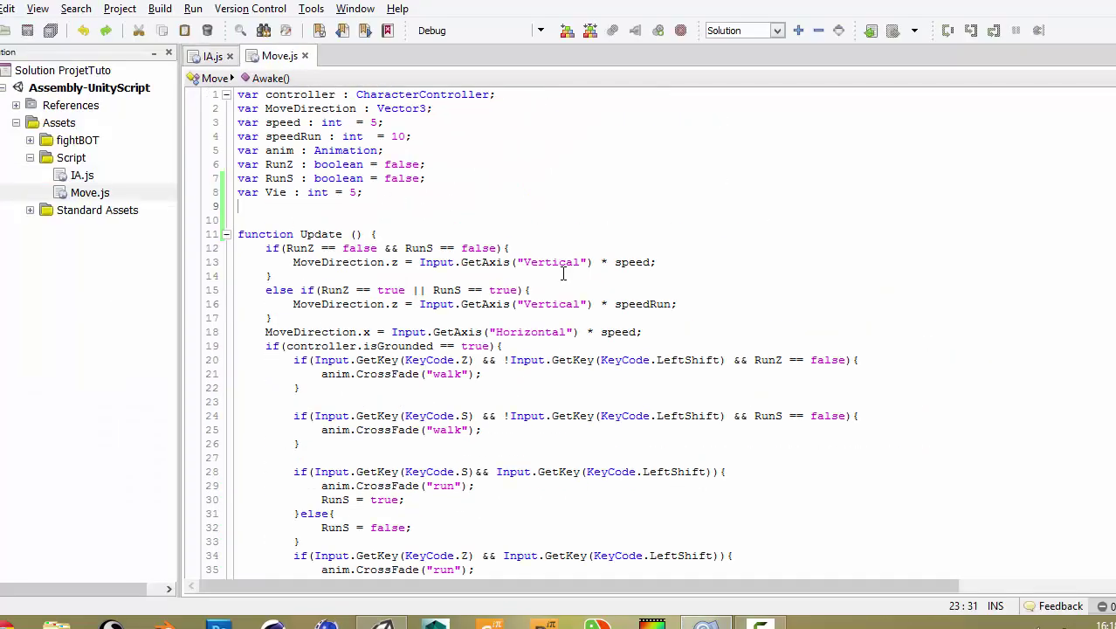
pyautogui.scroll(-5, 538, 286)
pyautogui.scroll(-6, 538, 286)
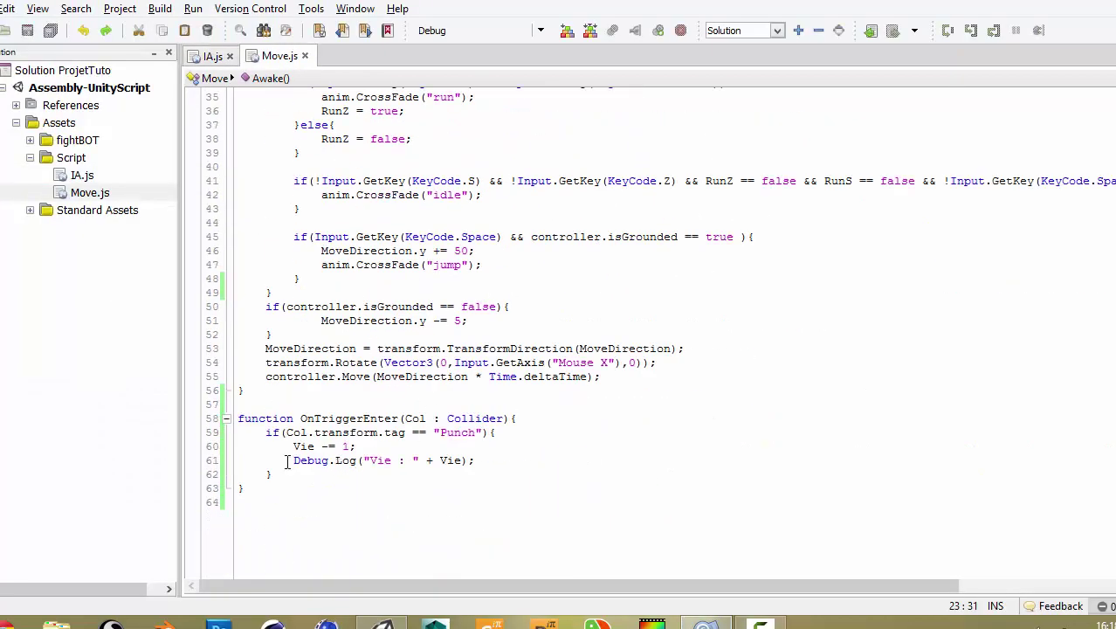
pyautogui.moveTo(293, 460); pyautogui.dragTo(478, 461)
pyautogui.press('Up')
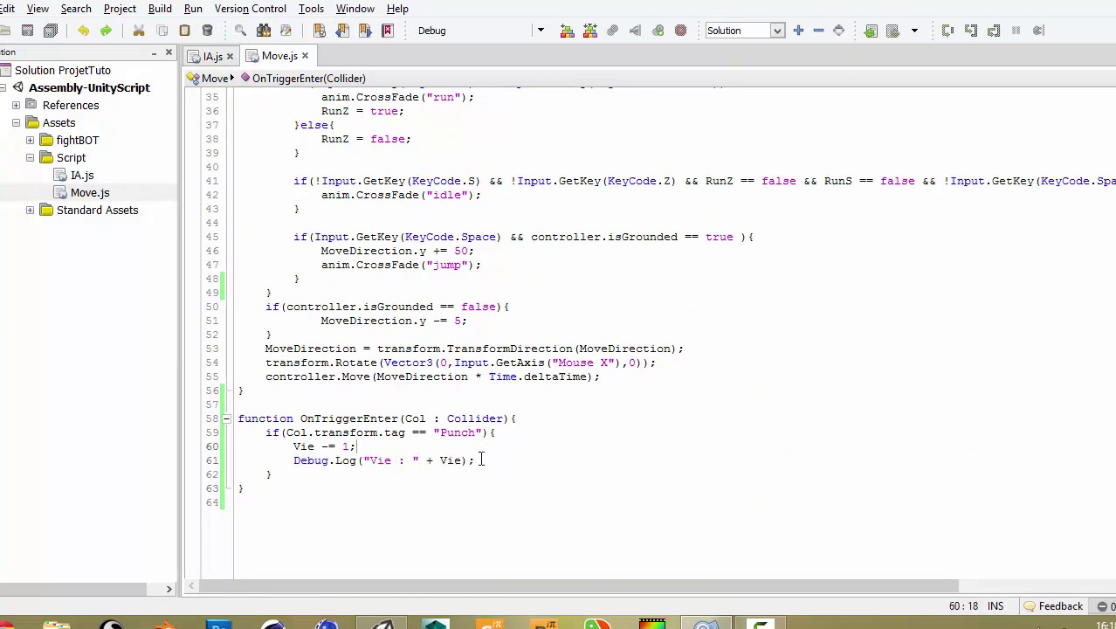
pyautogui.press('Return')
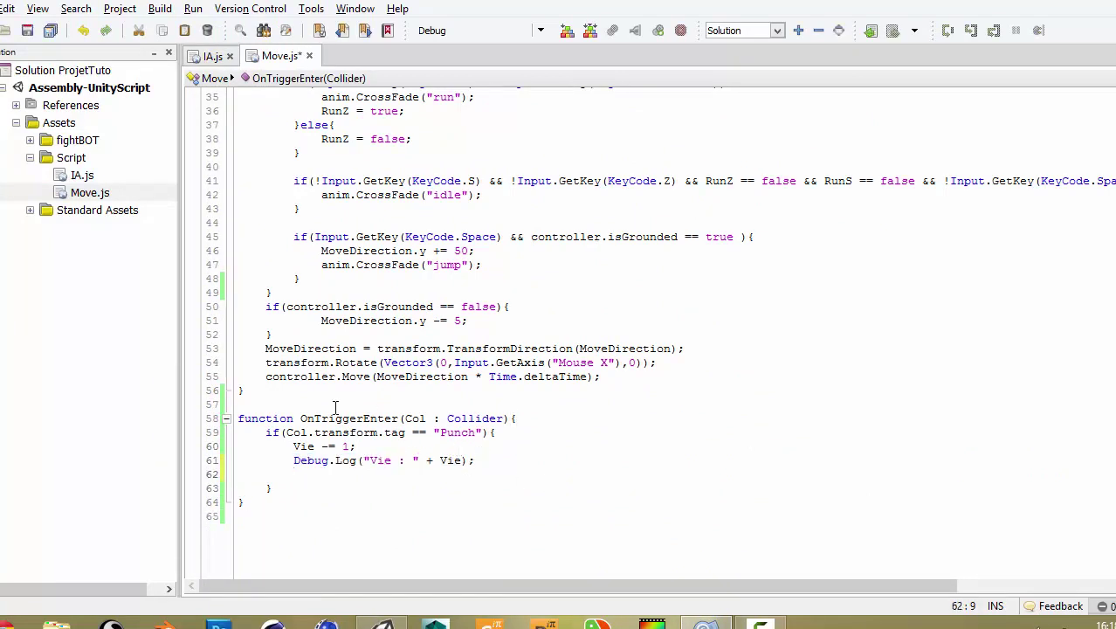
pyautogui.moveTo(301, 418); pyautogui.dragTo(395, 419)
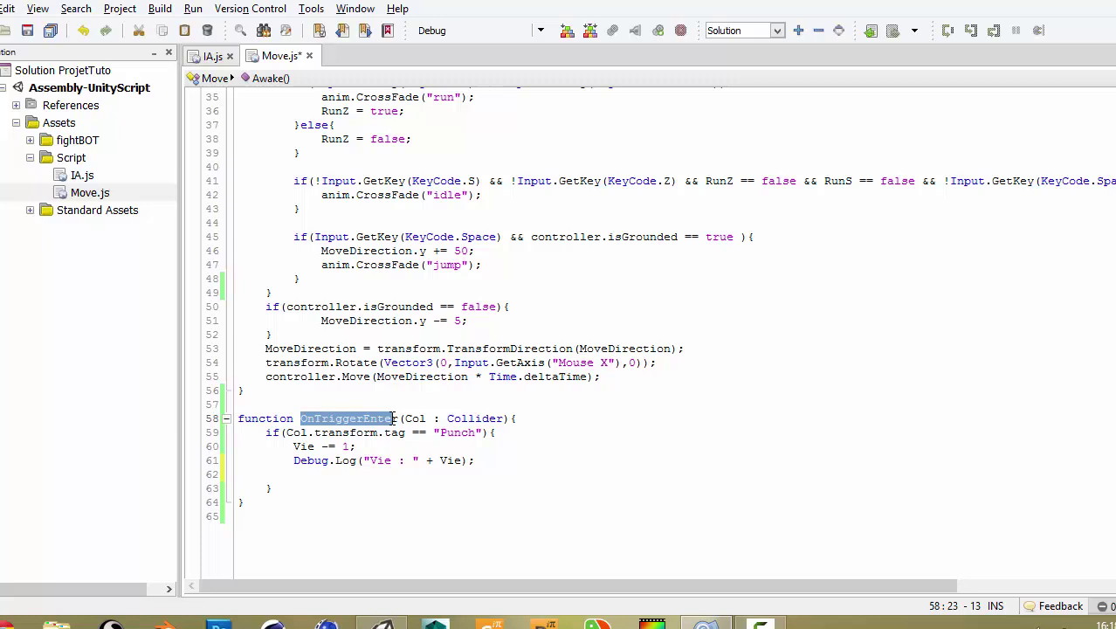
pyautogui.click(331, 473)
pyautogui.moveTo(292, 447); pyautogui.dragTo(368, 448)
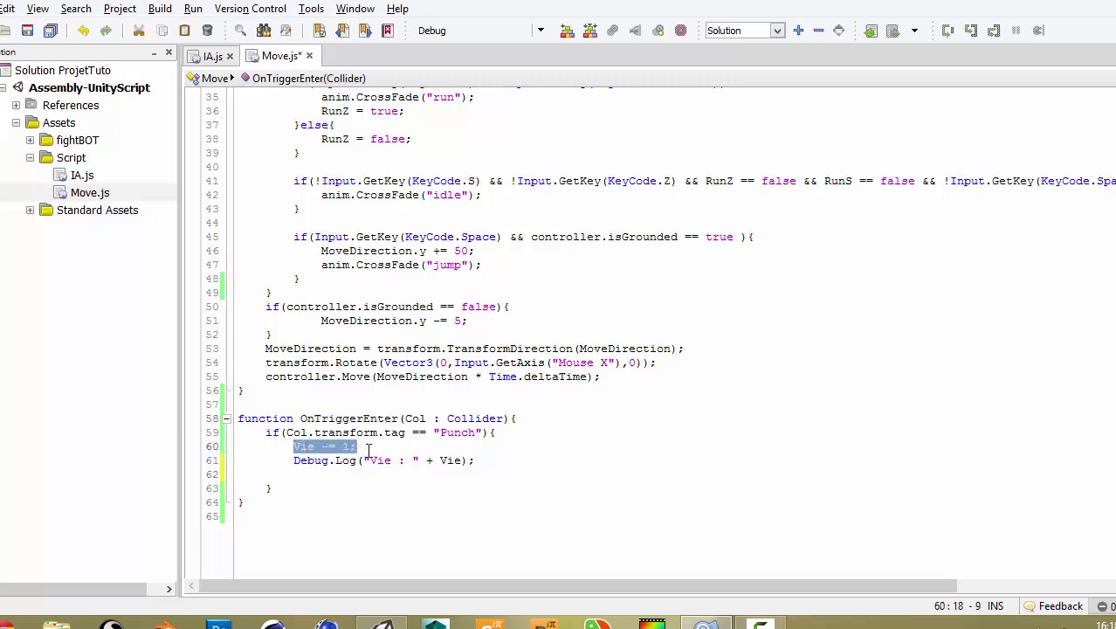
pyautogui.doubleClick(297, 460)
pyautogui.click(479, 461)
pyautogui.click(335, 476)
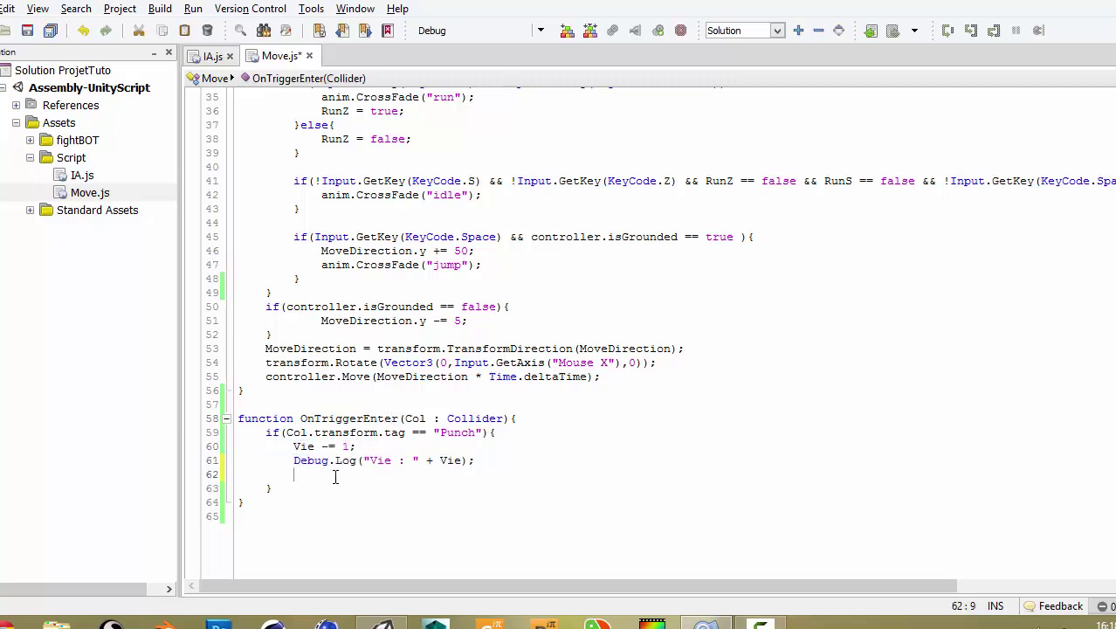
# Type an empty if(Vie == 0){ } block on that new line
pyautogui.write('if(')
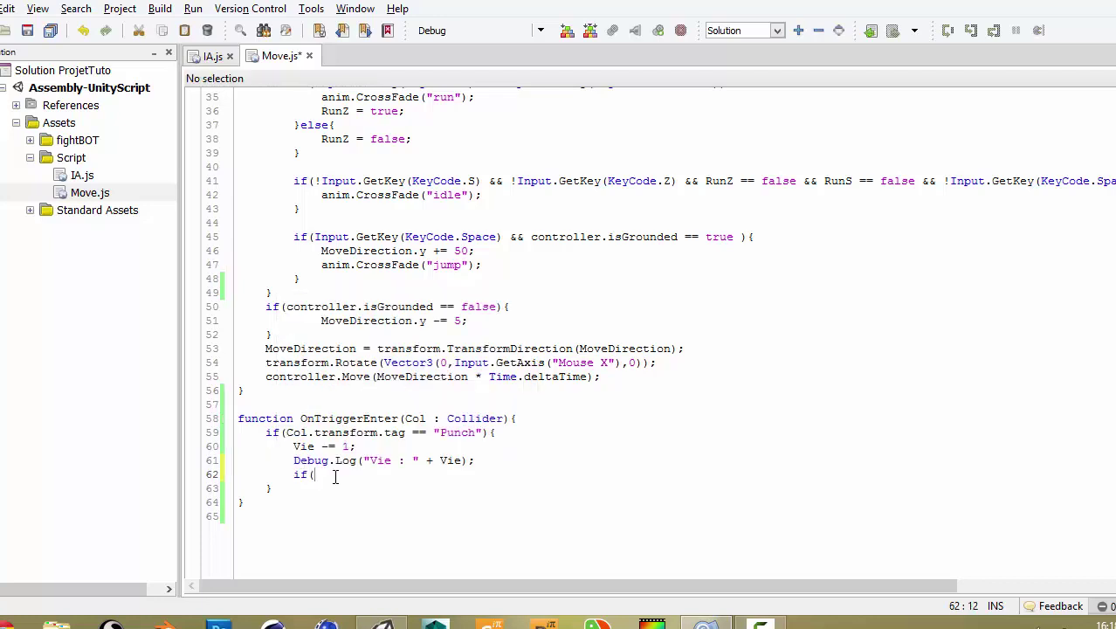
pyautogui.write('Vie ==')
pyautogui.write(' 0){')
pyautogui.press('Return')
pyautogui.press('Return')
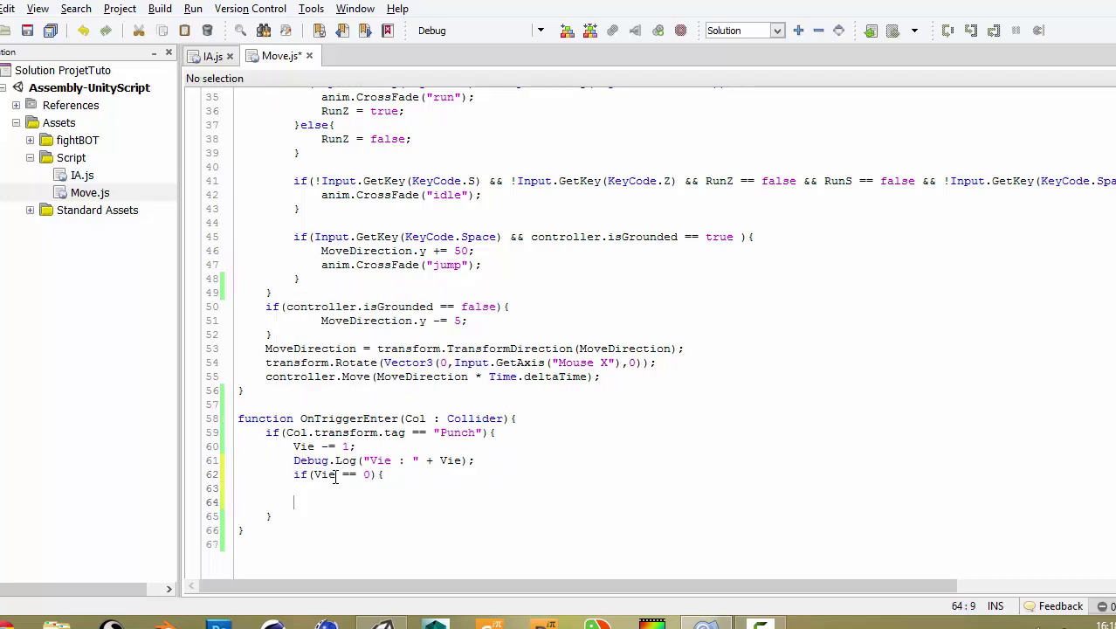
pyautogui.write('}')
pyautogui.press('Up')
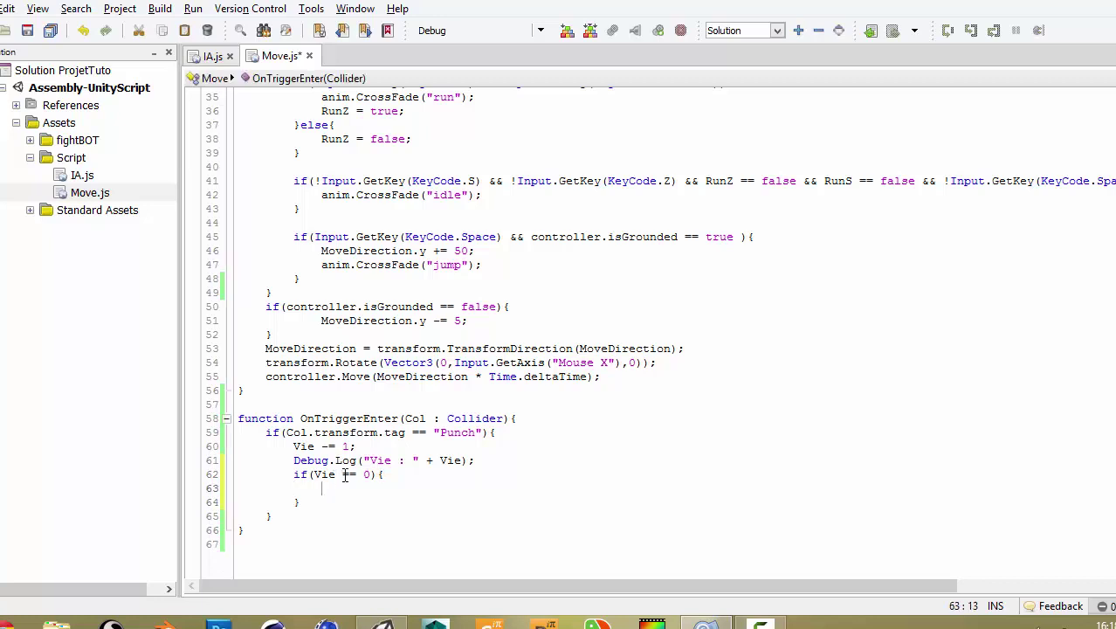
pyautogui.scroll(10, 646, 332)
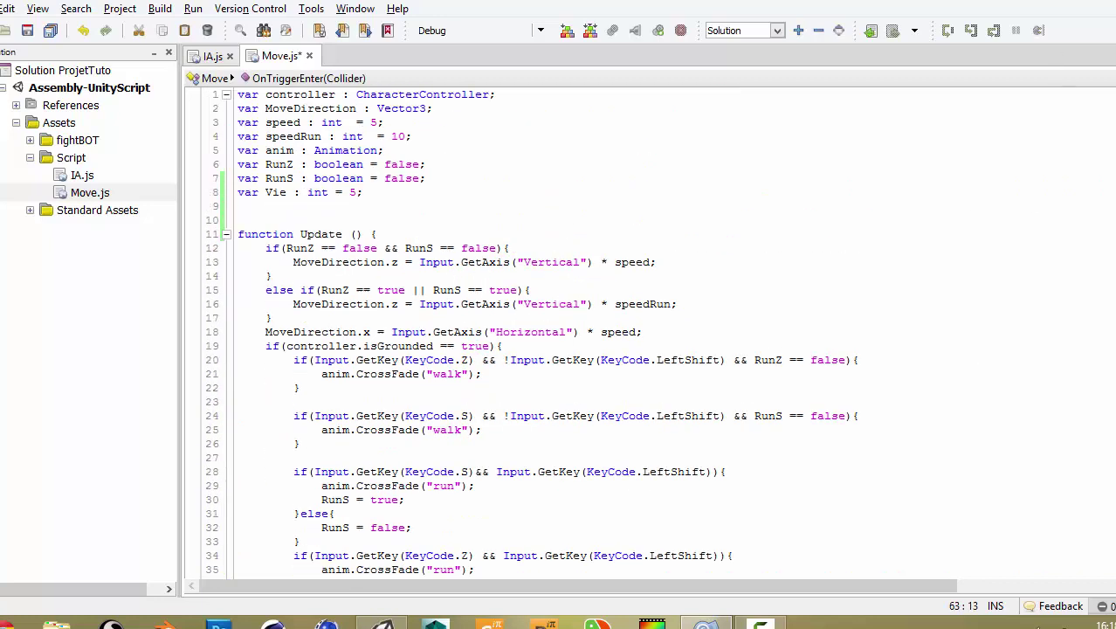
# Declare 'static var Mort : boolean = false;' below the existing variable declarations
pyautogui.click(253, 207)
pyautogui.press('Return')
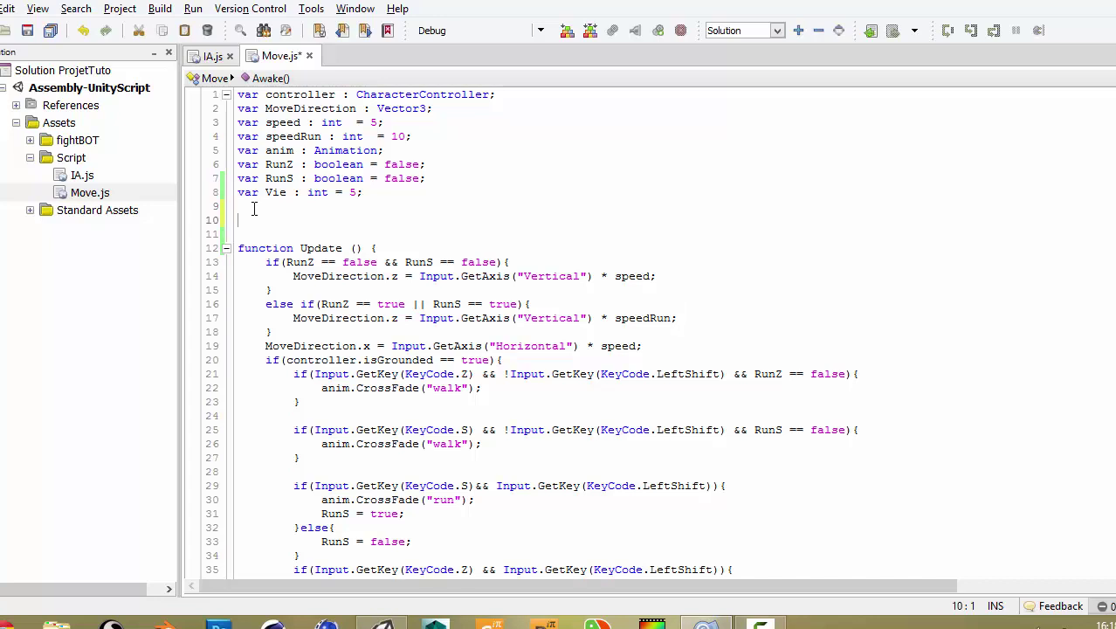
pyautogui.write('sta')
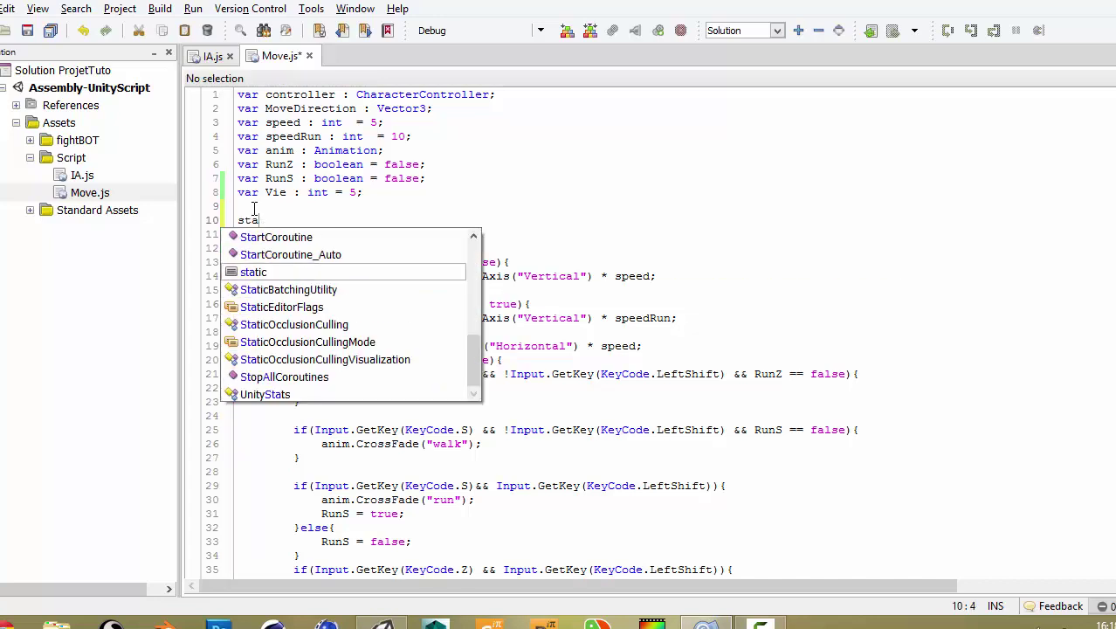
pyautogui.write('tic ')
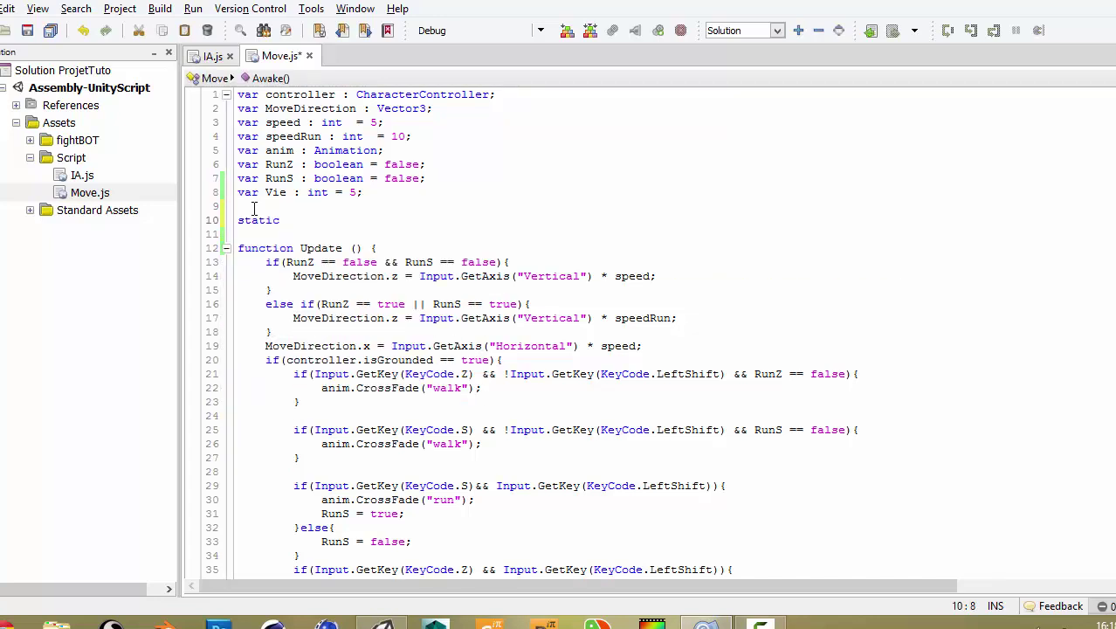
pyautogui.write('var')
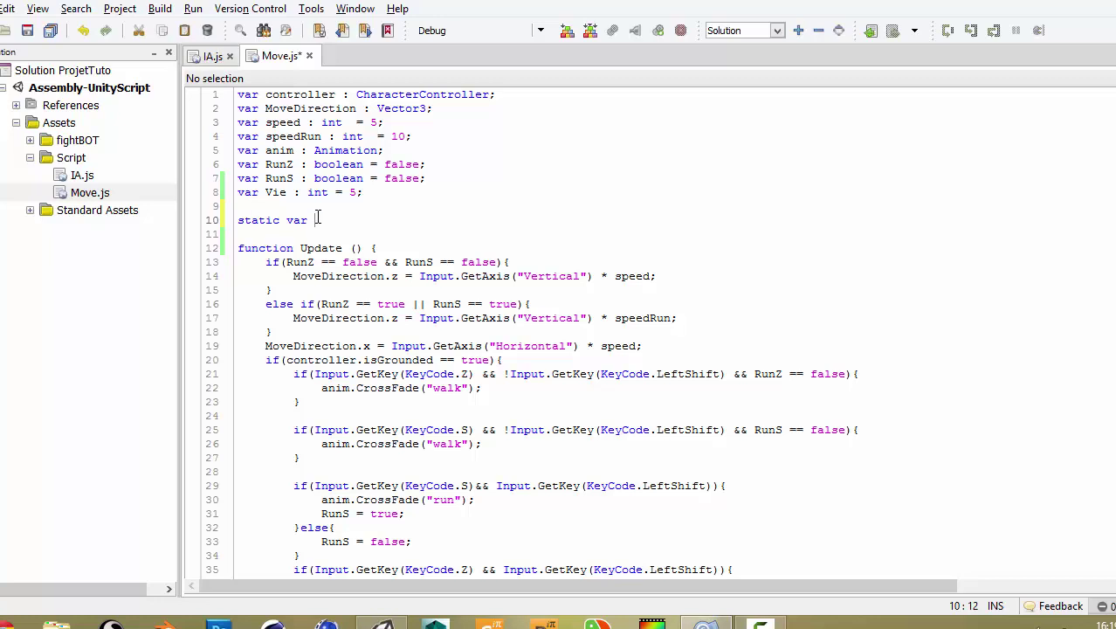
pyautogui.write('Mo')
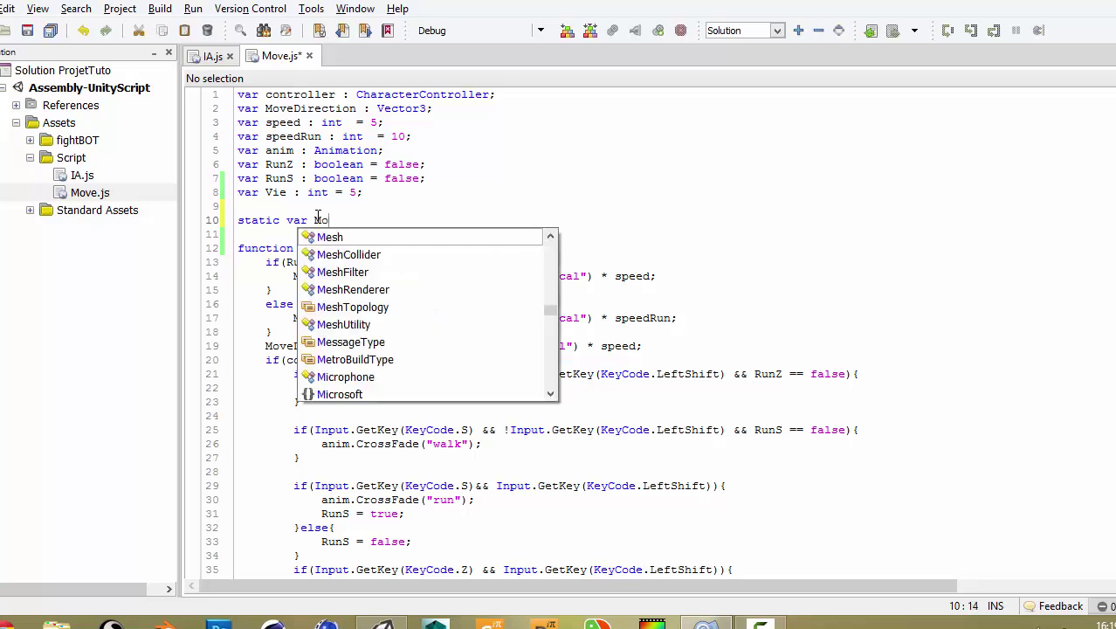
pyautogui.write('rt : bo')
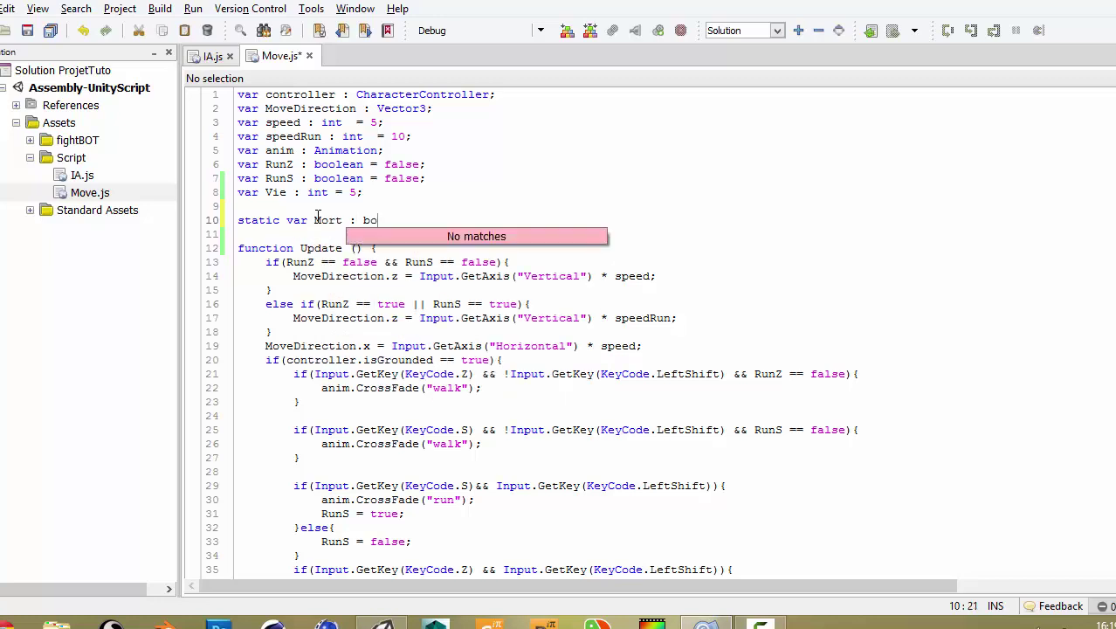
pyautogui.write('olean = ')
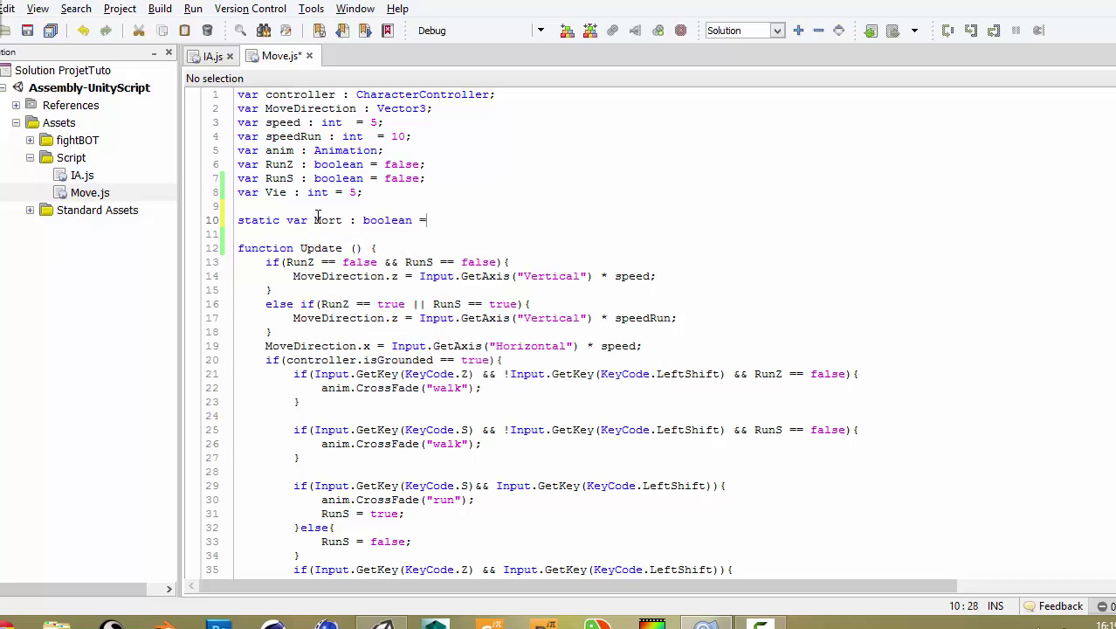
pyautogui.write('false;')
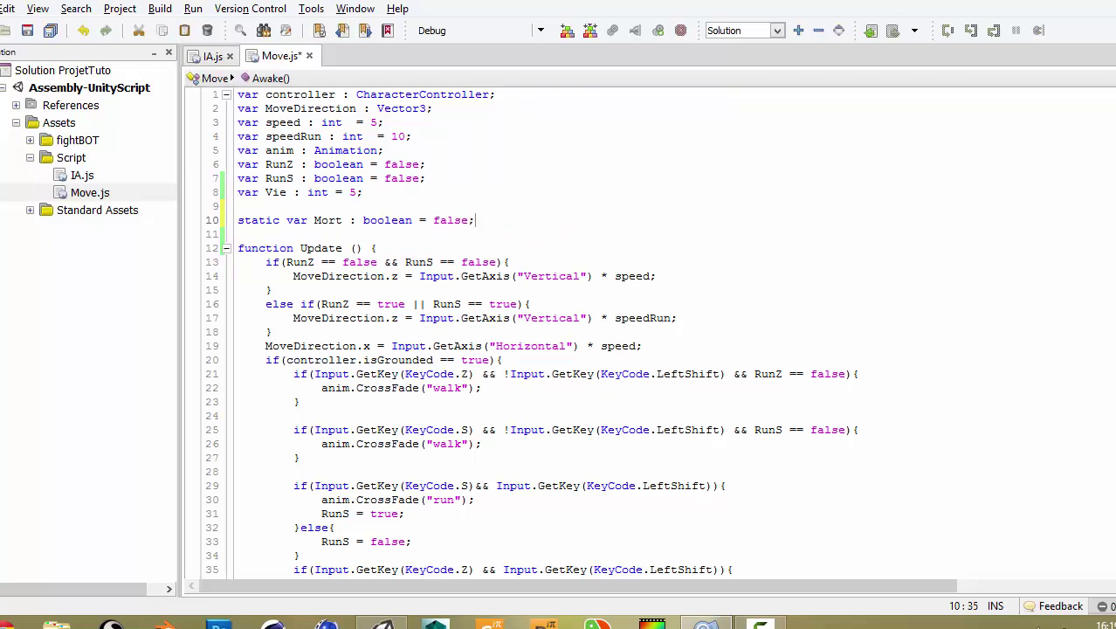
# Add 'Mort = true;' inside the if(Vie == 0) block
pyautogui.scroll(-6, 361, 511)
pyautogui.scroll(-7, 361, 511)
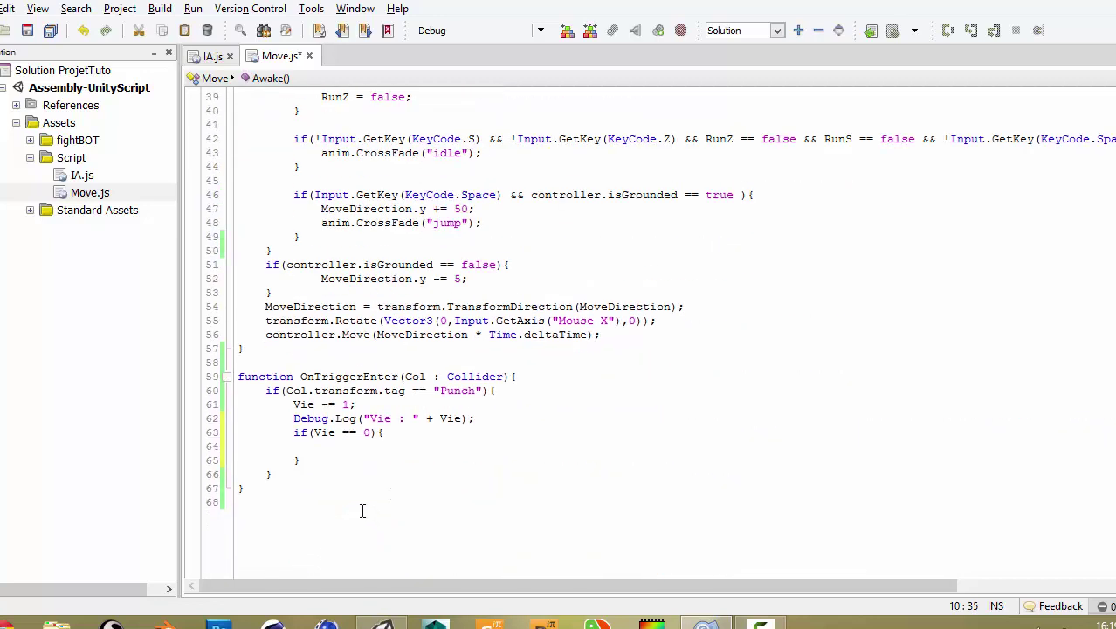
pyautogui.click(335, 448)
pyautogui.write('Mor')
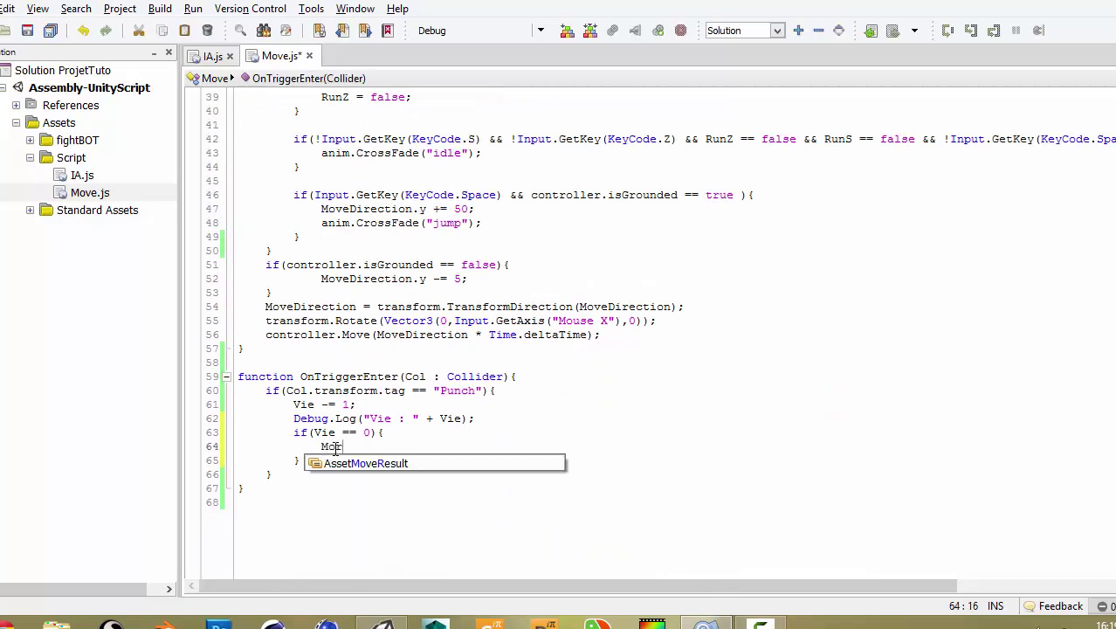
pyautogui.write('t = false')
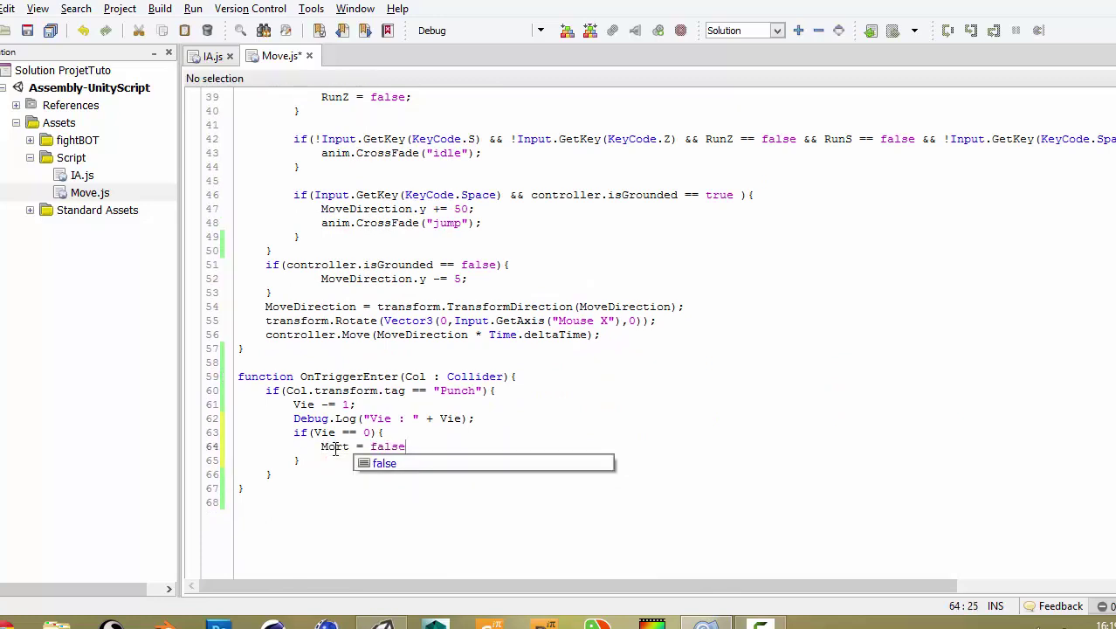
pyautogui.press('BackSpace')
pyautogui.press('BackSpace')
pyautogui.press('BackSpace')
pyautogui.press('BackSpace')
pyautogui.press('BackSpace')
pyautogui.write('tr')
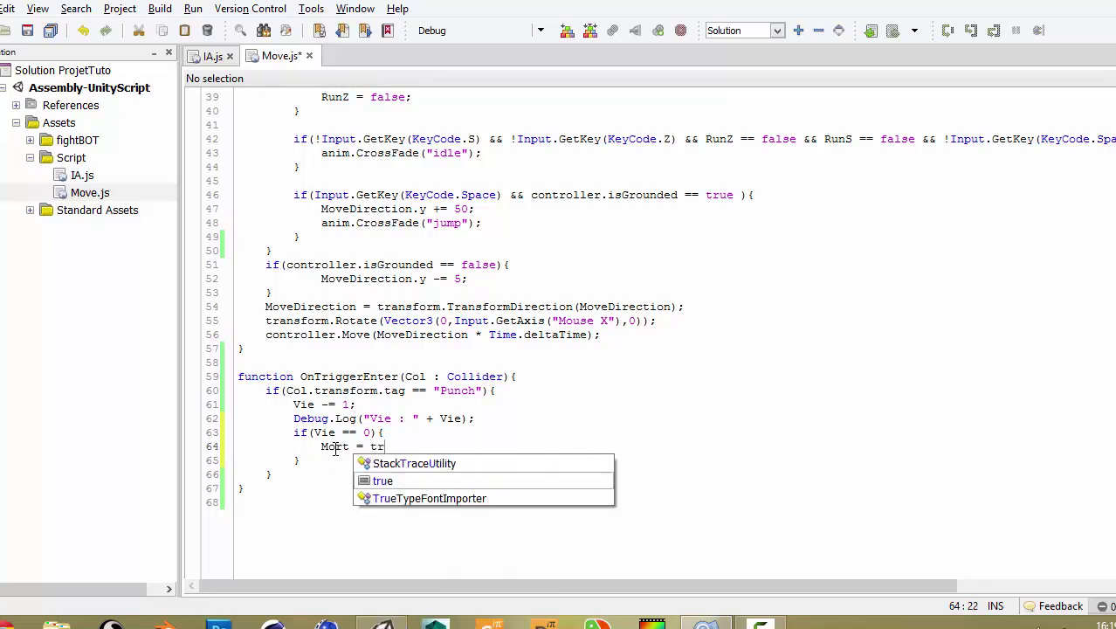
pyautogui.write('ue;')
pyautogui.scroll(2, 485, 327)
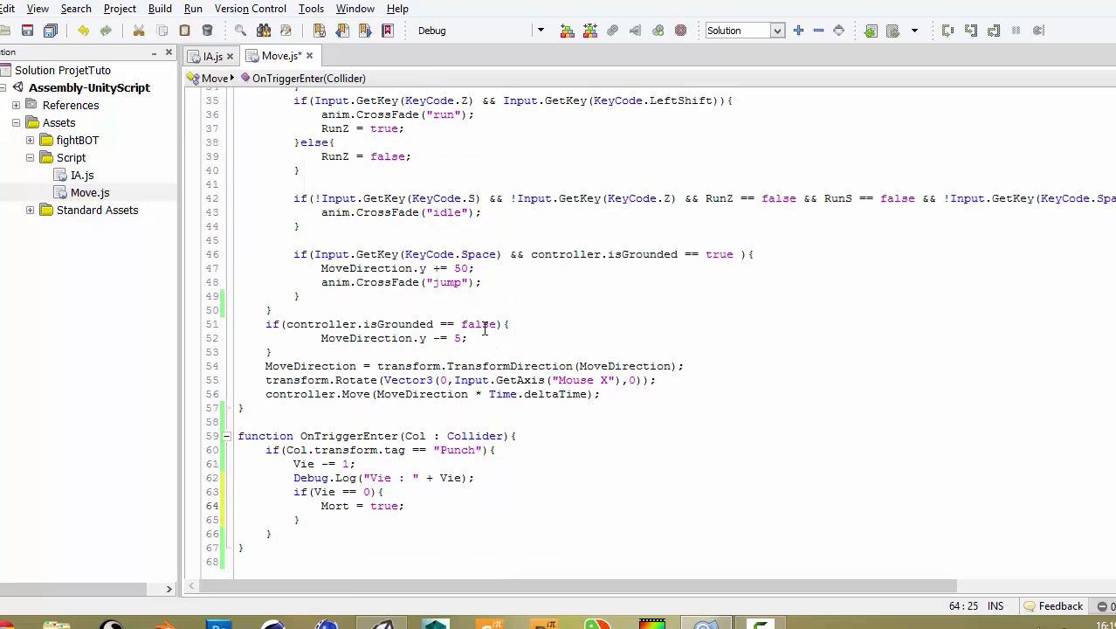
# Select the whole Update function body and indent it one level
pyautogui.scroll(2, 483, 330)
pyautogui.scroll(3, 358, 303)
pyautogui.scroll(4, 306, 262)
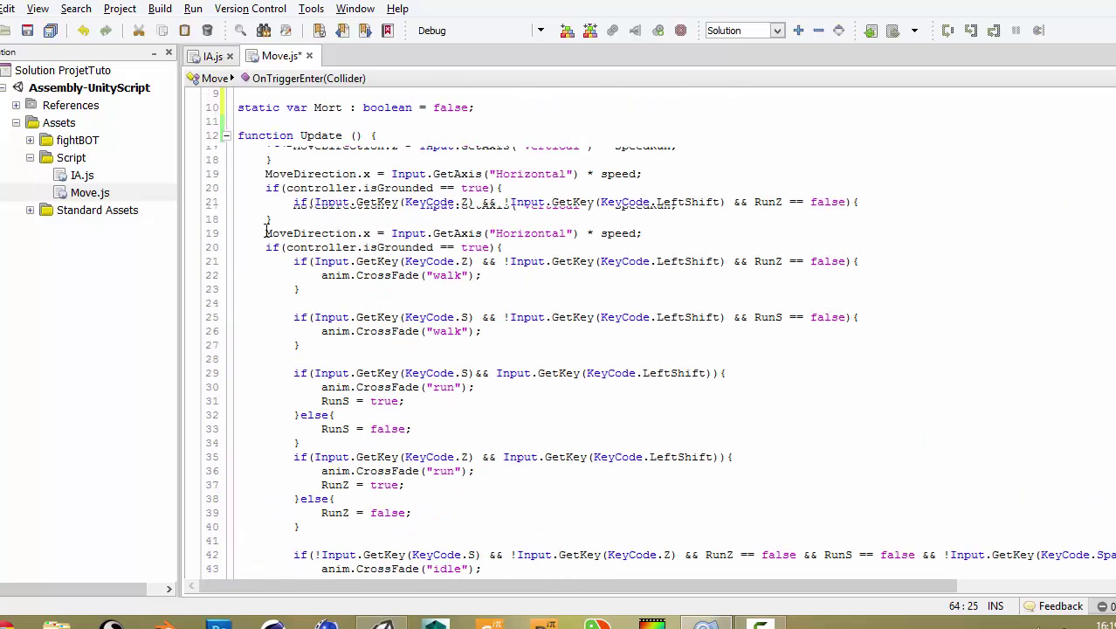
pyautogui.scroll(1, 255, 209)
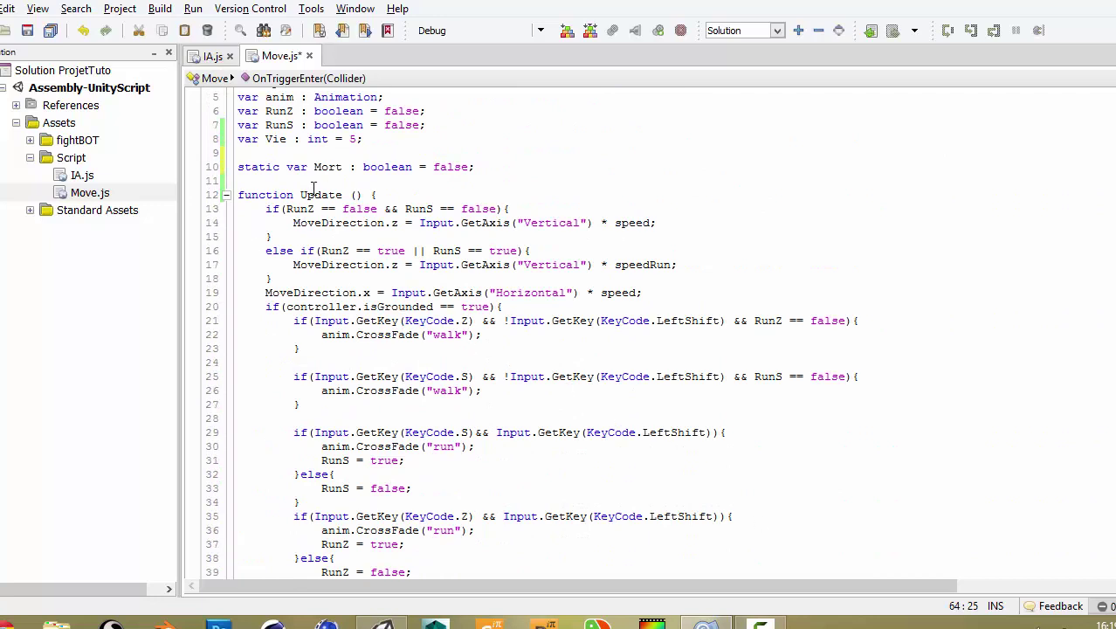
pyautogui.moveTo(266, 209); pyautogui.dragTo(385, 558)
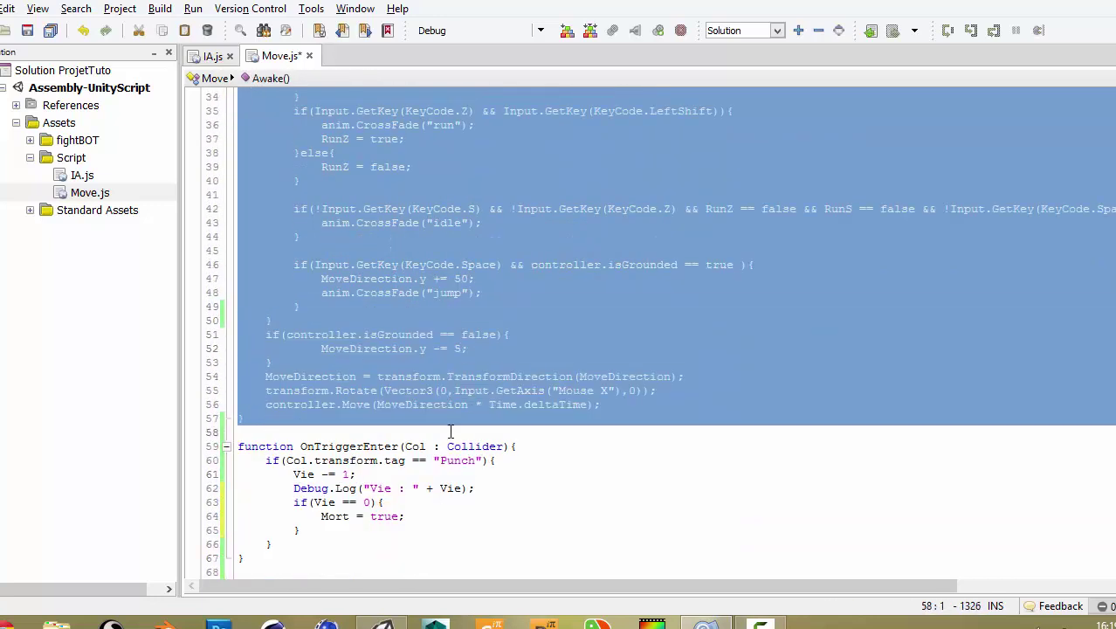
pyautogui.moveTo(441, 349)
pyautogui.mouseDown()
pyautogui.moveTo(456, 422)
pyautogui.moveTo(623, 406)
pyautogui.mouseUp()
pyautogui.press('Tab')
pyautogui.scroll(3, 509, 409)
pyautogui.scroll(3, 463, 424)
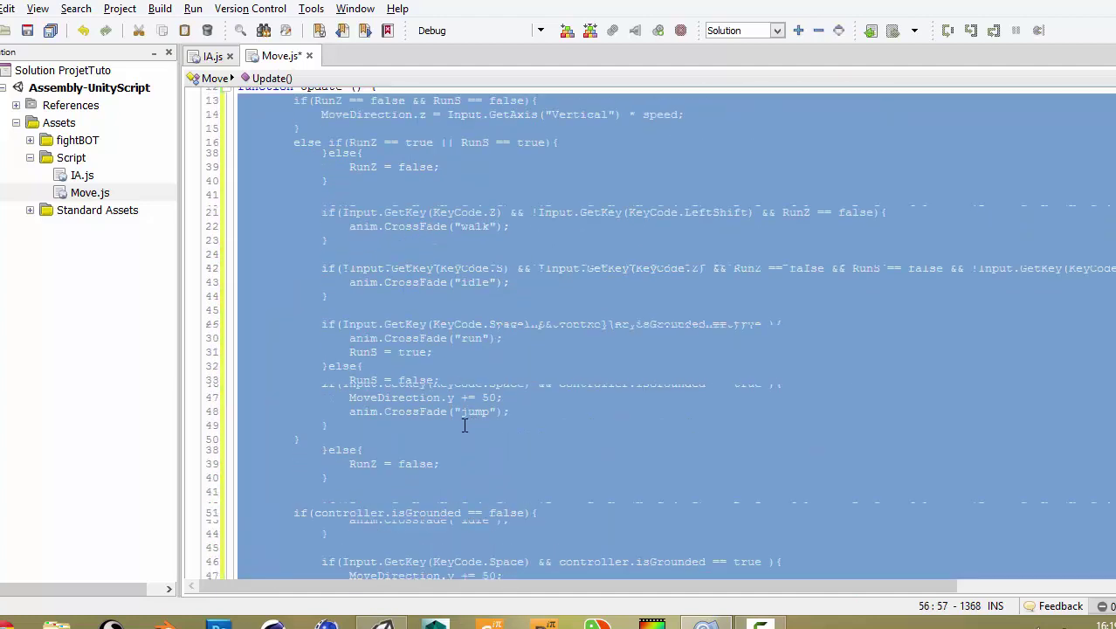
pyautogui.scroll(4, 464, 425)
pyautogui.click(267, 373)
# Wrap the indented body in if(Mort == false){ … } with an empty else{ } branch, then return to Unity
pyautogui.click(397, 205)
pyautogui.press('Return')
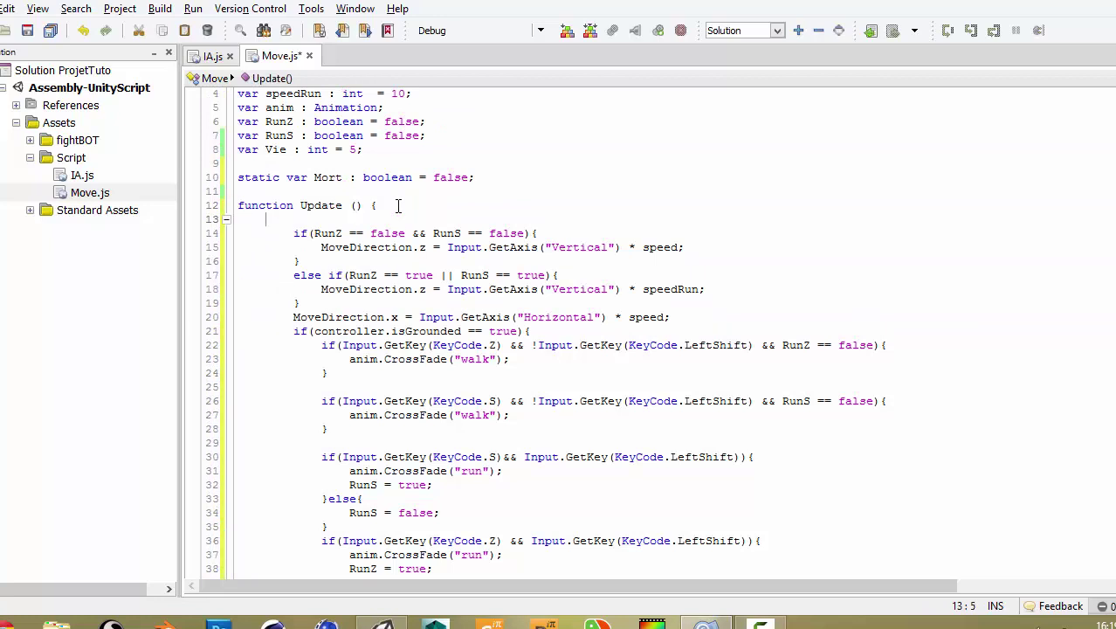
pyautogui.write('if(')
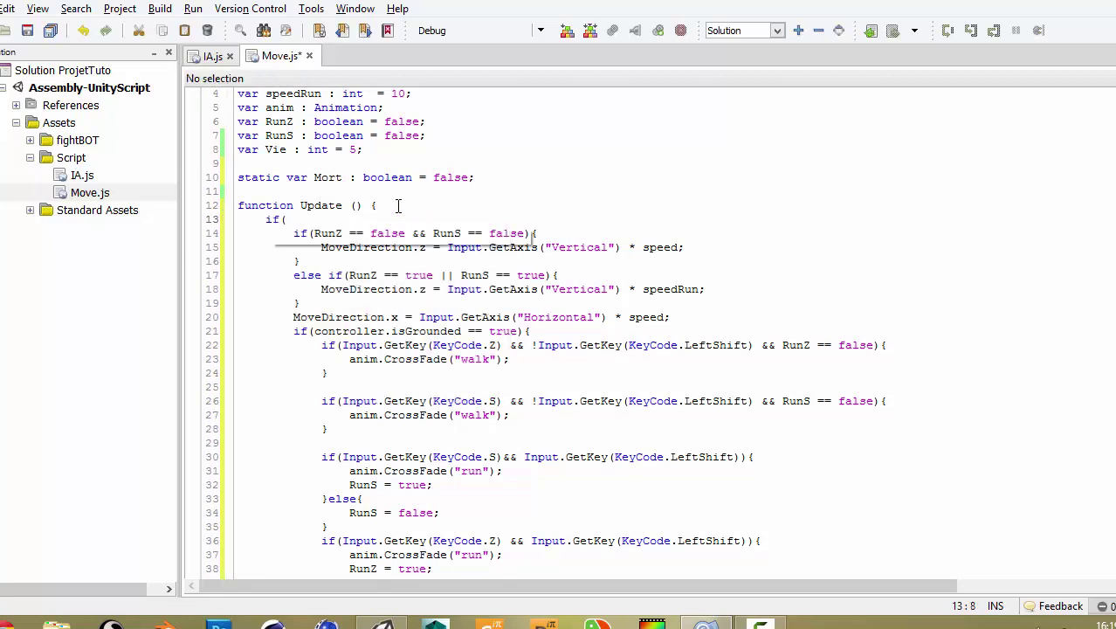
pyautogui.write('Mort == ')
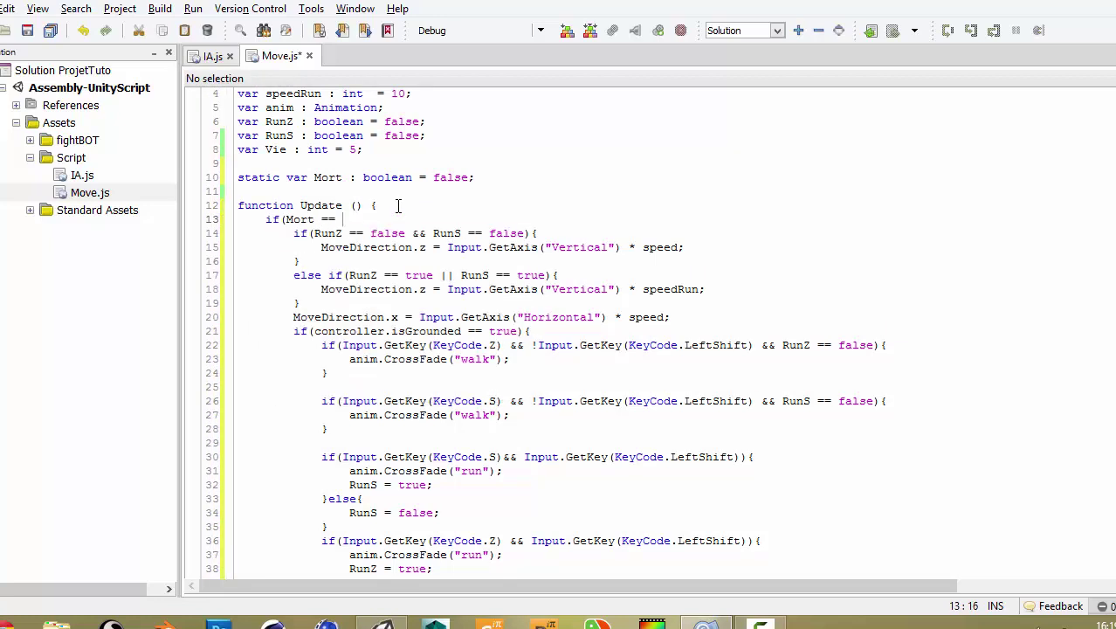
pyautogui.write('false){')
pyautogui.scroll(-1, 636, 411)
pyautogui.scroll(-8, 636, 410)
pyautogui.scroll(-2, 636, 410)
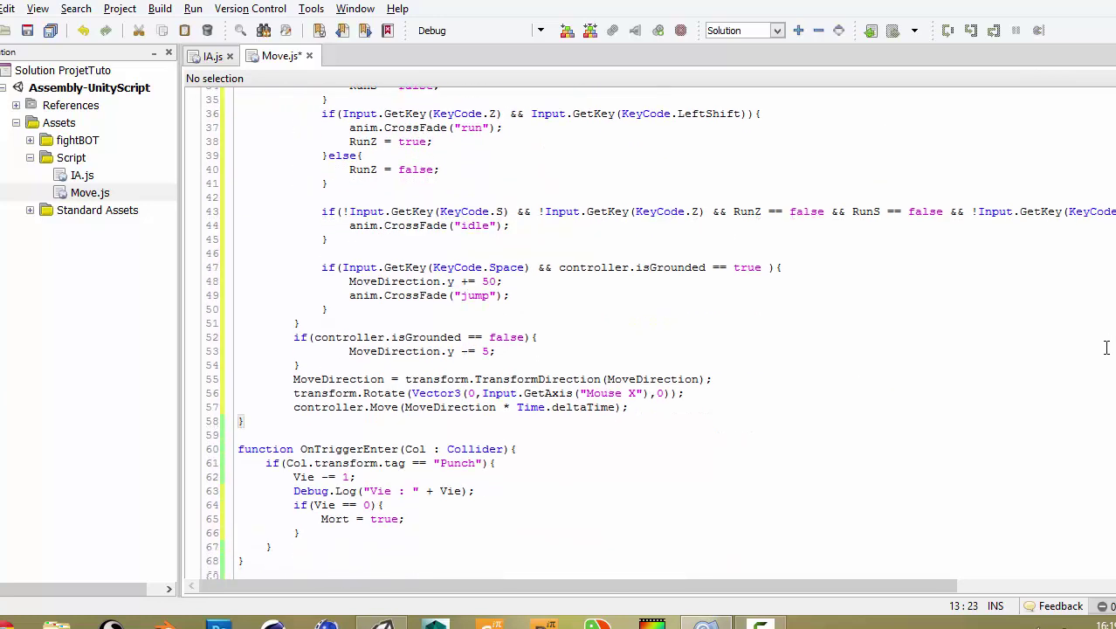
pyautogui.click(636, 411)
pyautogui.press('Return')
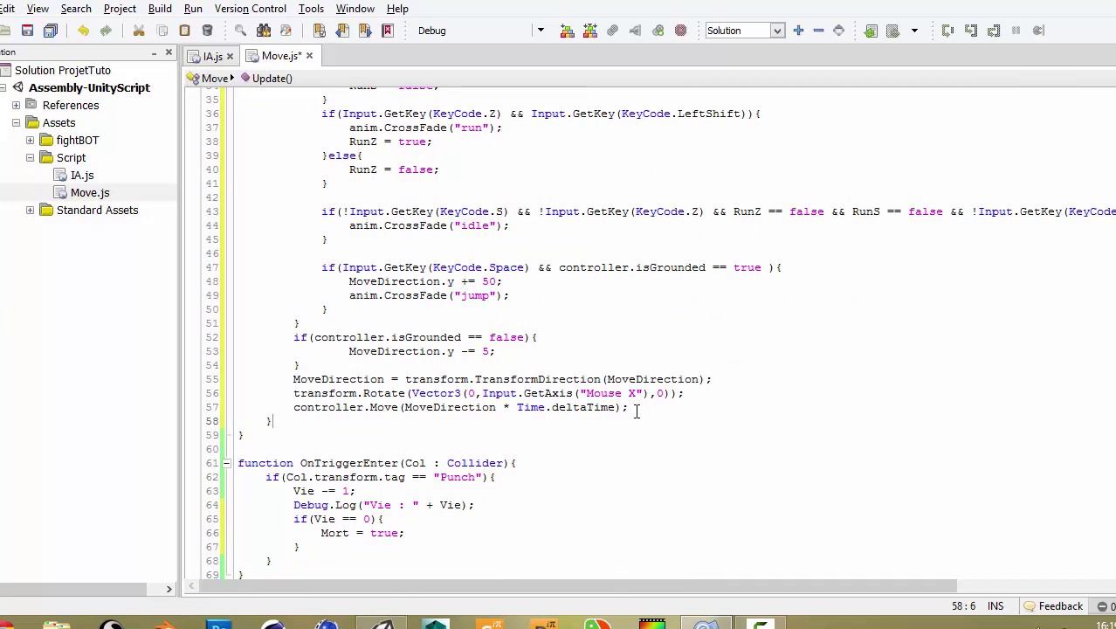
pyautogui.write('els')
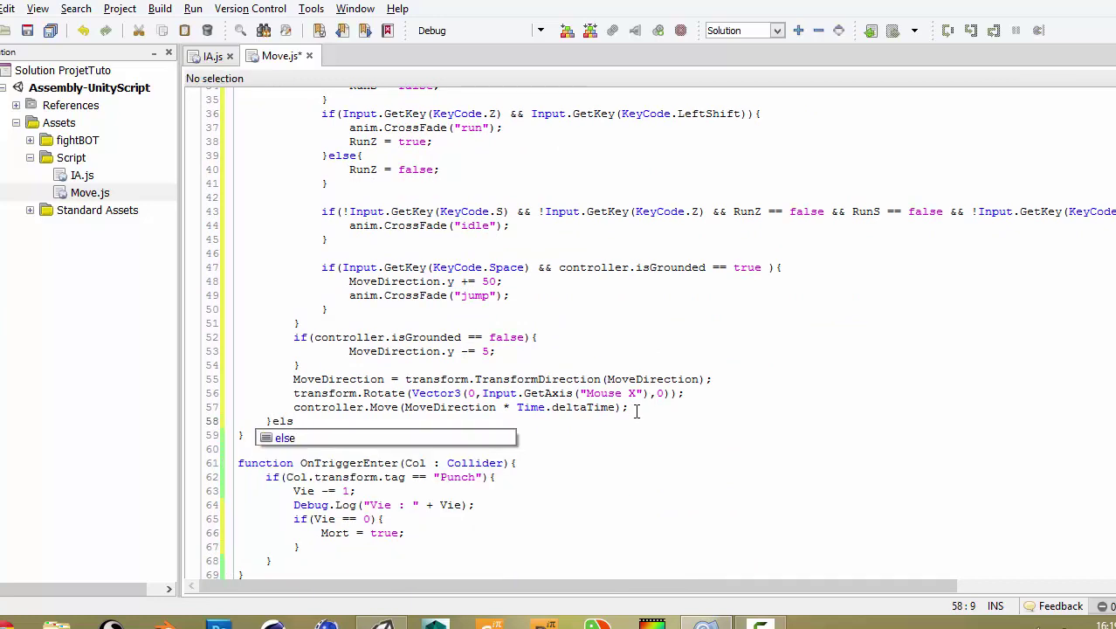
pyautogui.write('e{')
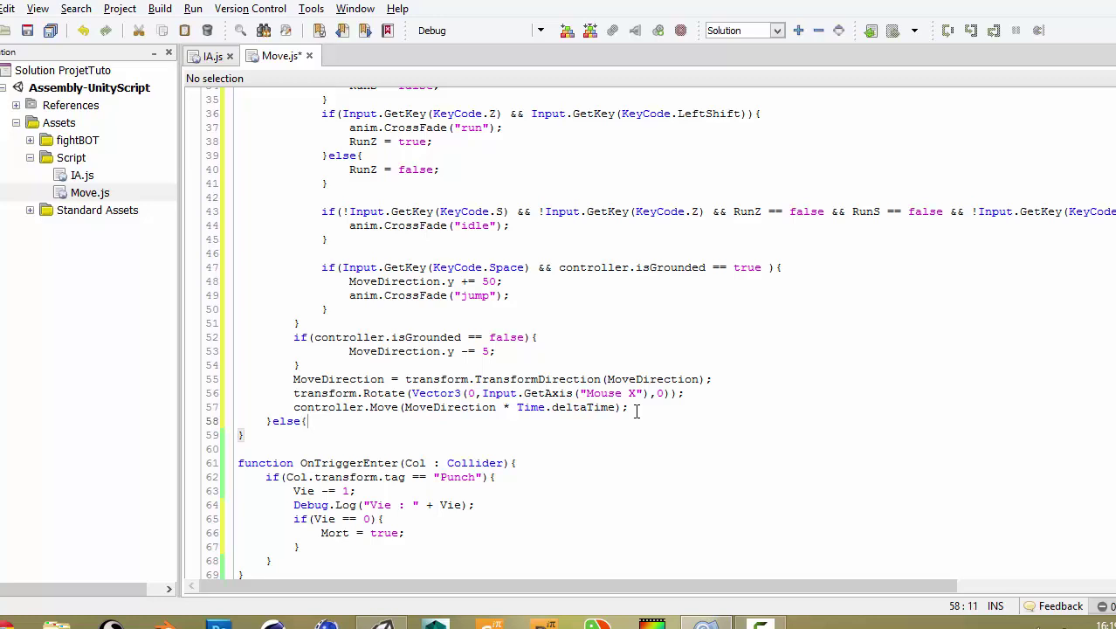
pyautogui.press('Return')
pyautogui.press('Return')
pyautogui.write('}')
pyautogui.press('Up')
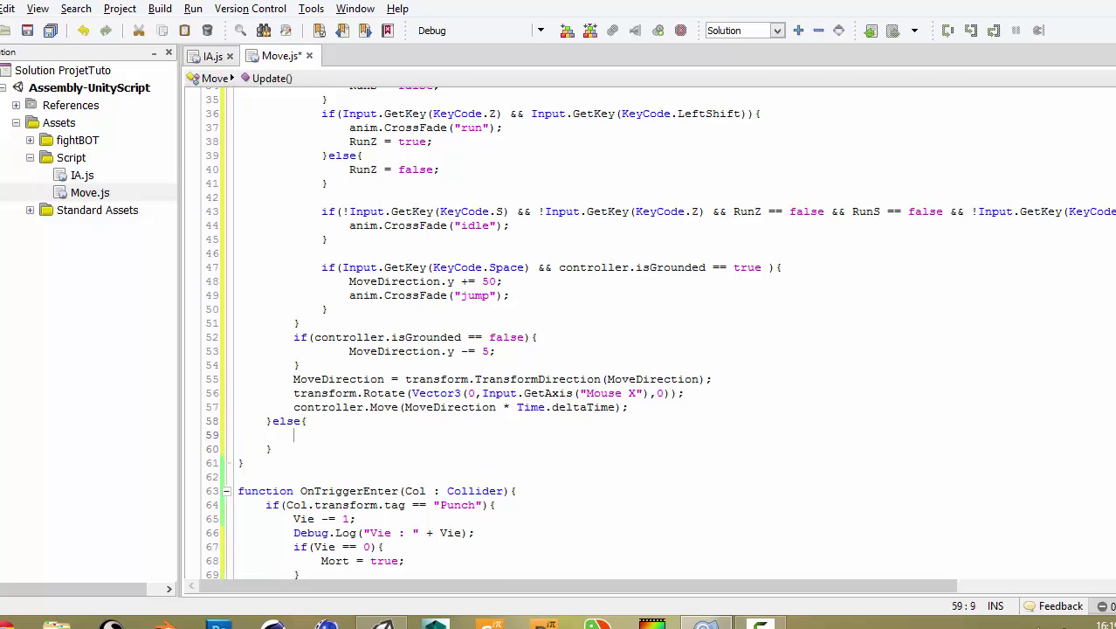
pyautogui.hotkey('alt', 'Tab')
pyautogui.doubleClick(638, 110)
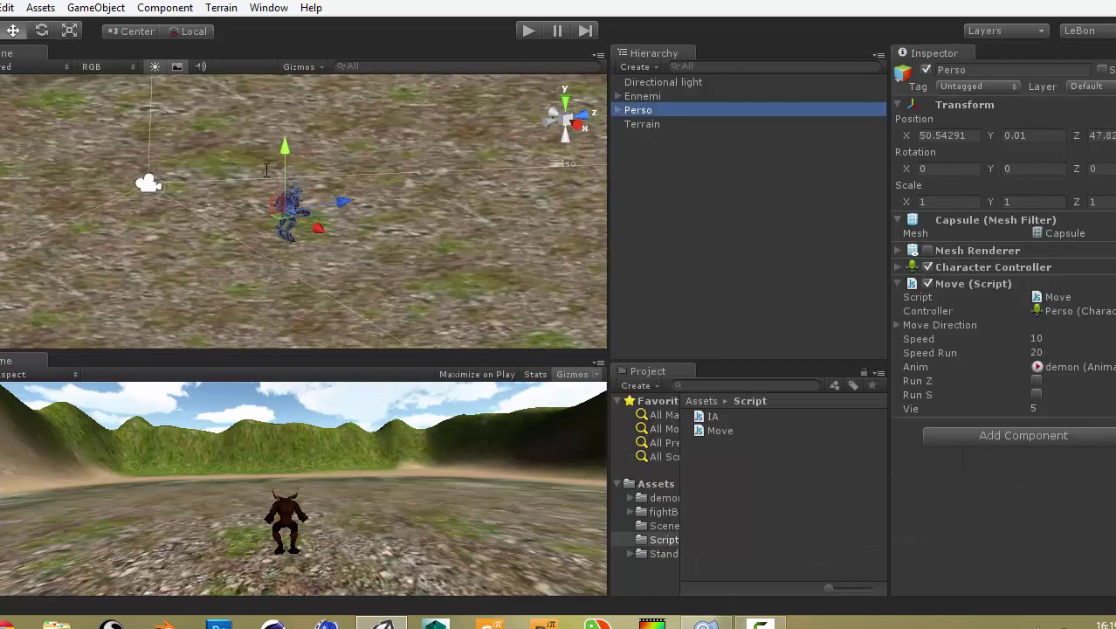
# Orbit around the Perso demon and check Perso's Move script and the demon model's animations
pyautogui.moveTo(266, 170)
pyautogui.keyDown('alt'); pyautogui.mouseDown()
pyautogui.moveTo(324, 277)
pyautogui.moveTo(271, 210)
pyautogui.moveTo(319, 212)
pyautogui.moveTo(505, 160)
pyautogui.mouseUp(); pyautogui.keyUp('alt')
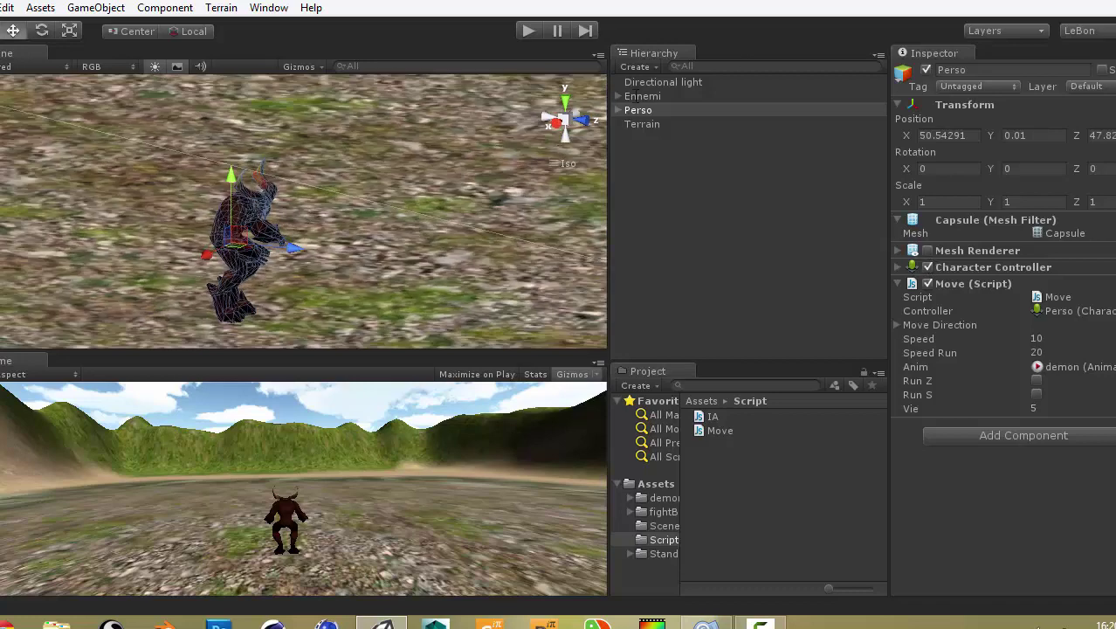
pyautogui.keyDown('alt'); pyautogui.moveTo(316, 189); pyautogui.dragTo(183, 209); pyautogui.keyUp('alt')
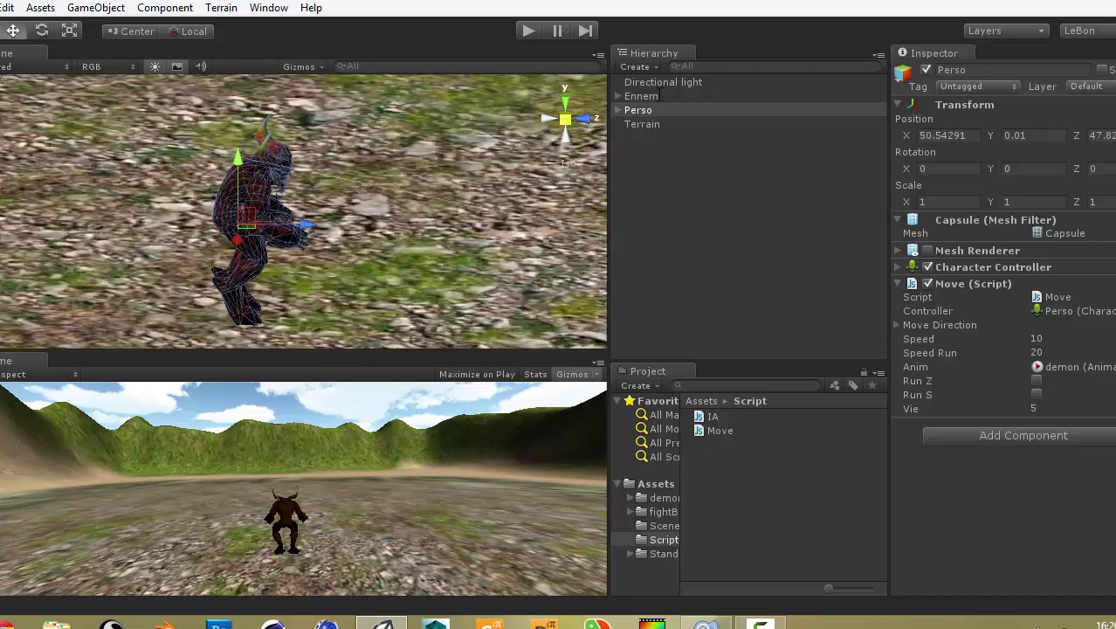
pyautogui.press('Up')
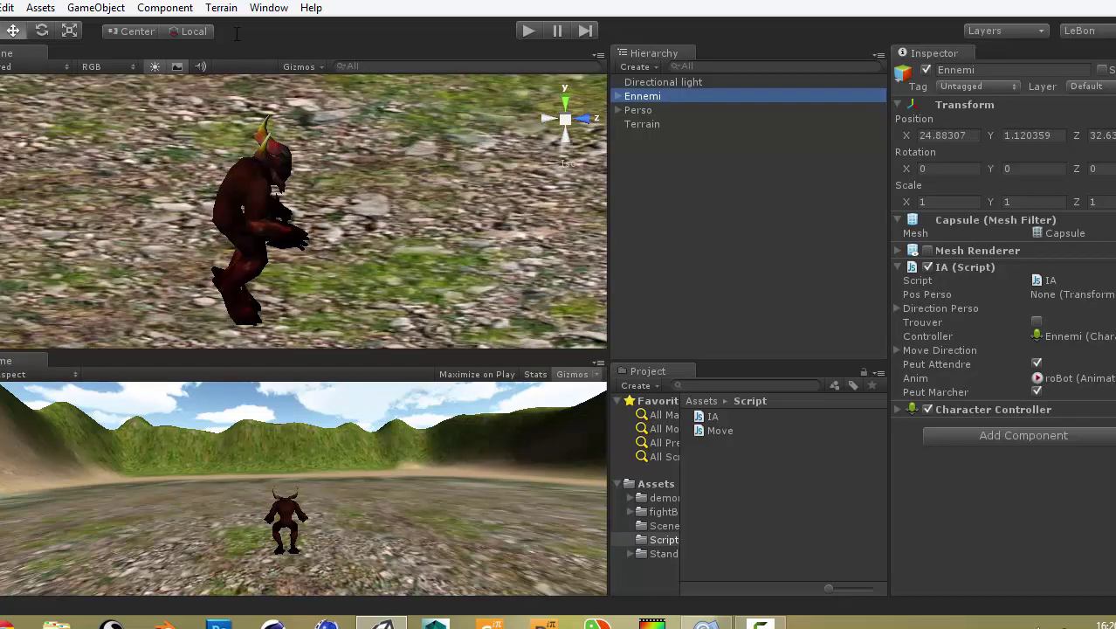
pyautogui.click(640, 110)
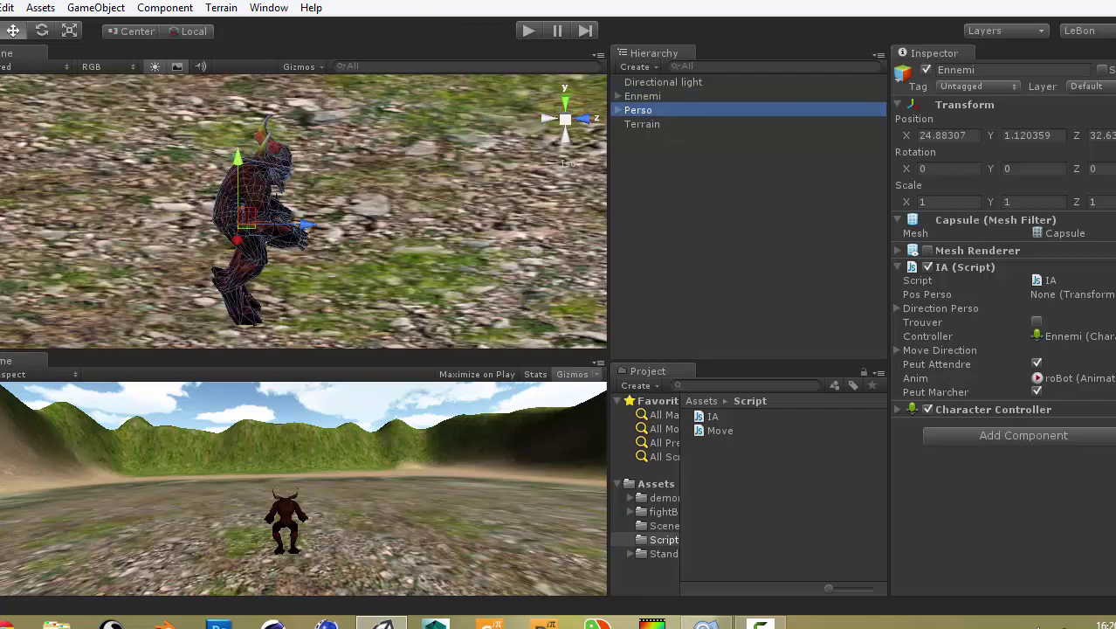
pyautogui.click(650, 95)
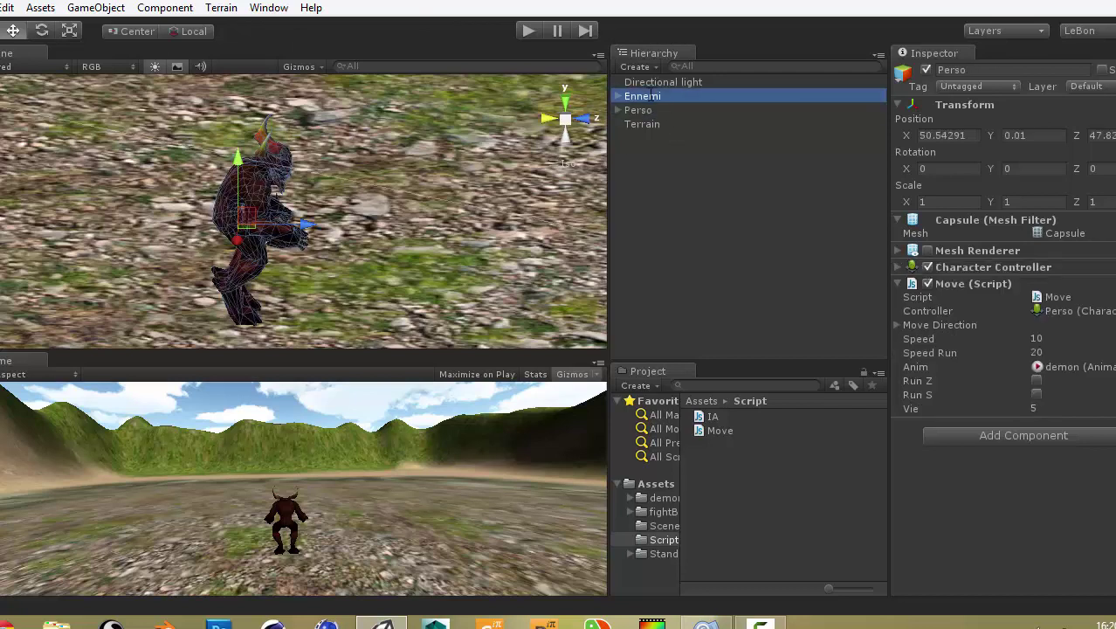
pyautogui.click(617, 110)
pyautogui.click(655, 124)
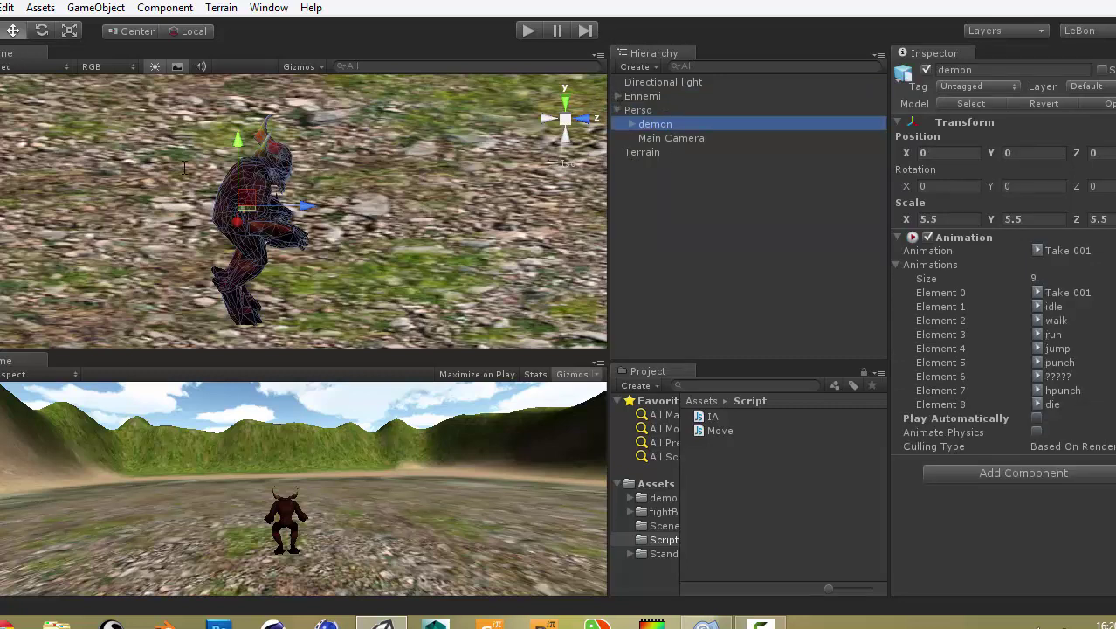
pyautogui.click(617, 110)
pyautogui.click(629, 96)
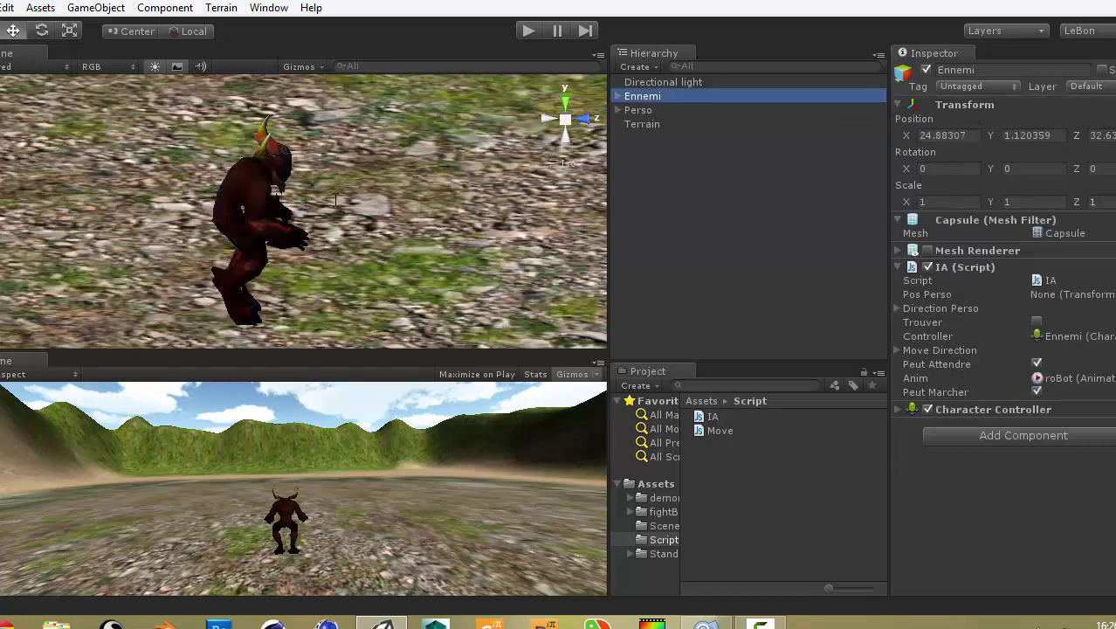
# Expand Ennemi's Character Controller settings while orbiting the scene around the demon
pyautogui.keyDown('alt'); pyautogui.moveTo(150, 232); pyautogui.dragTo(161, 186); pyautogui.keyUp('alt')
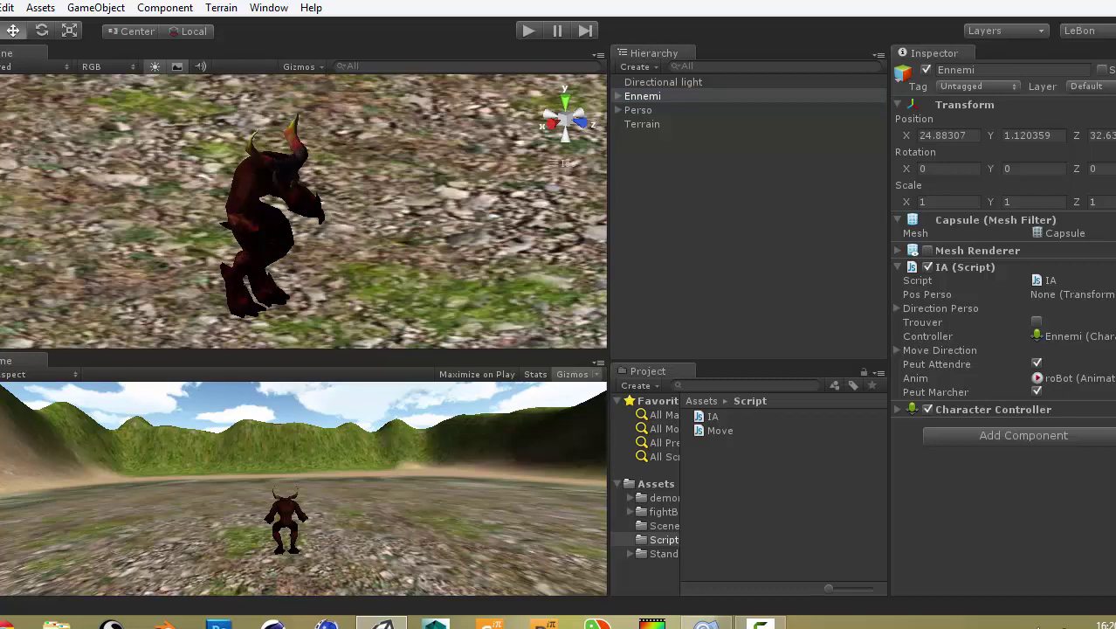
pyautogui.keyDown('alt'); pyautogui.moveTo(187, 211); pyautogui.dragTo(203, 180); pyautogui.keyUp('alt')
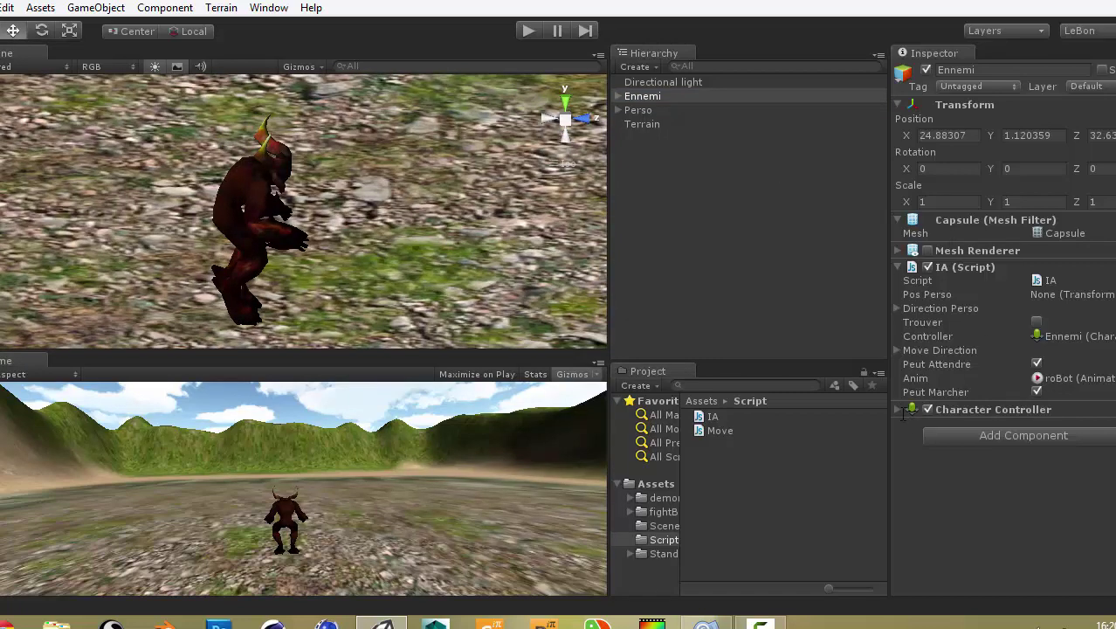
pyautogui.click(903, 410)
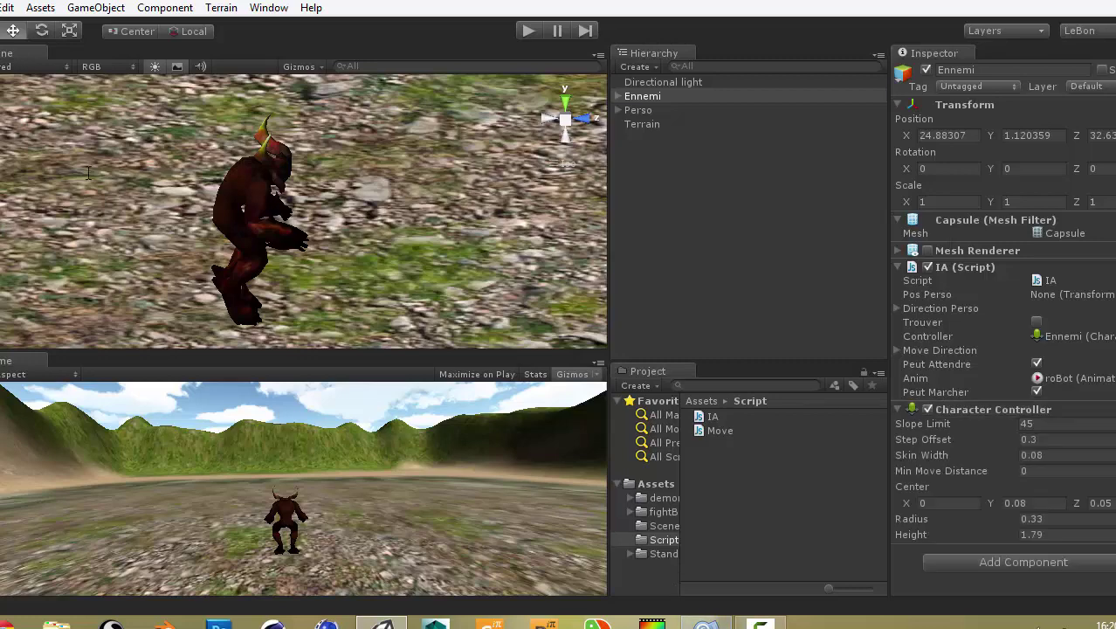
pyautogui.moveTo(88, 173); pyautogui.dragTo(642, 115, button='right')
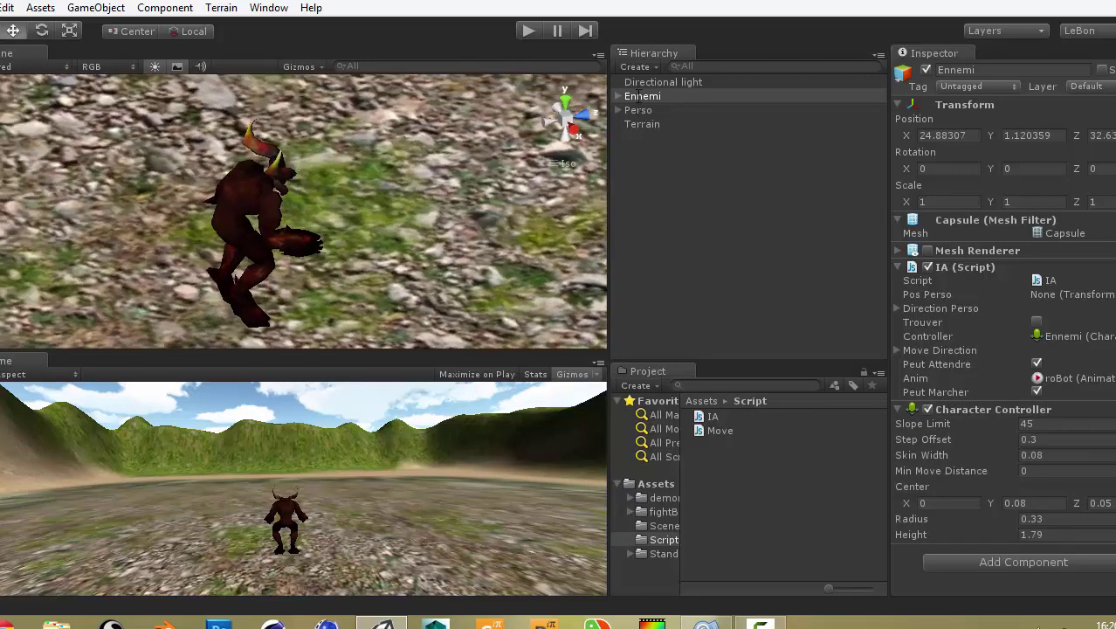
pyautogui.moveTo(306, 210); pyautogui.dragTo(332, 209, button='right')
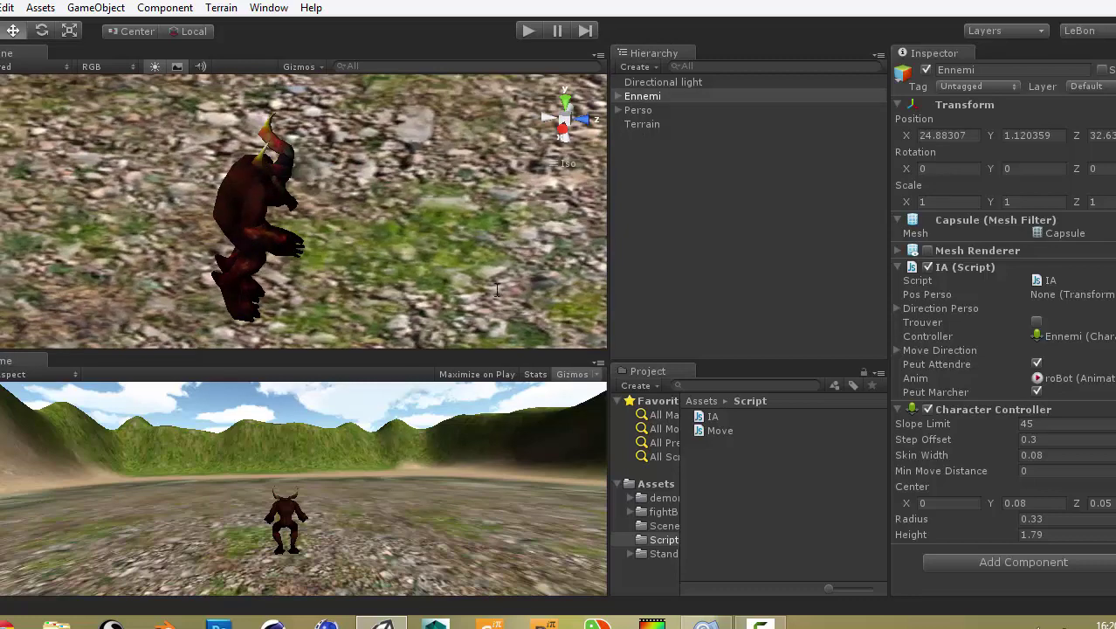
pyautogui.click(706, 624)
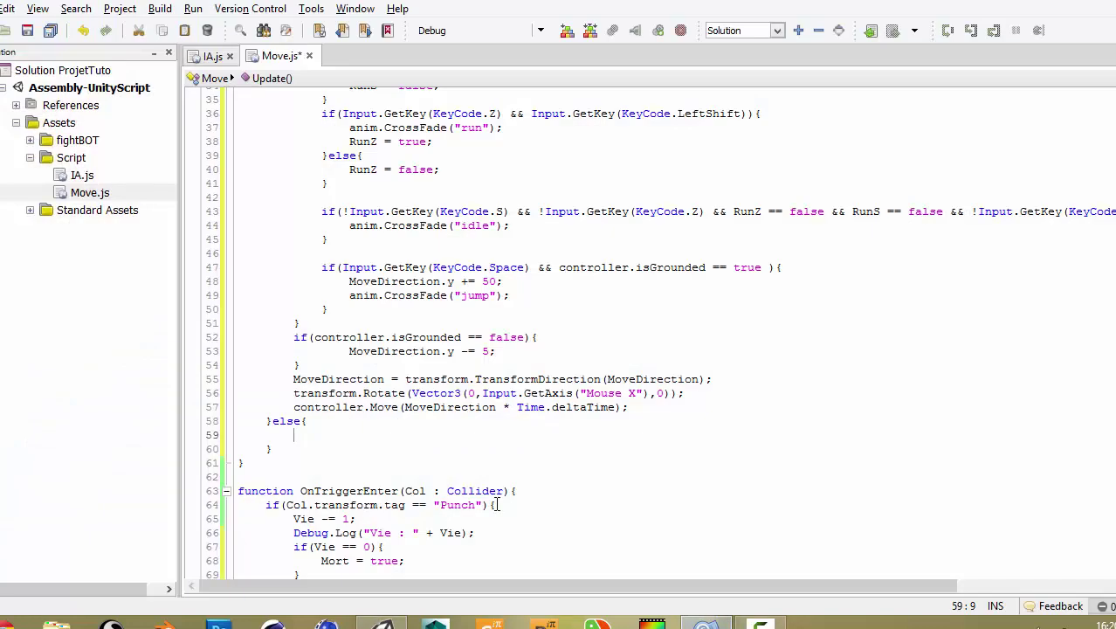
# Type anim.CrossFade("die into the else block, using autocomplete for CrossFade
pyautogui.write('an')
pyautogui.write('im')
pyautogui.write('.')
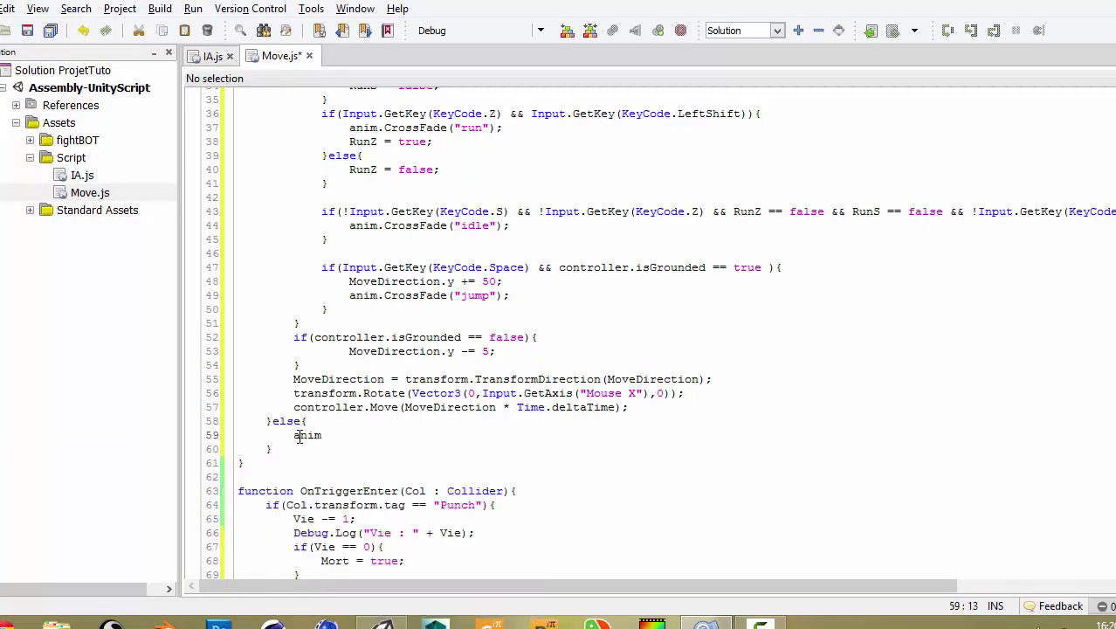
pyautogui.write('C')
pyautogui.press('Return')
pyautogui.write('("')
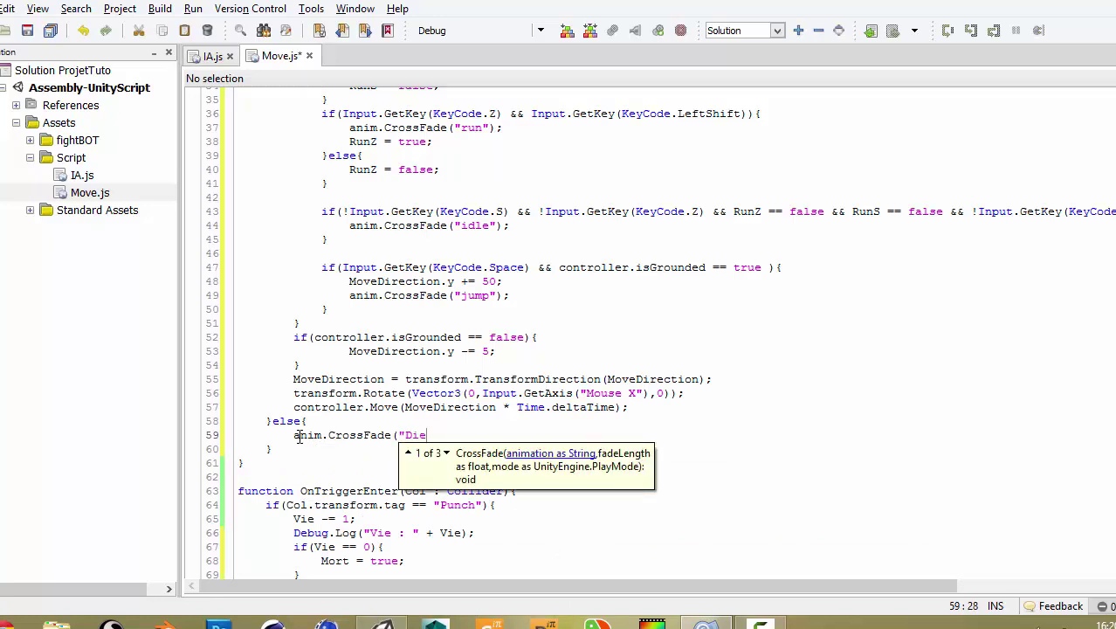
pyautogui.write('di')
pyautogui.write('e')
pyautogui.hotkey('alt', 'Tab')
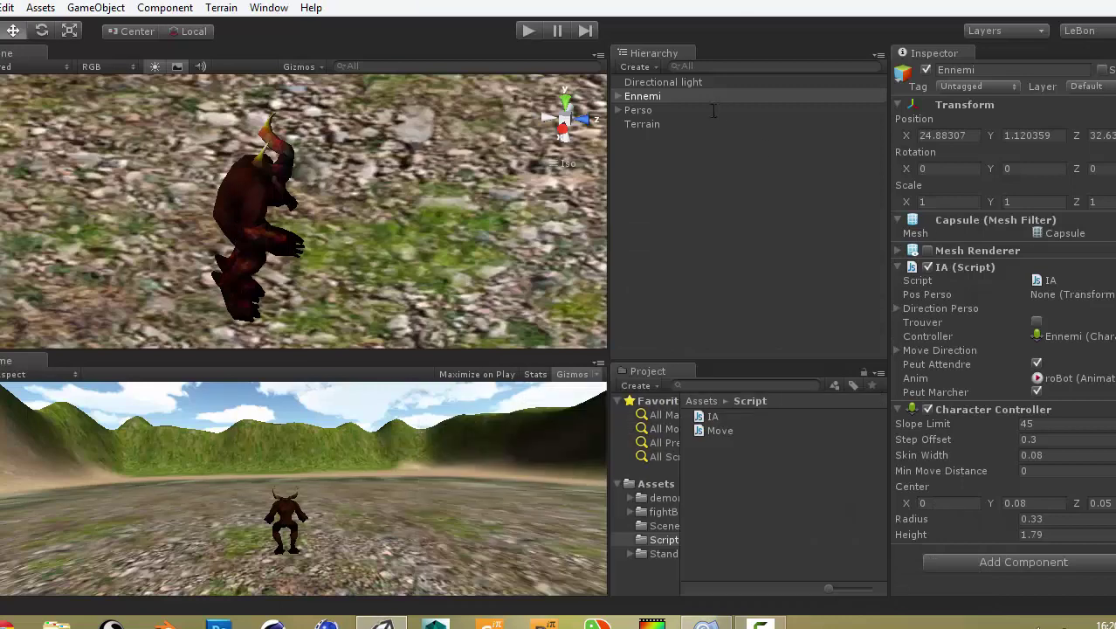
# Compare the roBot and demon animation lists in the Inspector to confirm the die clip name
pyautogui.click(618, 96)
pyautogui.click(644, 110)
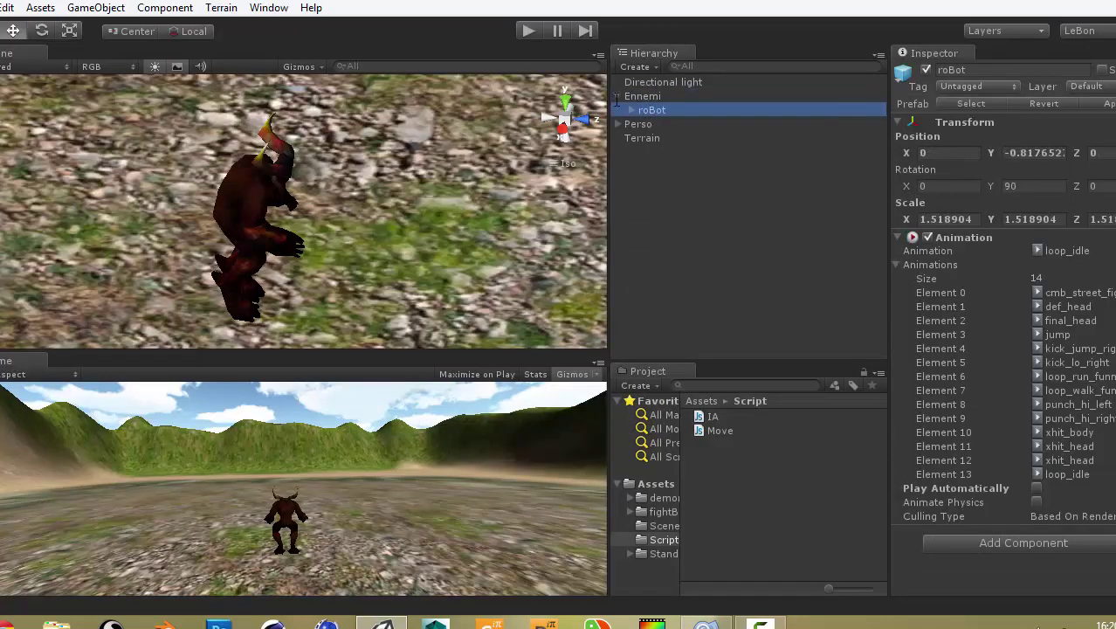
pyautogui.click(618, 97)
pyautogui.click(617, 110)
pyautogui.click(655, 124)
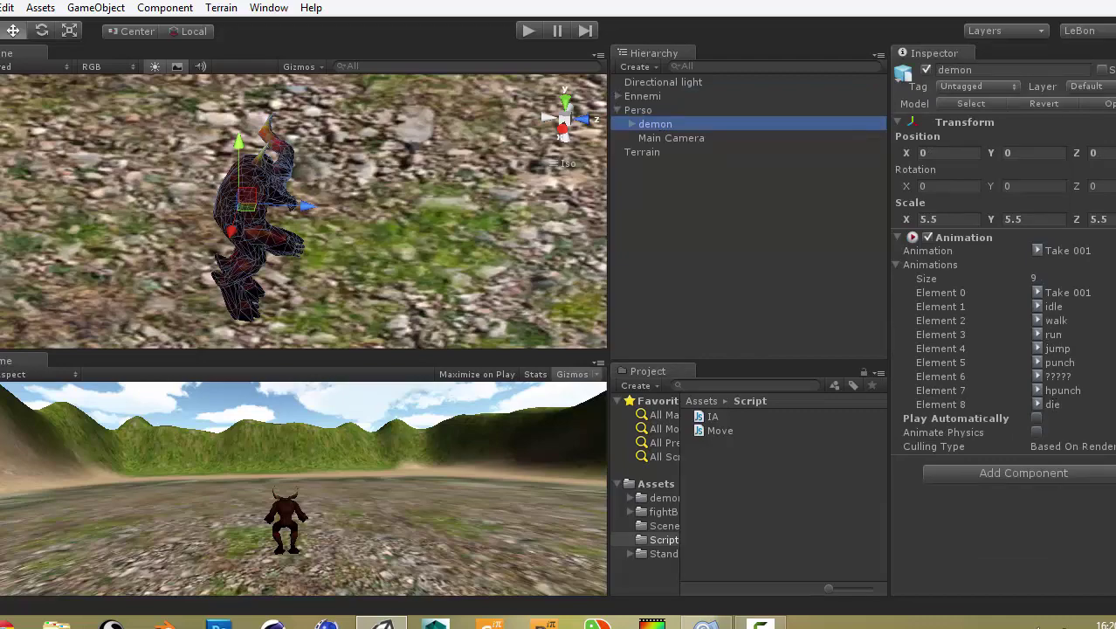
pyautogui.hotkey('alt', 'Tab')
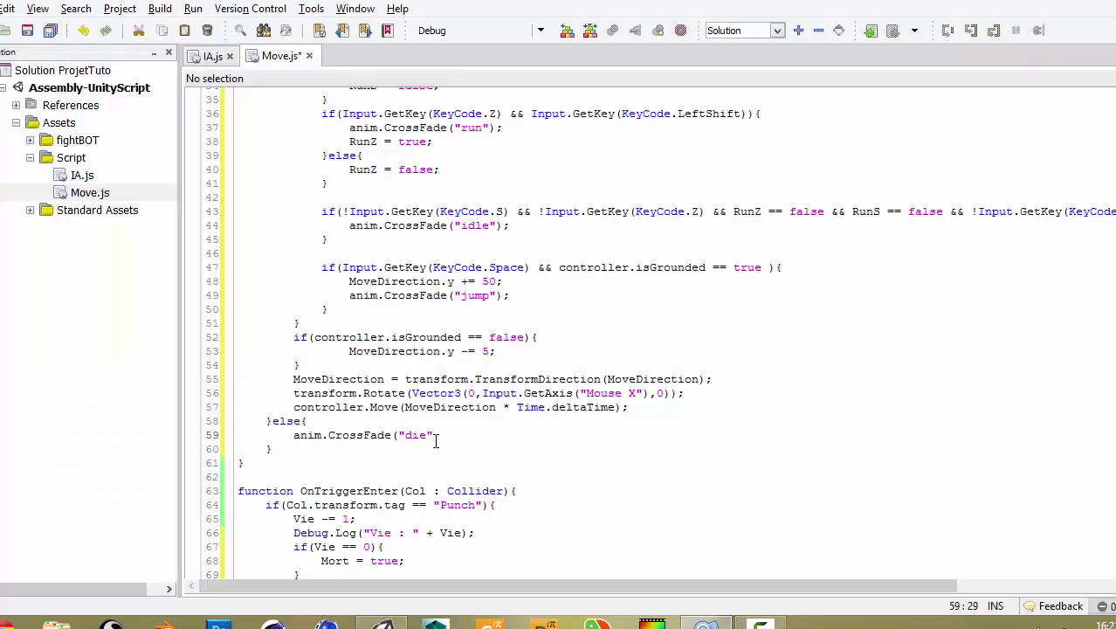
# Finish the line as anim.CrossFade("die"); and begin a gameObject line beneath it
pyautogui.write(');')
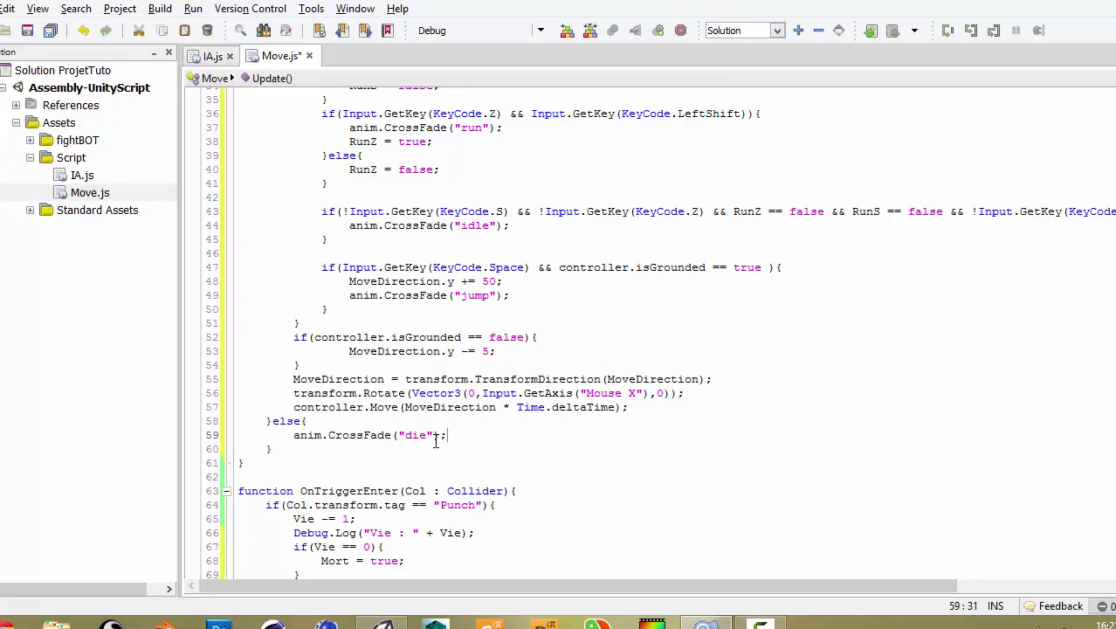
pyautogui.press('Return')
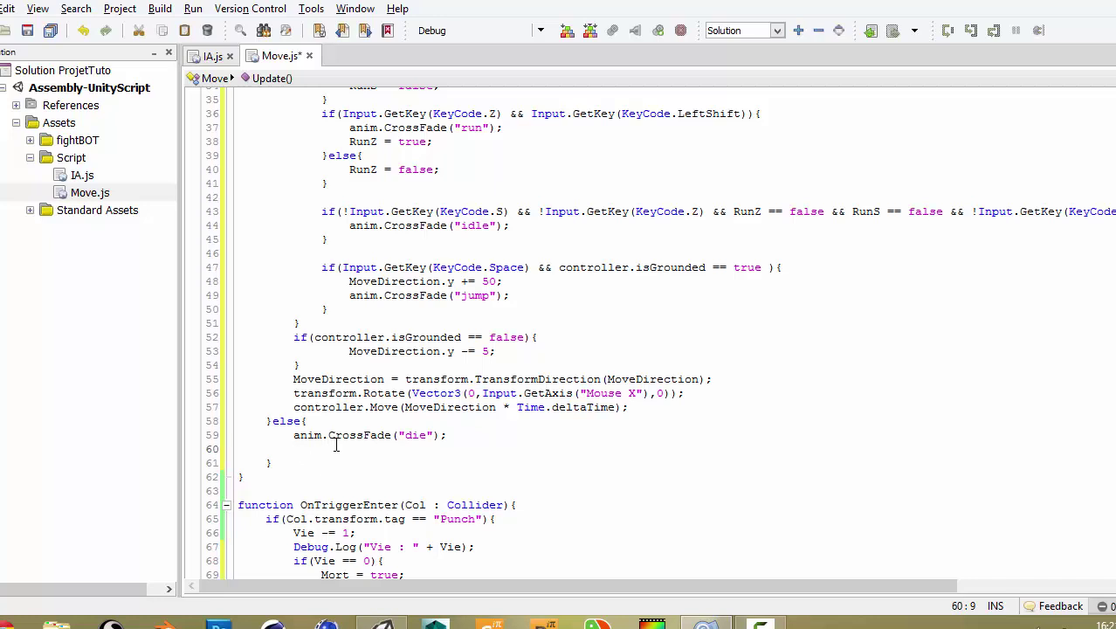
pyautogui.write('game')
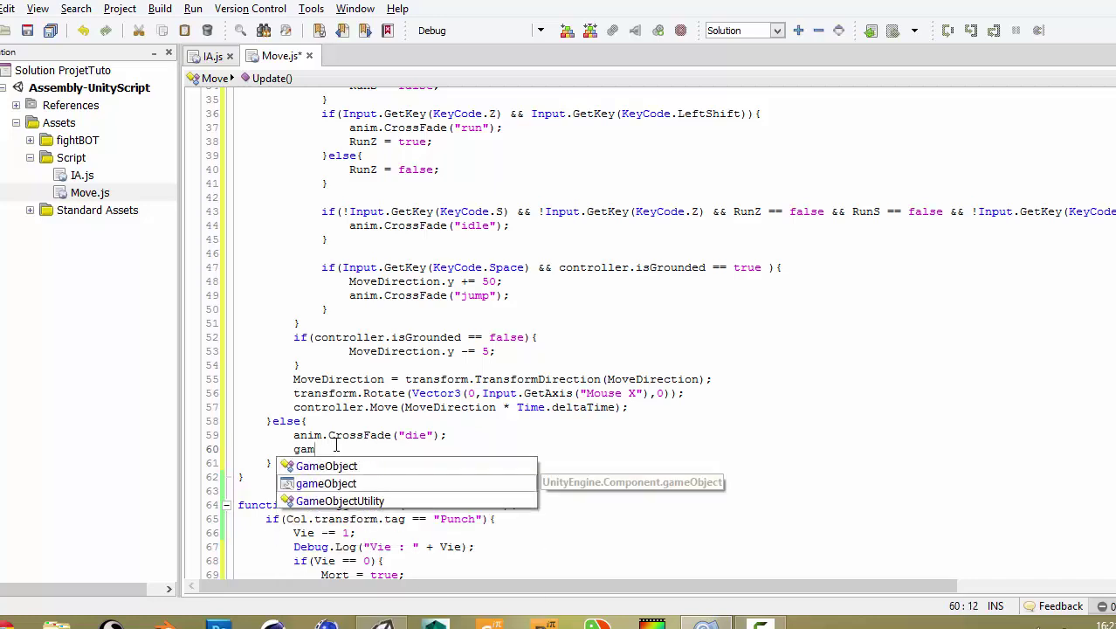
pyautogui.press('Return')
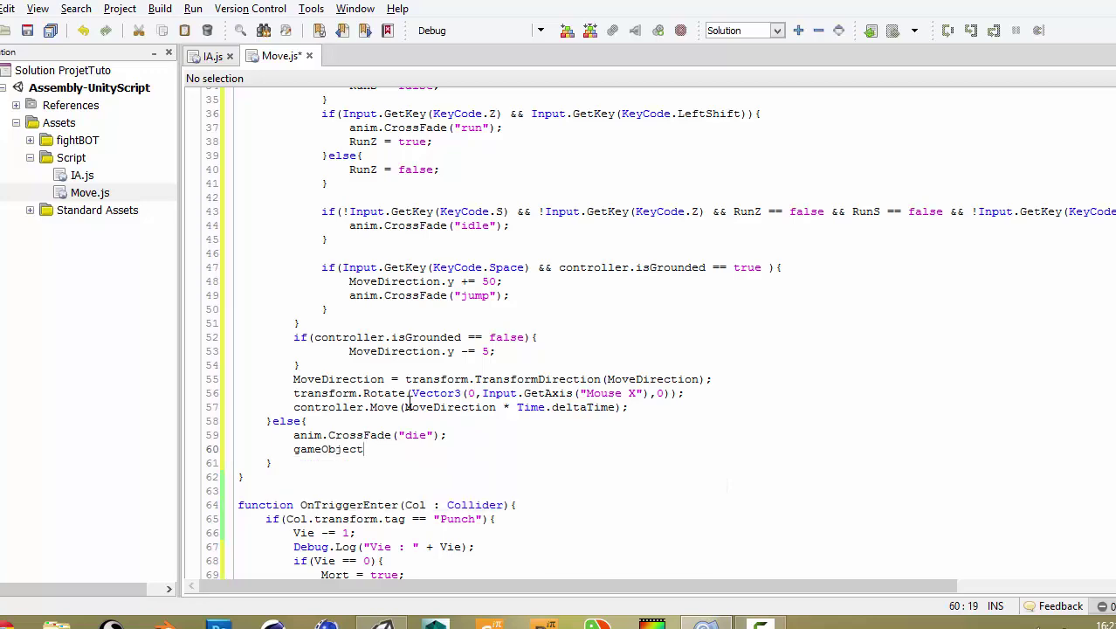
pyautogui.hotkey('alt', 'Tab')
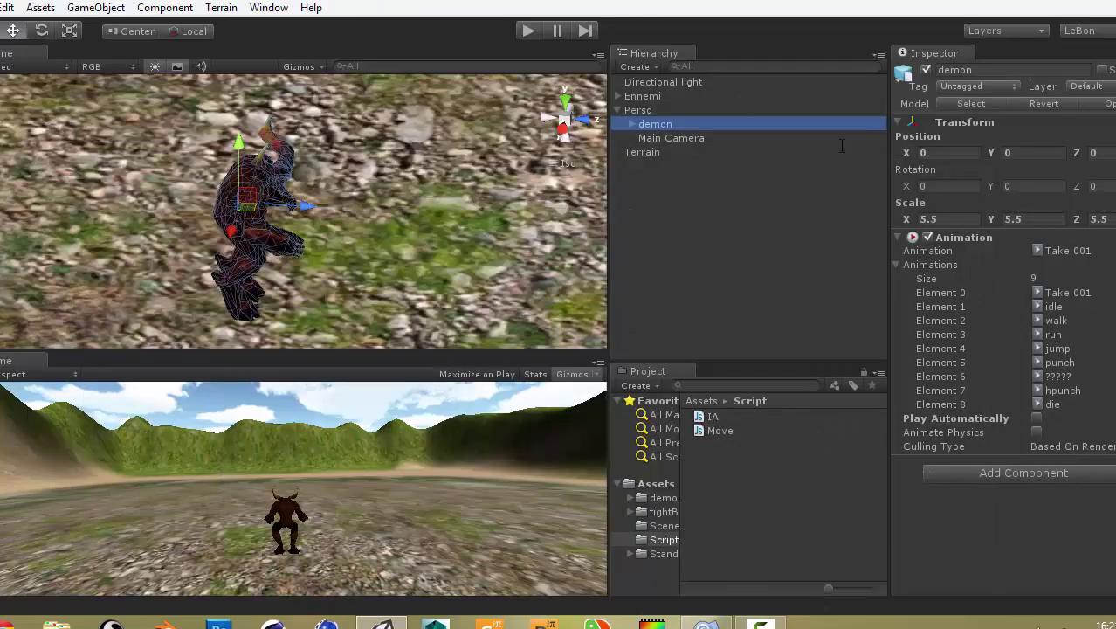
# Select Perso to look at its Character Controller, orbiting the scene around the player
pyautogui.click(617, 110)
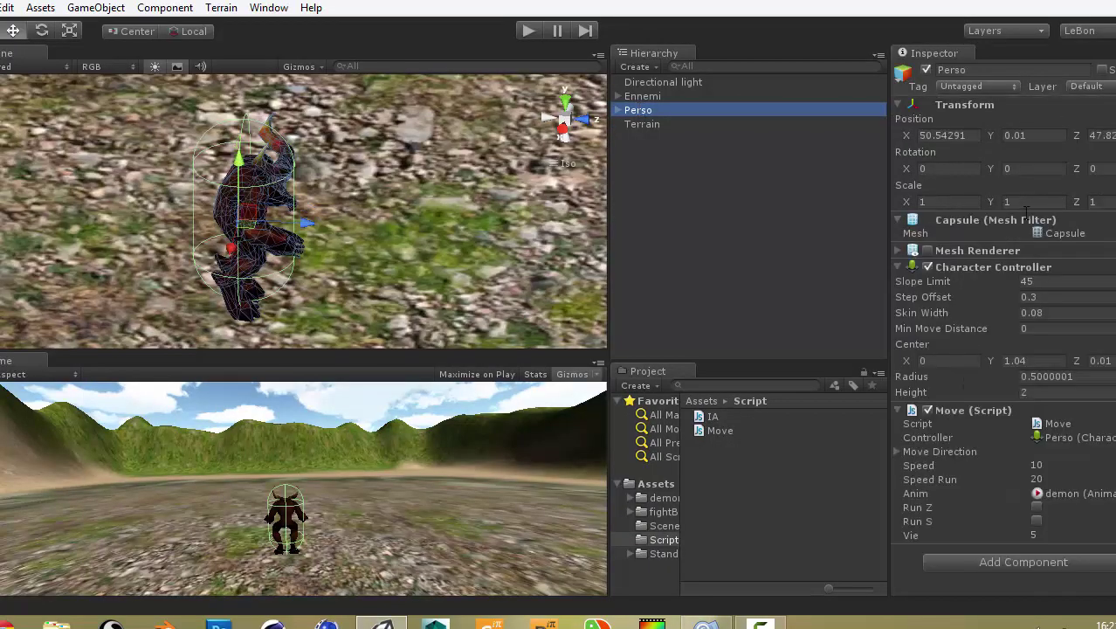
pyautogui.keyDown('alt'); pyautogui.moveTo(280, 111); pyautogui.dragTo(262, 114); pyautogui.keyUp('alt')
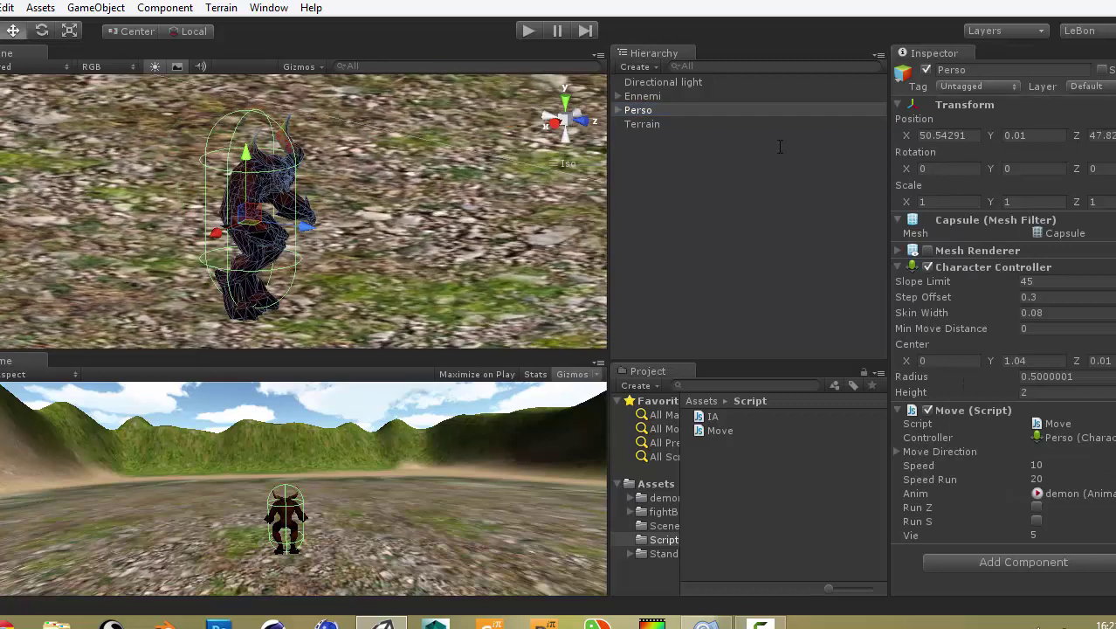
pyautogui.hotkey('alt', 'Tab')
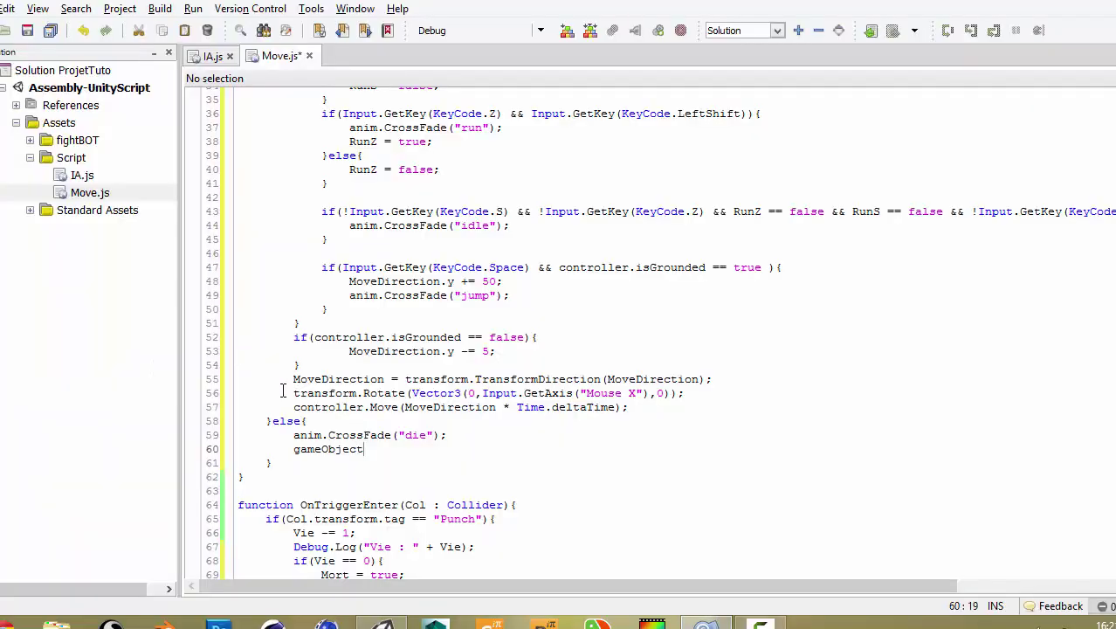
# Complete line 60 as gameObject.GetComponent(CharacterController).enabled = false; using autocomplete
pyautogui.write('.Ge')
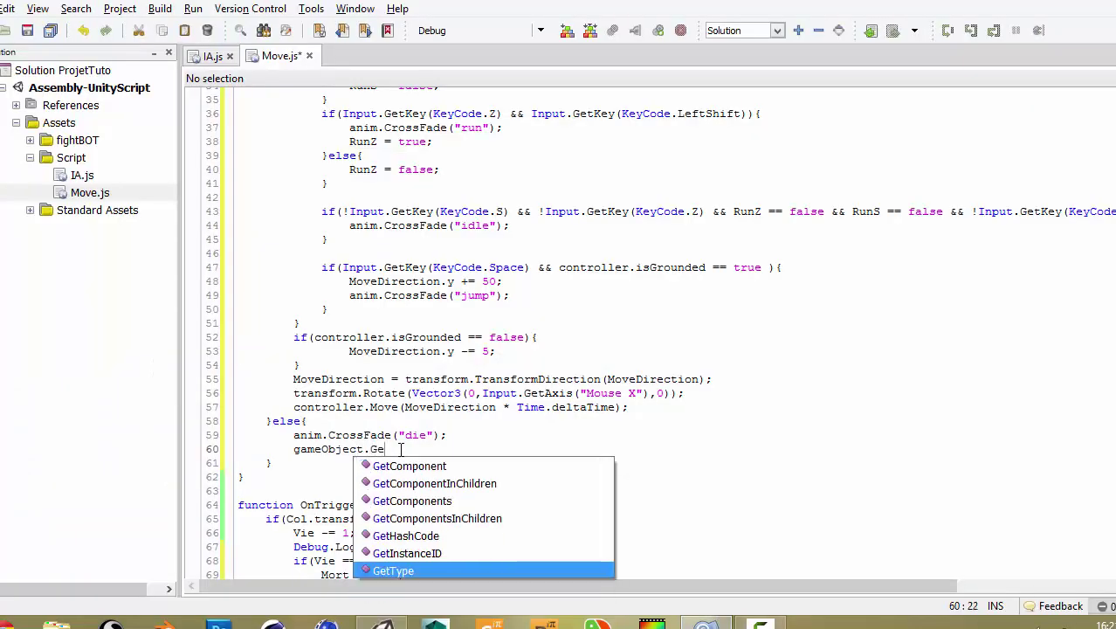
pyautogui.write('t')
pyautogui.press('Up')
pyautogui.press('Up')
pyautogui.press('Up')
pyautogui.press('Up')
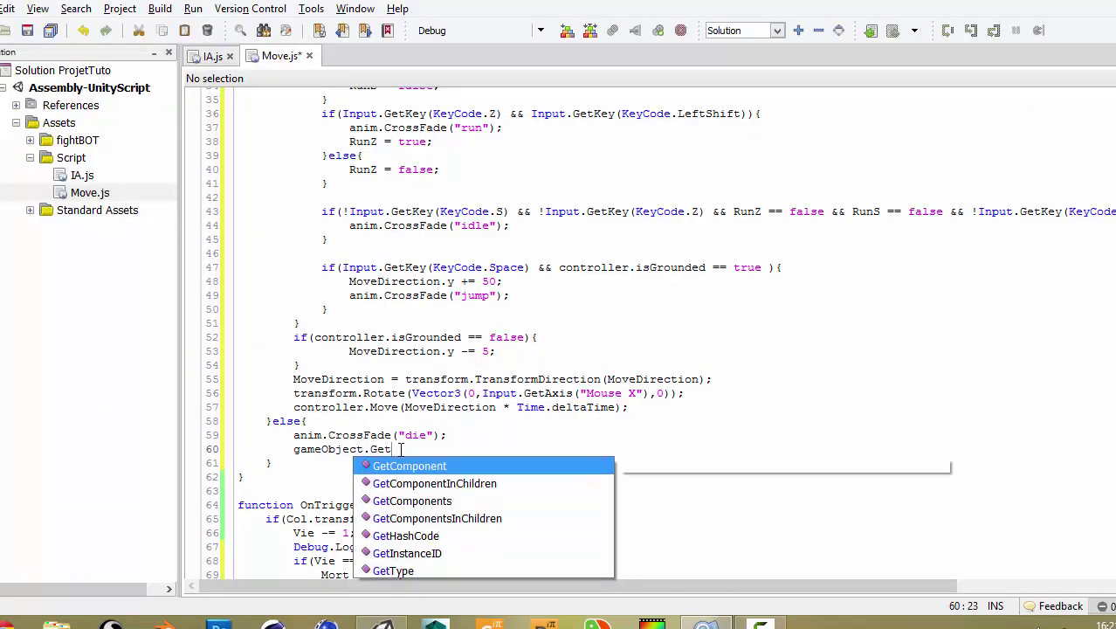
pyautogui.press('Return')
pyautogui.write('(')
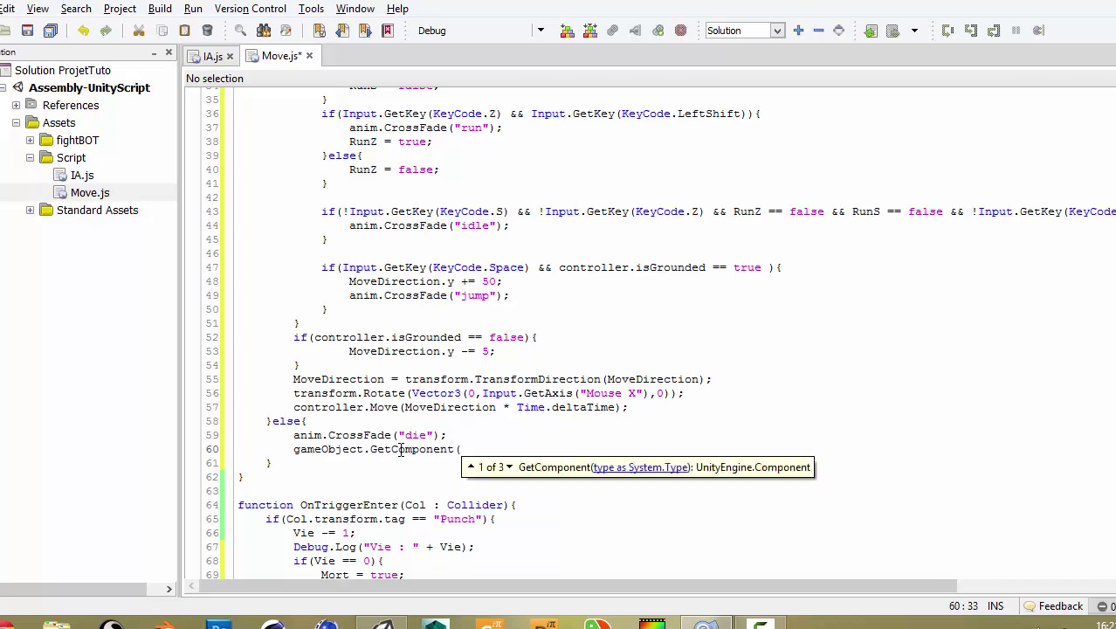
pyautogui.write('Character')
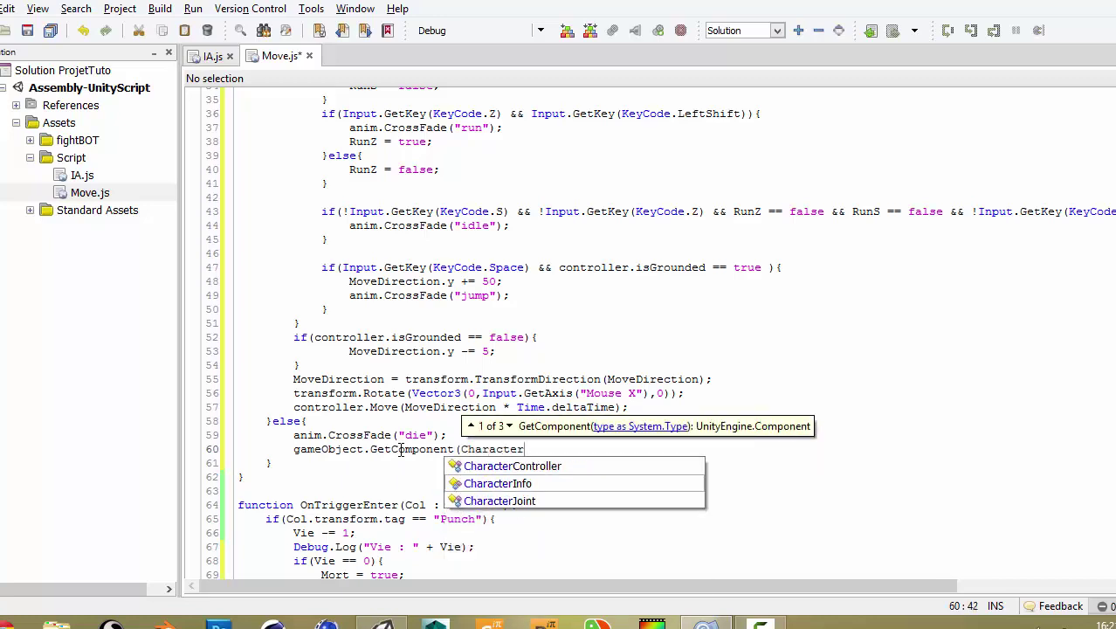
pyautogui.press('Down')
pyautogui.press('Up')
pyautogui.press('Return')
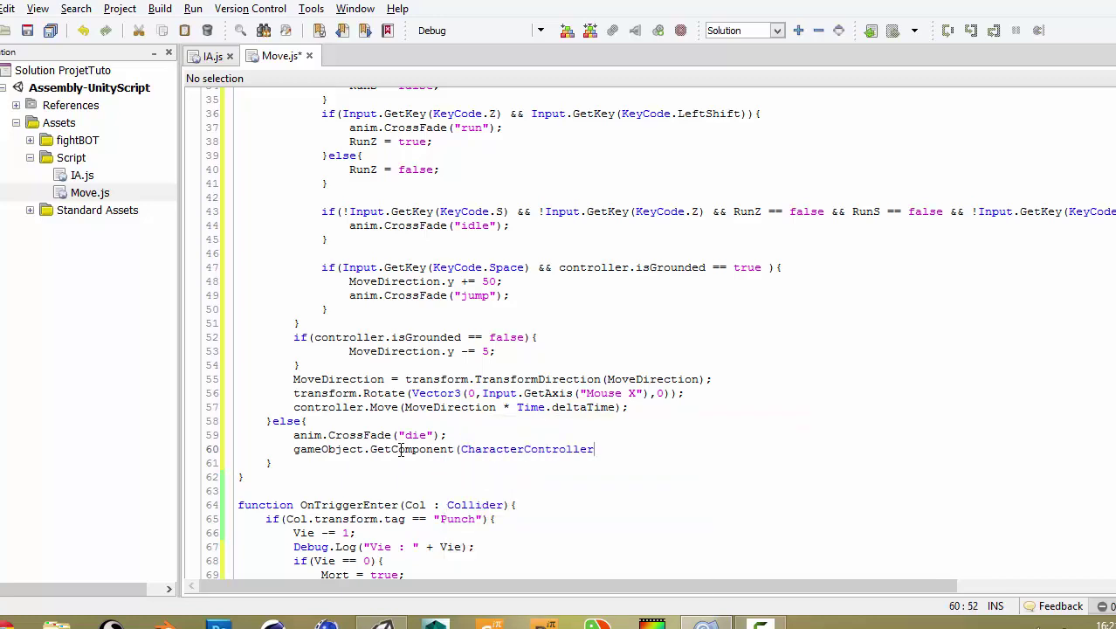
pyautogui.write(').en')
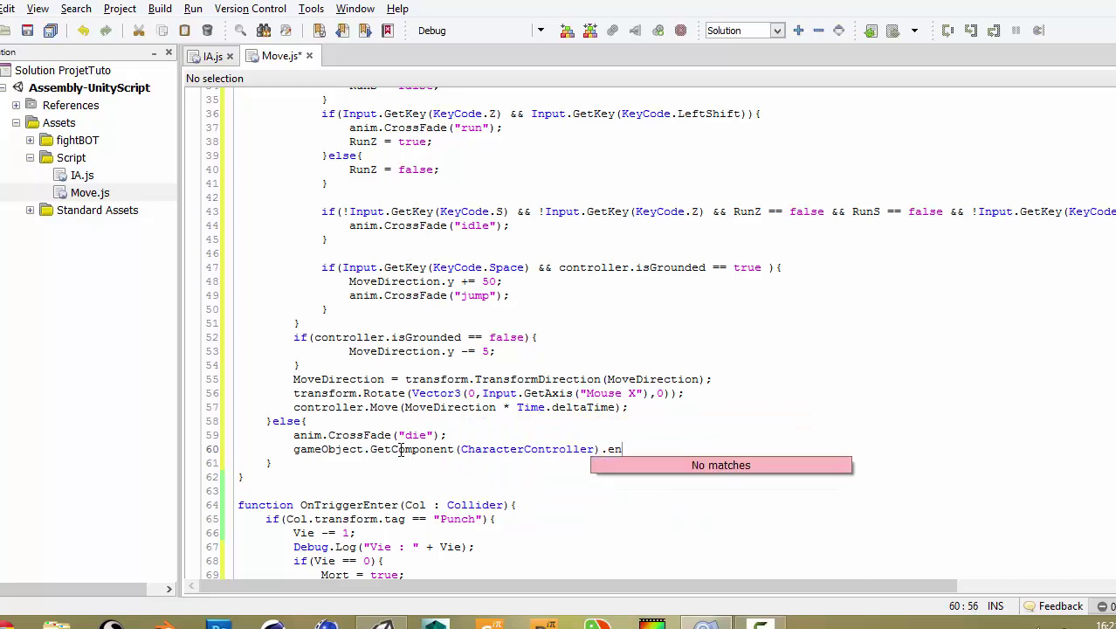
pyautogui.write('able')
pyautogui.write('d =')
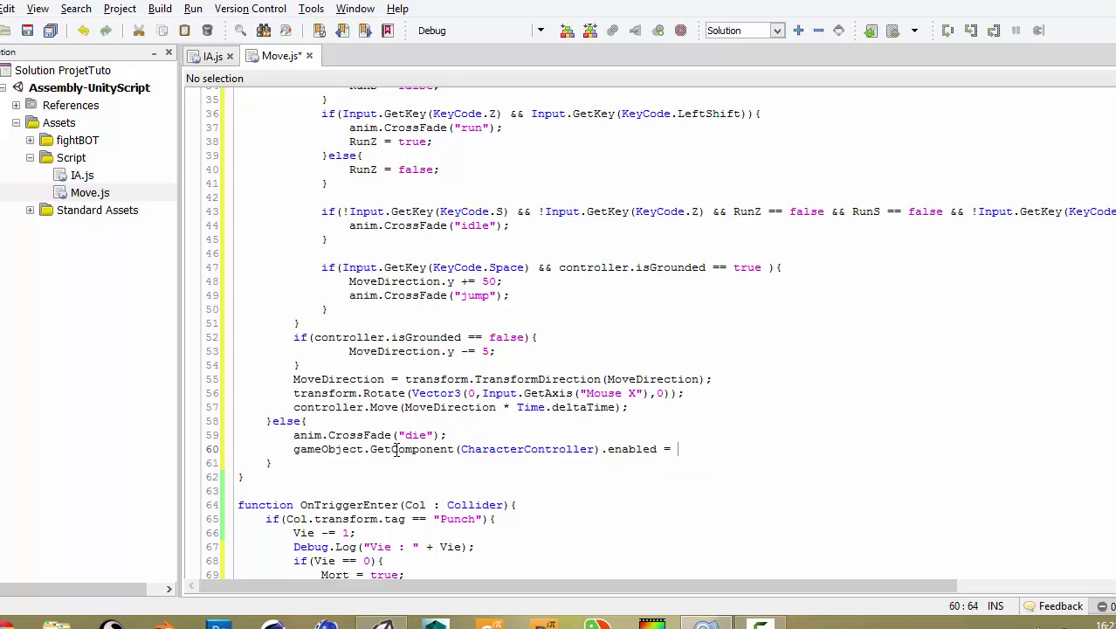
pyautogui.click(472, 447)
pyautogui.click(691, 446)
pyautogui.write('false;')
# Review line 60 by selecting gameObject, GetComponent, CharacterController and .enabled = false in turn
pyautogui.moveTo(294, 449); pyautogui.dragTo(359, 447)
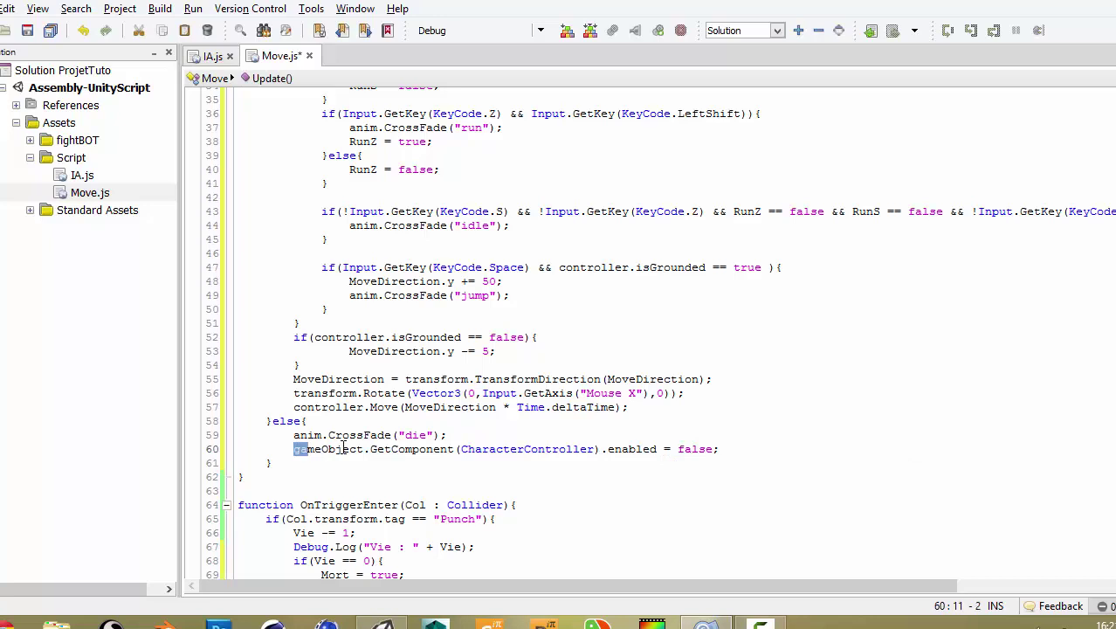
pyautogui.doubleClick(384, 449)
pyautogui.doubleClick(534, 449)
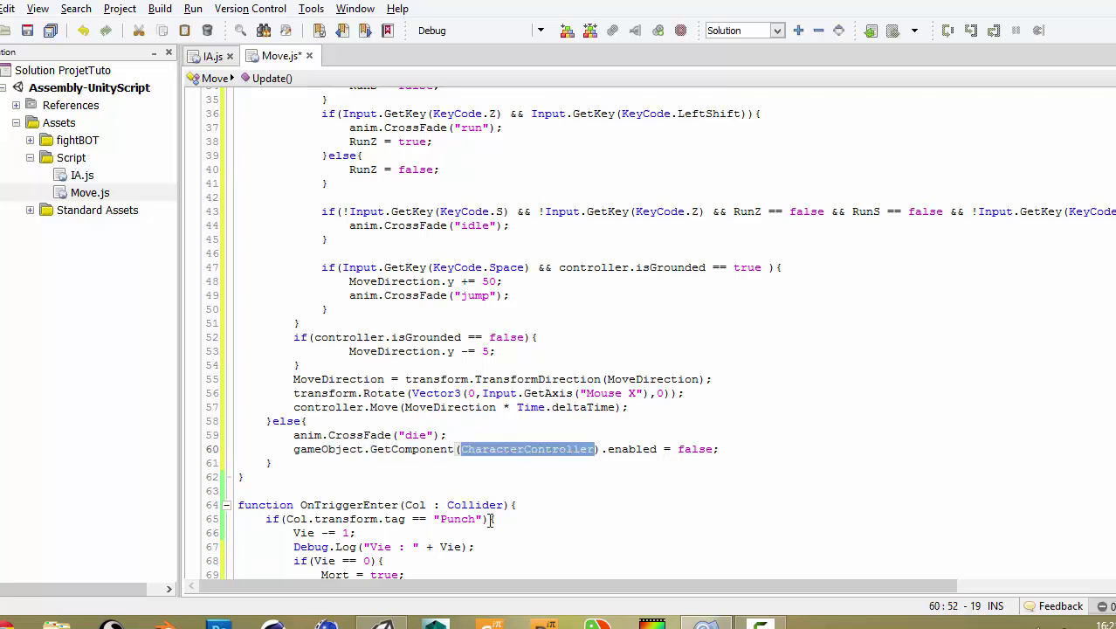
pyautogui.moveTo(601, 449); pyautogui.dragTo(725, 451)
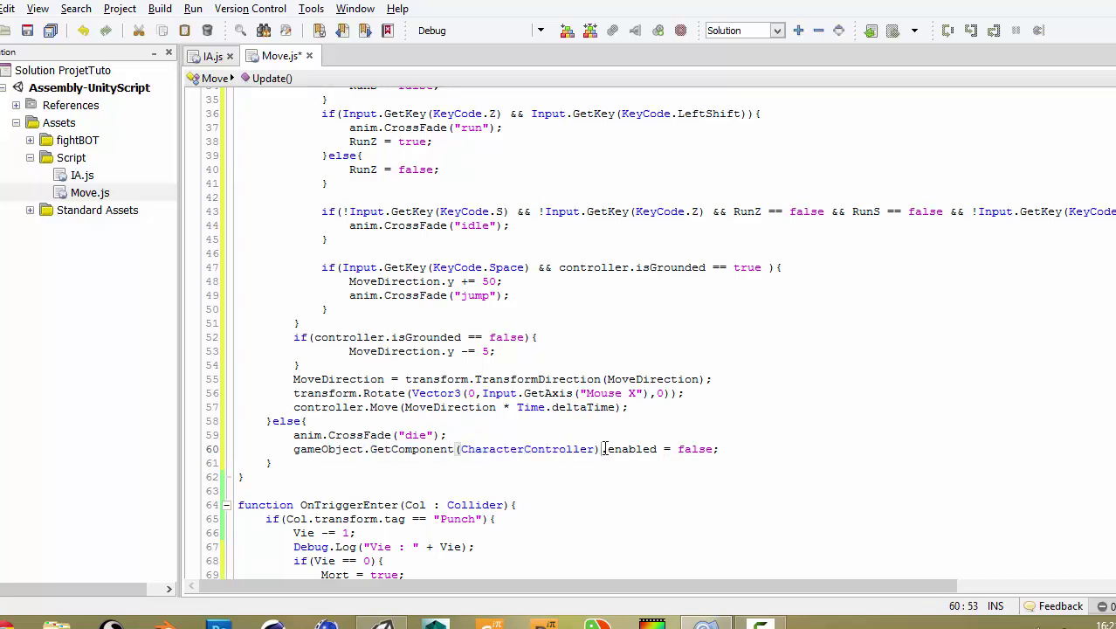
pyautogui.click(737, 461)
# Duplicate line 60 as line 61, change CharacterController to Move, and save Move.js
pyautogui.click(726, 449)
pyautogui.press('Return')
pyautogui.moveTo(295, 449); pyautogui.dragTo(751, 449)
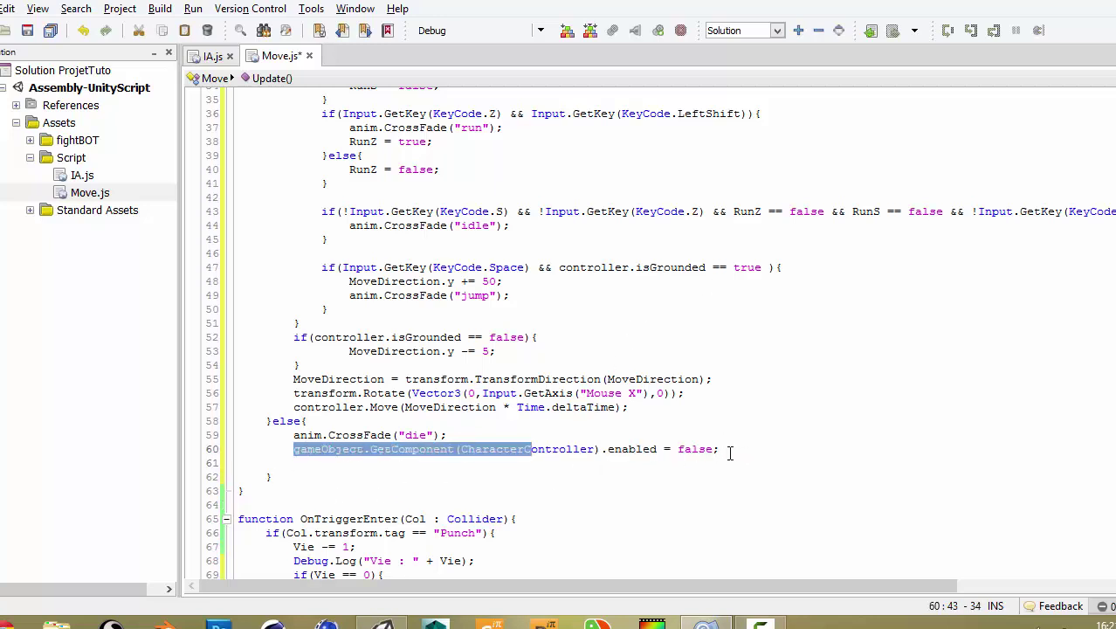
pyautogui.hotkey('ctrl', 'c')
pyautogui.click(354, 464)
pyautogui.hotkey('ctrl', 'v')
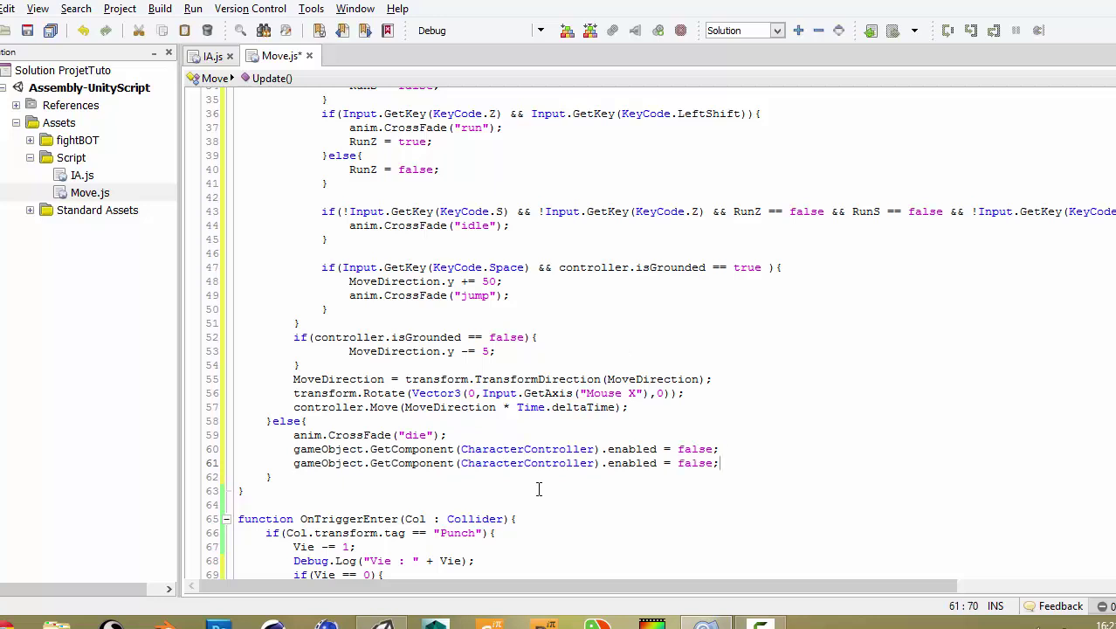
pyautogui.click(510, 462)
pyautogui.doubleClick(511, 463)
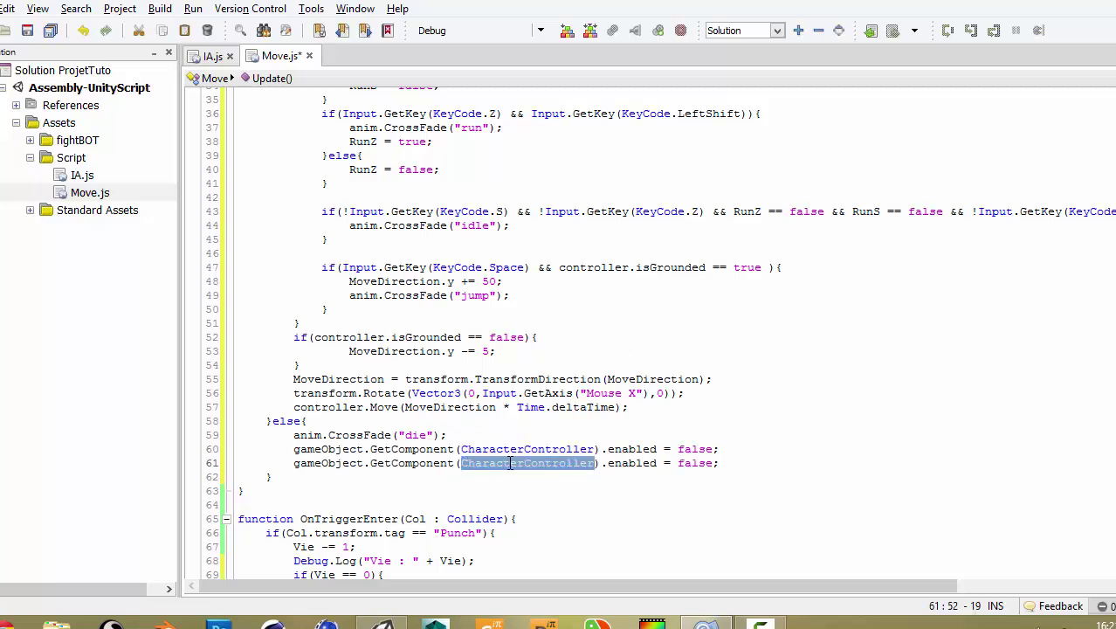
pyautogui.write('Move')
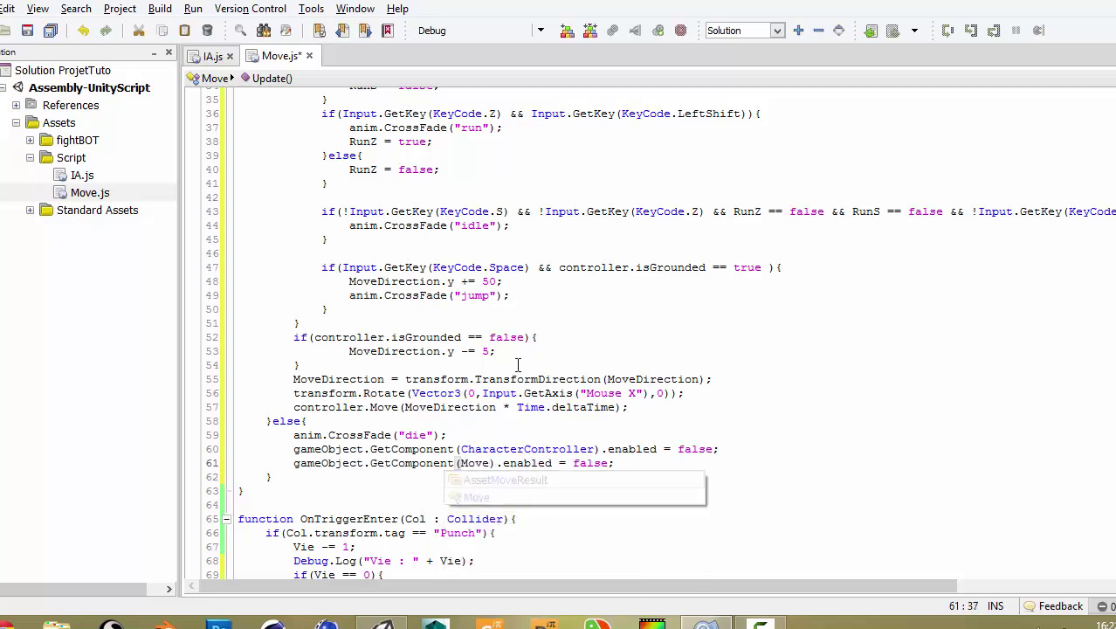
pyautogui.hotkey('ctrl', 's')
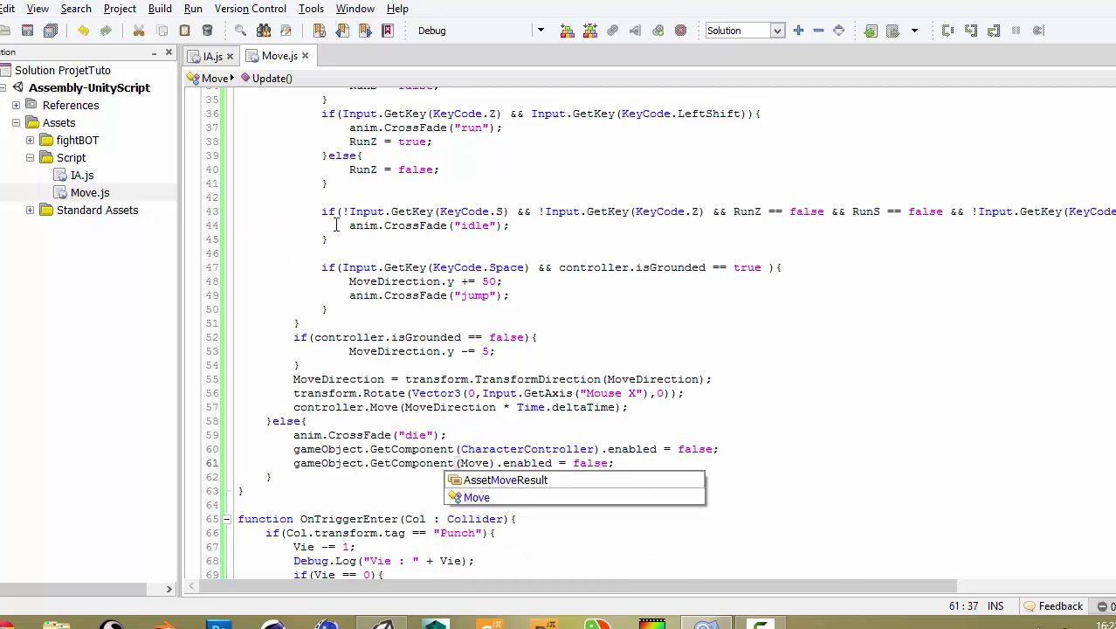
# Review the die animation call and the new Move-disabling line, then return to Unity
pyautogui.moveTo(294, 434); pyautogui.dragTo(450, 434)
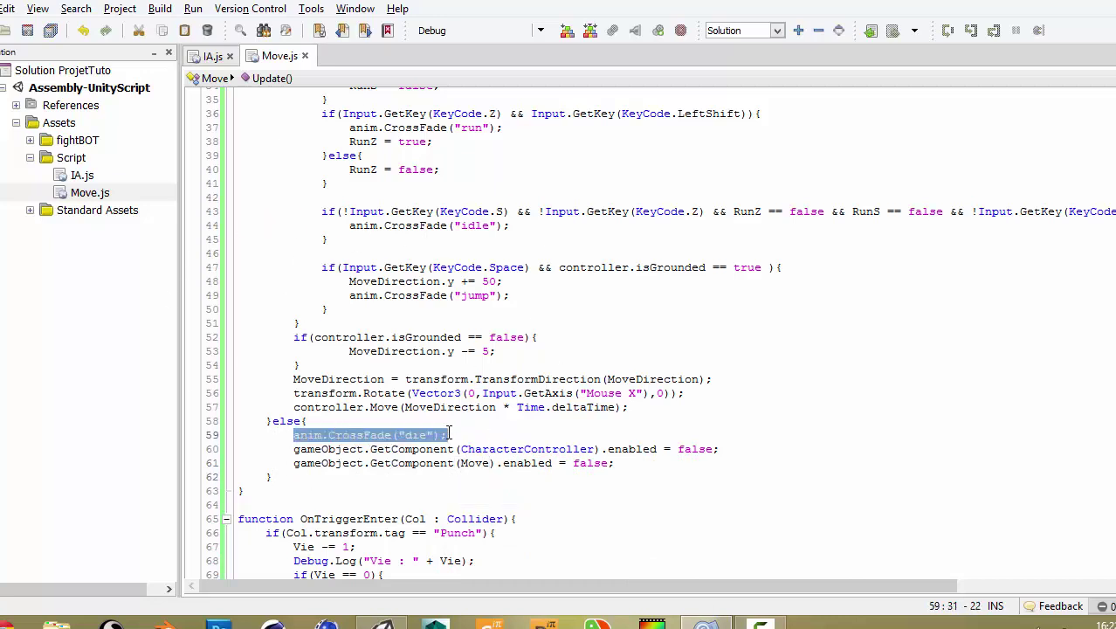
pyautogui.click(470, 435)
pyautogui.hotkey('ctrl', 'shift', 'Left')
pyautogui.hotkey('ctrl', 'shift', 'Left')
pyautogui.hotkey('ctrl', 'shift', 'Left')
pyautogui.hotkey('ctrl', 'shift', 'Left')
pyautogui.hotkey('ctrl', 'shift', 'Left')
pyautogui.click(476, 438)
pyautogui.moveTo(476, 438)
pyautogui.mouseDown()
pyautogui.moveTo(363, 448)
pyautogui.moveTo(294, 434)
pyautogui.mouseUp()
pyautogui.click(293, 435)
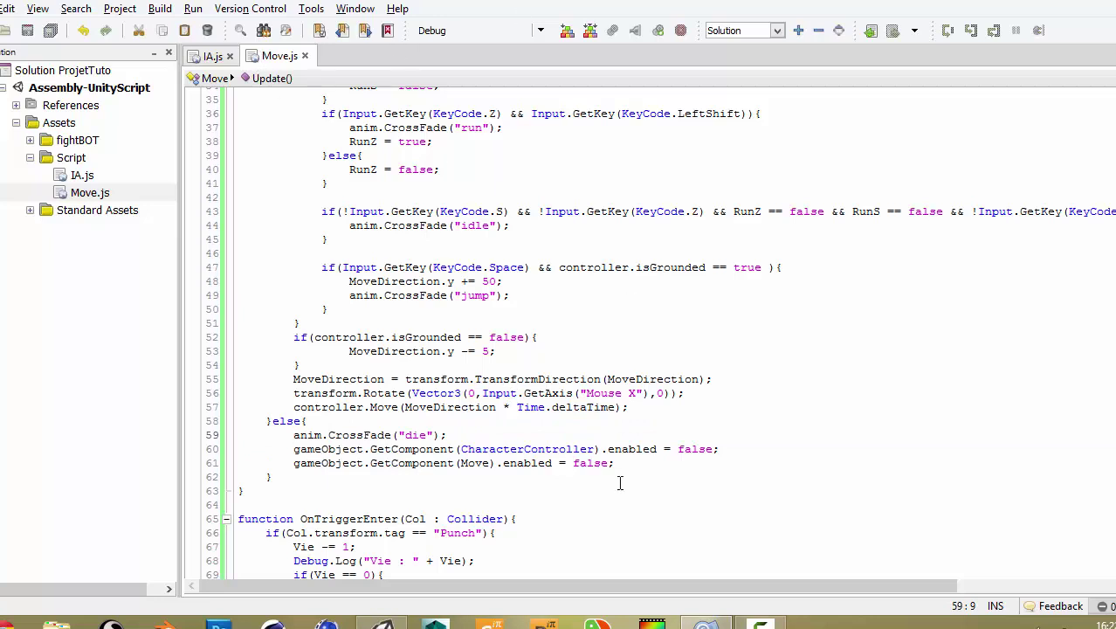
pyautogui.moveTo(625, 467); pyautogui.dragTo(293, 464)
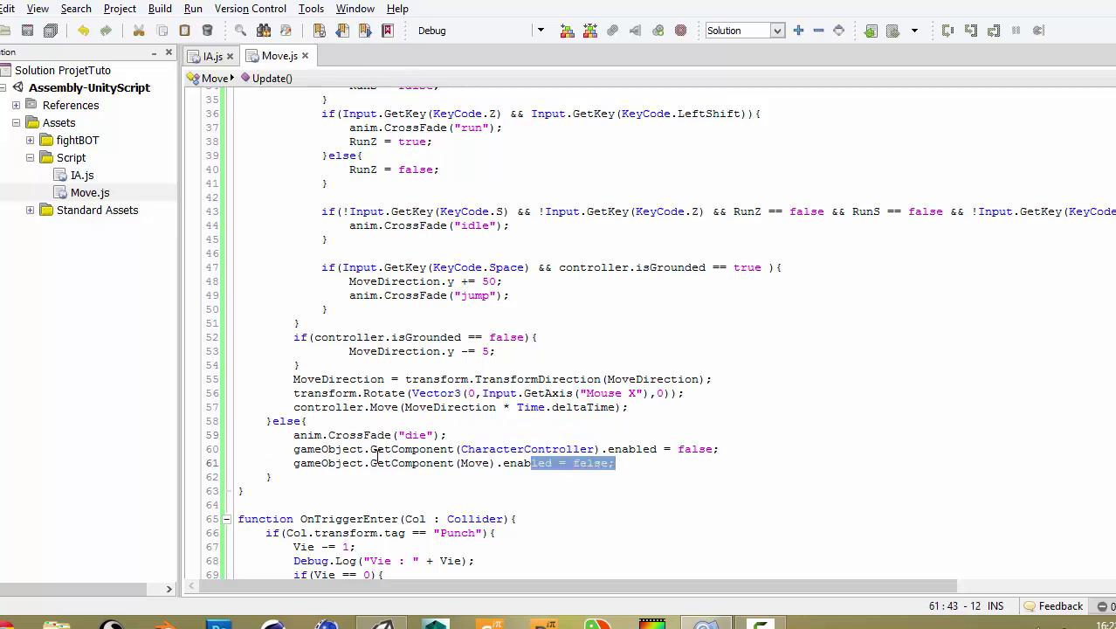
pyautogui.click(408, 503)
pyautogui.hotkey('alt', 'Tab')
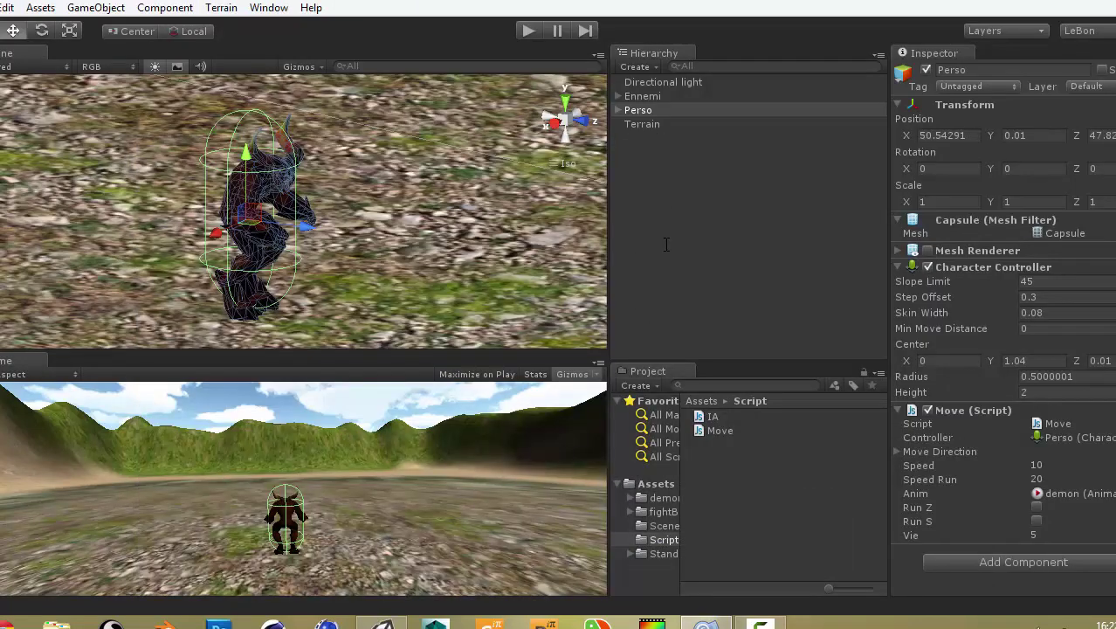
# Clear the selection, maximize the Game view, and enter Play mode with Ctrl+P
pyautogui.click(666, 244)
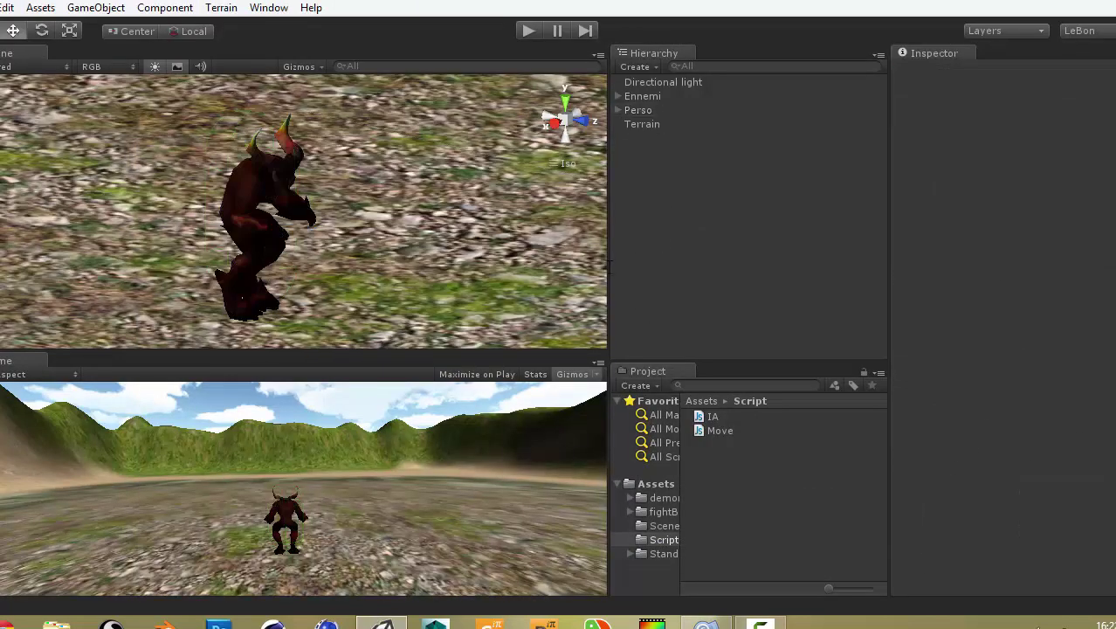
pyautogui.click(599, 362)
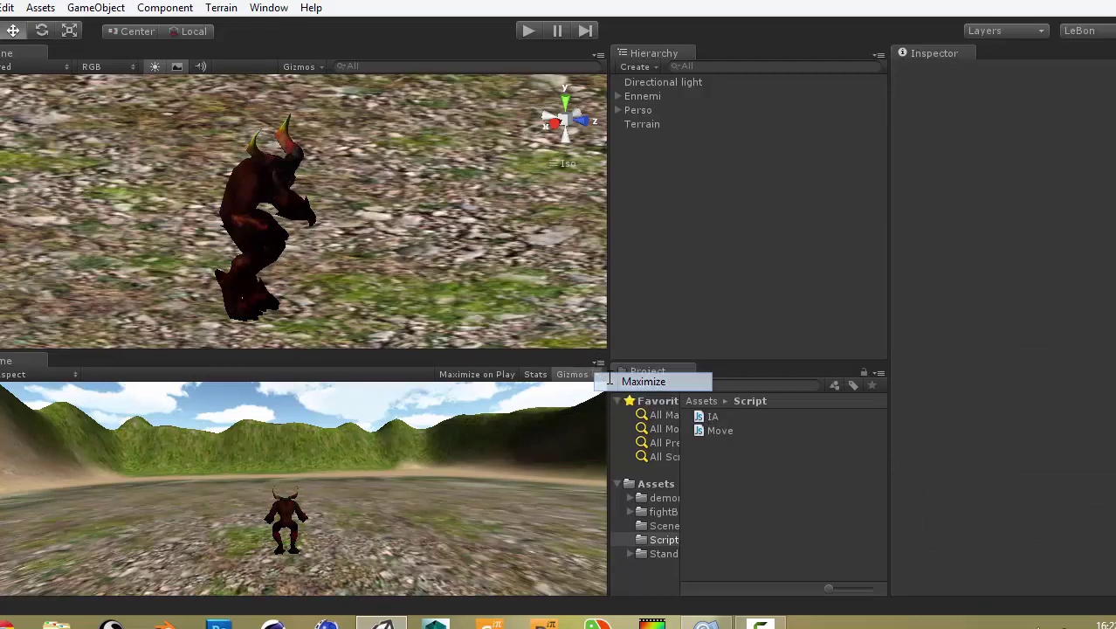
pyautogui.click(646, 375)
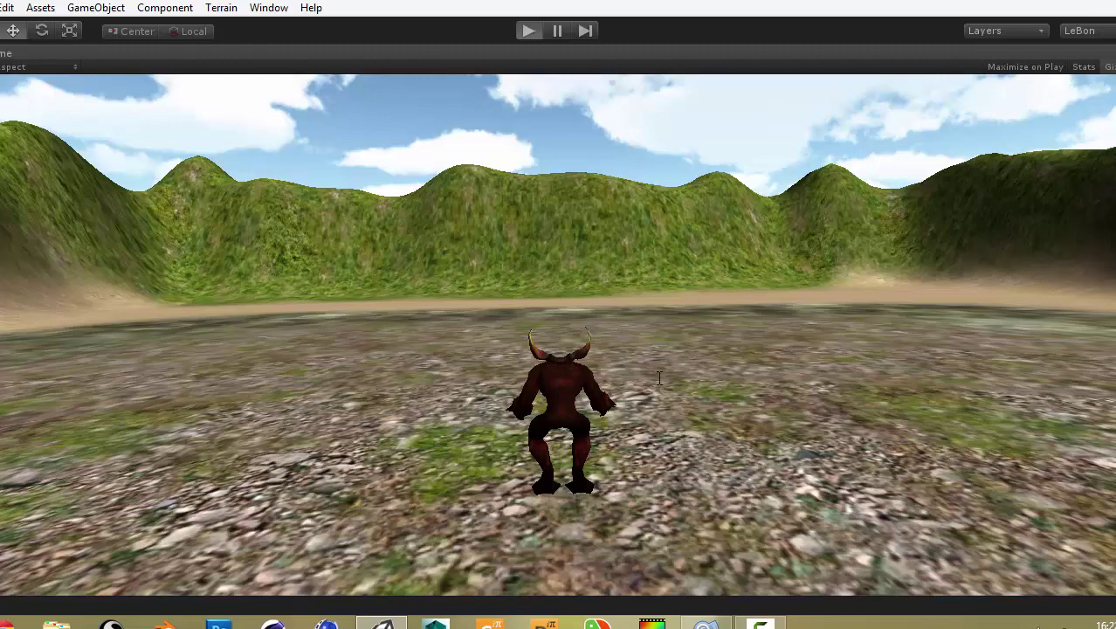
pyautogui.hotkey('ctrl', 'p')
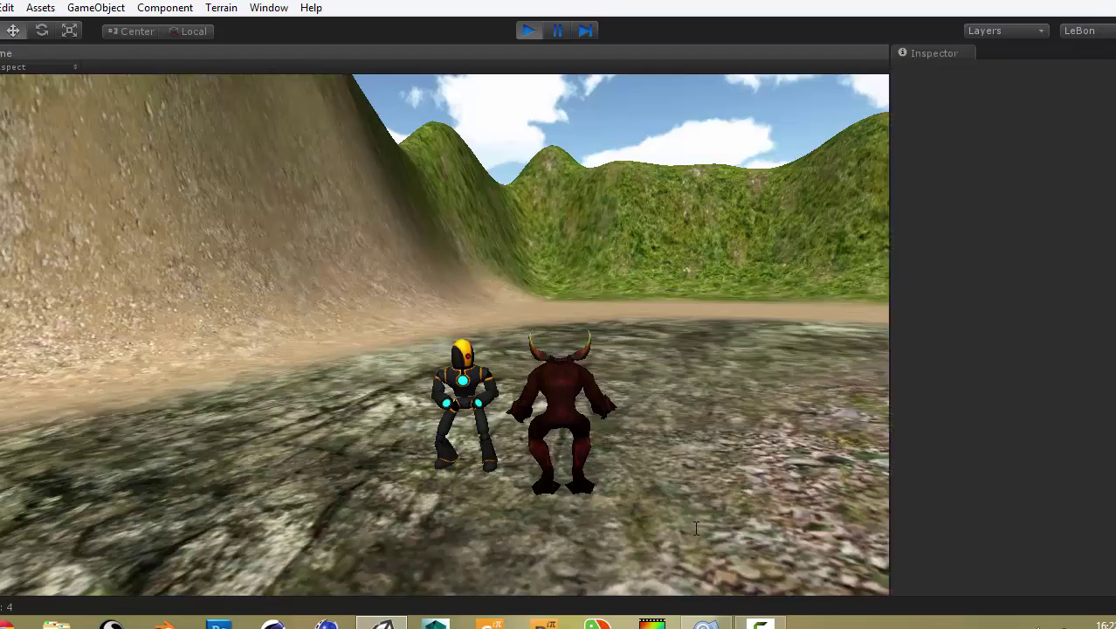
# Check the life check in OnTriggerEnter in MonoDevelop
pyautogui.hotkey('alt', 'Tab')
pyautogui.scroll(-2, 515, 489)
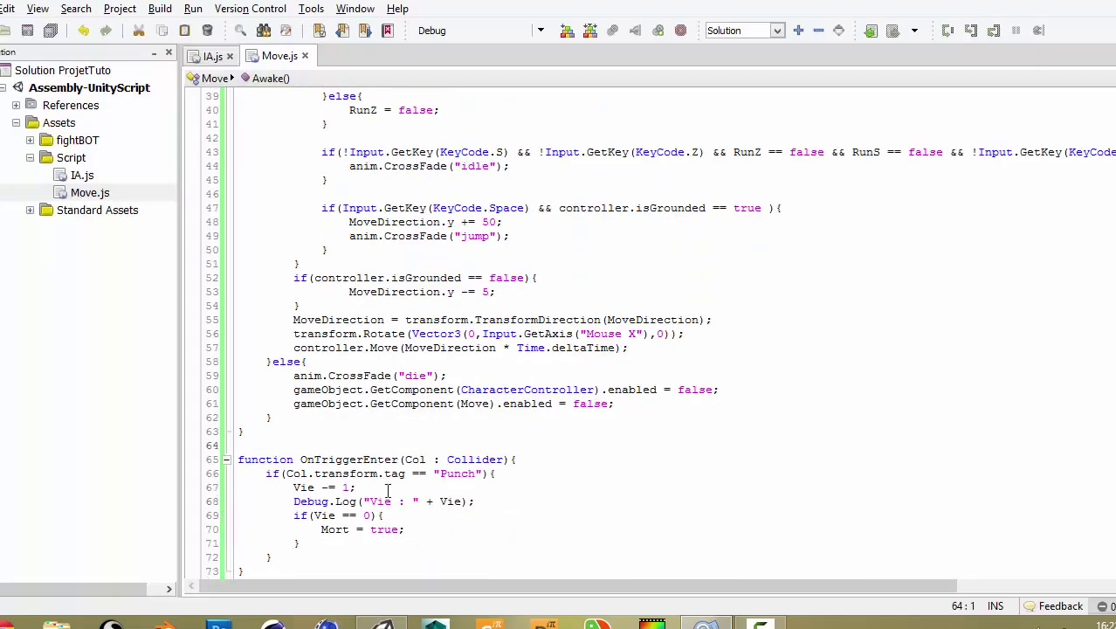
pyautogui.moveTo(269, 514); pyautogui.dragTo(343, 514)
pyautogui.click(443, 517)
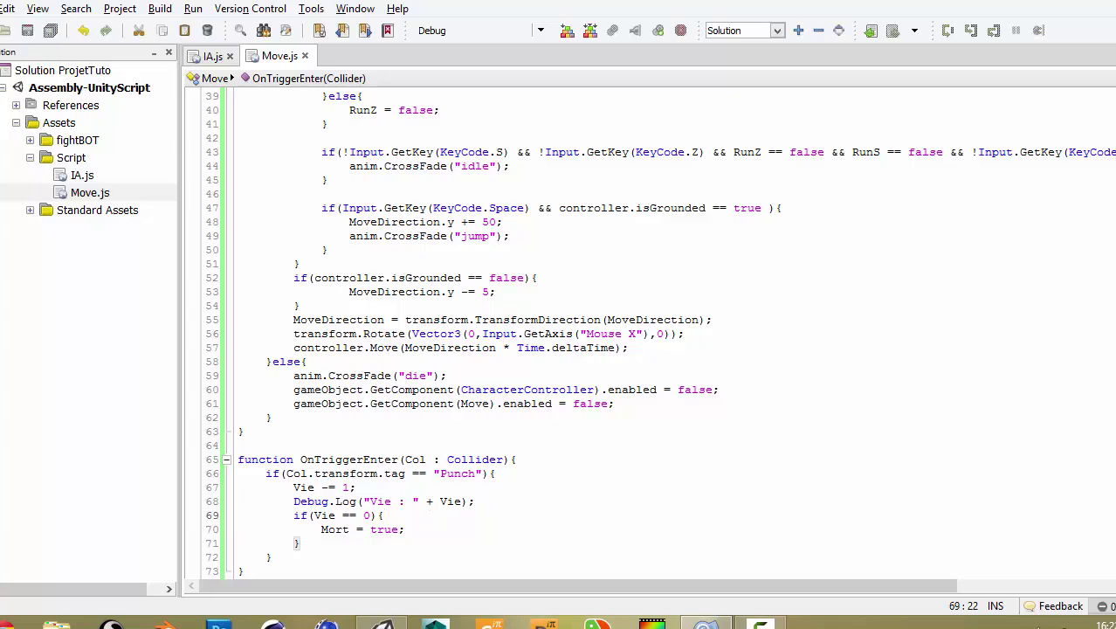
# Turn the demon with the arrow keys beside the robot until its punches drop life to 0
pyautogui.hotkey('alt', 'Tab')
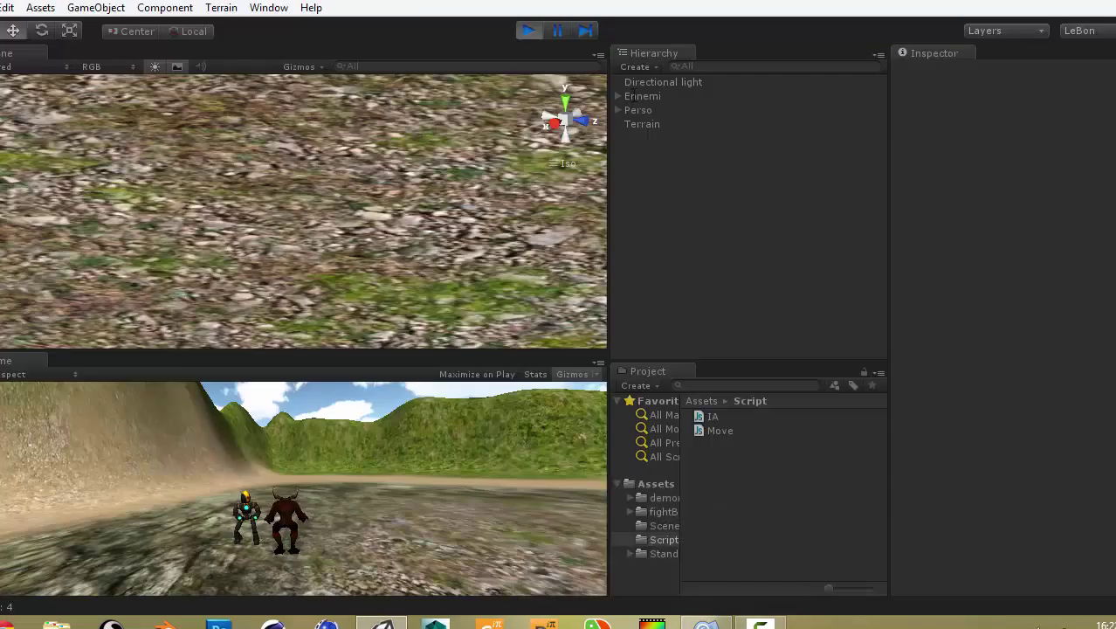
pyautogui.press('Left')
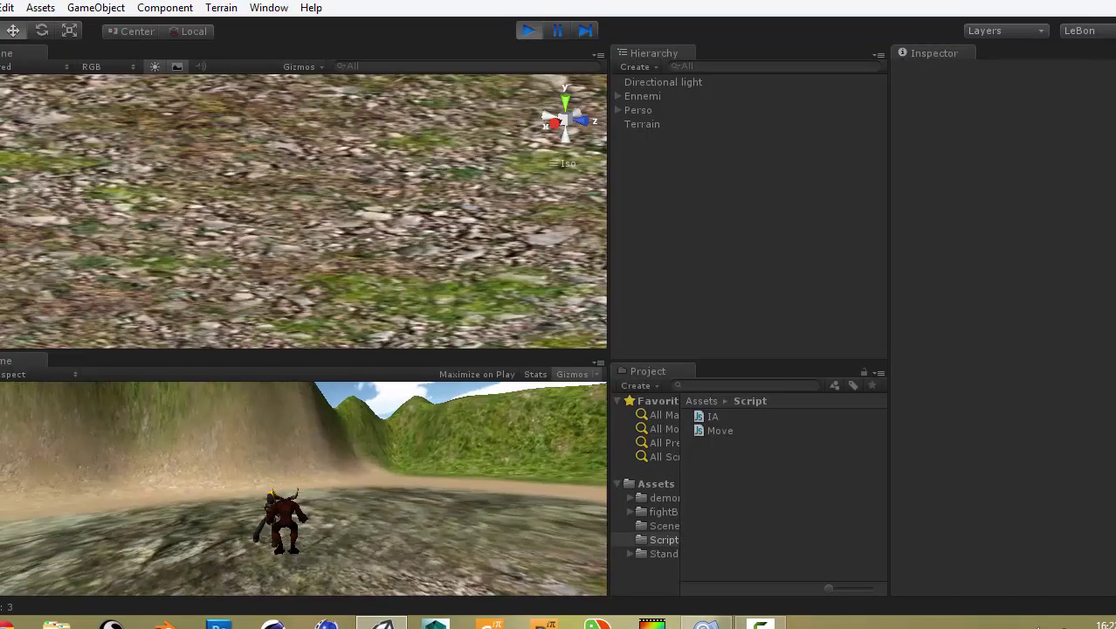
pyautogui.press('Left')
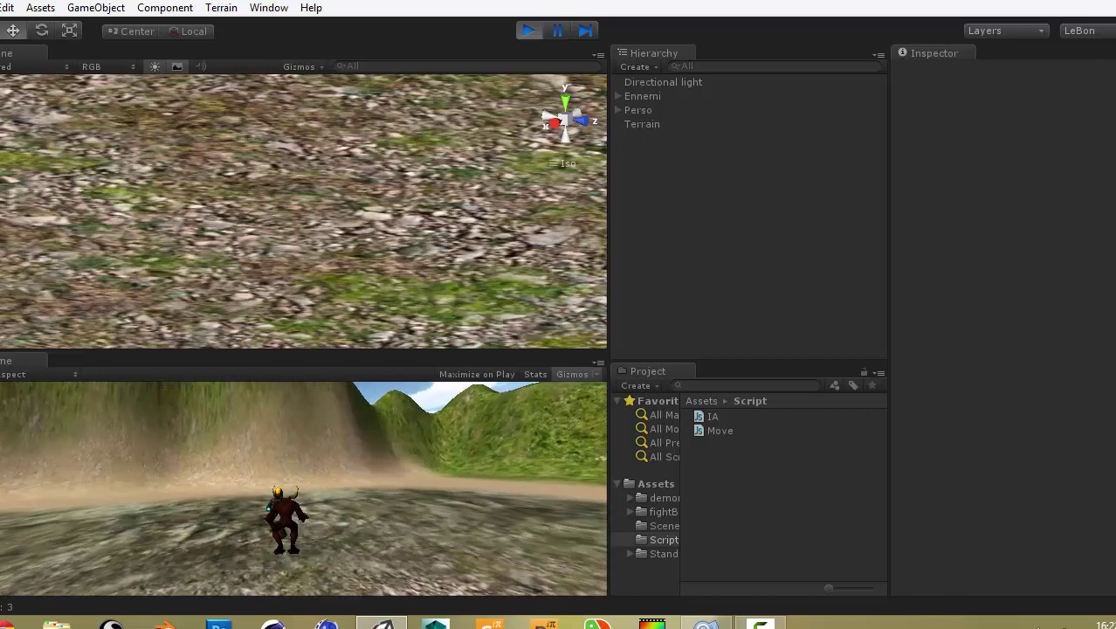
pyautogui.press('Left')
pyautogui.press('Right')
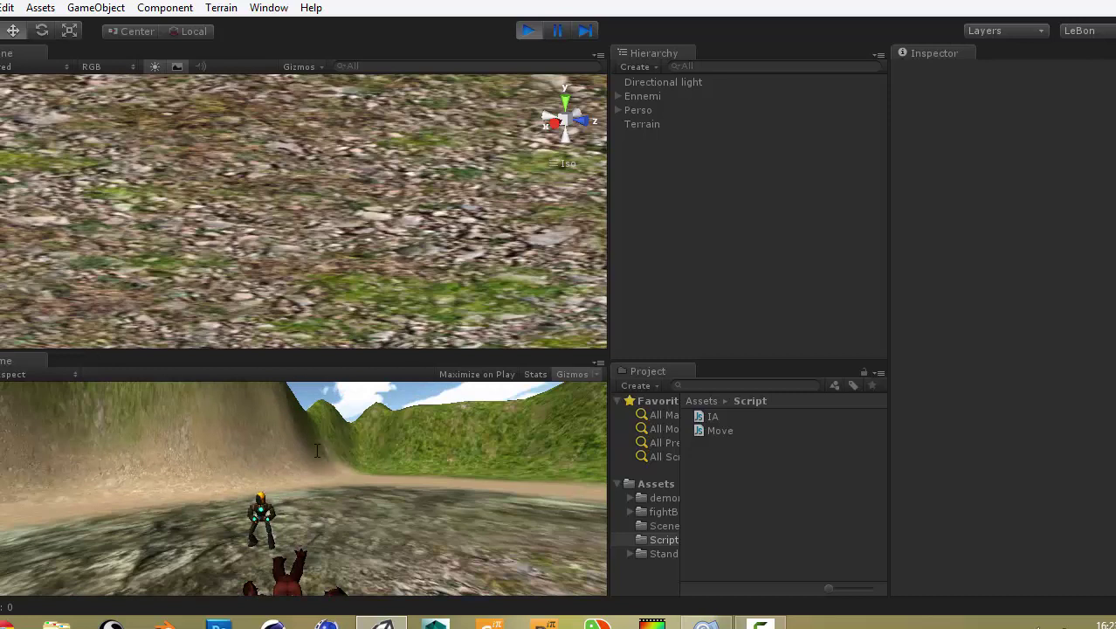
# Frame Perso (life -2), orbit around the fallen demon, and inspect Ennemi's IA script
pyautogui.click(651, 109)
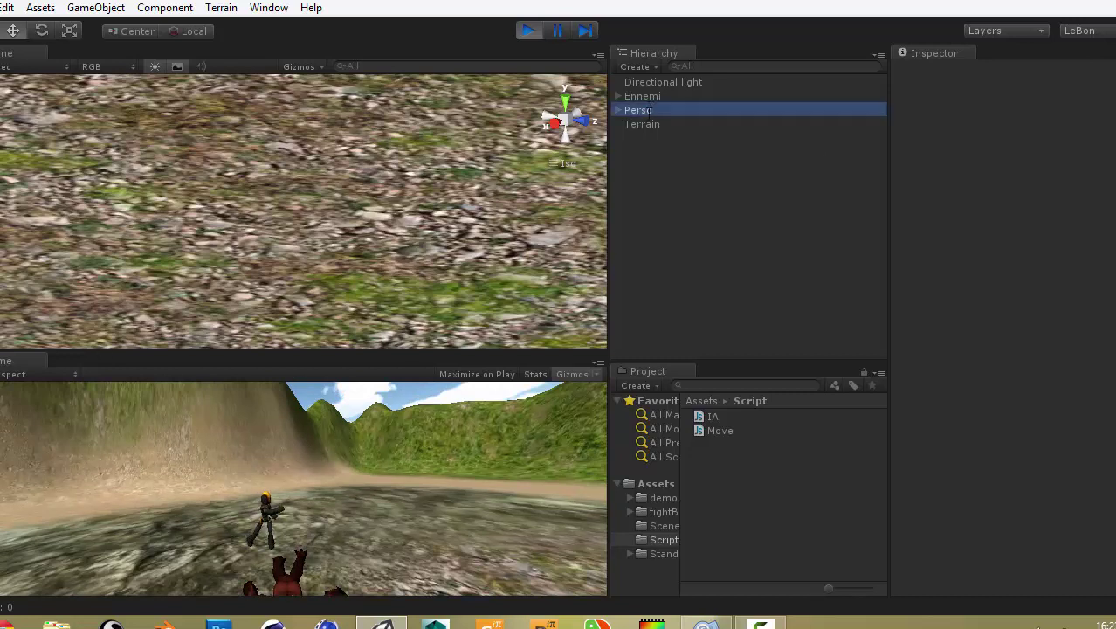
pyautogui.click(677, 177)
pyautogui.doubleClick(658, 111)
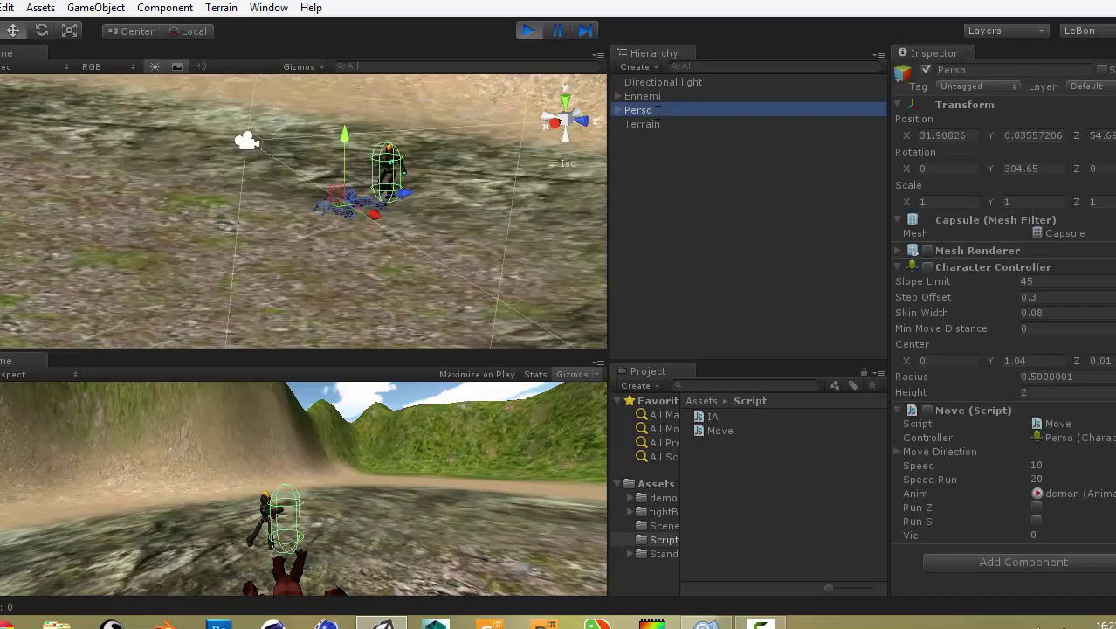
pyautogui.scroll(5, 272, 158)
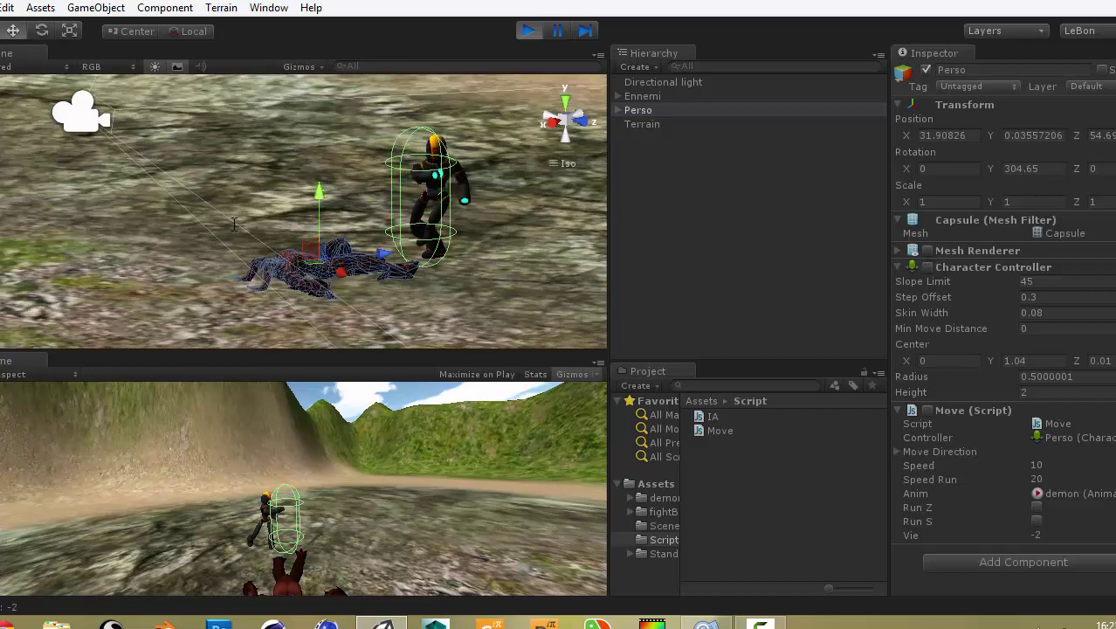
pyautogui.moveTo(437, 266)
pyautogui.keyDown('alt'); pyautogui.mouseDown()
pyautogui.moveTo(655, 240)
pyautogui.moveTo(530, 43)
pyautogui.mouseUp(); pyautogui.keyUp('alt')
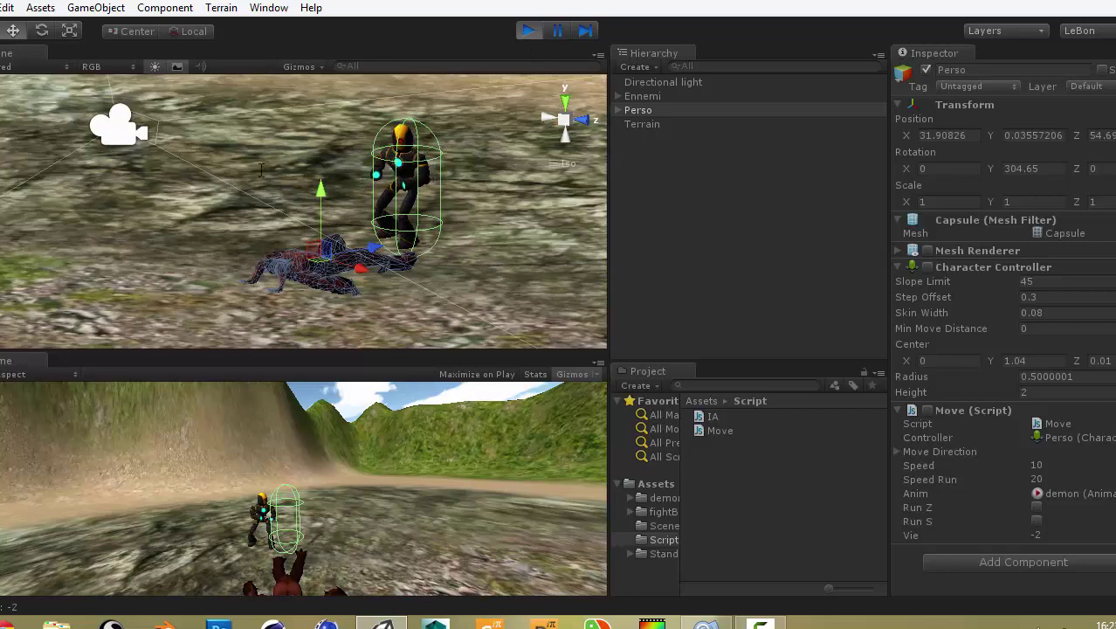
pyautogui.moveTo(266, 172)
pyautogui.keyDown('alt'); pyautogui.mouseDown()
pyautogui.moveTo(503, 149)
pyautogui.moveTo(367, 198)
pyautogui.mouseUp(); pyautogui.keyUp('alt')
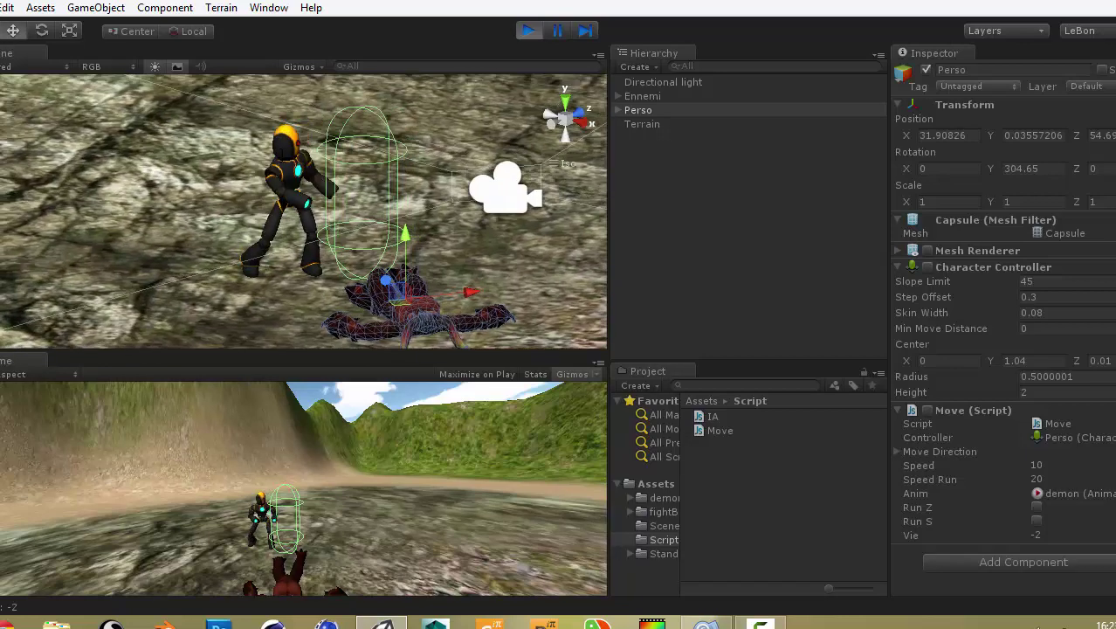
pyautogui.click(336, 179)
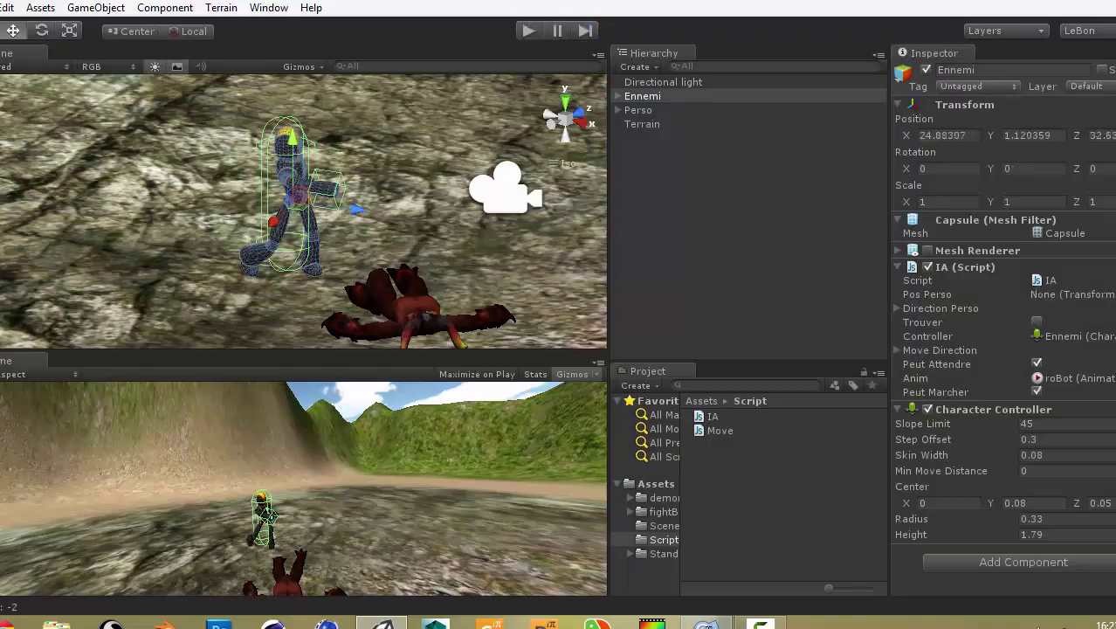
pyautogui.hotkey('alt', 'Tab')
# Scroll Move.js back to the top and switch to IA.js
pyautogui.scroll(3, 360, 282)
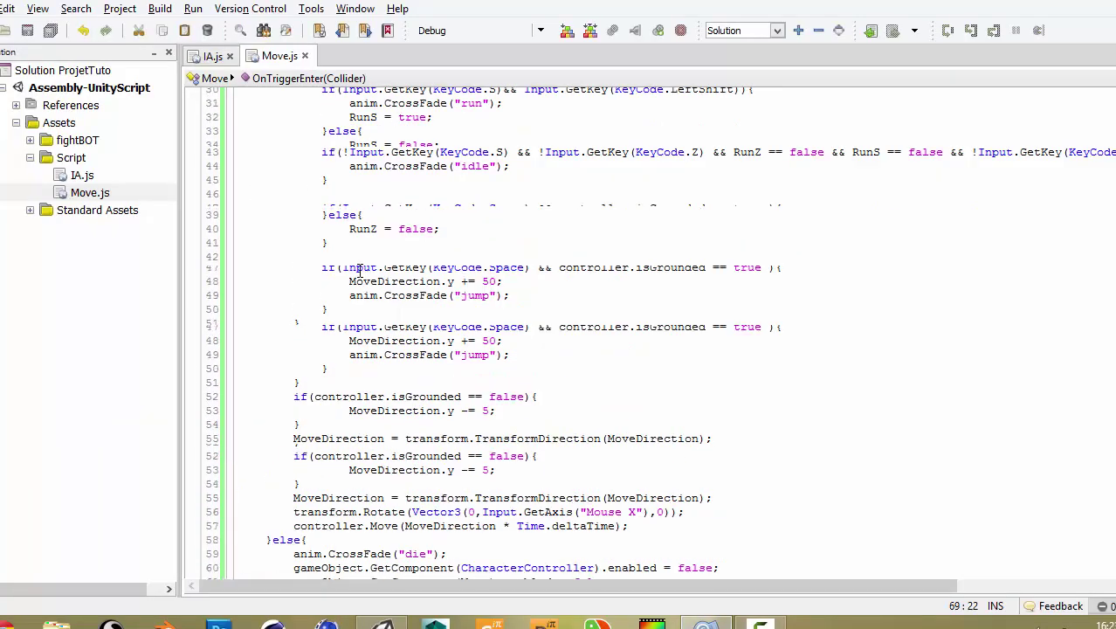
pyautogui.scroll(7, 358, 270)
pyautogui.scroll(3, 289, 192)
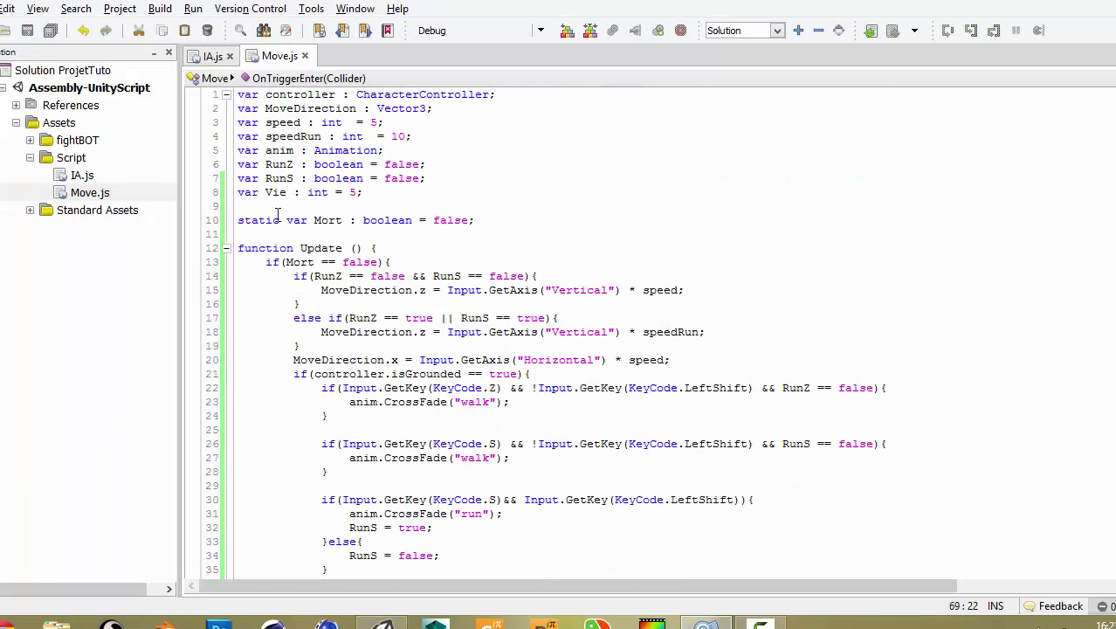
pyautogui.click(212, 55)
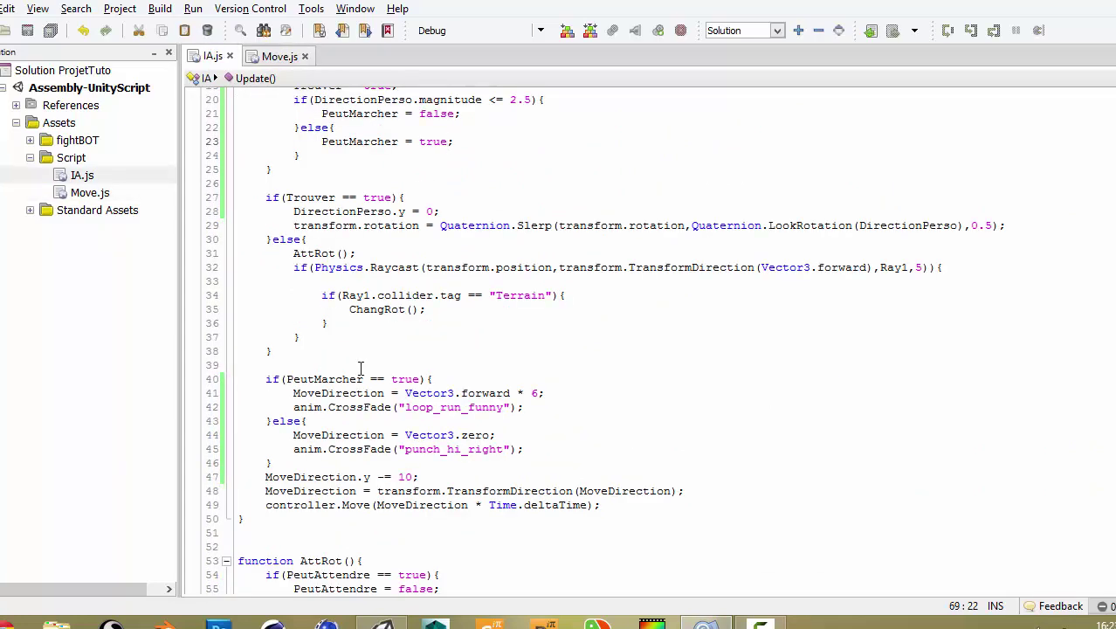
# Select the distance-check block, lines 17–25, in IA.js's Update function
pyautogui.scroll(-2, 361, 368)
pyautogui.scroll(4, 361, 368)
pyautogui.scroll(4, 360, 368)
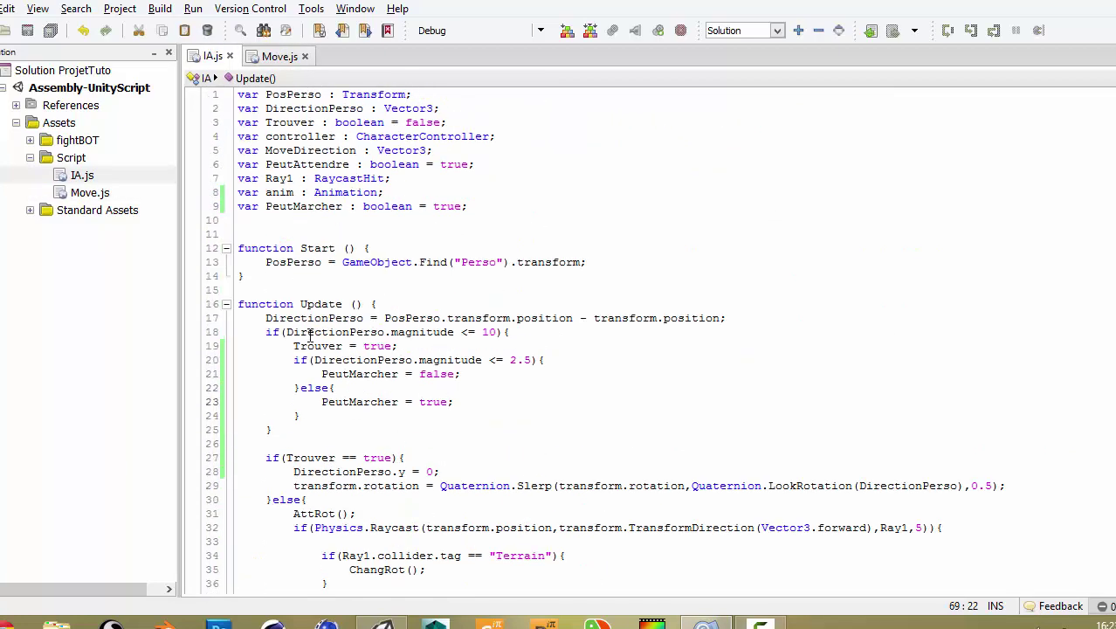
pyautogui.scroll(-2, 310, 337)
pyautogui.moveTo(266, 256); pyautogui.dragTo(366, 369)
pyautogui.click(315, 370)
pyautogui.moveTo(275, 371); pyautogui.dragTo(245, 256)
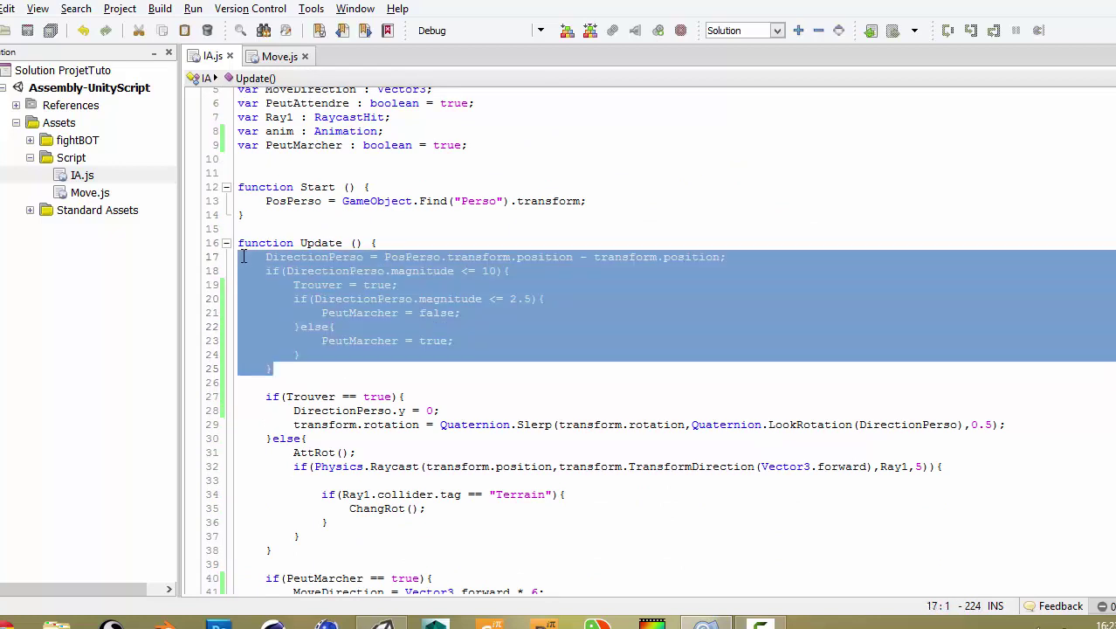
pyautogui.click(300, 372)
pyautogui.moveTo(289, 382); pyautogui.dragTo(243, 274)
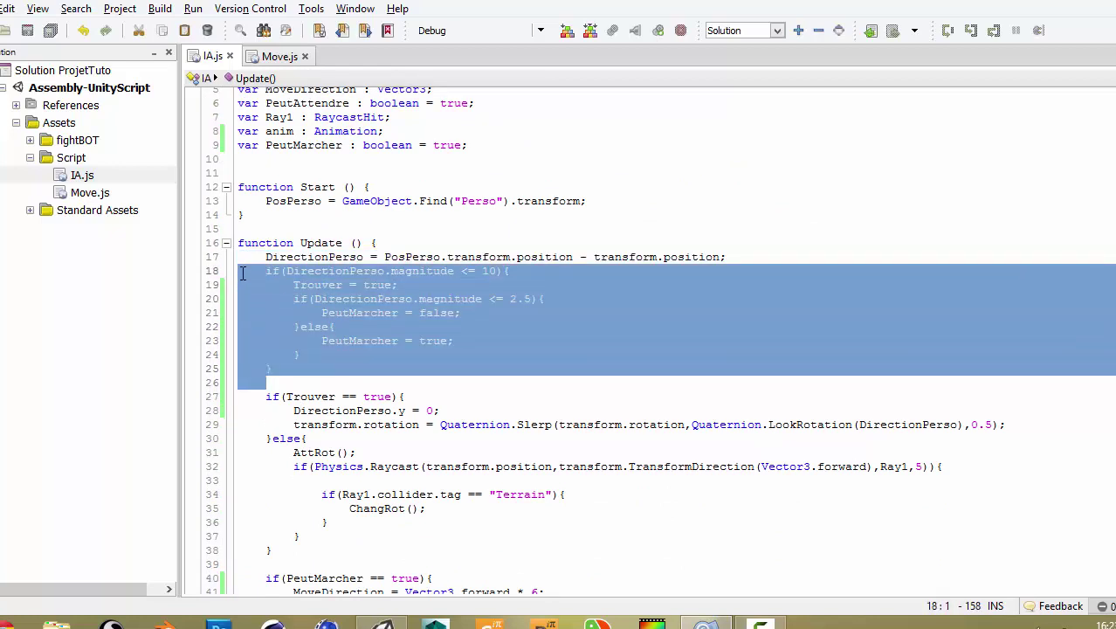
pyautogui.moveTo(300, 355)
pyautogui.mouseDown()
pyautogui.moveTo(265, 257)
pyautogui.moveTo(312, 384)
pyautogui.moveTo(301, 368)
pyautogui.mouseUp()
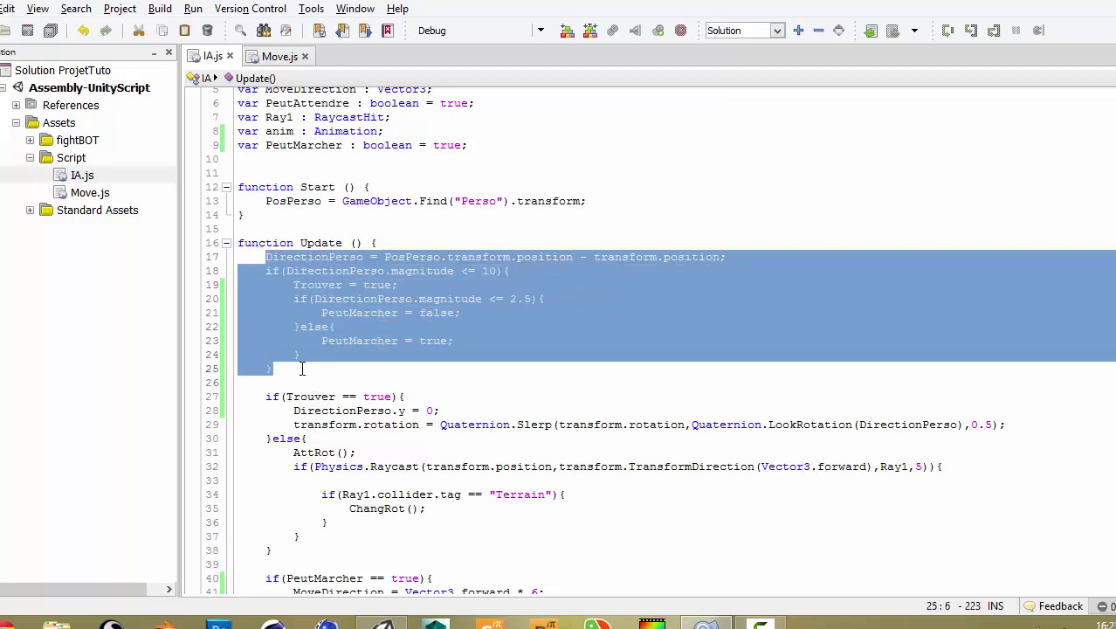
# Wrap Update's body in if(Move.Mort == false){ … } and review its statements
pyautogui.press('Tab')
pyautogui.click(397, 250)
pyautogui.press('Return')
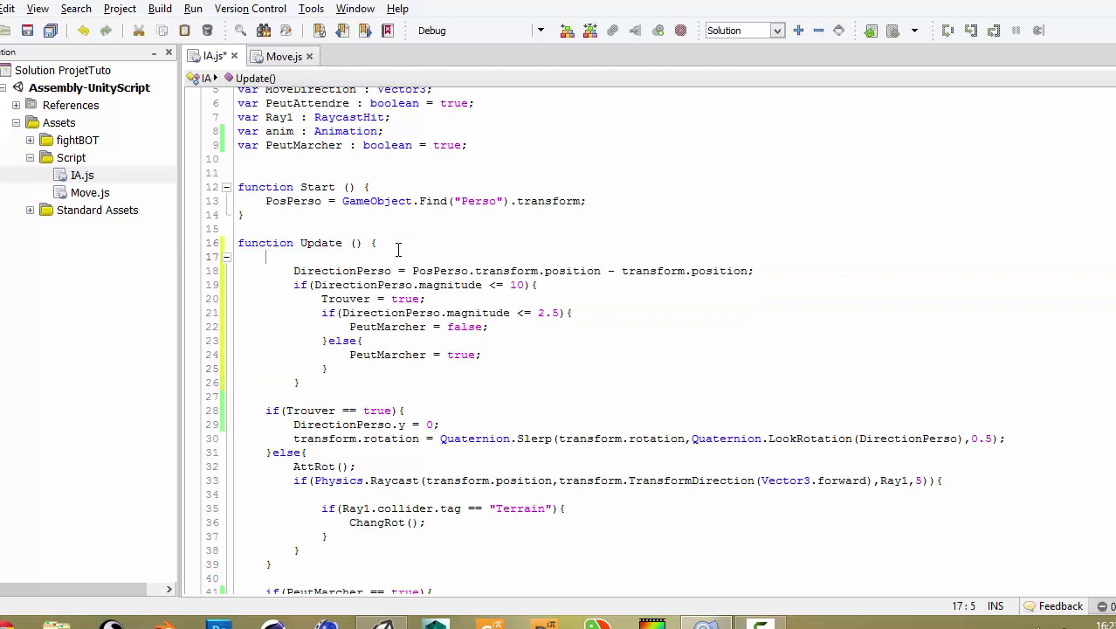
pyautogui.write('if(Mo')
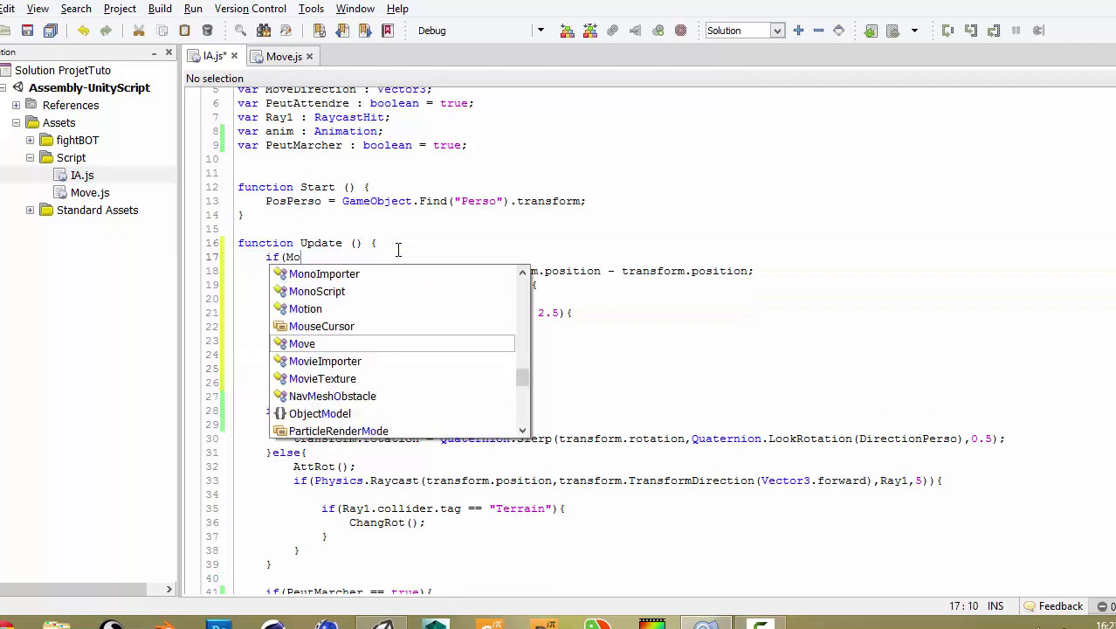
pyautogui.write('ve.Mort == ')
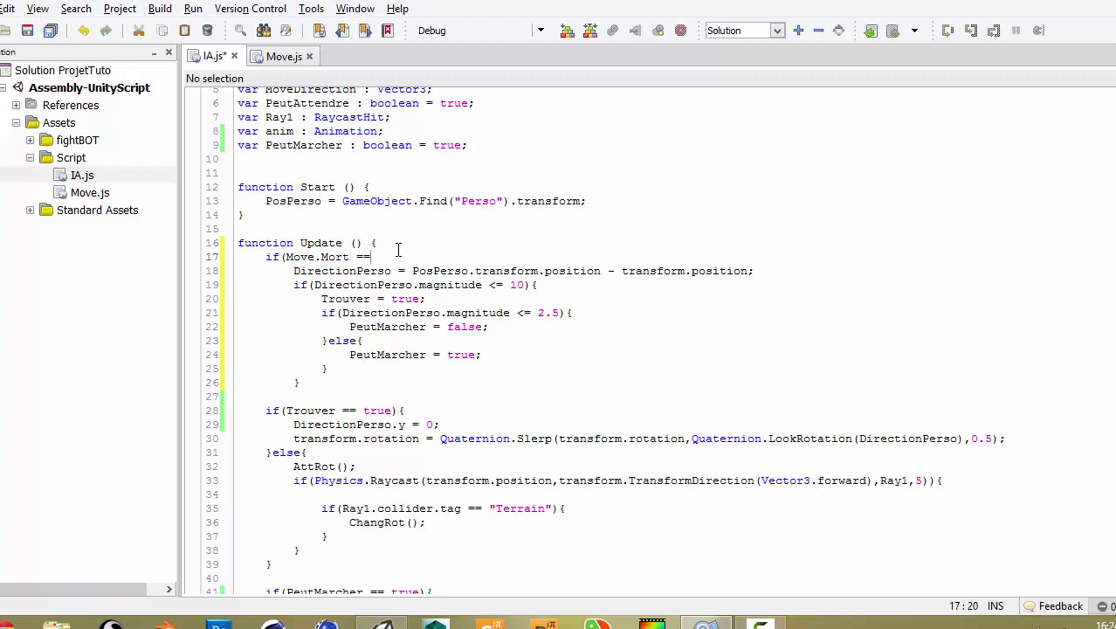
pyautogui.write('false)')
pyautogui.write('{')
pyautogui.click(308, 384)
pyautogui.press('Return')
pyautogui.write('}')
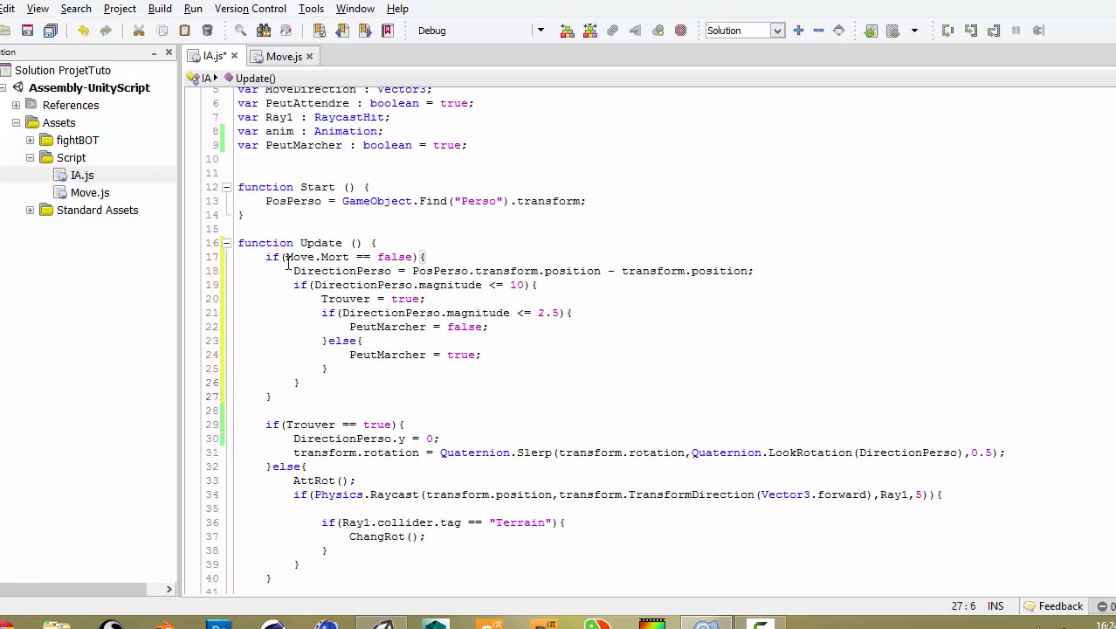
pyautogui.moveTo(293, 271)
pyautogui.mouseDown()
pyautogui.moveTo(764, 274)
pyautogui.moveTo(295, 273)
pyautogui.moveTo(562, 288)
pyautogui.mouseUp()
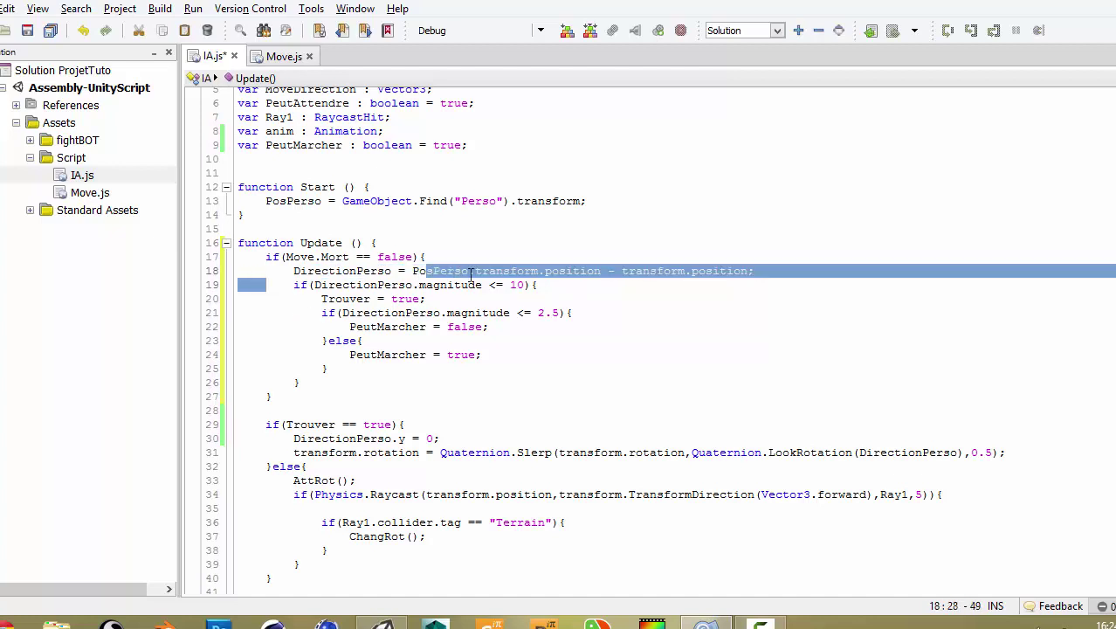
pyautogui.moveTo(324, 298); pyautogui.dragTo(474, 303)
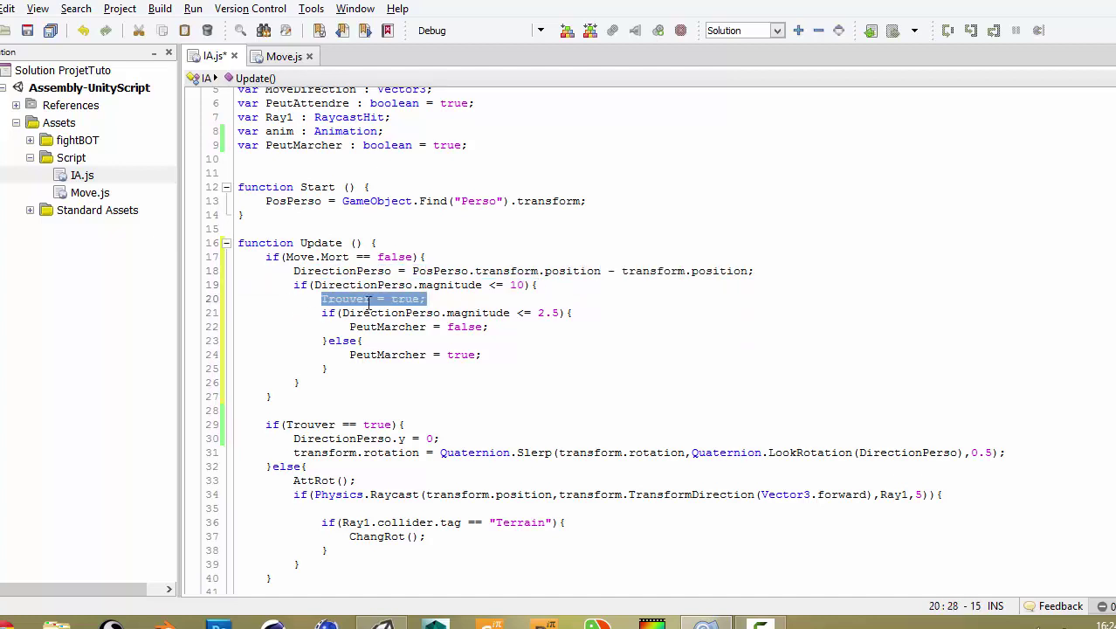
pyautogui.moveTo(321, 312); pyautogui.dragTo(548, 332)
pyautogui.click(533, 328)
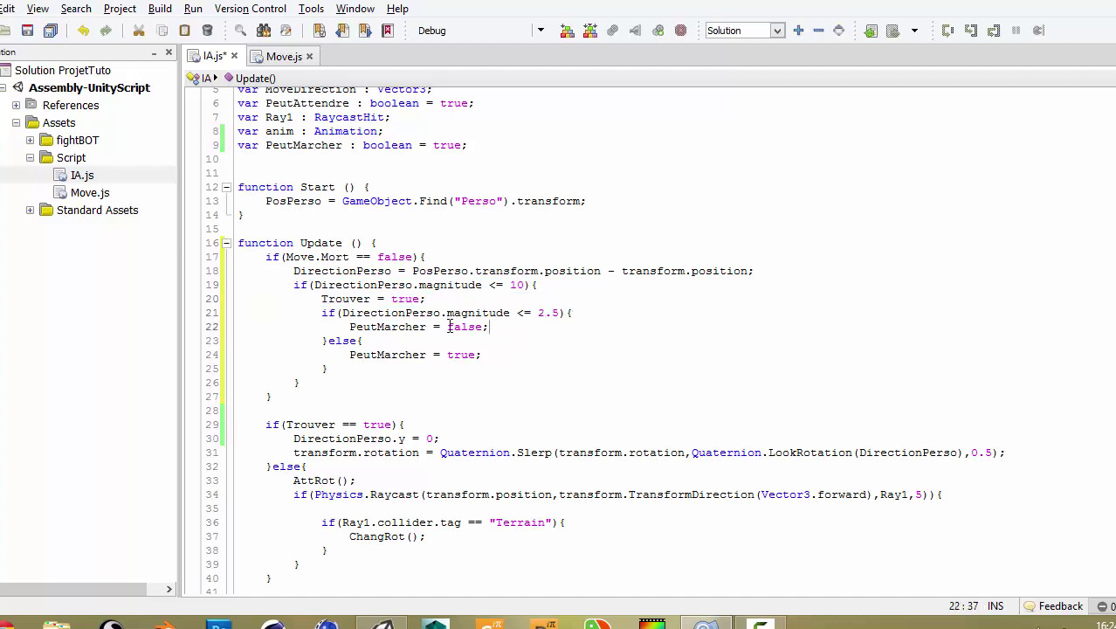
pyautogui.moveTo(450, 327); pyautogui.dragTo(404, 314)
# Add an empty else{ } block after the if block
pyautogui.click(338, 395)
pyautogui.write('r')
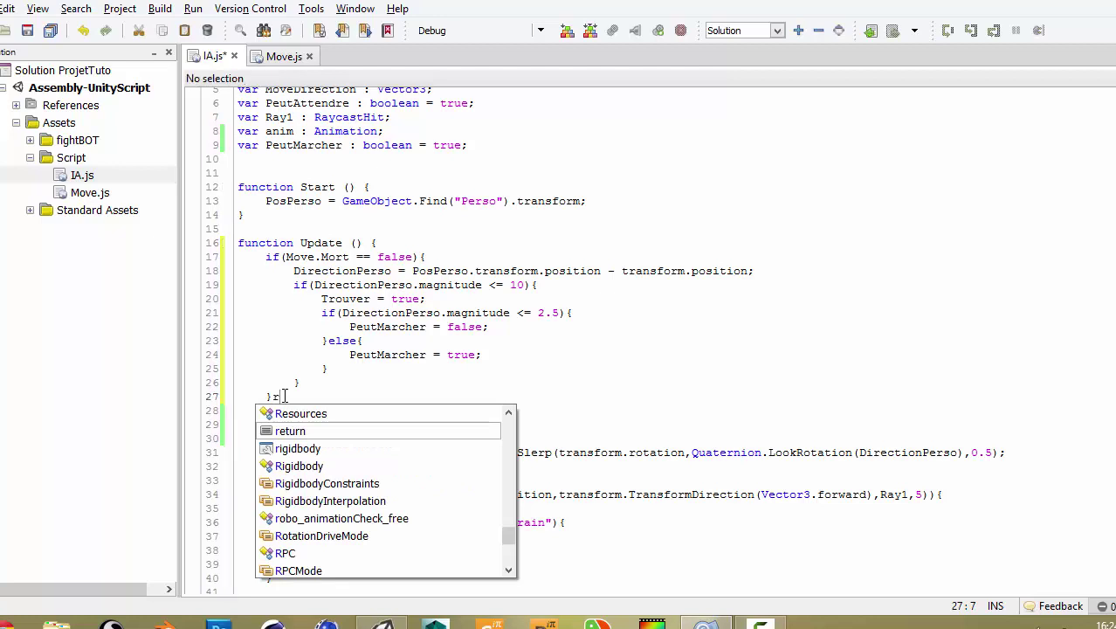
pyautogui.press('BackSpace')
pyautogui.write('else{')
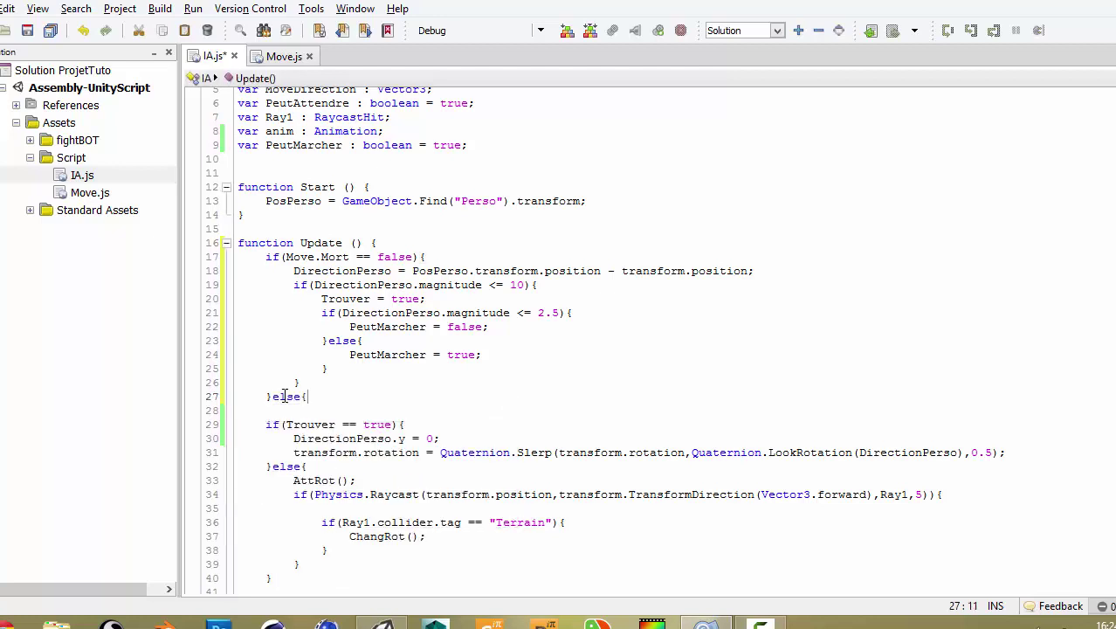
pyautogui.press('Return')
pyautogui.press('Return')
pyautogui.write('}')
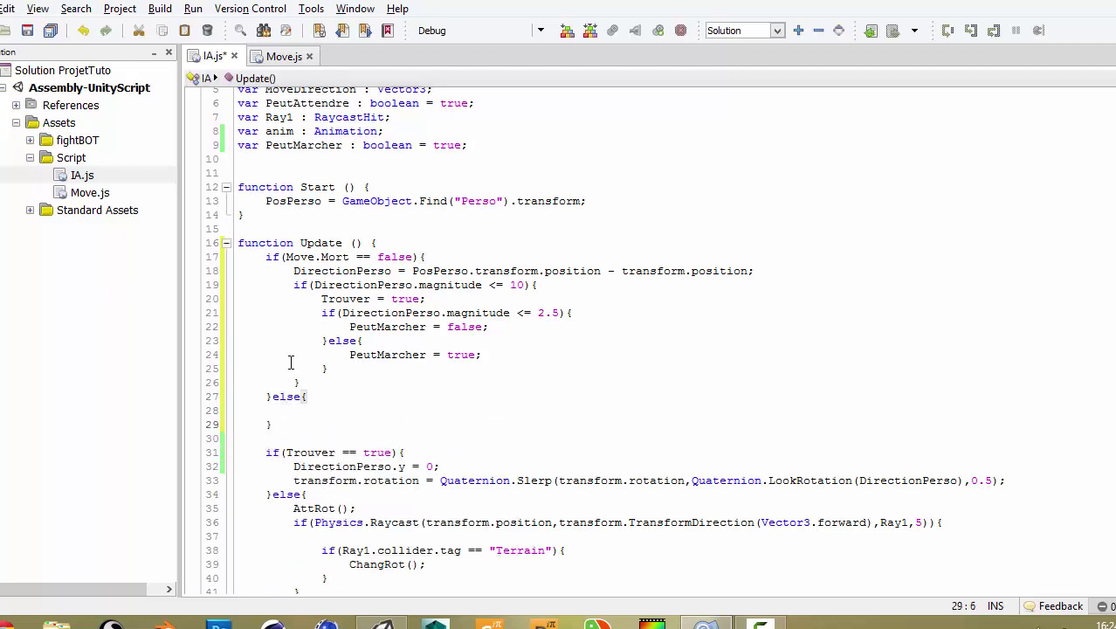
pyautogui.press('Tab')
# Fill the else block with Trouver = false; and PeutMarcher true;
pyautogui.doubleClick(347, 298)
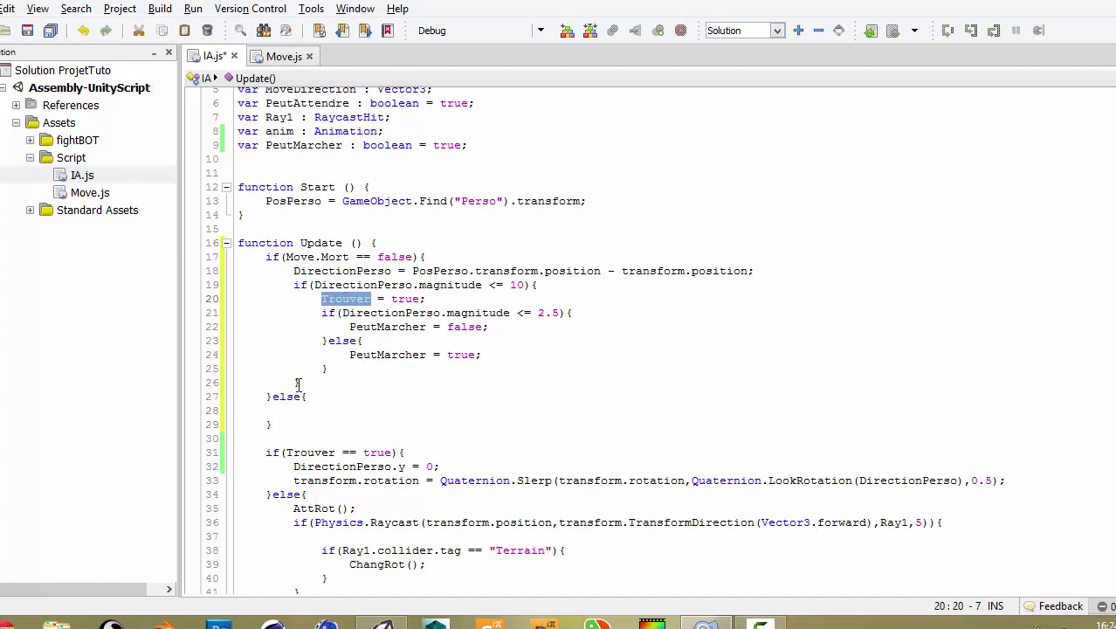
pyautogui.hotkey('ctrl', 'c')
pyautogui.click(338, 410)
pyautogui.hotkey('ctrl', 'v')
pyautogui.write('= ')
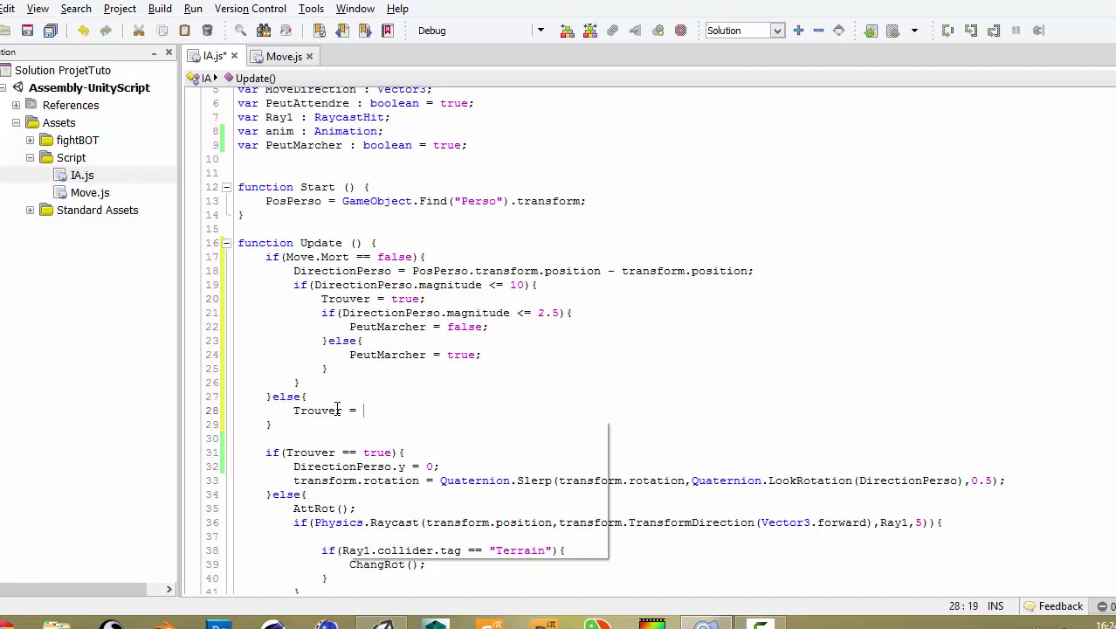
pyautogui.write('false;')
pyautogui.press('Return')
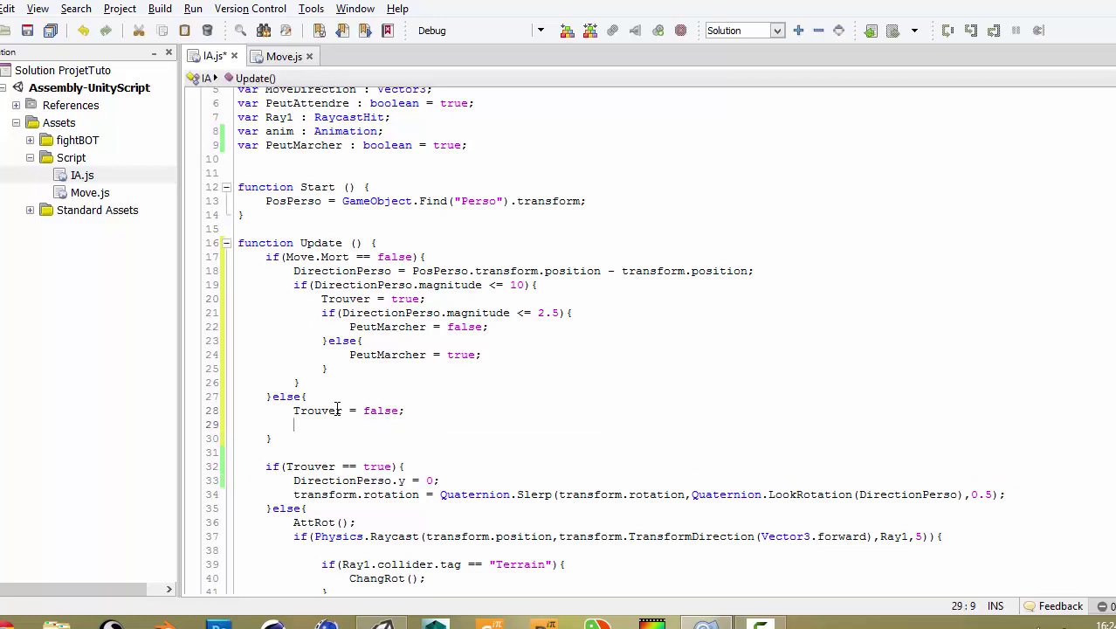
pyautogui.doubleClick(400, 354)
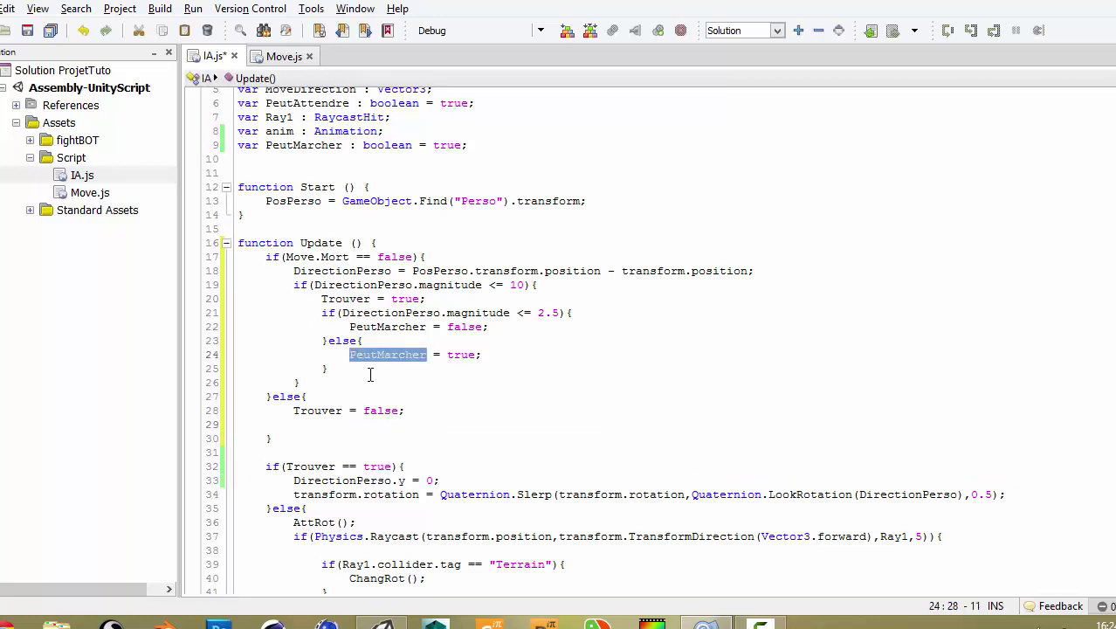
pyautogui.hotkey('ctrl', 'c')
pyautogui.click(306, 423)
pyautogui.hotkey('ctrl', 'v')
pyautogui.write('tr')
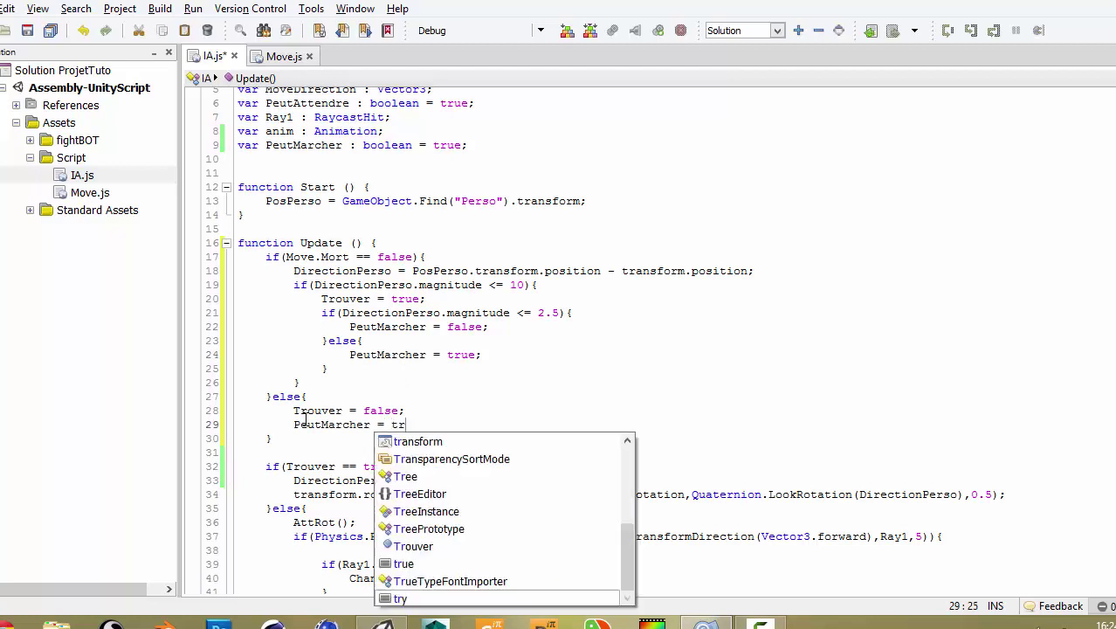
pyautogui.write('ue;')
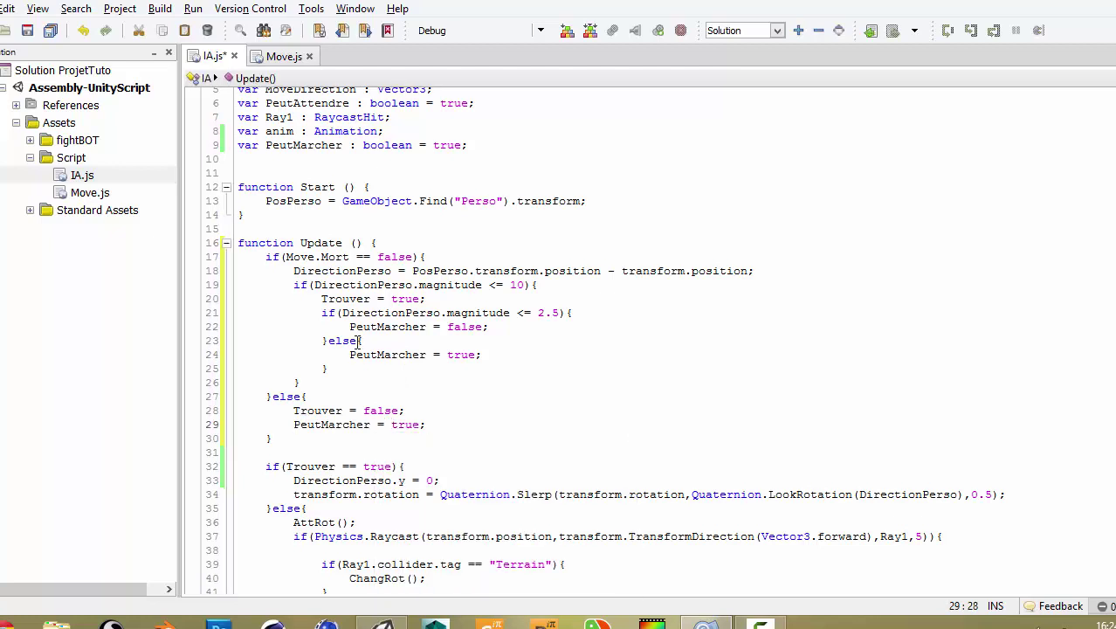
# Compare the new PeutMarcher line with the original and save IA.js
pyautogui.moveTo(349, 327); pyautogui.dragTo(514, 328)
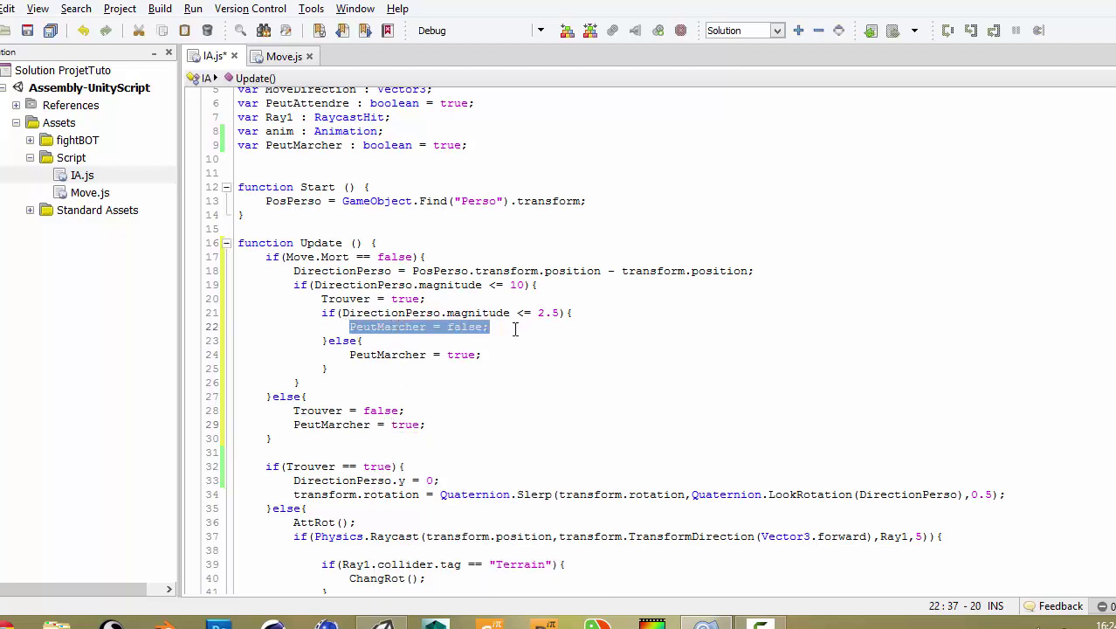
pyautogui.click(391, 424)
pyautogui.moveTo(288, 424); pyautogui.dragTo(453, 422)
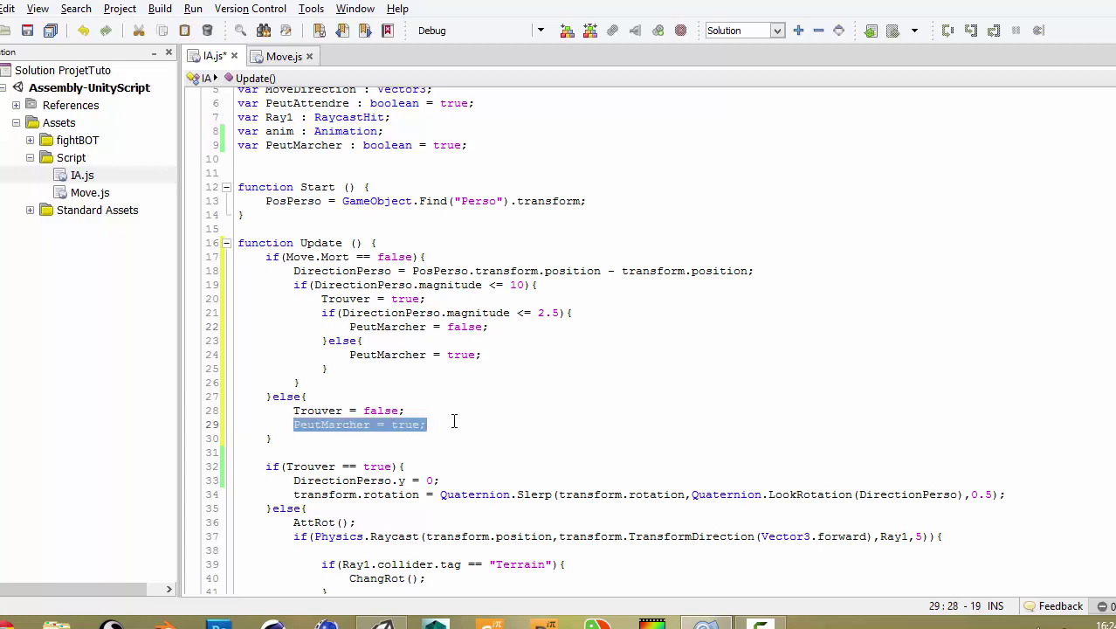
pyautogui.click(517, 421)
pyautogui.hotkey('ctrl', 'z')
pyautogui.hotkey('ctrl', 'z')
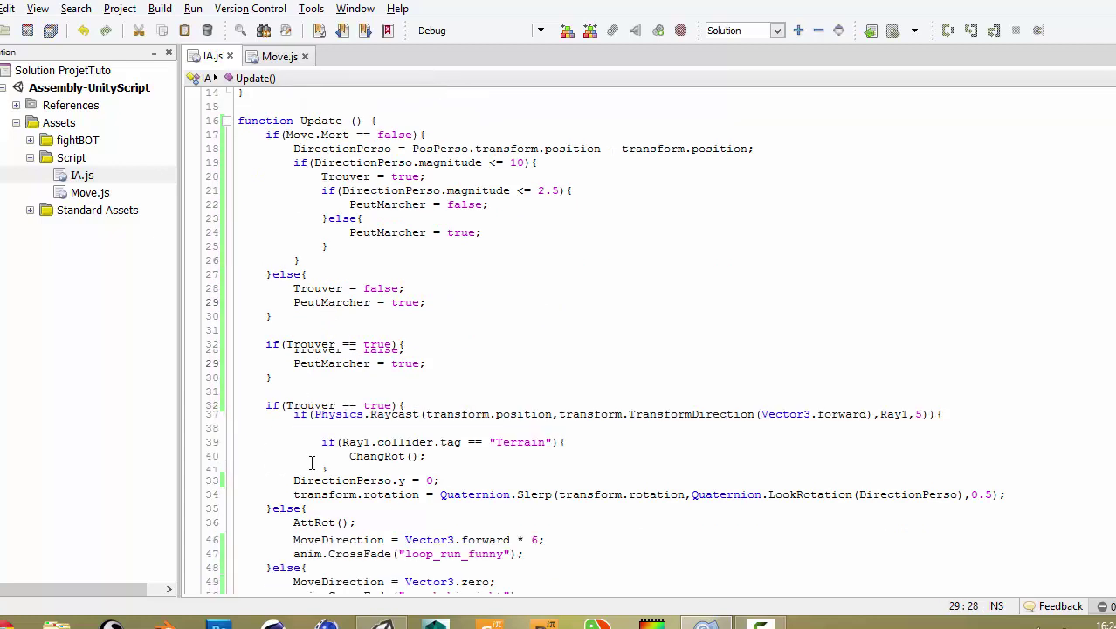
pyautogui.hotkey('ctrl', 'z')
pyautogui.hotkey('ctrl', 'z')
pyautogui.hotkey('ctrl', 'z')
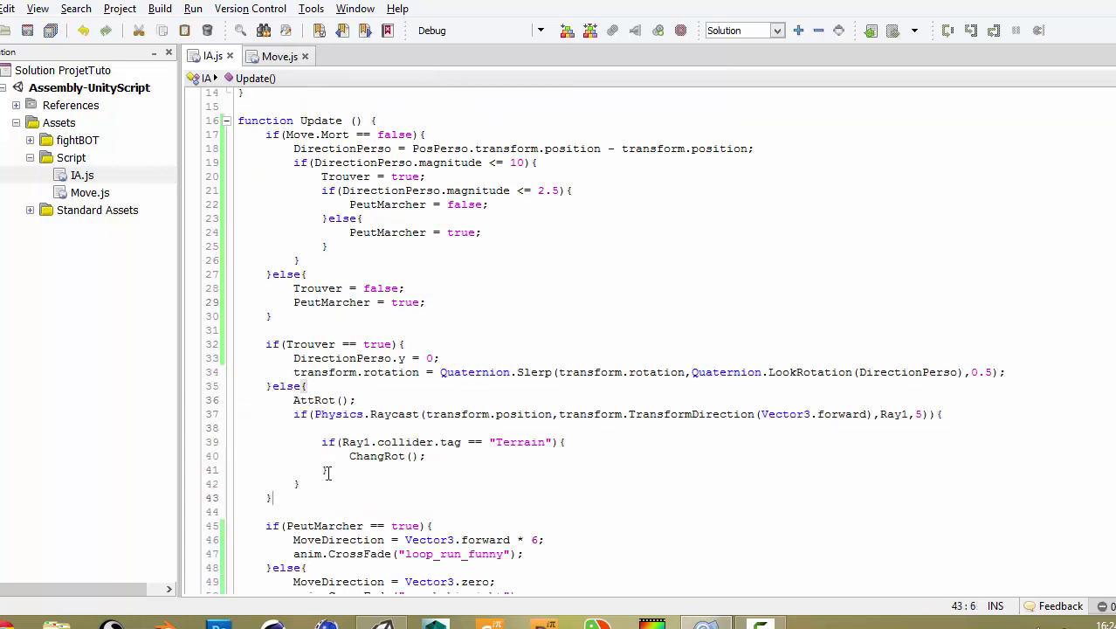
pyautogui.scroll(-2, 328, 472)
pyautogui.scroll(-3, 327, 472)
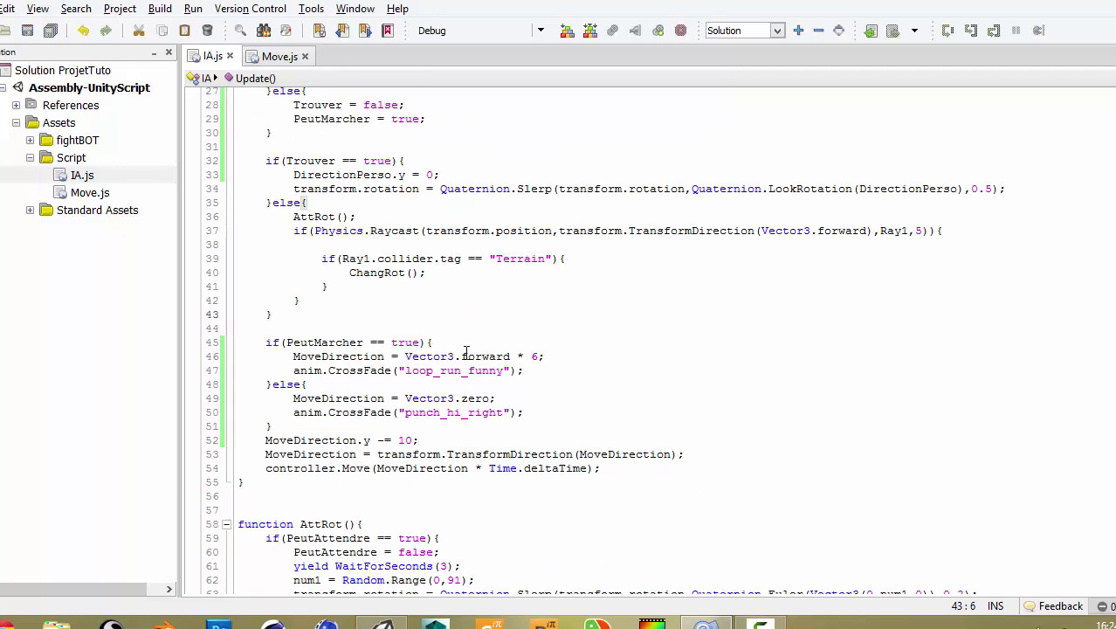
# Clear the old Vie messages from the Console and select Perso alongside Ennemi
pyautogui.hotkey('ctrl', 'z')
pyautogui.hotkey('ctrl', 'z')
pyautogui.hotkey('ctrl', 'z')
pyautogui.hotkey('ctrl', 'z')
pyautogui.hotkey('ctrl', 'z')
pyautogui.hotkey('alt', 'Tab')
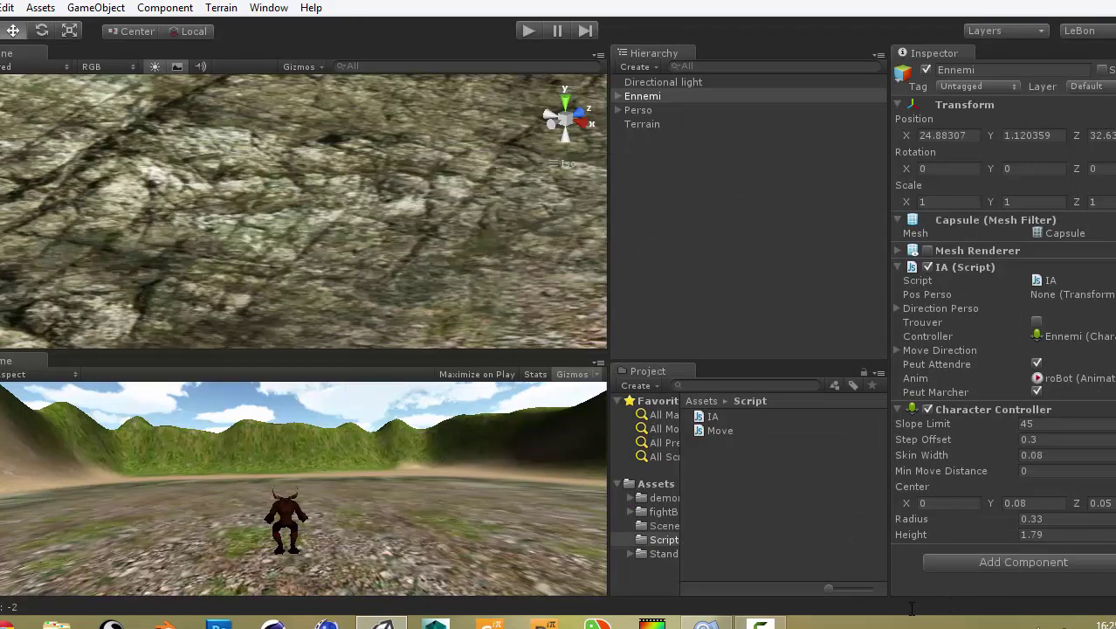
pyautogui.click(108, 604)
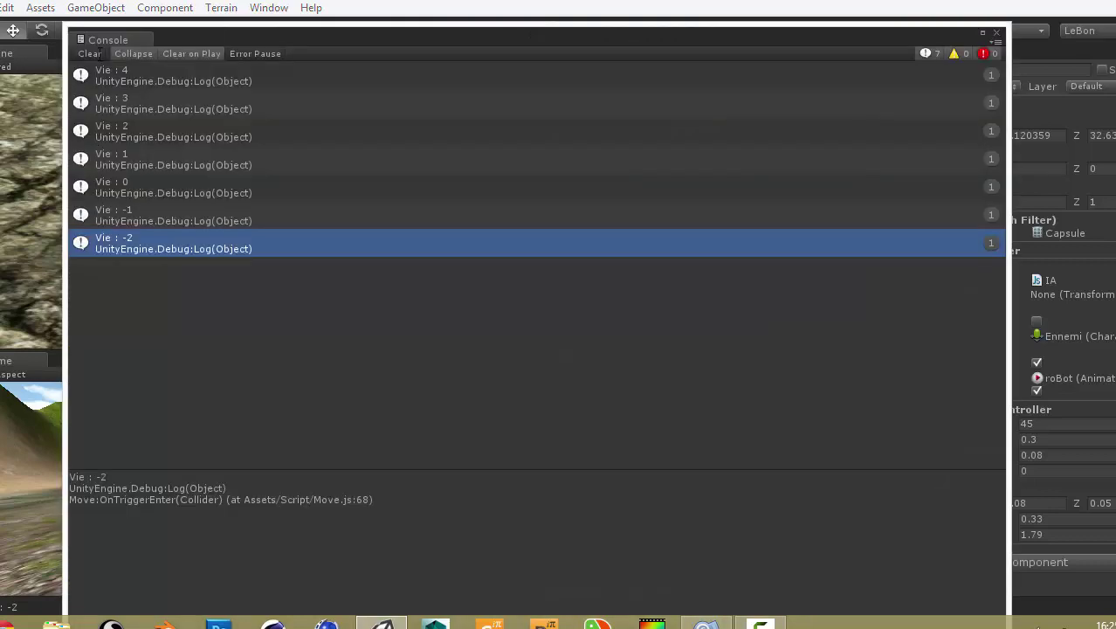
pyautogui.click(90, 53)
pyautogui.click(996, 33)
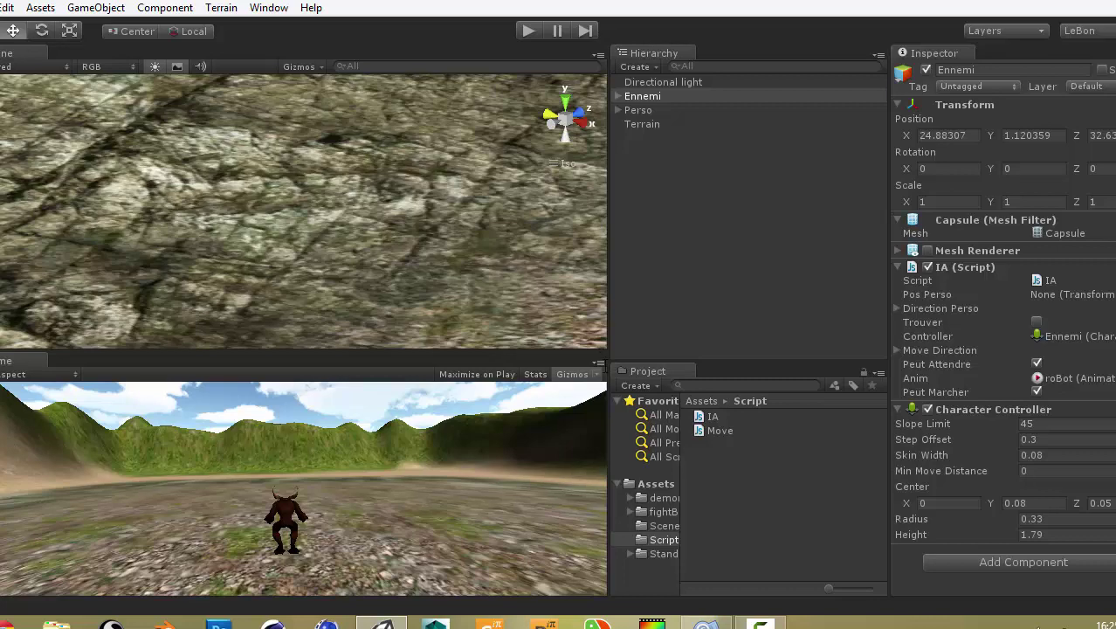
pyautogui.keyDown('ctrl'); pyautogui.click(654, 110); pyautogui.keyUp('ctrl')
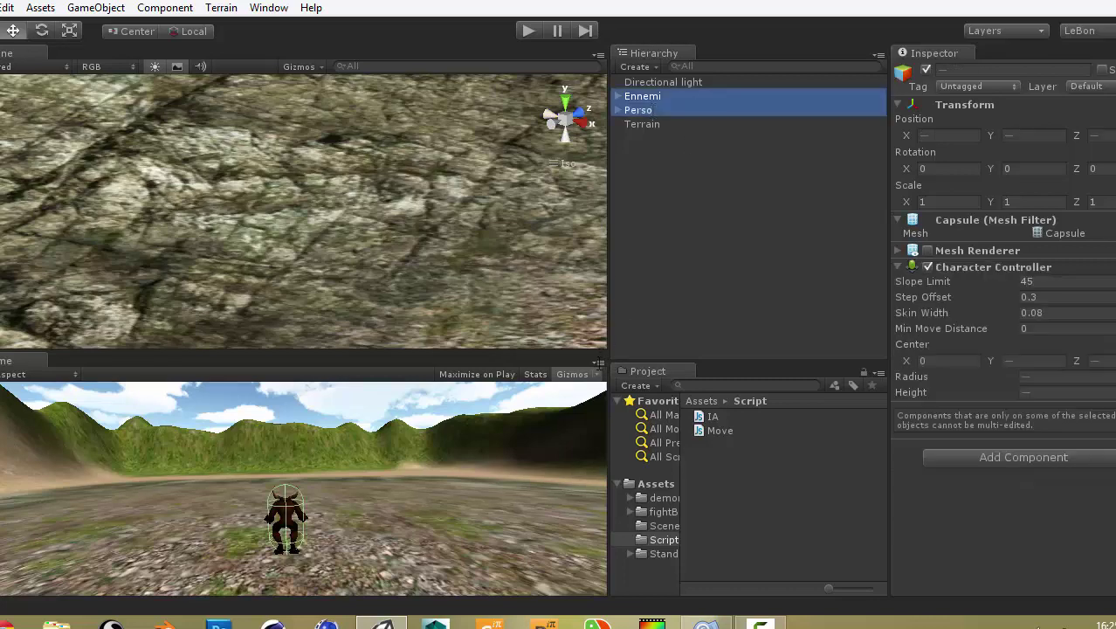
# Maximize the Game view and start Play mode to test the demon against the robot
pyautogui.click(600, 362)
pyautogui.click(640, 379)
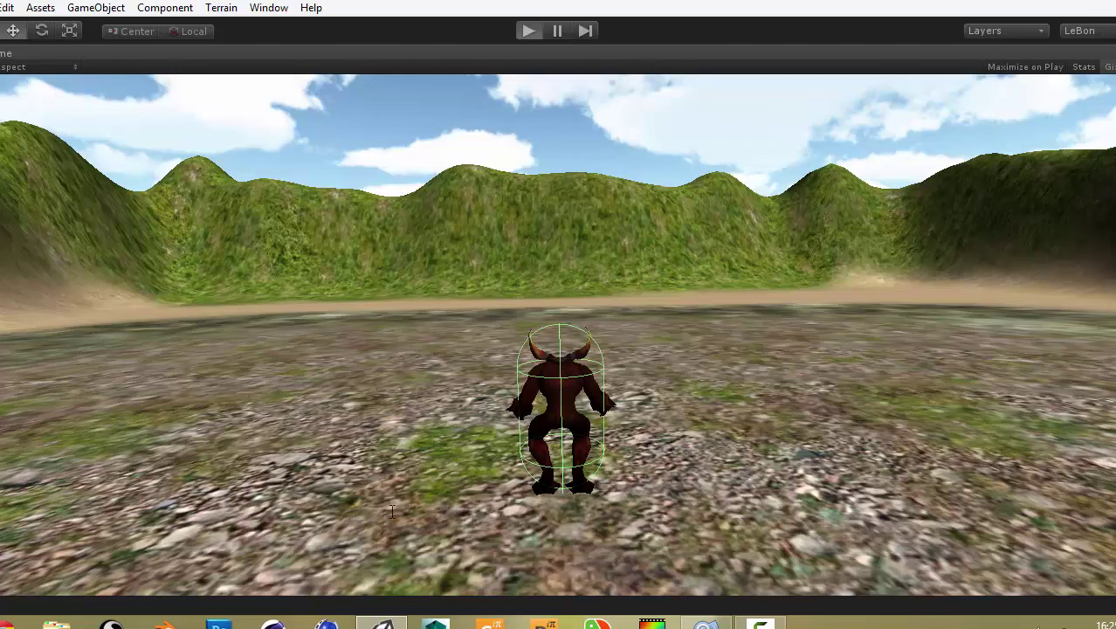
pyautogui.hotkey('ctrl', 'p')
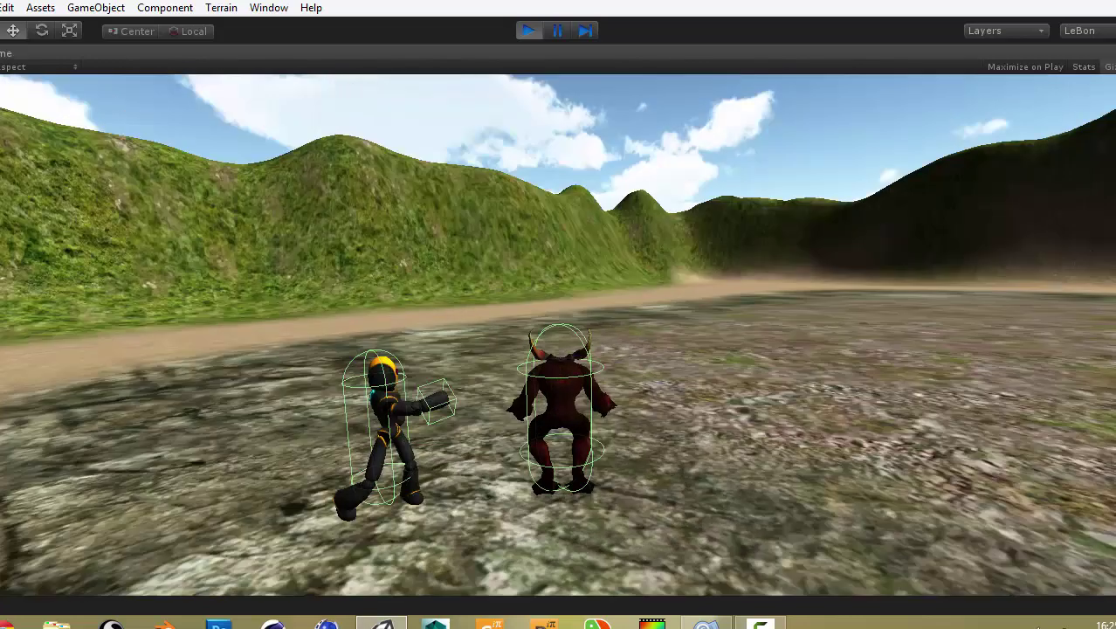
# Change the enemy's stop distance on line 21 from 2.5 to 1.5 and save IA.js
pyautogui.hotkey('alt', 'Tab')
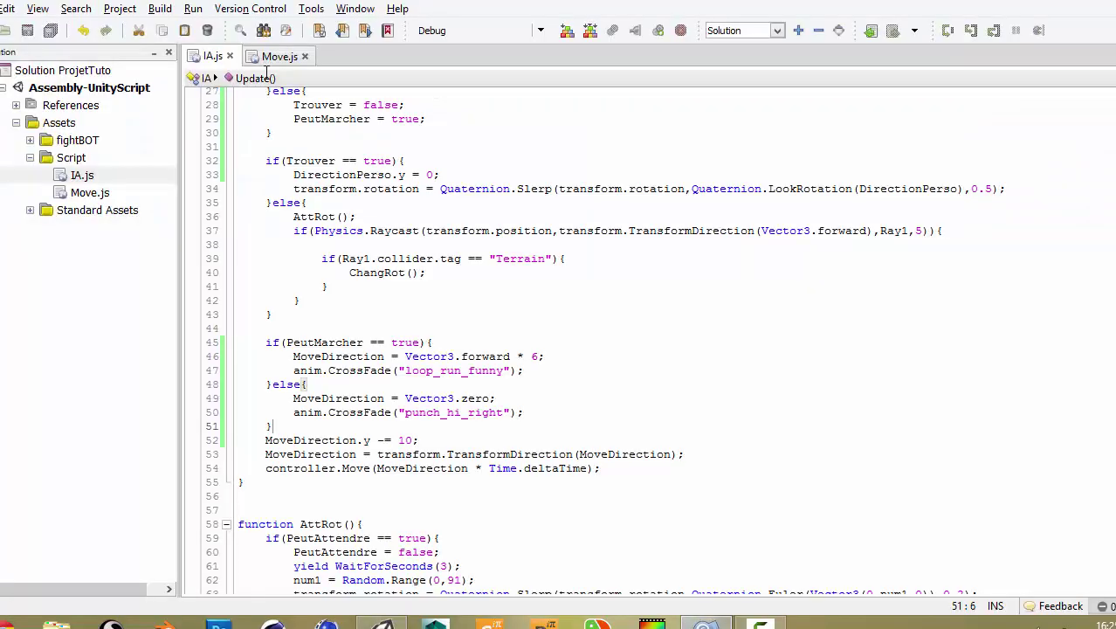
pyautogui.scroll(4, 391, 211)
pyautogui.scroll(3, 450, 266)
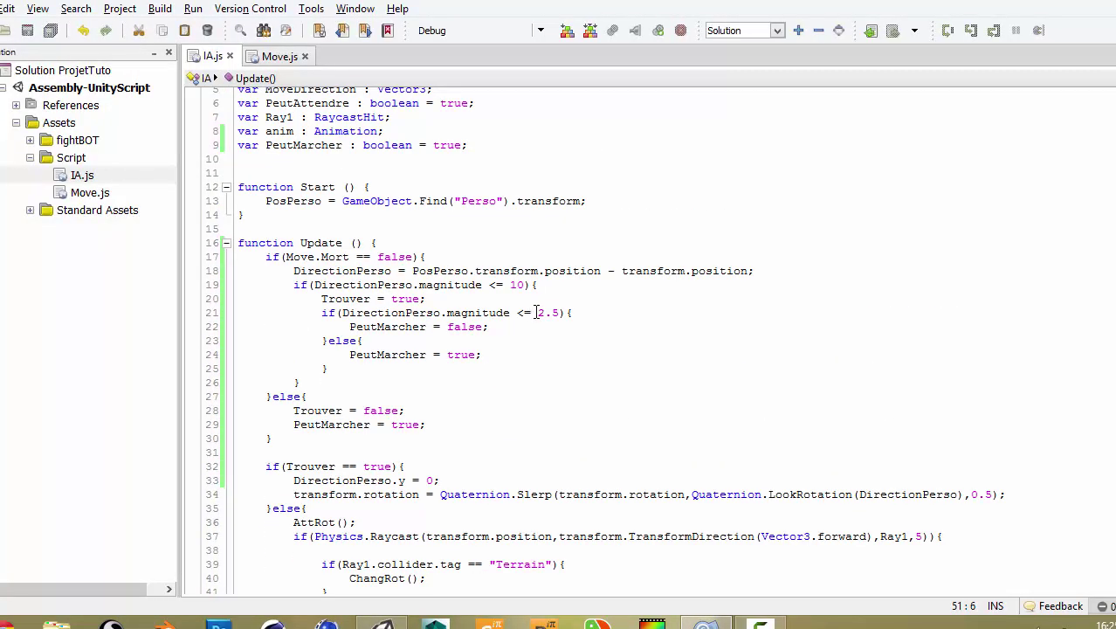
pyautogui.moveTo(538, 313); pyautogui.dragTo(561, 312)
pyautogui.write('1.5')
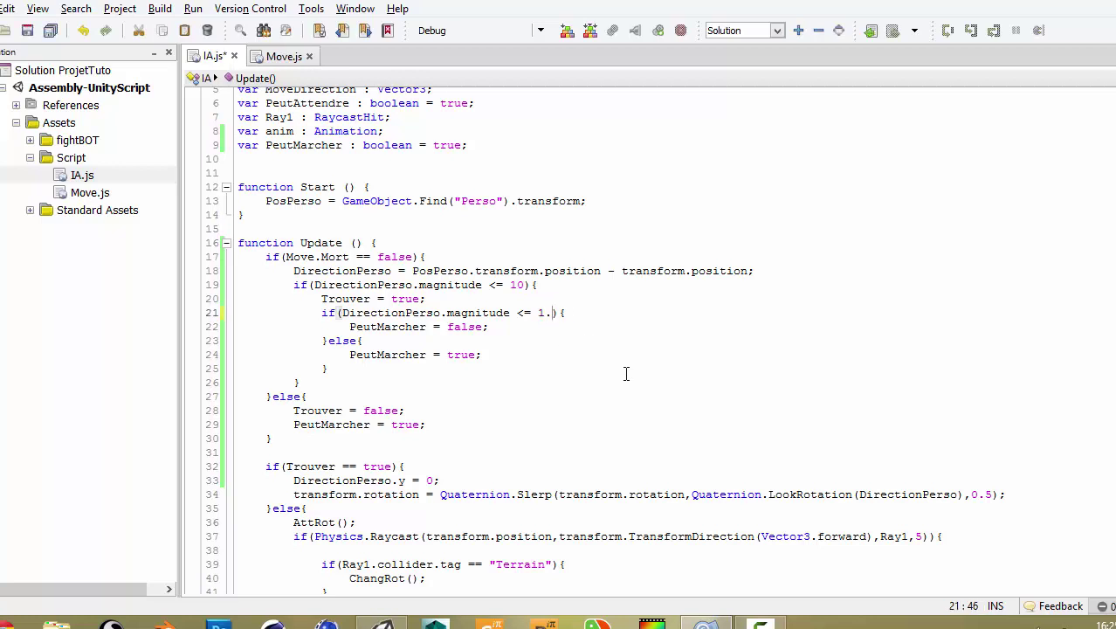
pyautogui.hotkey('ctrl', 's')
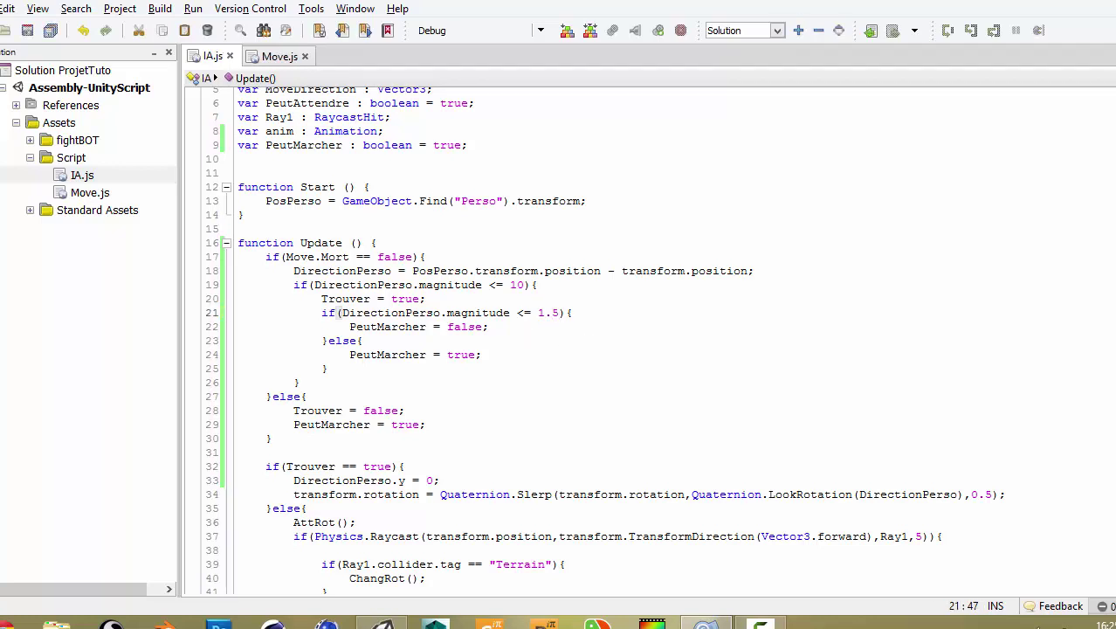
pyautogui.hotkey('alt', 'Tab')
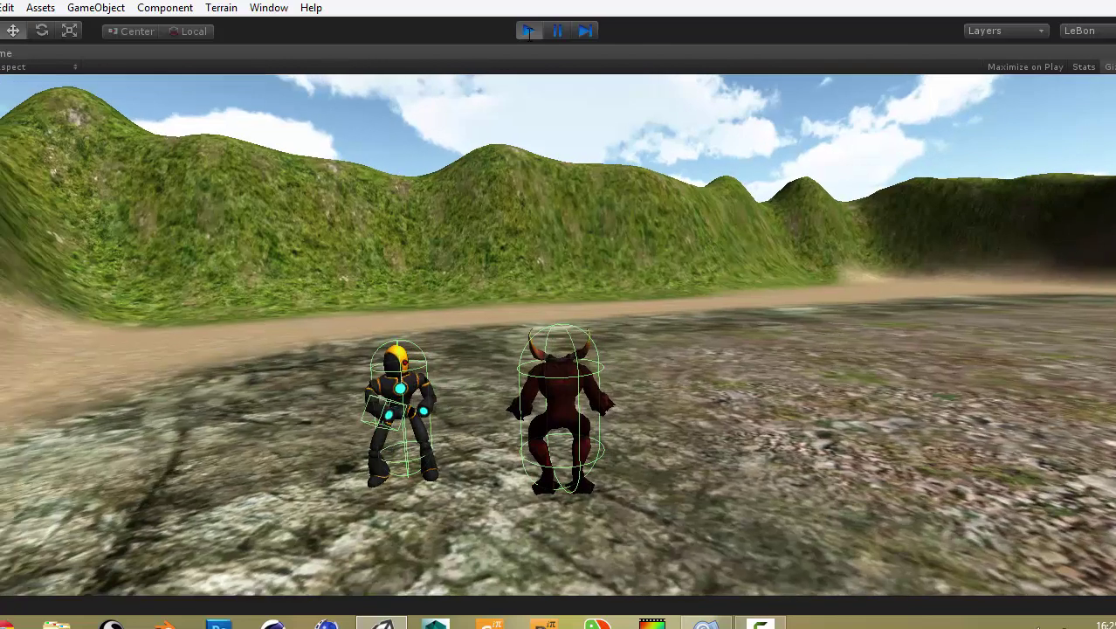
# Stop and restart Play mode, then un-maximize the Game tab to restore the editor layout
pyautogui.click(528, 30)
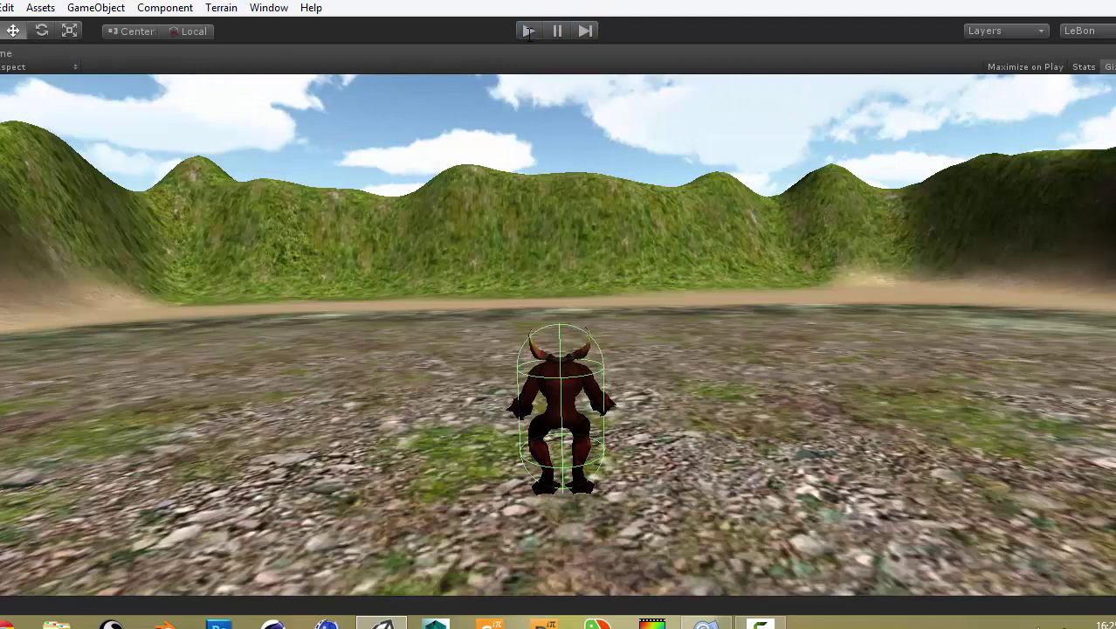
pyautogui.click(528, 32)
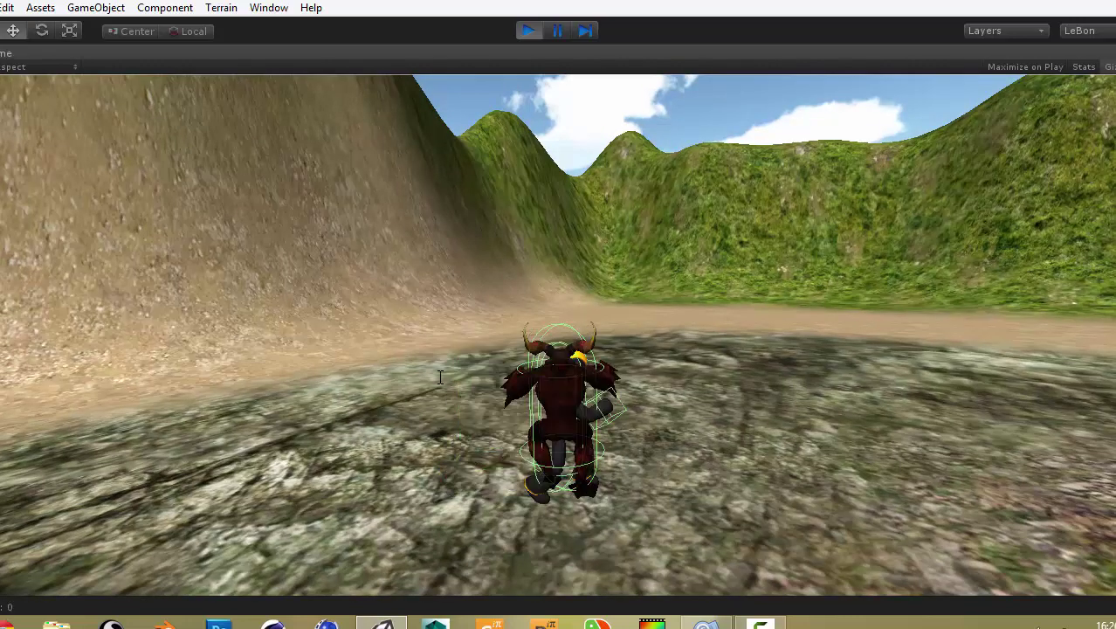
pyautogui.rightClick(1083, 58)
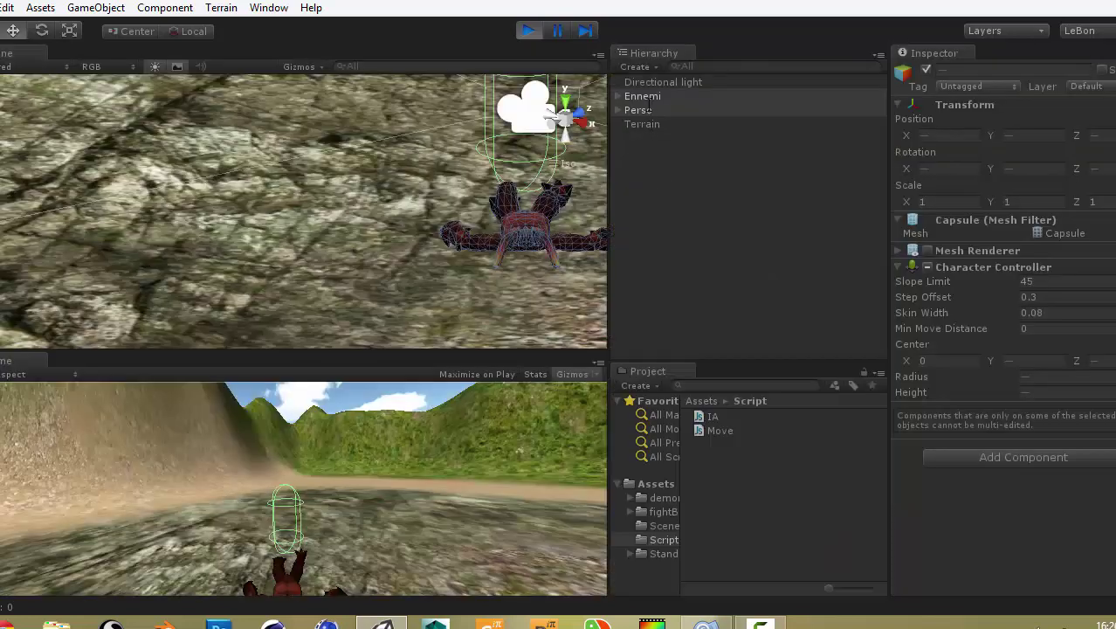
# Frame the Ennemi object during play, then stop Play mode and view the terrain from above
pyautogui.doubleClick(643, 96)
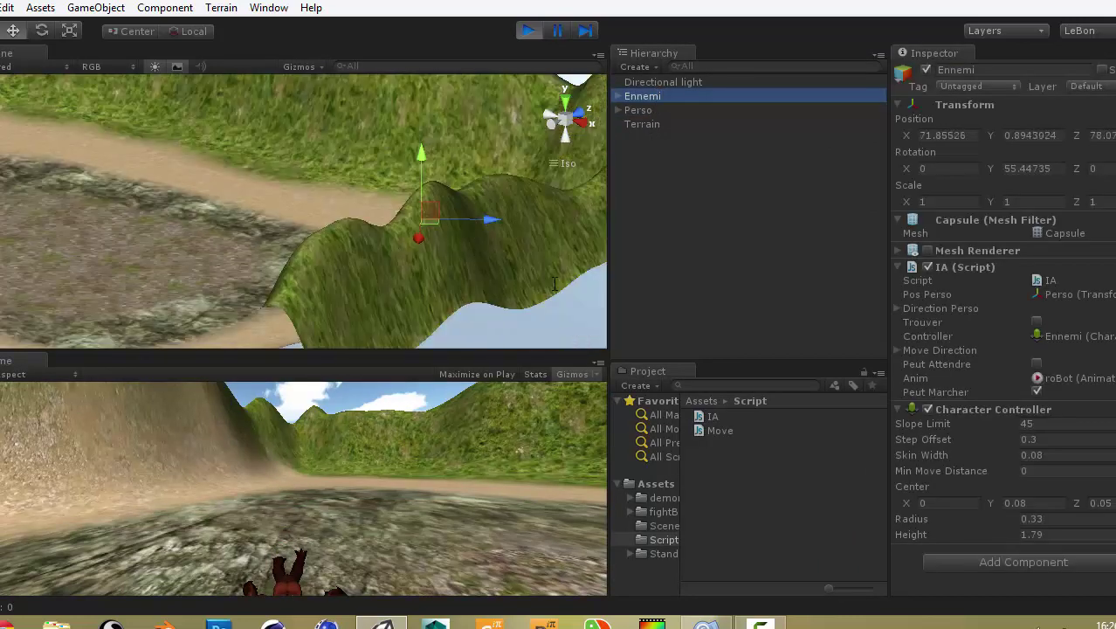
pyautogui.scroll(-5, 399, 249)
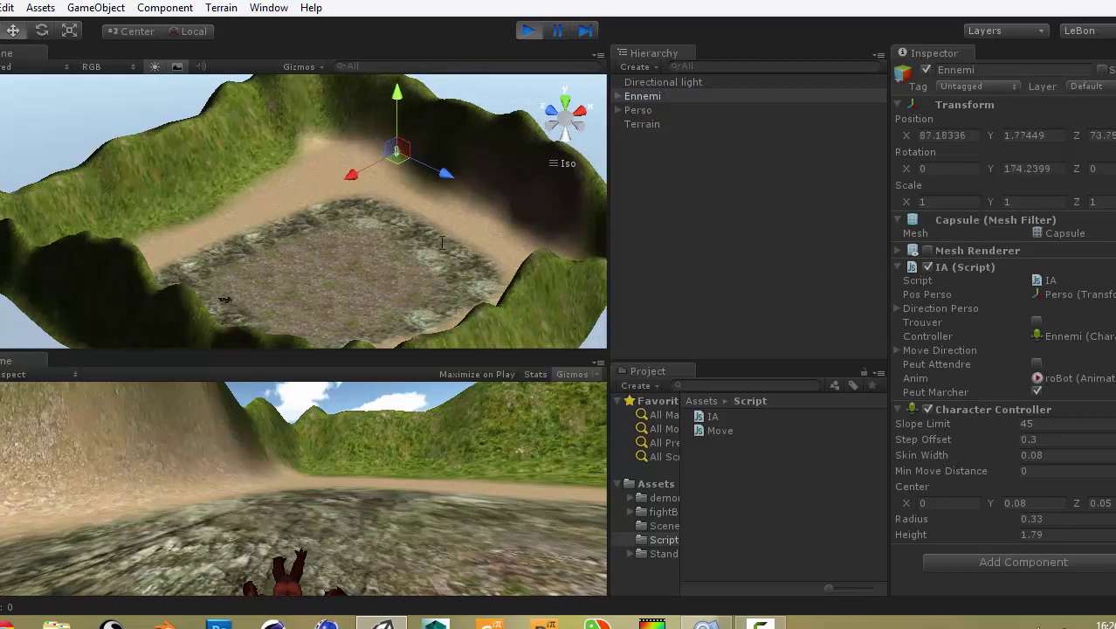
pyautogui.click(528, 32)
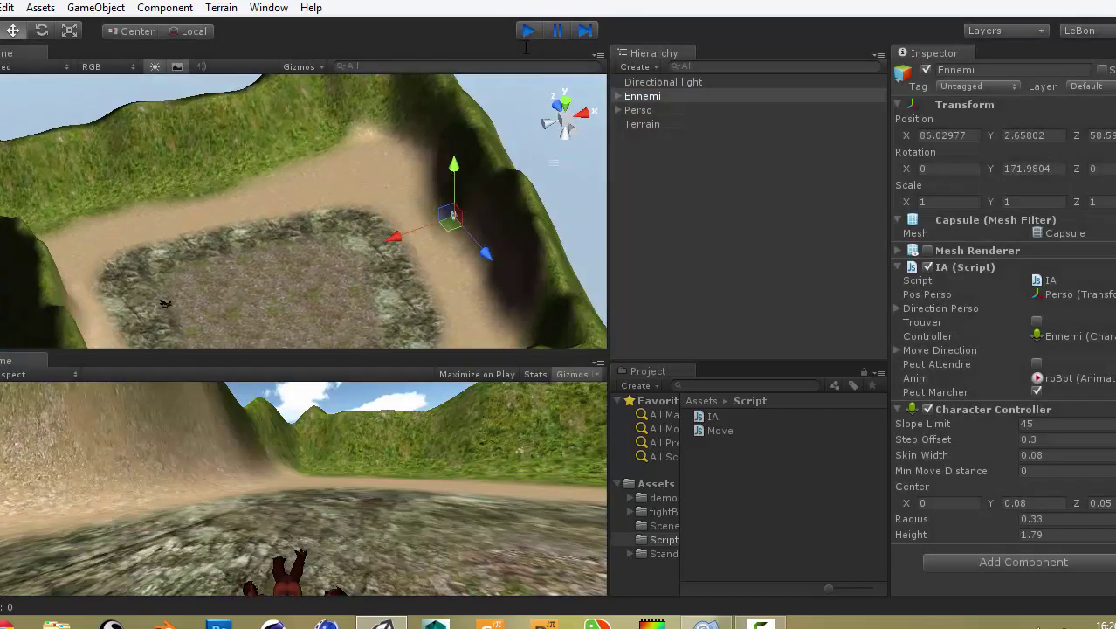
pyautogui.moveTo(500, 108)
pyautogui.keyDown('alt'); pyautogui.mouseDown()
pyautogui.moveTo(222, 166)
pyautogui.moveTo(256, 232)
pyautogui.moveTo(276, 243)
pyautogui.moveTo(363, 196)
pyautogui.mouseUp(); pyautogui.keyUp('alt')
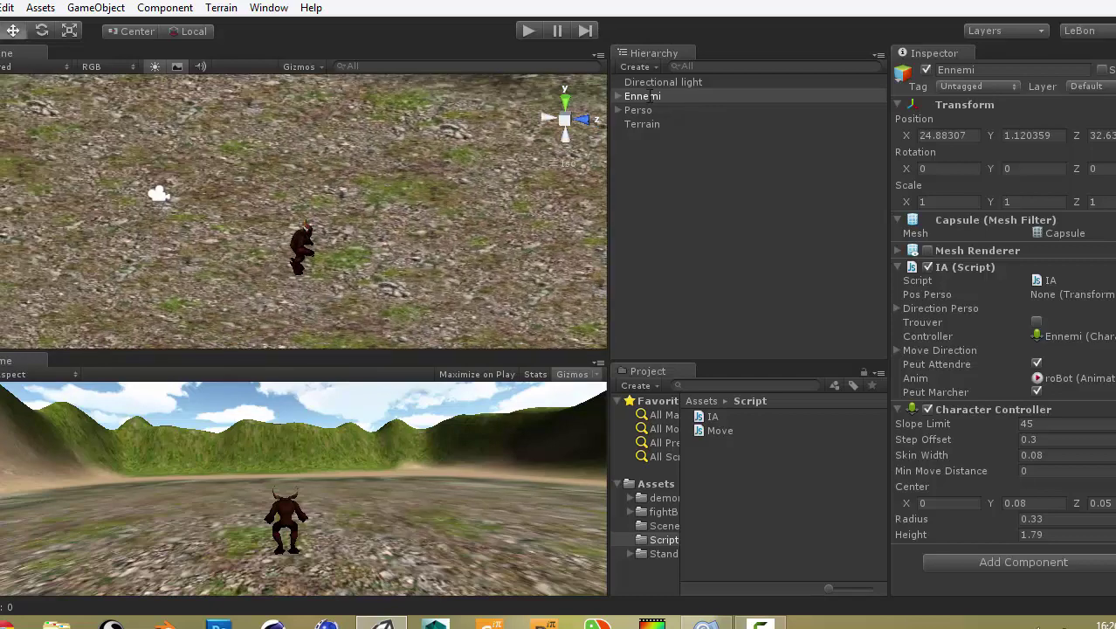
# Check the Animation component of the demon model under Perso, including its punch clip, then return to MonoDevelop
pyautogui.click(648, 110)
pyautogui.click(618, 110)
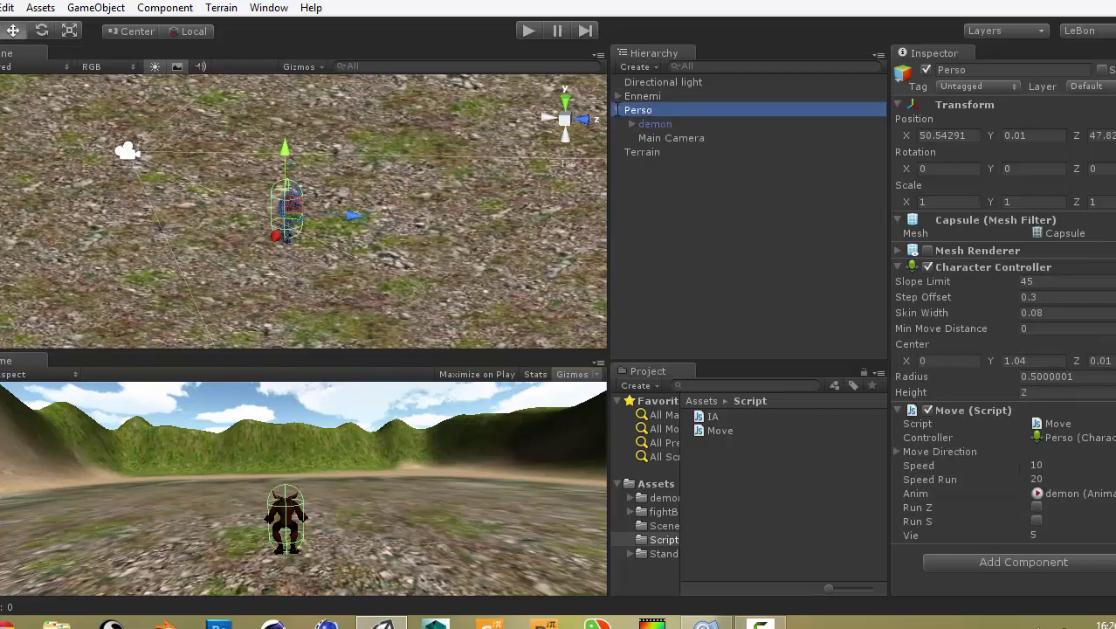
pyautogui.click(651, 124)
pyautogui.keyDown('alt'); pyautogui.moveTo(343, 271); pyautogui.dragTo(318, 207); pyautogui.keyUp('alt')
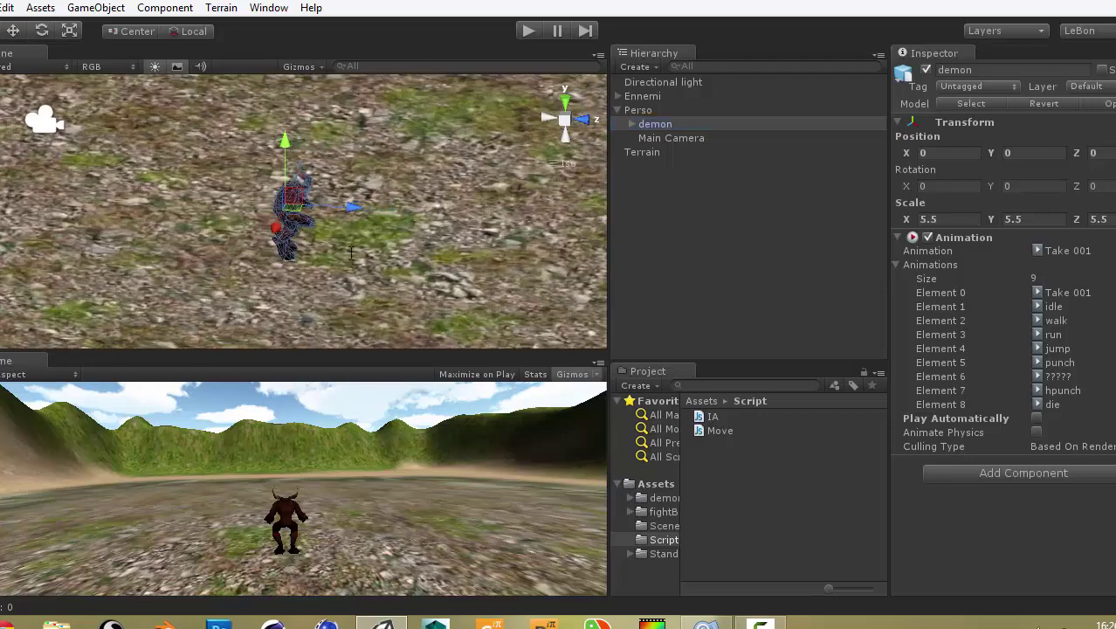
pyautogui.click(671, 138)
pyautogui.click(655, 124)
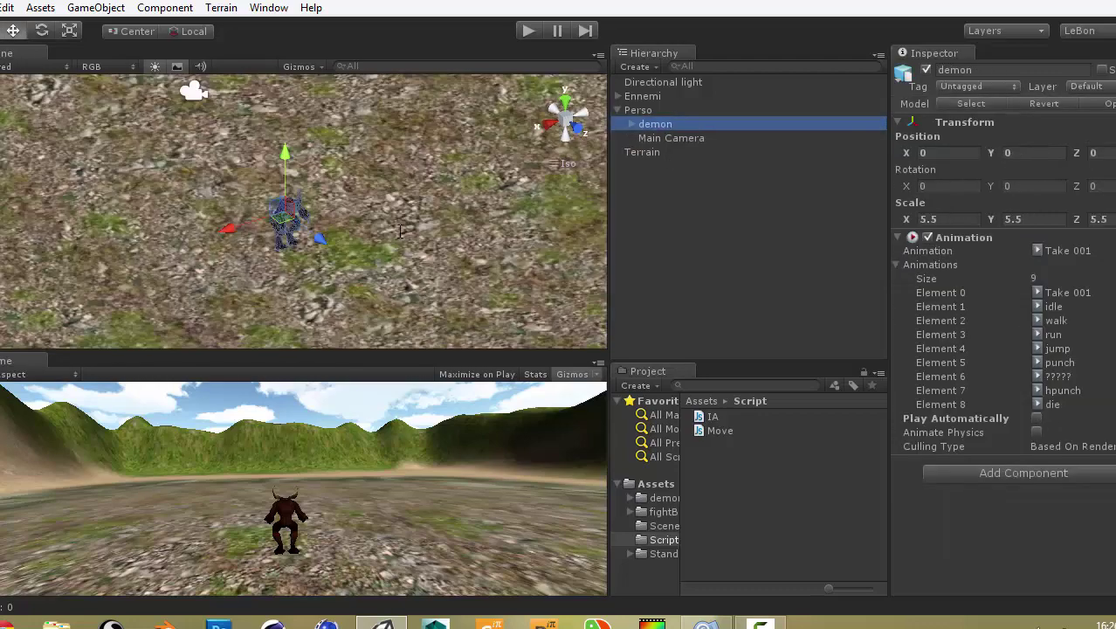
pyautogui.keyDown('alt'); pyautogui.moveTo(238, 235); pyautogui.dragTo(188, 283); pyautogui.keyUp('alt')
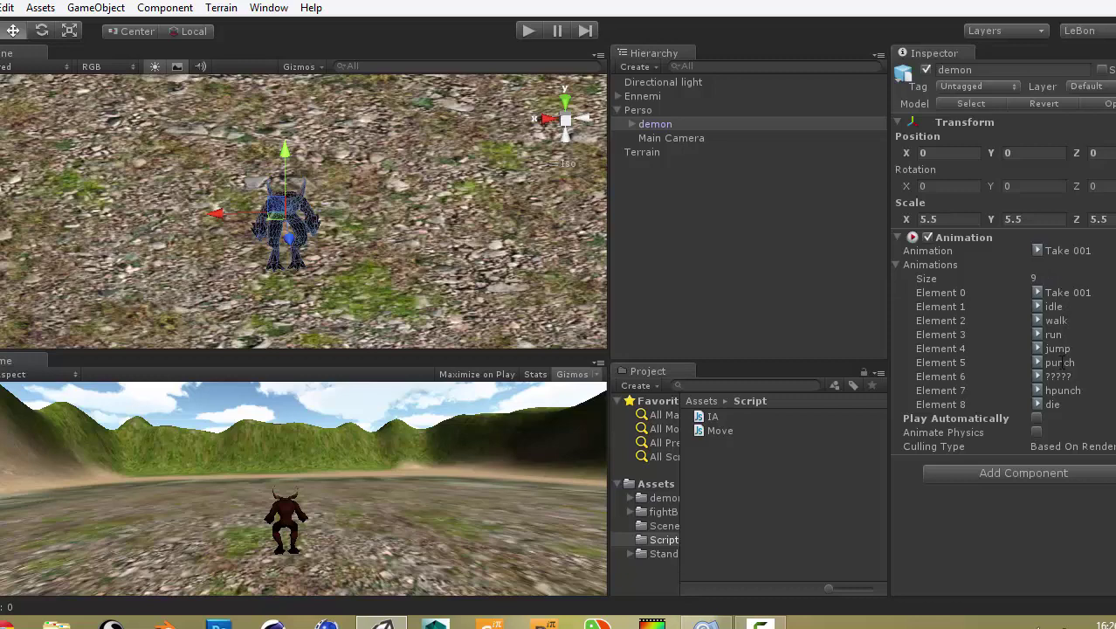
pyautogui.hotkey('alt', 'Tab')
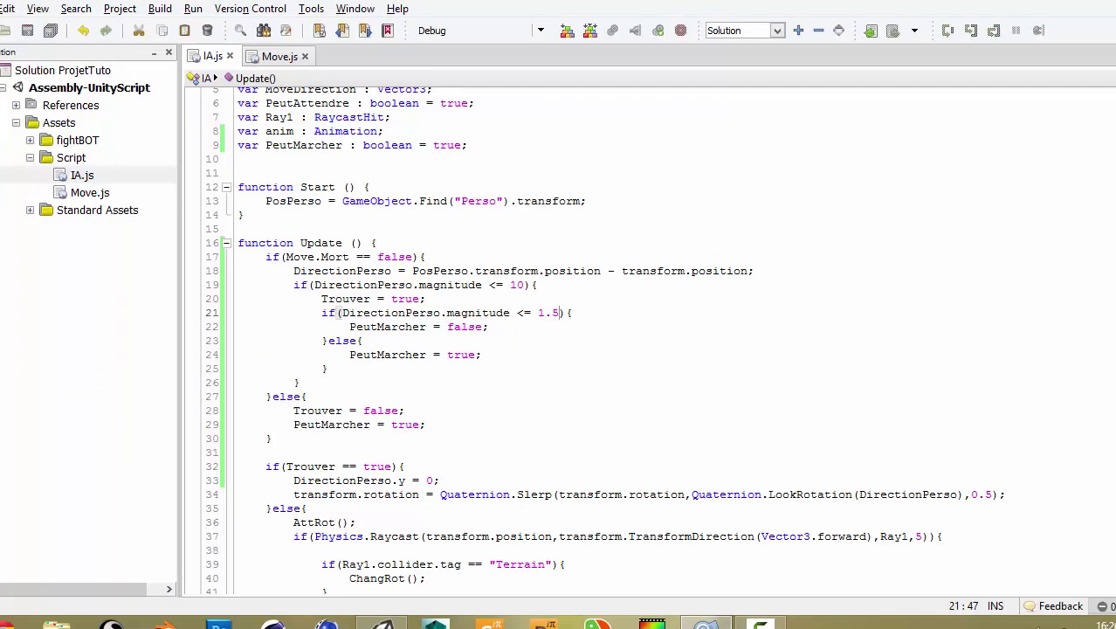
# In Move.js, insert blank lines after the jump block inside Update
pyautogui.click(279, 55)
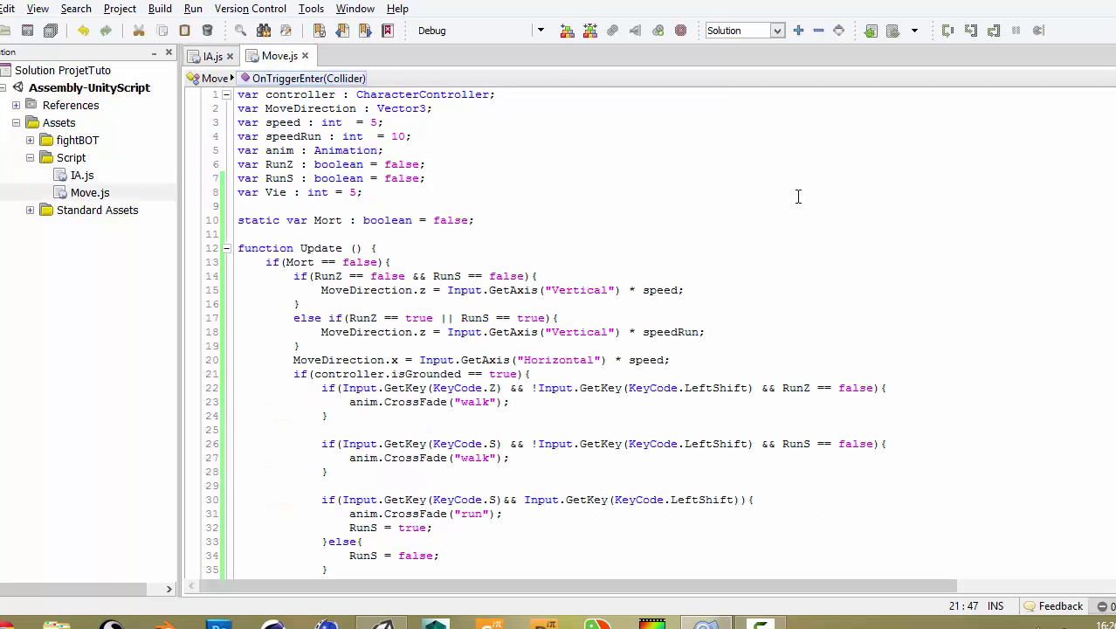
pyautogui.scroll(-3, 547, 260)
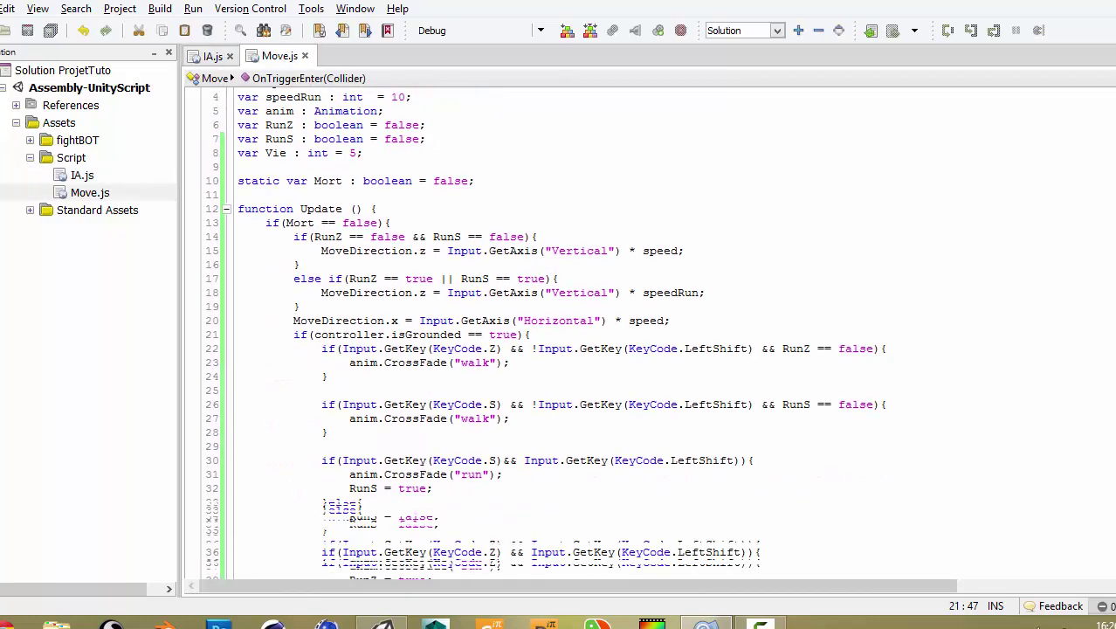
pyautogui.click(547, 260)
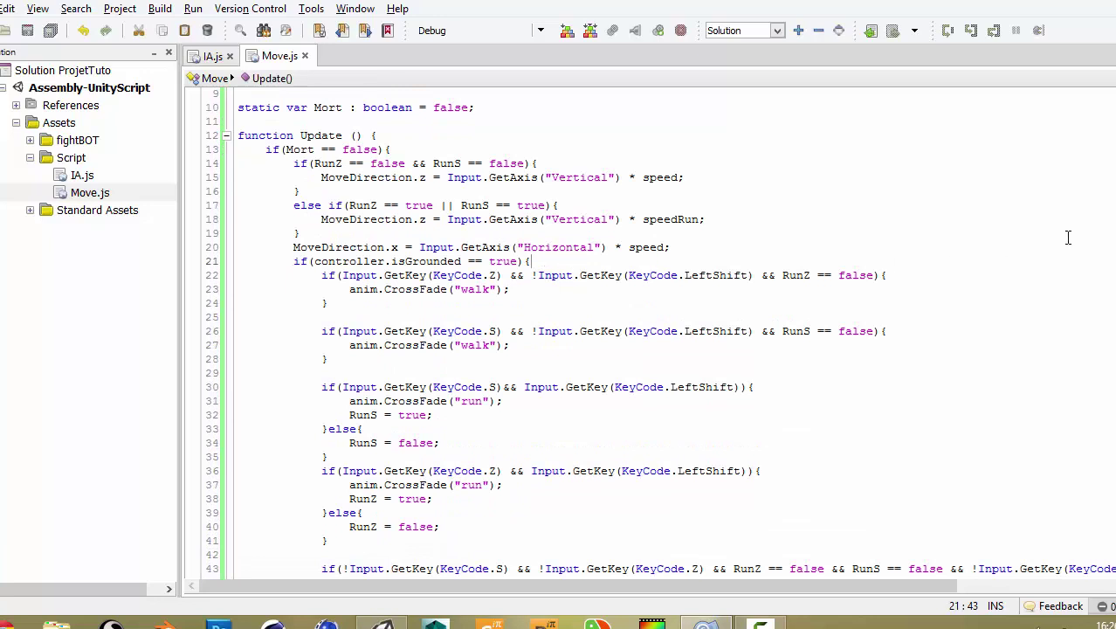
pyautogui.scroll(-2, 547, 259)
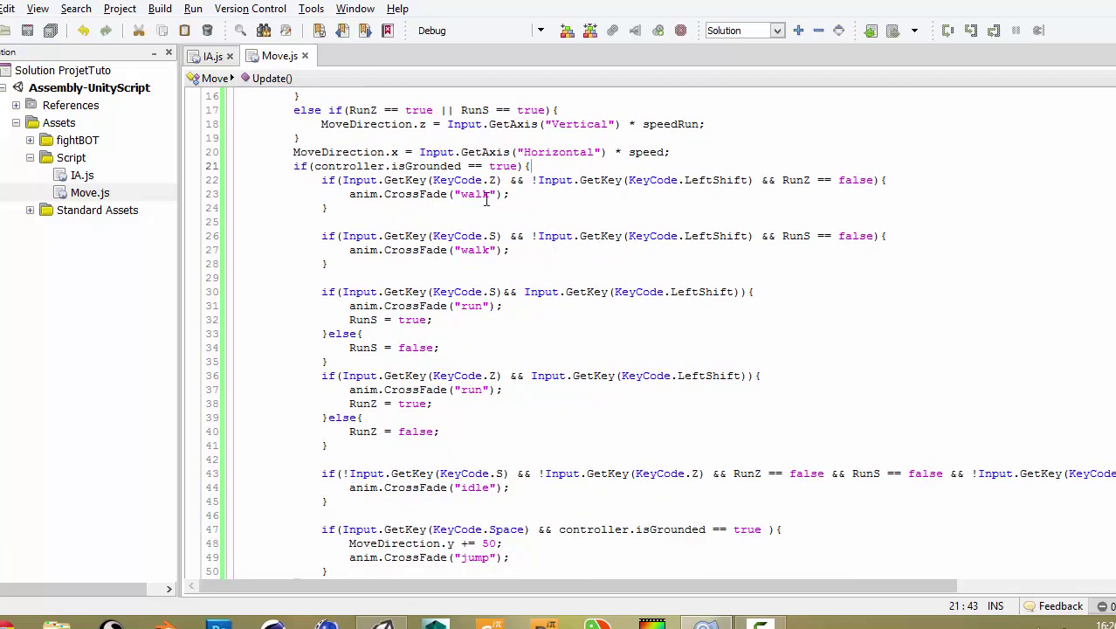
pyautogui.scroll(-3, 464, 365)
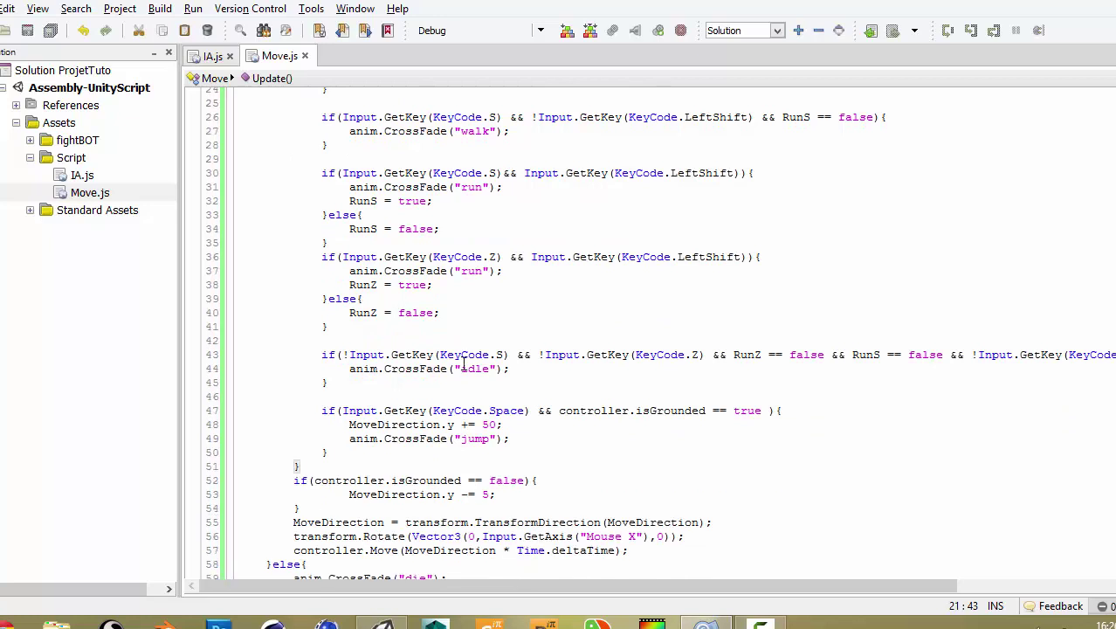
pyautogui.click(336, 452)
pyautogui.press('Return')
pyautogui.press('Return')
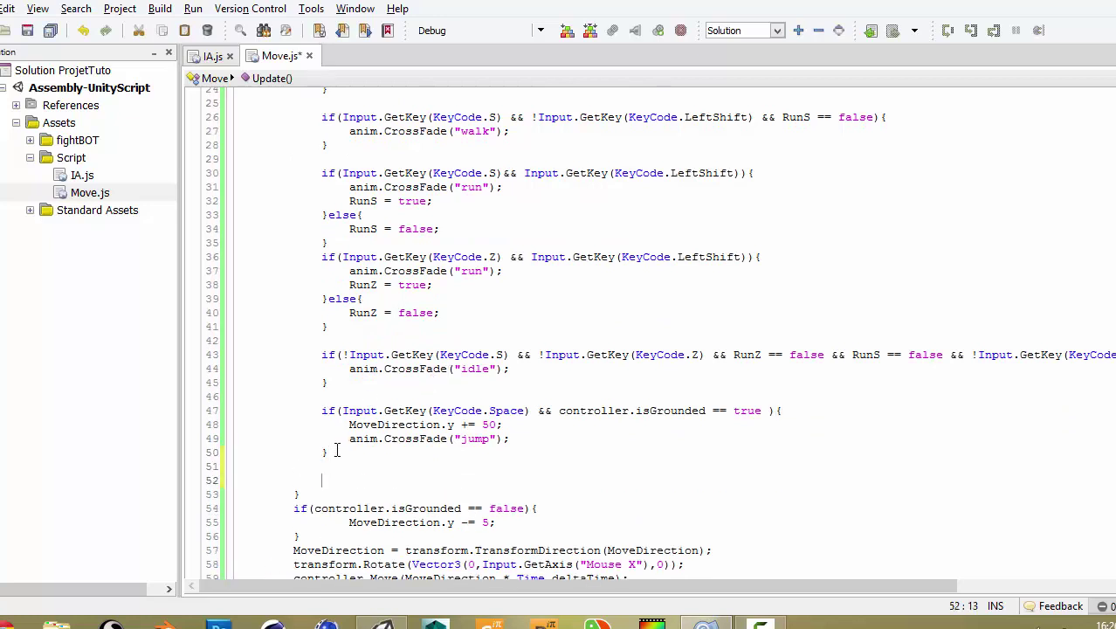
# Add an if(Input.GetKey(KeyCode.C)) block after the jump block
pyautogui.write('if(')
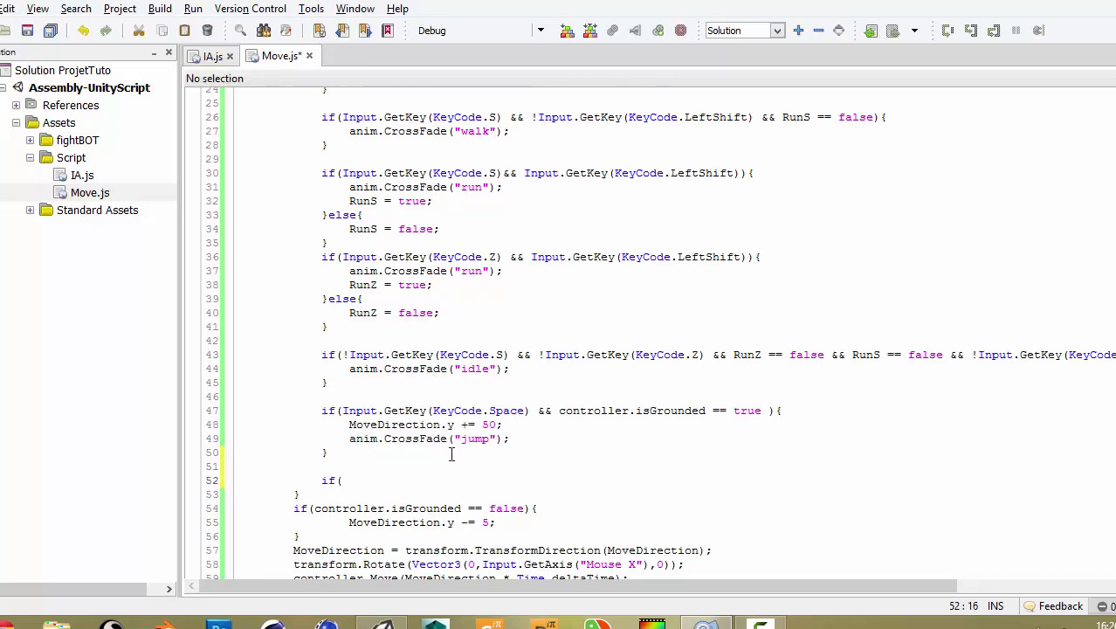
pyautogui.write('Inpit')
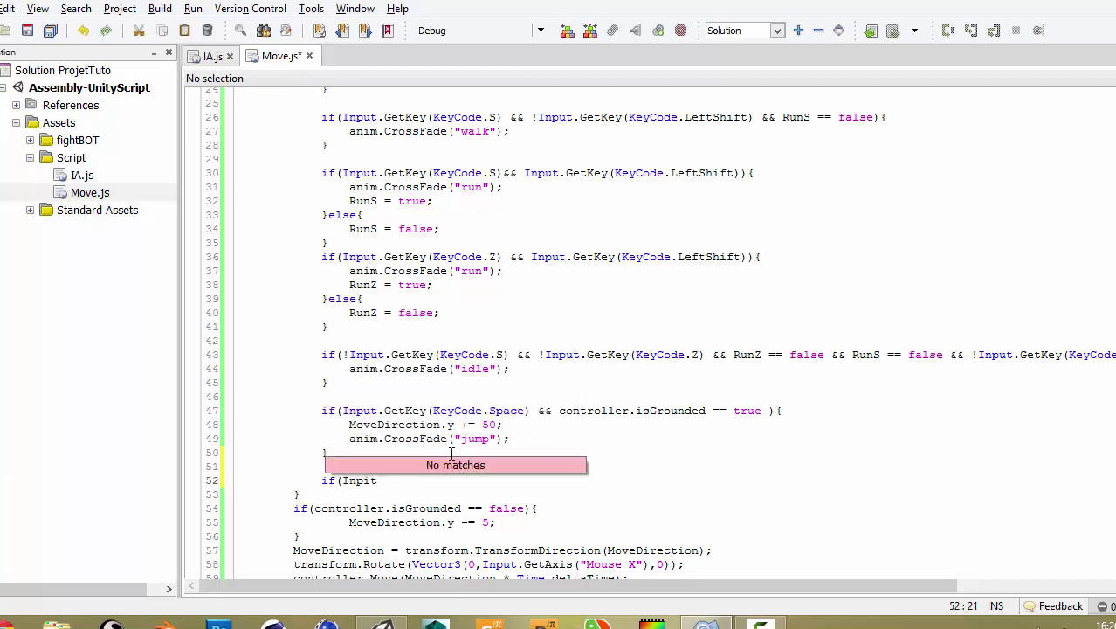
pyautogui.press('BackSpace')
pyautogui.press('BackSpace')
pyautogui.write('ut.')
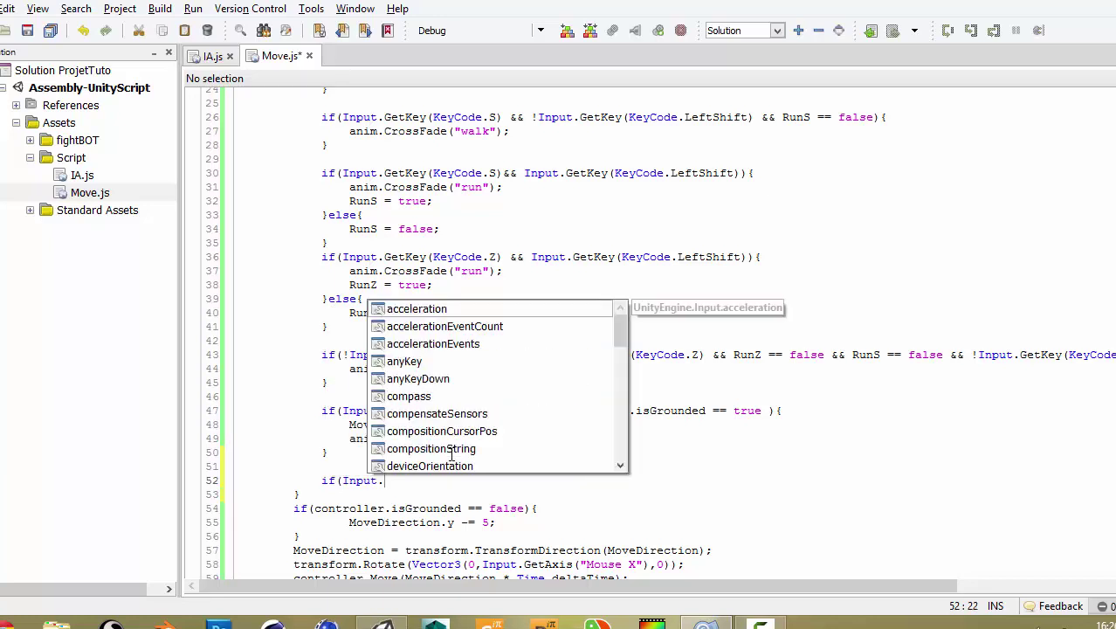
pyautogui.write('Get')
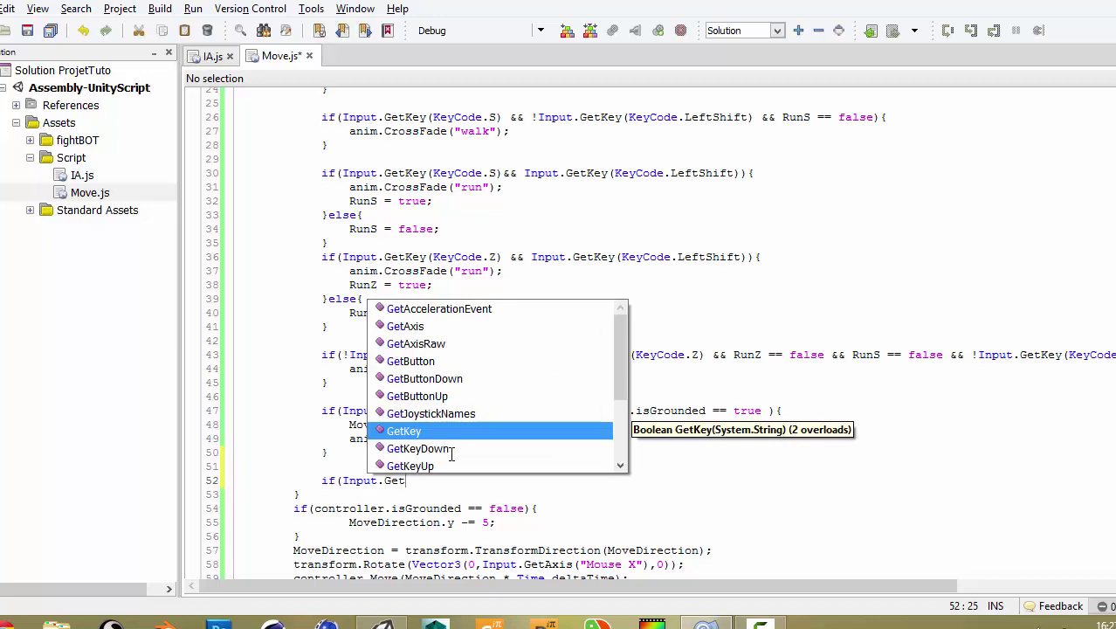
pyautogui.write('Key(Ke')
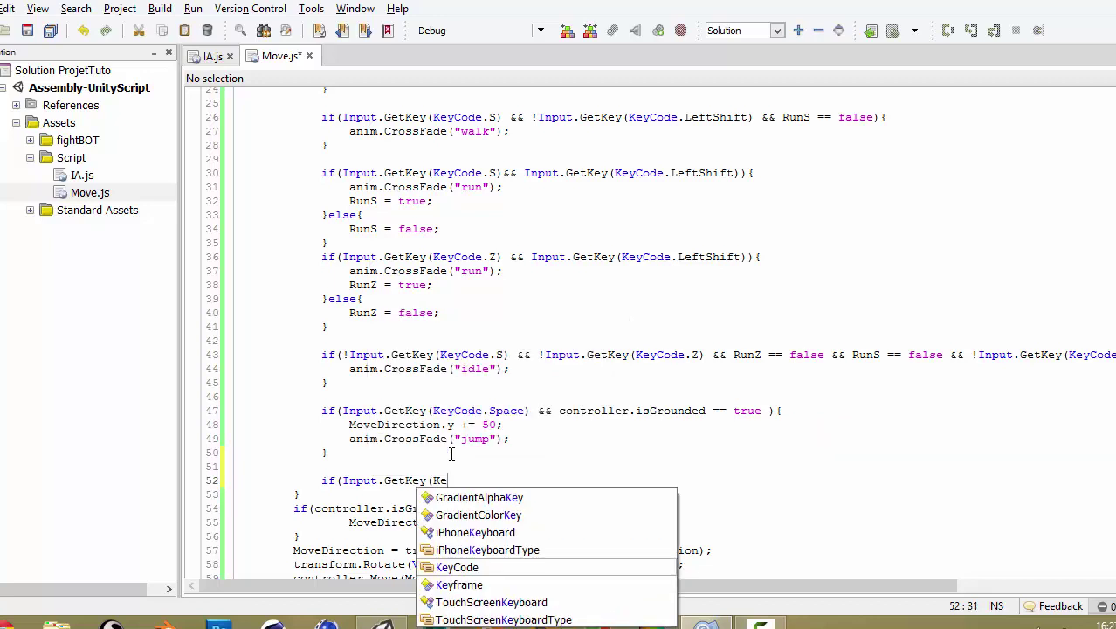
pyautogui.write('yCo')
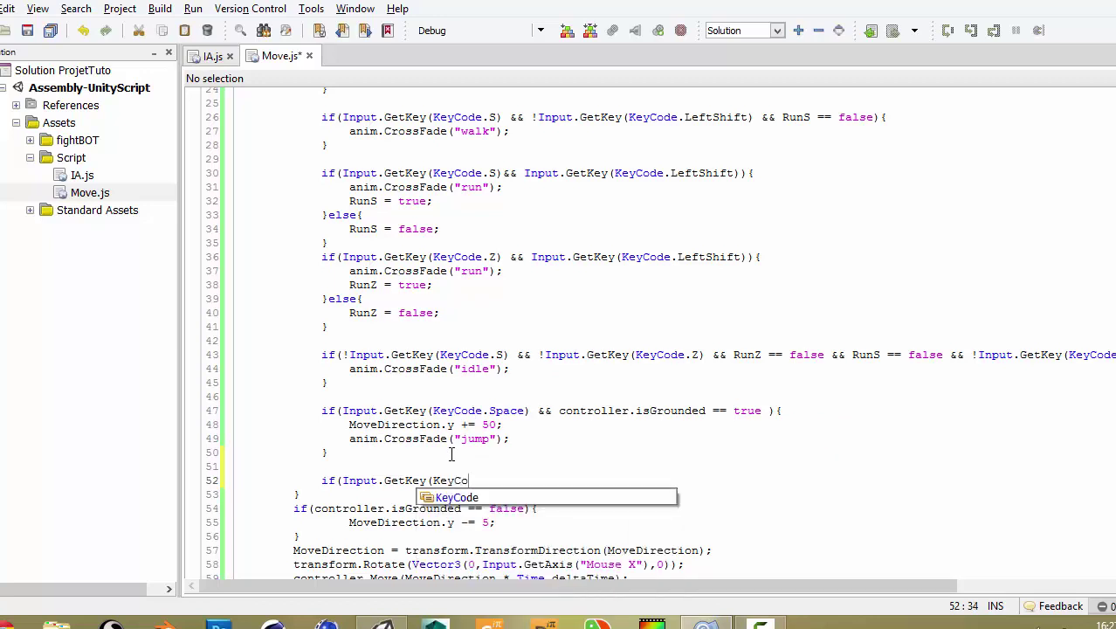
pyautogui.write('de.')
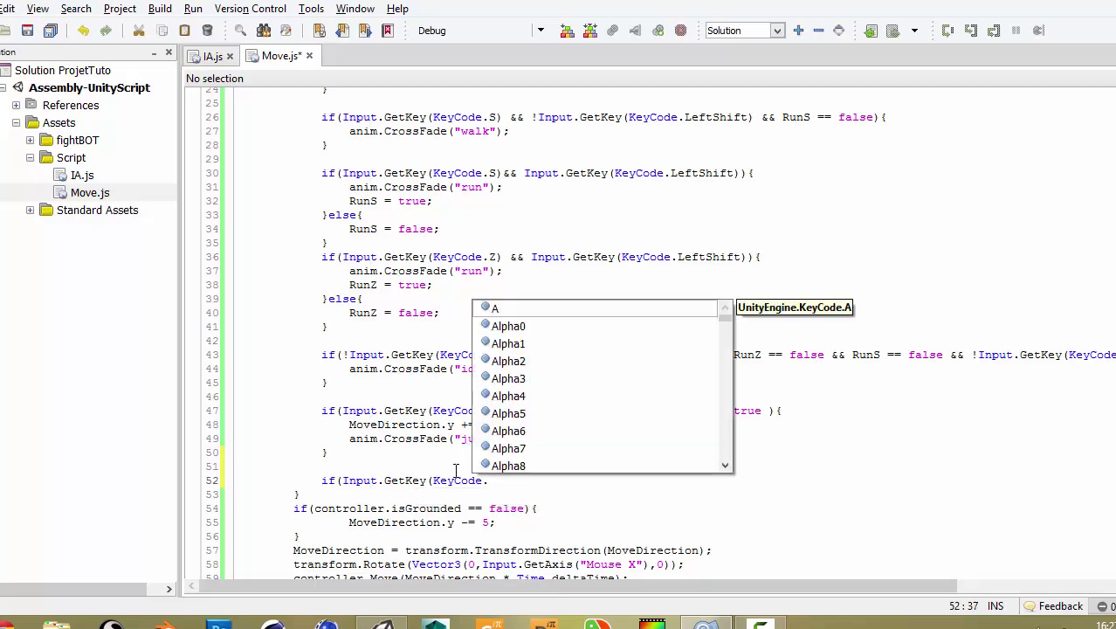
pyautogui.write('C))')
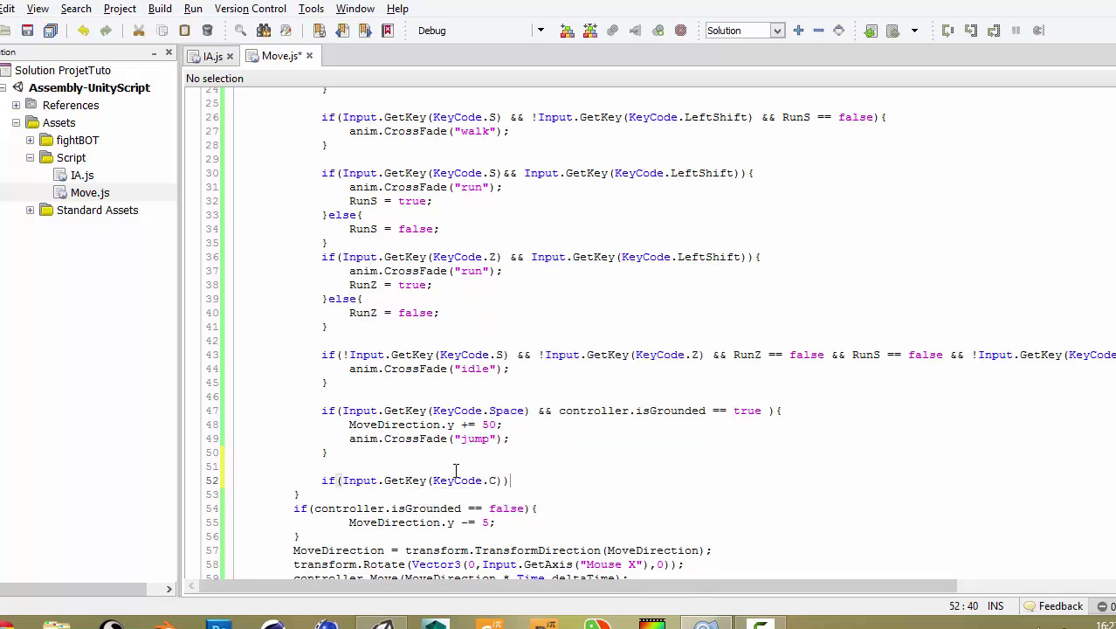
pyautogui.write('{')
pyautogui.press('Return')
pyautogui.press('Return')
pyautogui.write('}')
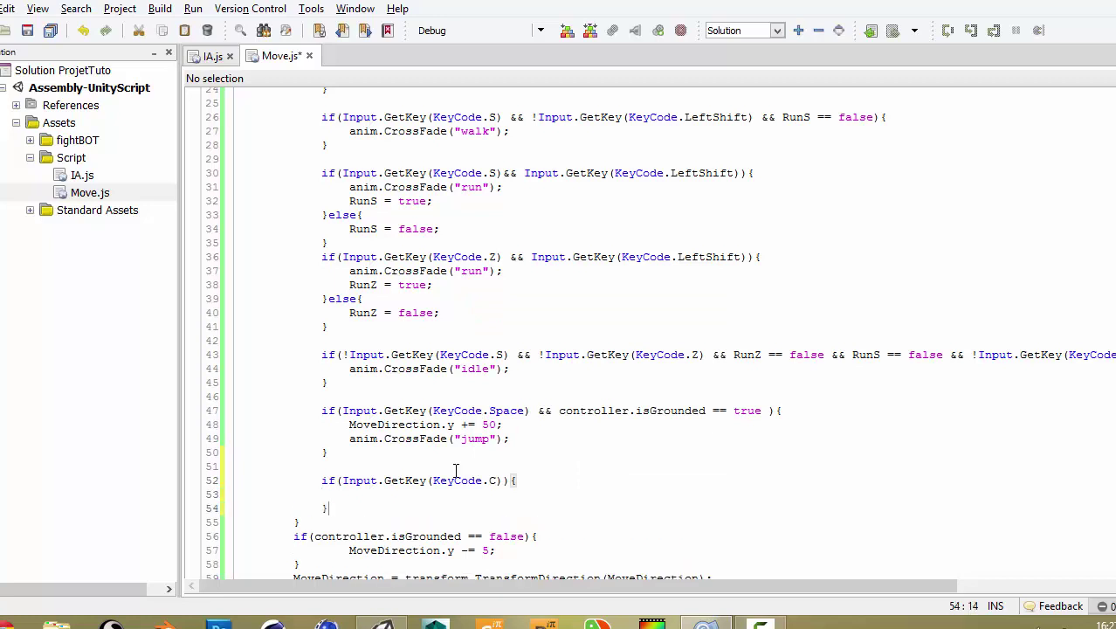
pyautogui.press('Up')
# Put anim.CrossFade("Punch"); inside the C-key block
pyautogui.write('ani')
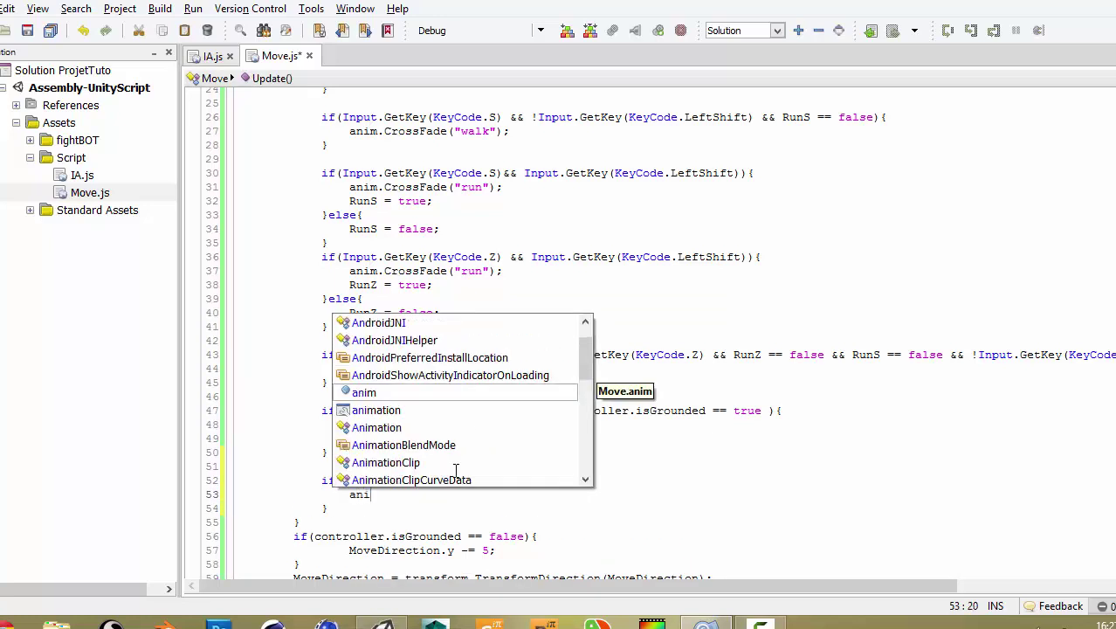
pyautogui.write('m.')
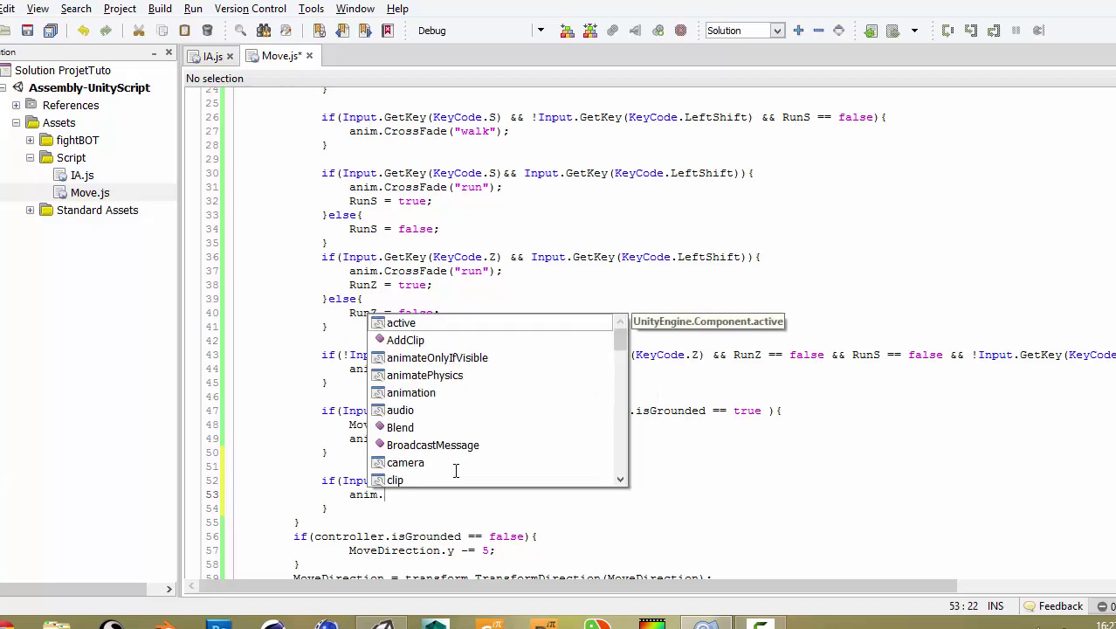
pyautogui.write('C')
pyautogui.write('r')
pyautogui.press('Return')
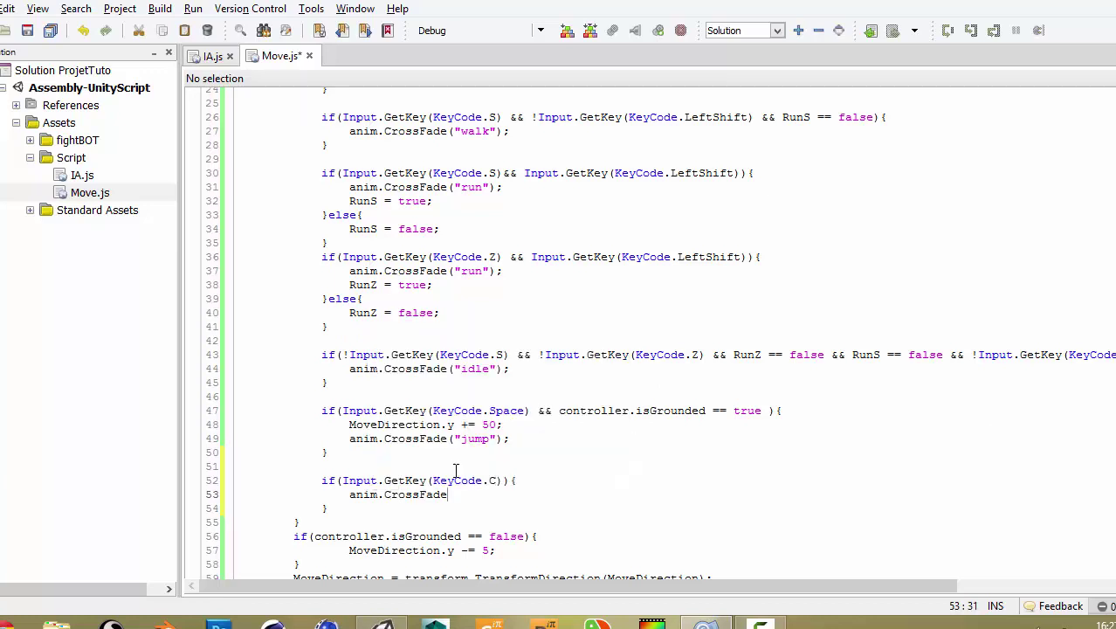
pyautogui.write('(')
pyautogui.write('"')
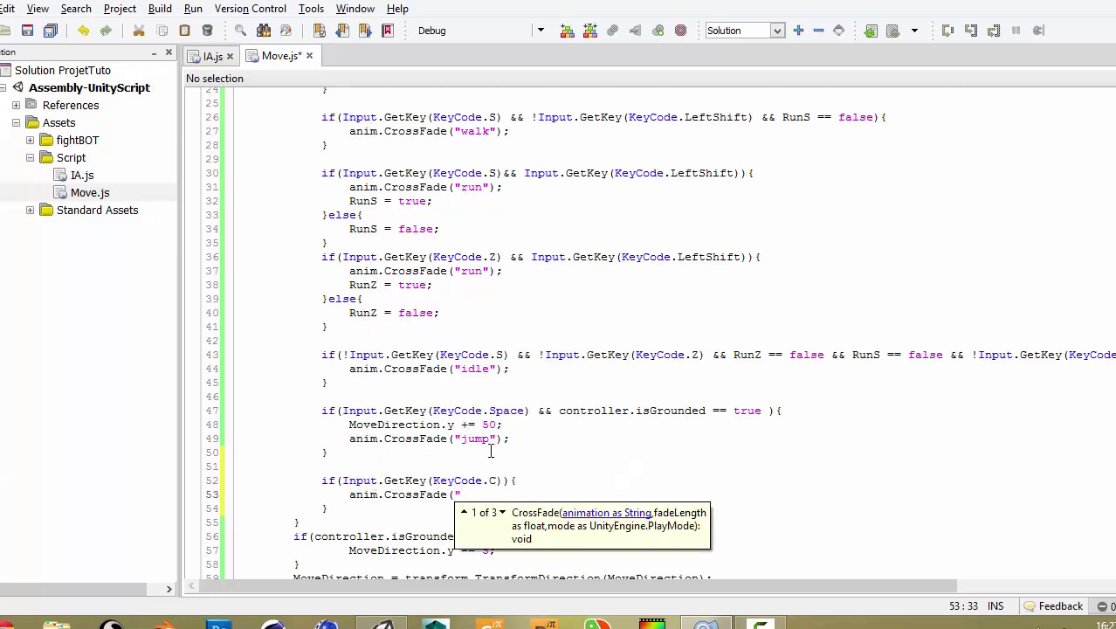
pyautogui.write('Punch"')
pyautogui.write(')')
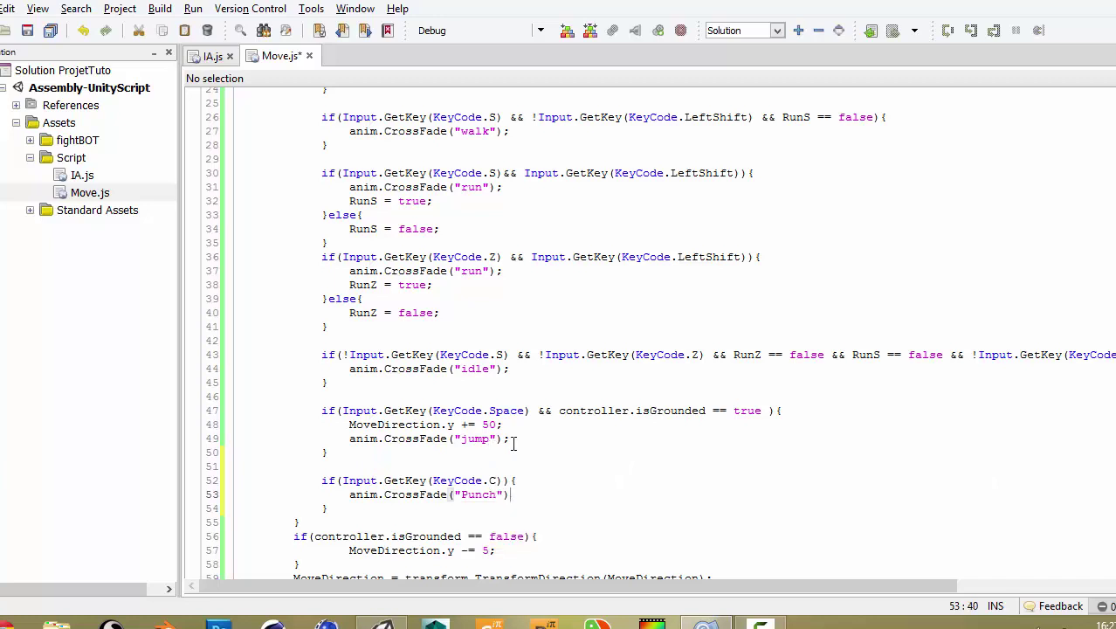
pyautogui.write(';')
pyautogui.hotkey('alt', 'Tab')
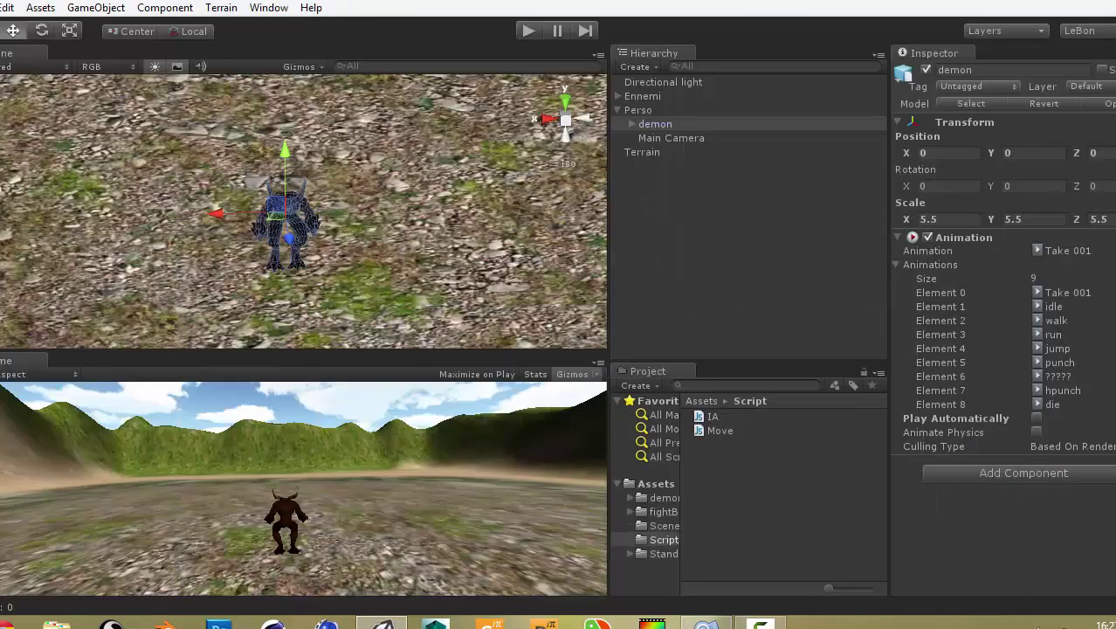
pyautogui.click(382, 625)
# Change the CrossFade animation name from "Punch" to lowercase "punch"
pyautogui.click(466, 494)
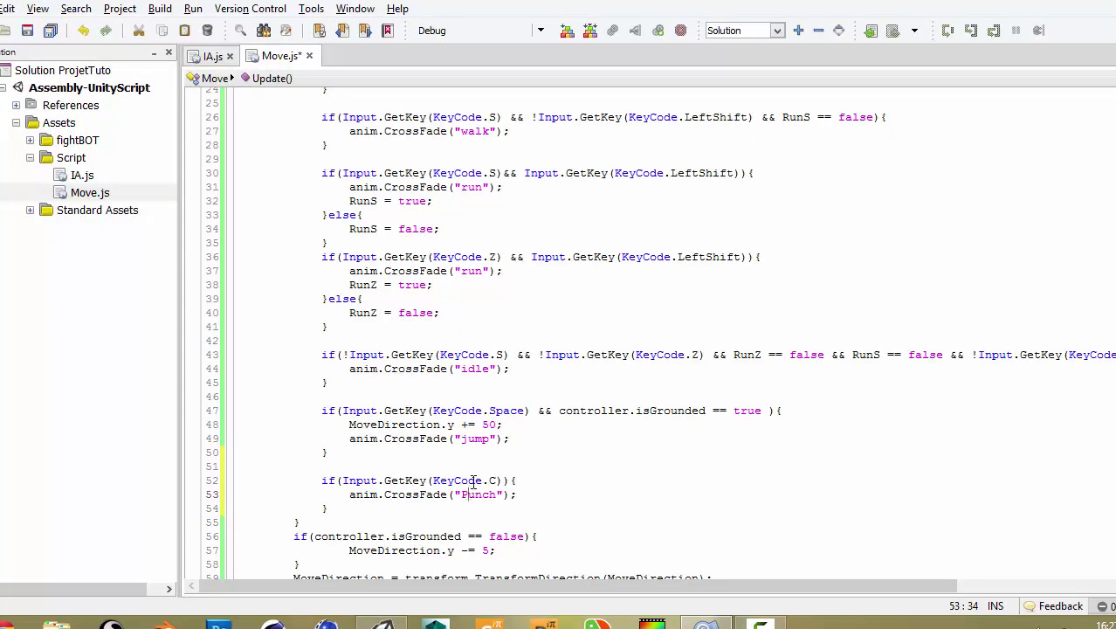
pyautogui.press('BackSpace')
pyautogui.write('p')
pyautogui.moveTo(540, 496); pyautogui.dragTo(342, 500)
pyautogui.click(442, 563)
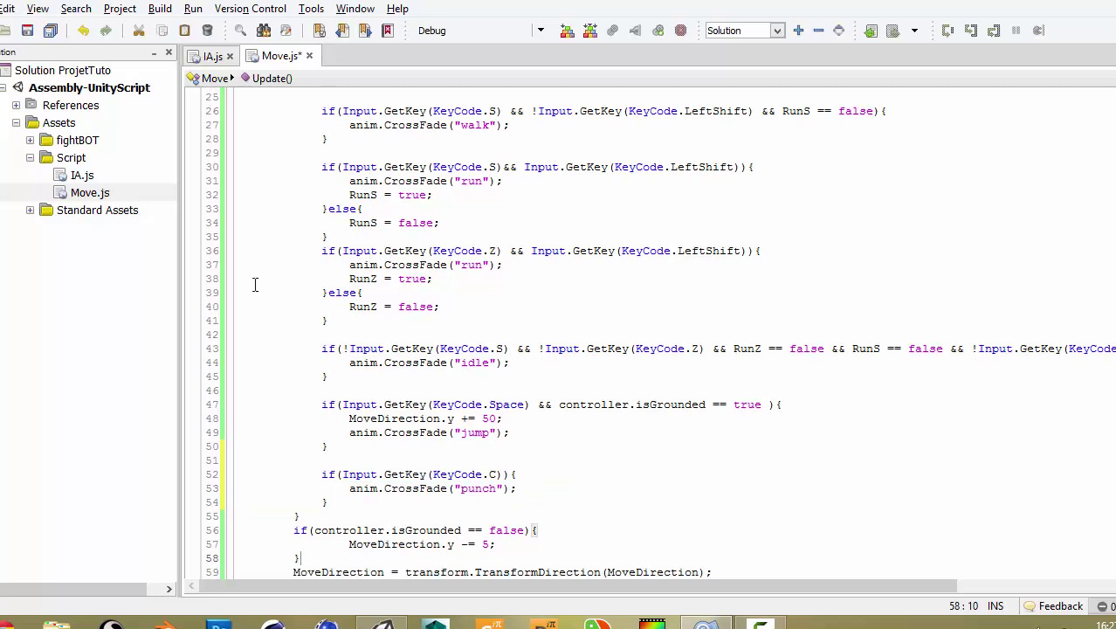
# Append && !Input.GetKey(KeyCode.C) to the idle condition on line 43
pyautogui.scroll(1, 325, 460)
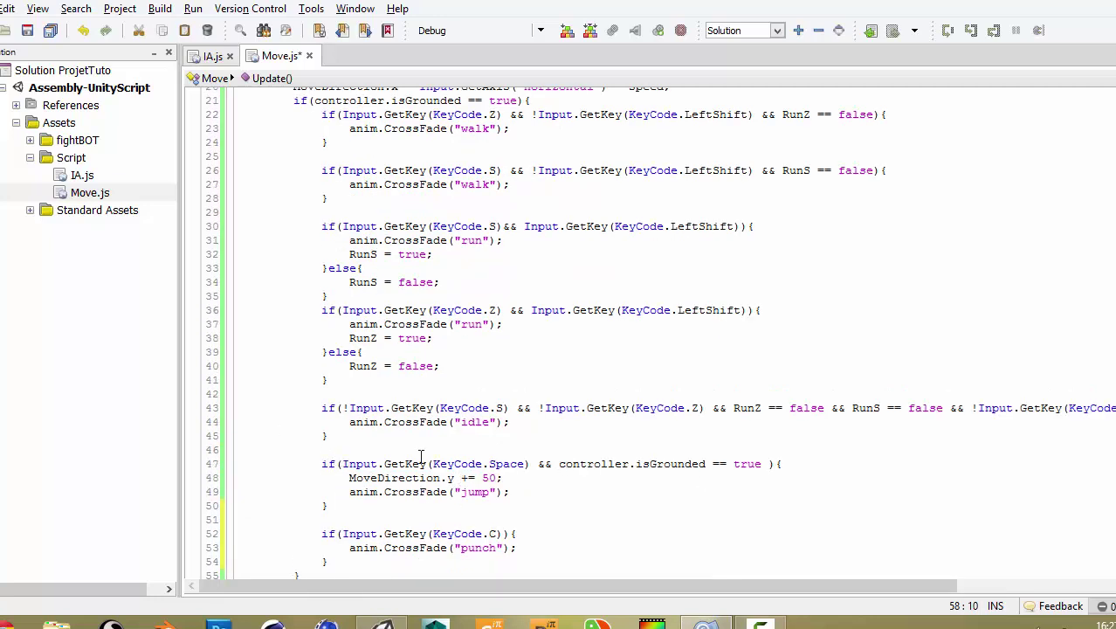
pyautogui.scroll(1, 496, 453)
pyautogui.scroll(-1, 482, 486)
pyautogui.hscroll(3, 634, 577)
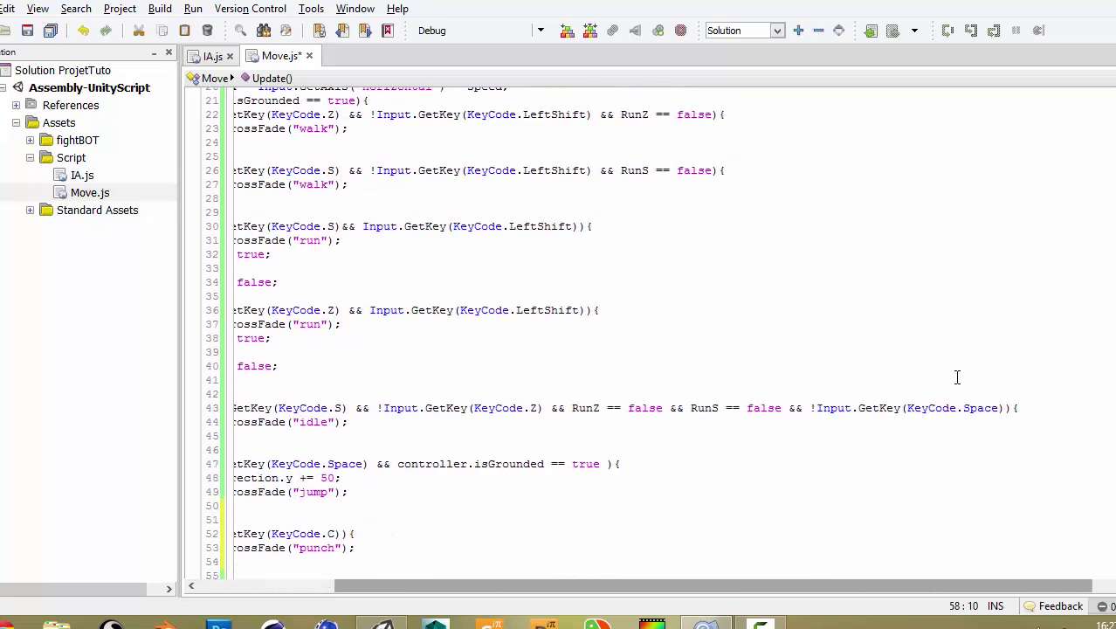
pyautogui.click(1006, 409)
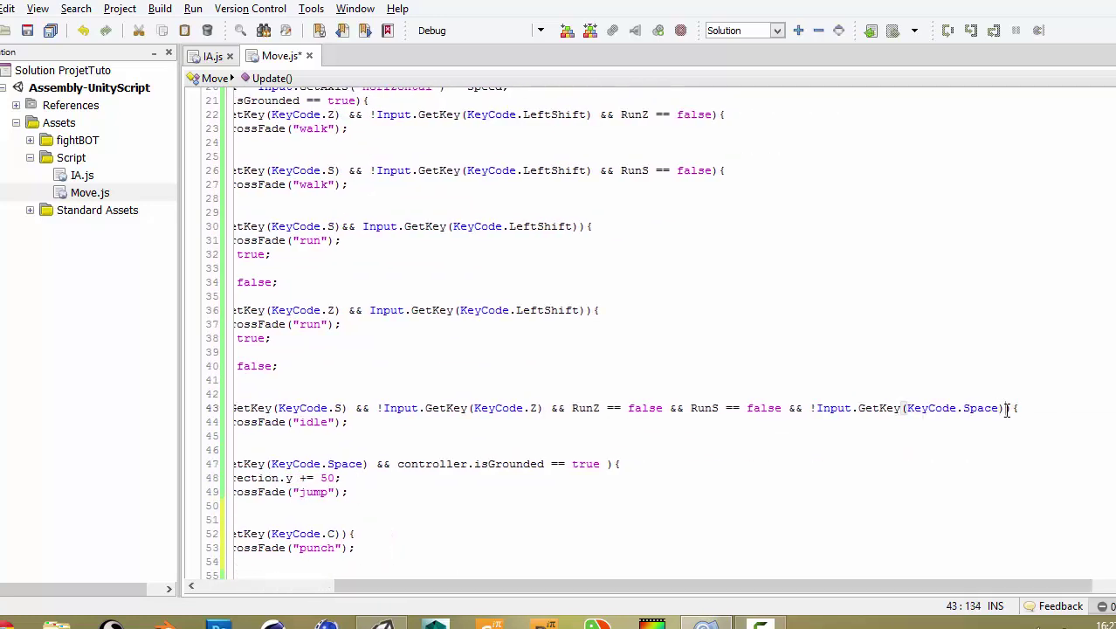
pyautogui.write('&& IN')
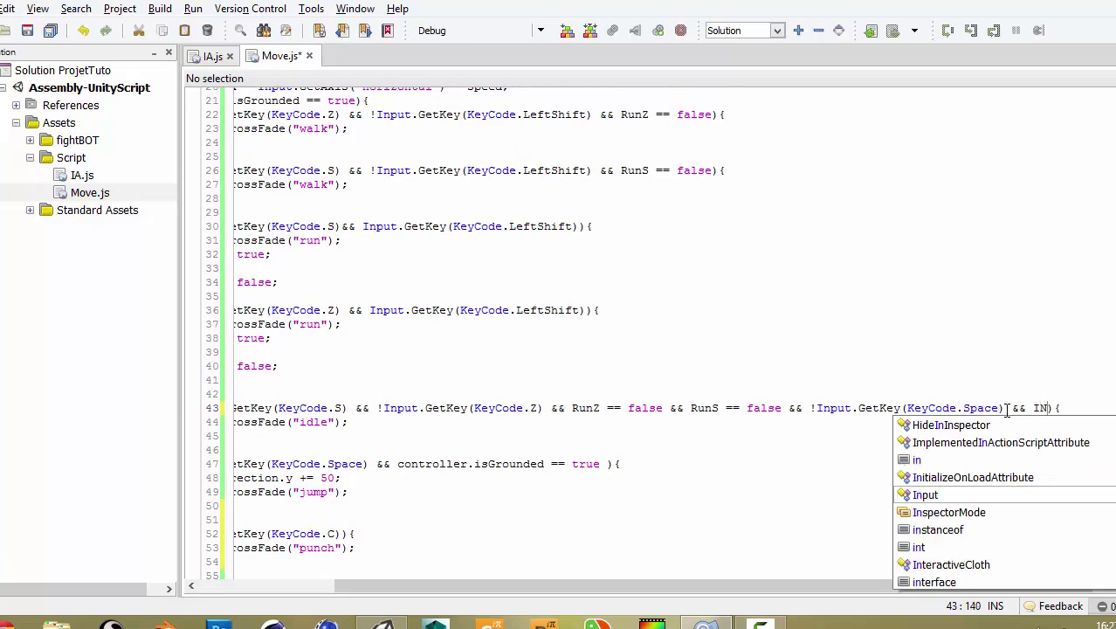
pyautogui.press('BackSpace')
pyautogui.press('BackSpace')
pyautogui.write('!')
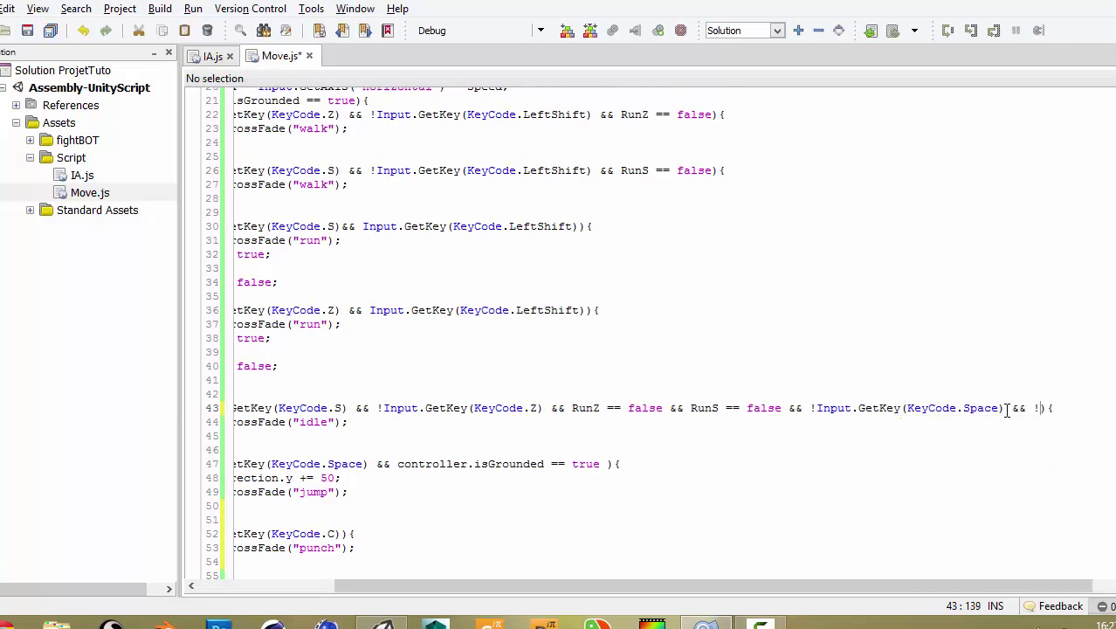
pyautogui.write('In')
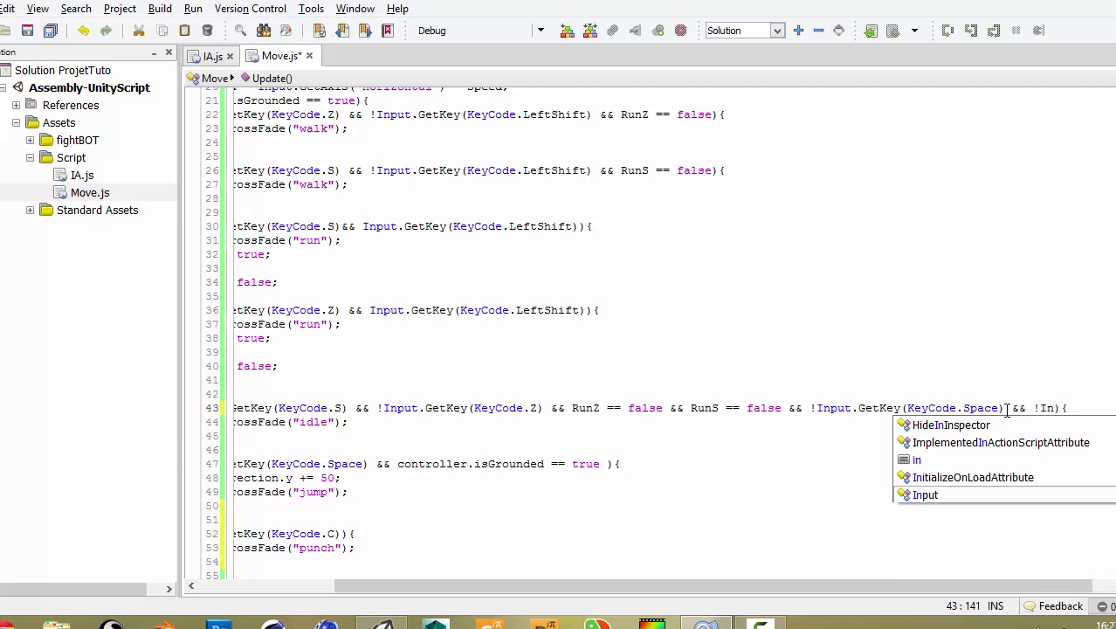
pyautogui.write('put.GetKey')
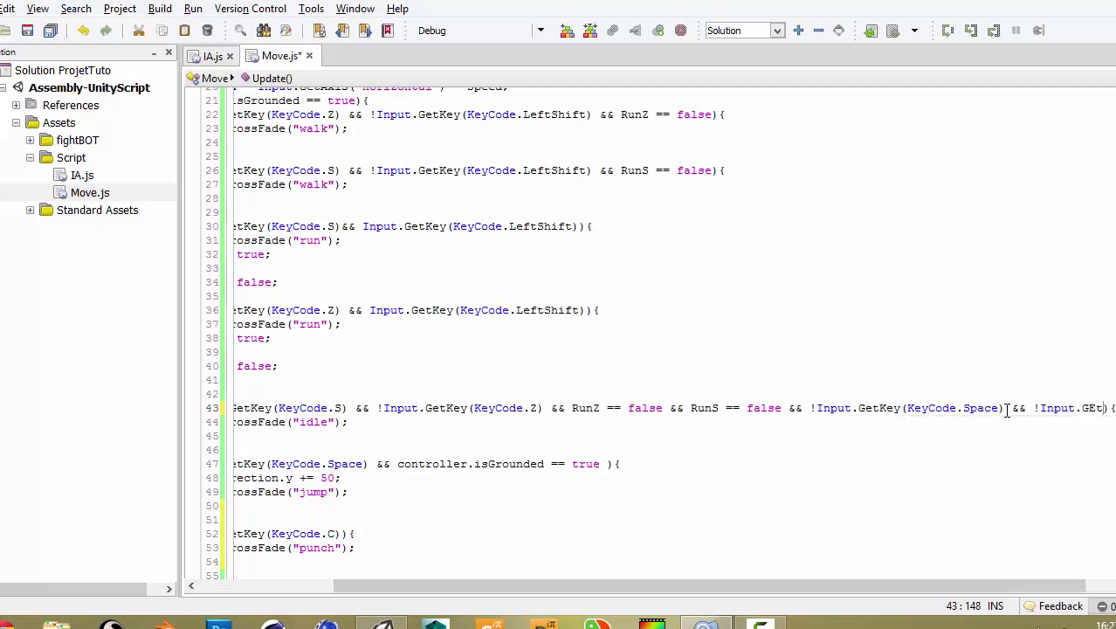
pyautogui.write('(K')
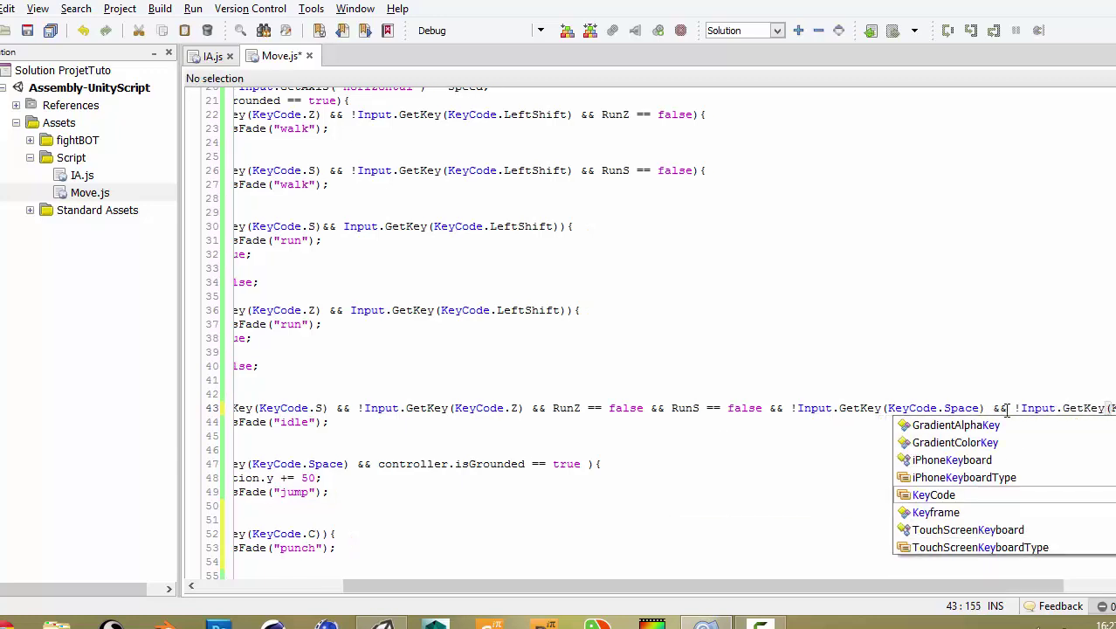
pyautogui.write('eyCode')
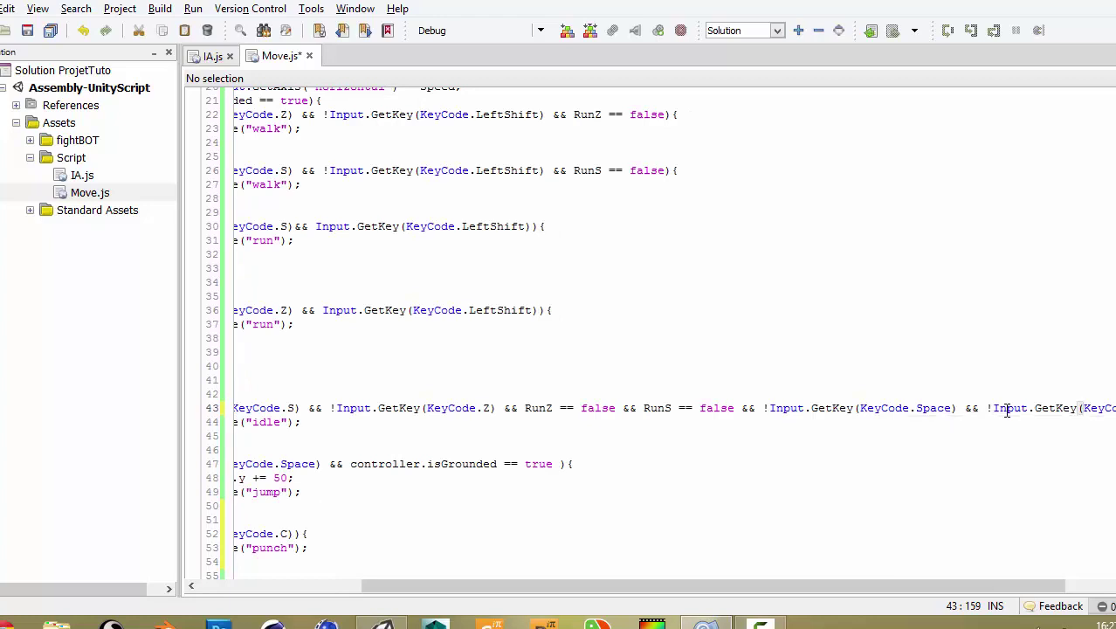
pyautogui.write('.C)')
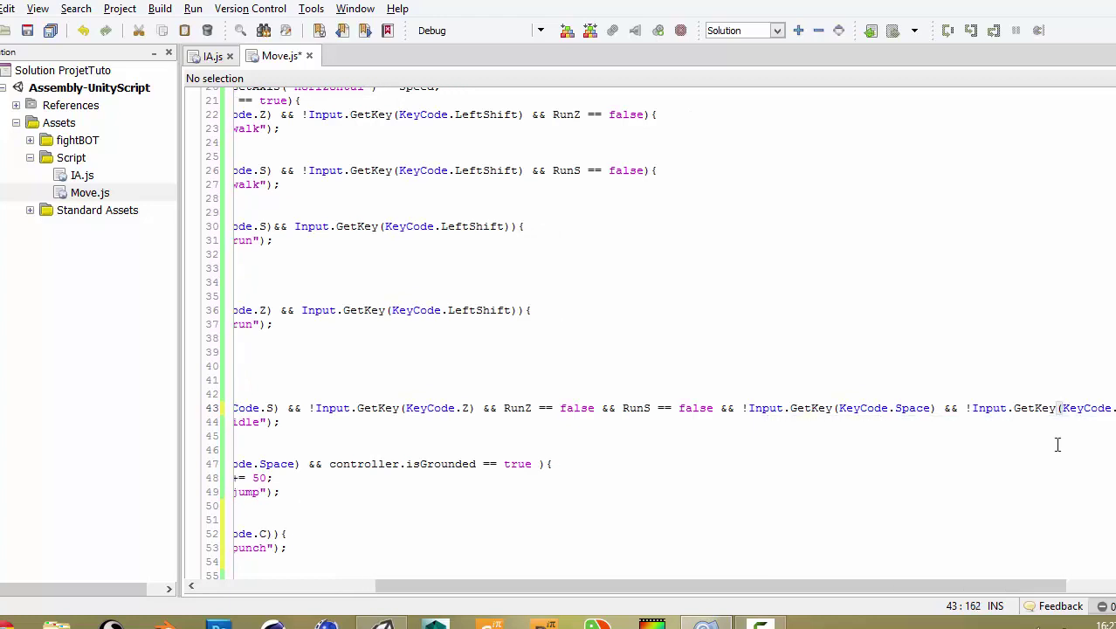
pyautogui.moveTo(743, 586); pyautogui.dragTo(666, 576)
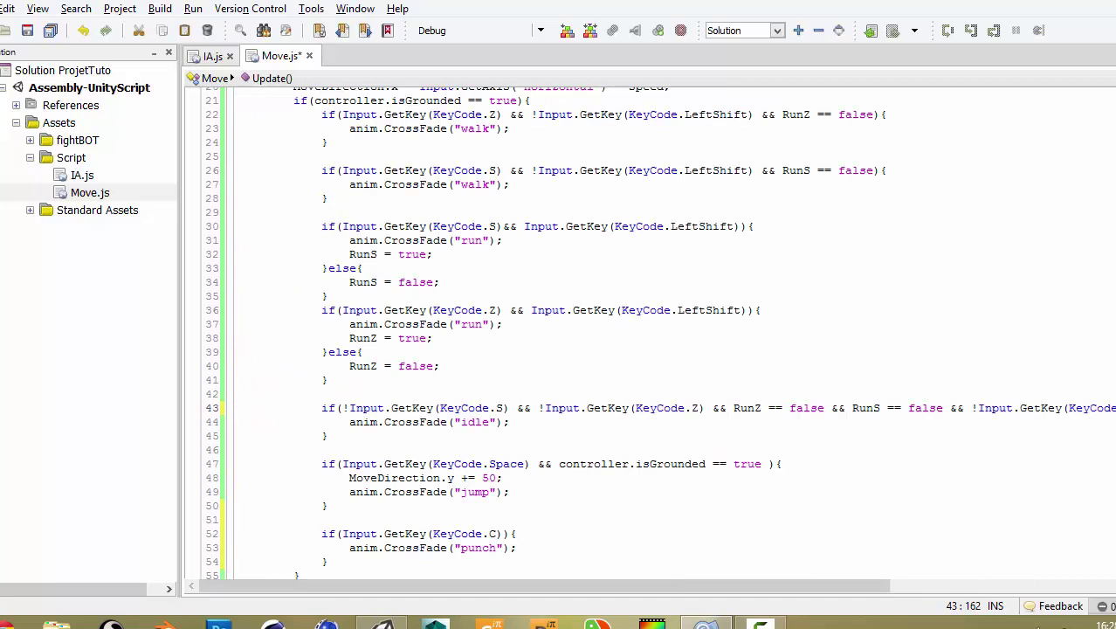
# Review the walk CrossFade call on line 23 and save Move.js
pyautogui.scroll(3, 419, 262)
pyautogui.click(348, 201)
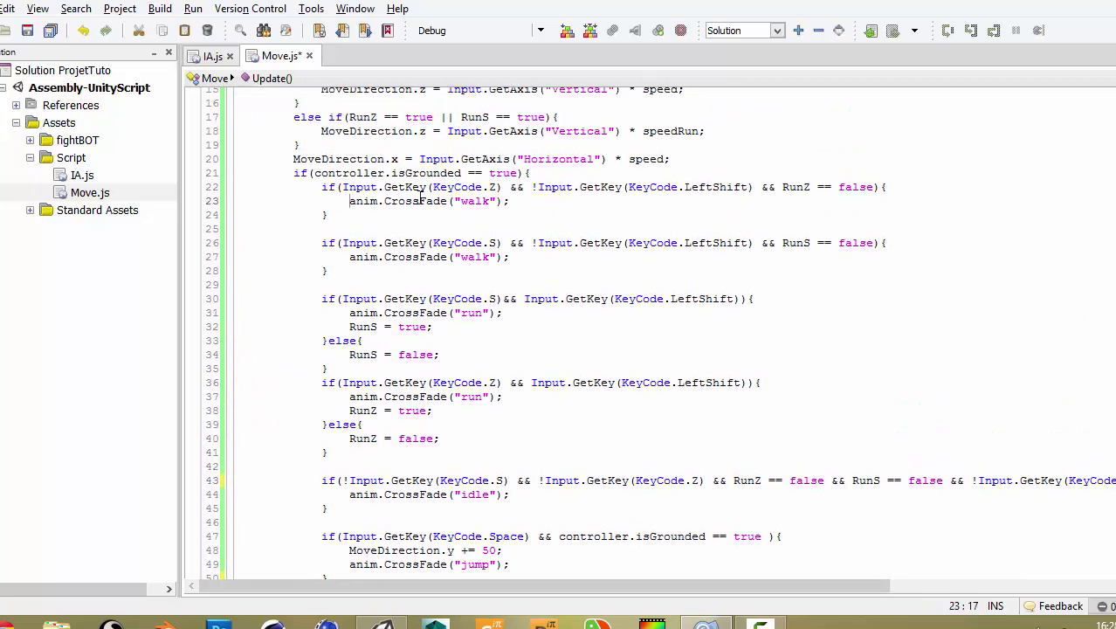
pyautogui.moveTo(355, 201); pyautogui.dragTo(511, 202)
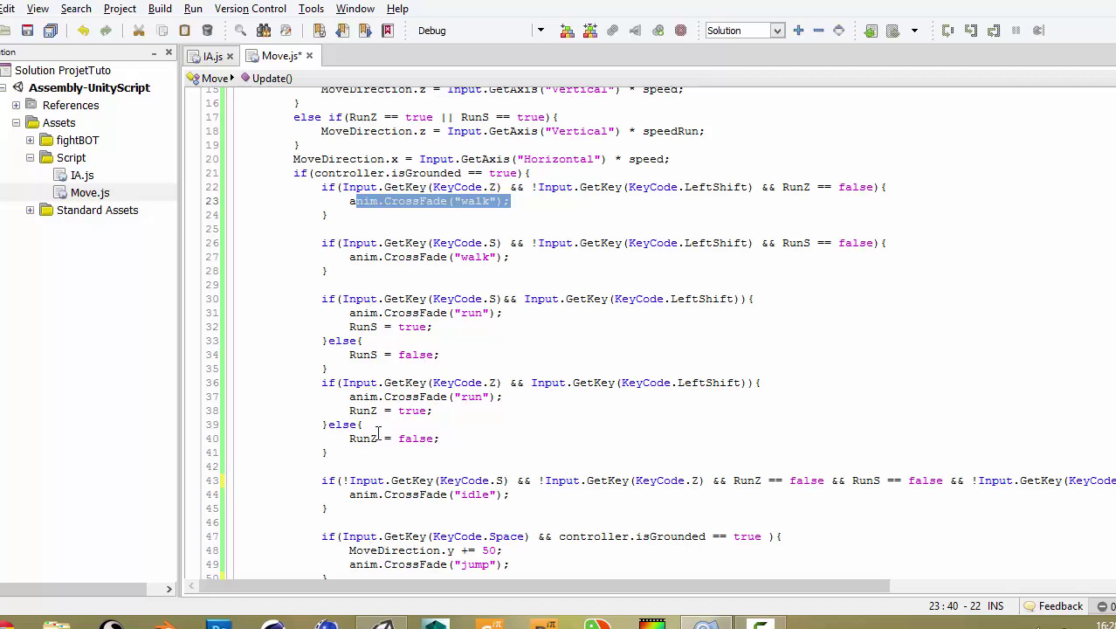
pyautogui.scroll(-2, 393, 398)
pyautogui.scroll(-2, 398, 389)
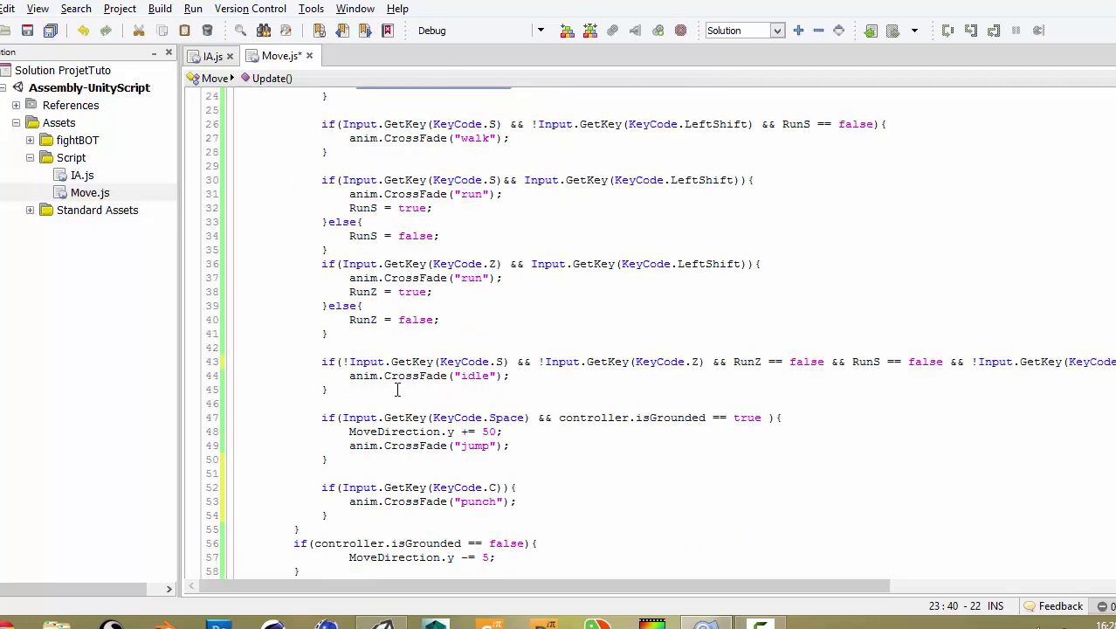
pyautogui.scroll(-5, 397, 390)
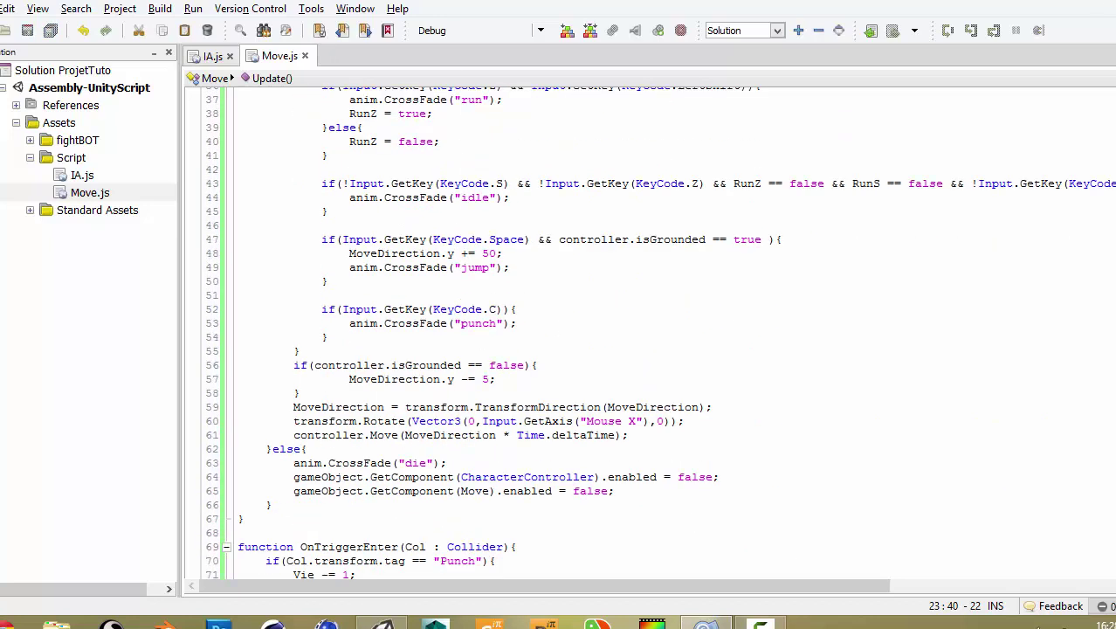
pyautogui.hotkey('alt', 'Tab')
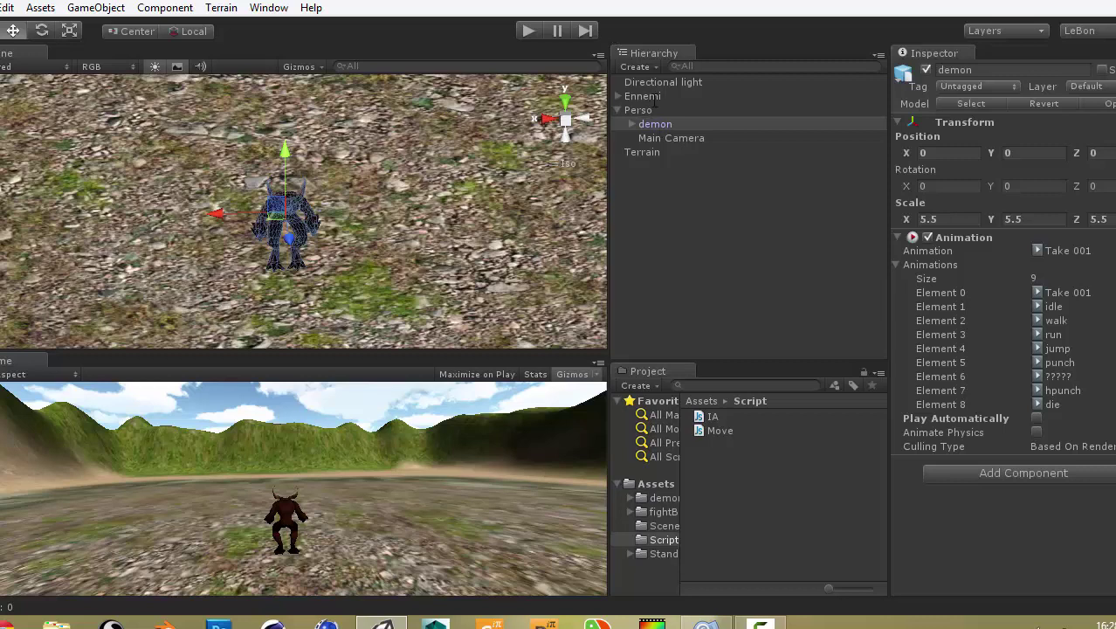
# Expand demon's Bip001 Pelvis bone chain and select Bip001 R Clavicle
pyautogui.click(632, 124)
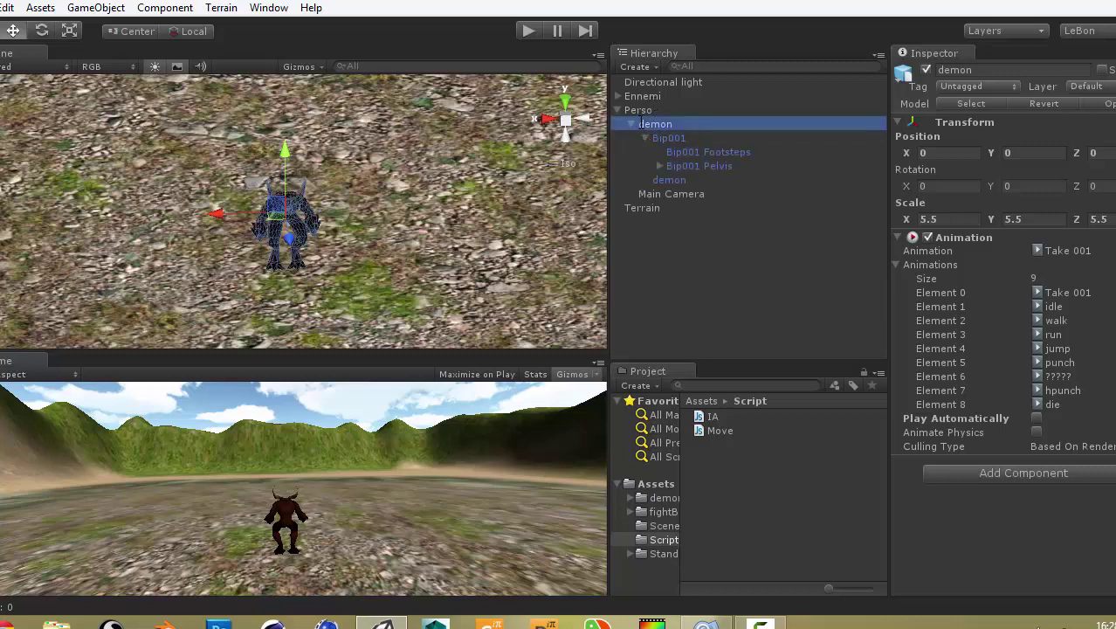
pyautogui.click(660, 166)
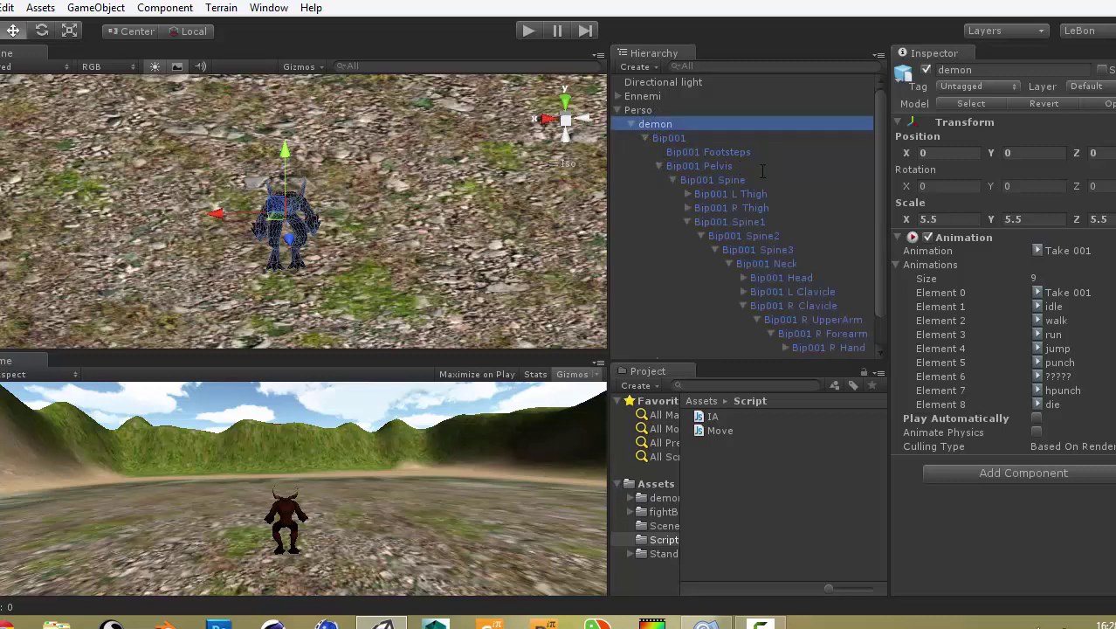
pyautogui.scroll(-1, 712, 177)
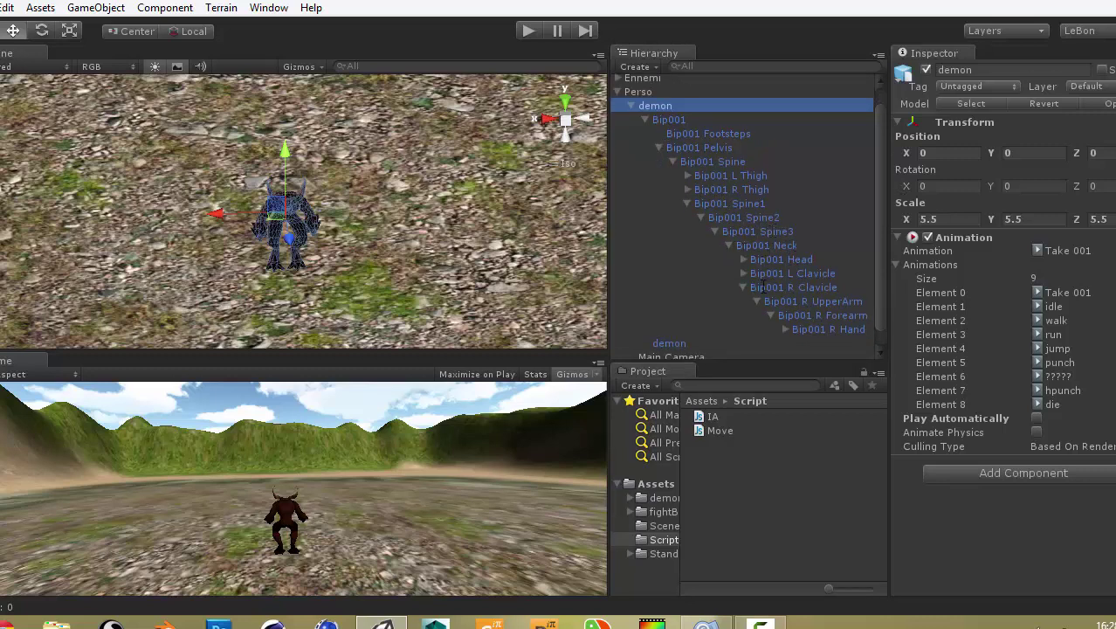
pyautogui.click(762, 286)
pyautogui.scroll(-3, 326, 231)
pyautogui.scroll(-3, 326, 232)
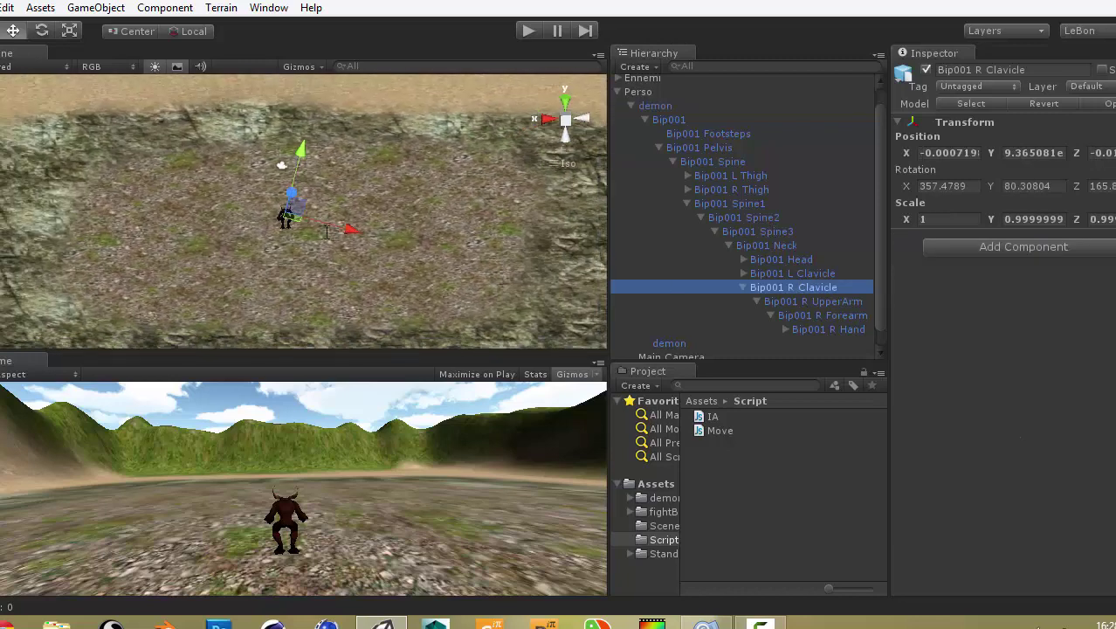
pyautogui.scroll(3, 326, 232)
pyautogui.scroll(3, 325, 232)
# Go down the right arm through R UpperArm and R Forearm to select Bip001 R Hand
pyautogui.click(839, 301)
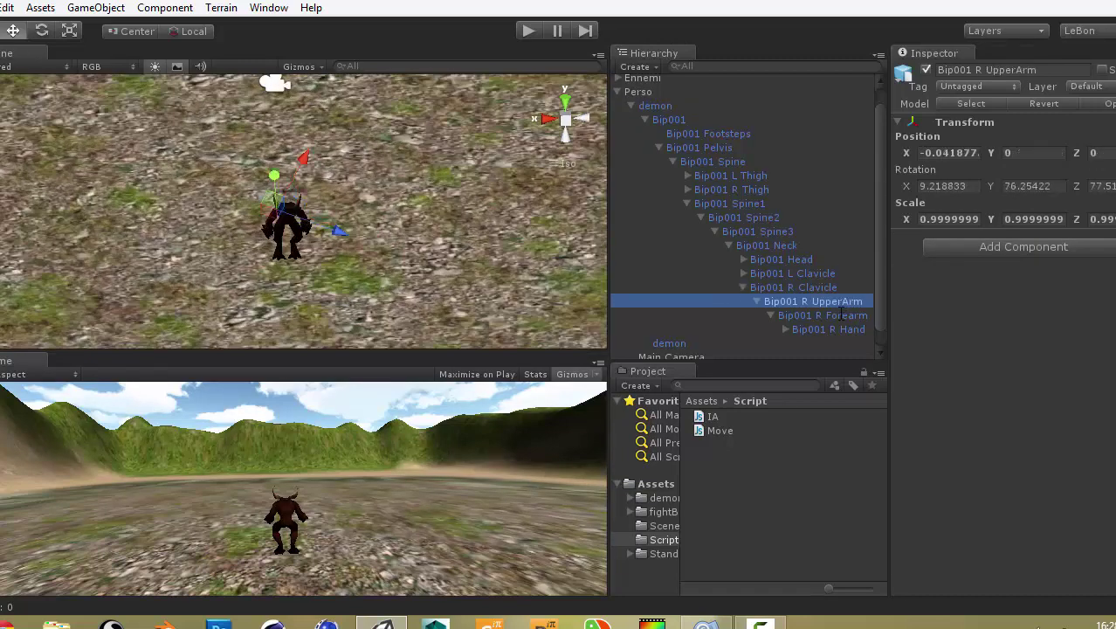
pyautogui.click(822, 315)
pyautogui.click(828, 329)
pyautogui.scroll(3, 206, 199)
pyautogui.scroll(3, 208, 219)
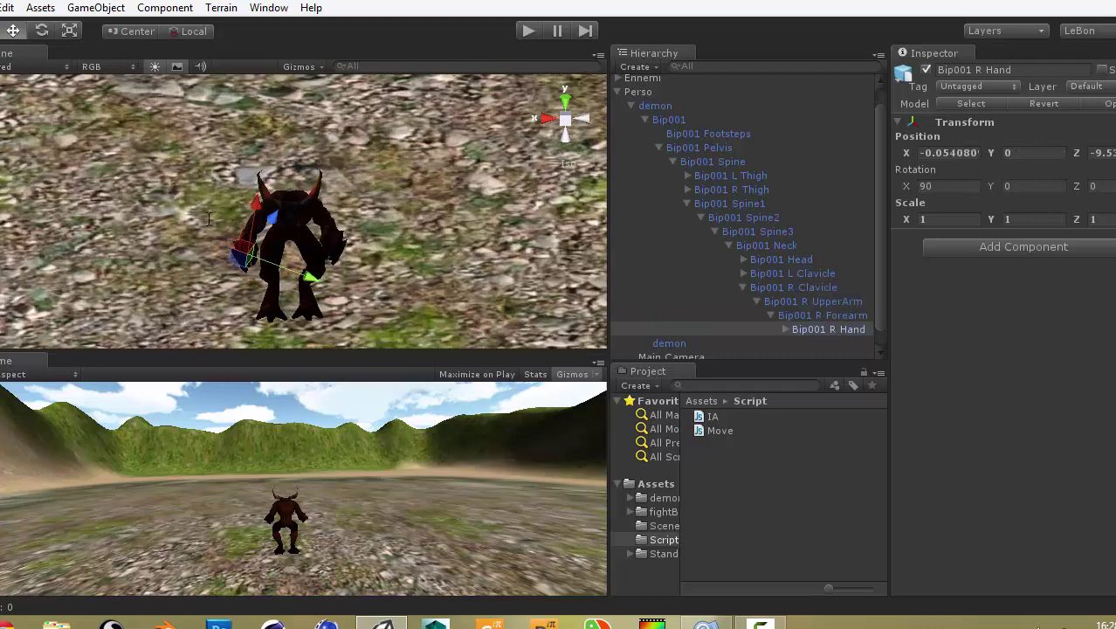
pyautogui.keyDown('alt'); pyautogui.moveTo(207, 219); pyautogui.dragTo(149, 218); pyautogui.keyUp('alt')
pyautogui.scroll(2, 149, 218)
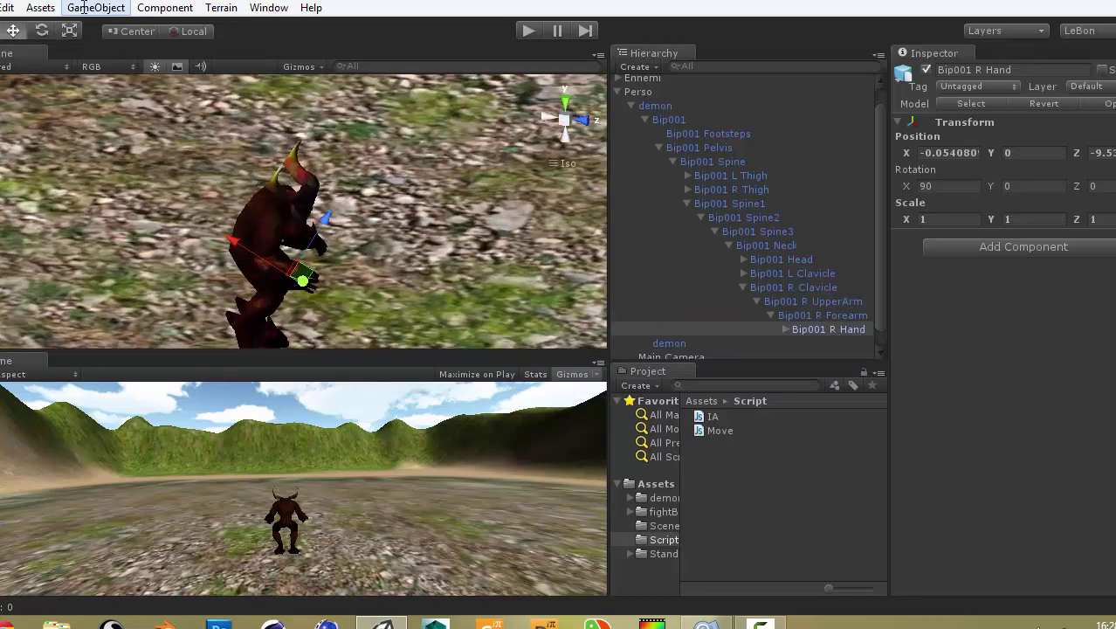
# Add a Box Collider to Bip001 R Hand and size it 0.2 × 0.2 × 0.2
pyautogui.click(156, 9)
pyautogui.moveTo(235, 85)
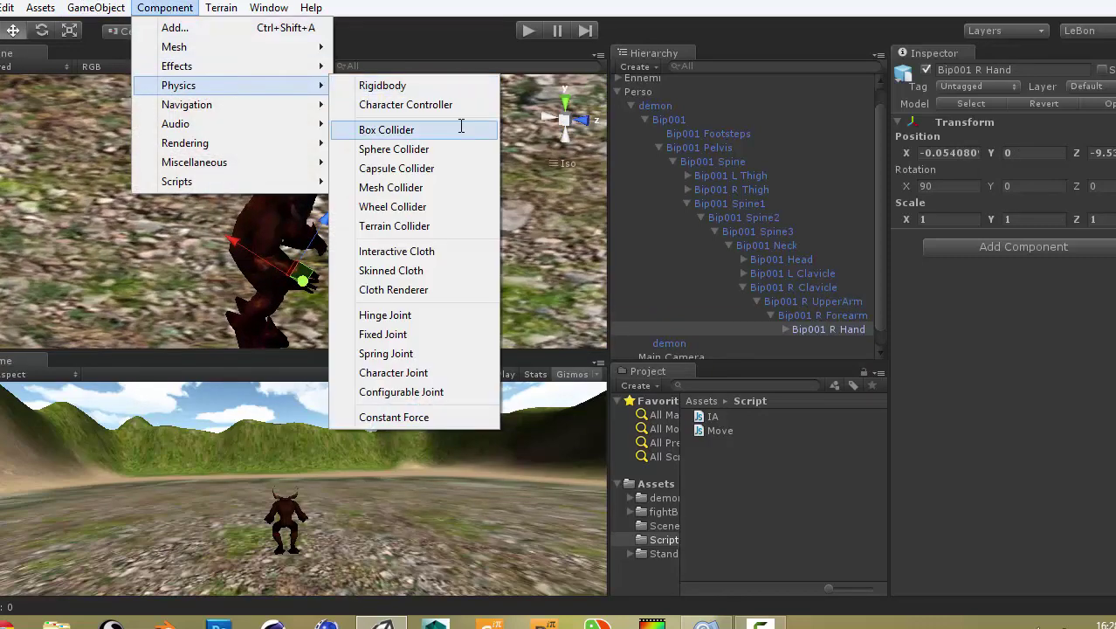
pyautogui.click(386, 130)
pyautogui.scroll(-2, 345, 219)
pyautogui.scroll(-2, 345, 219)
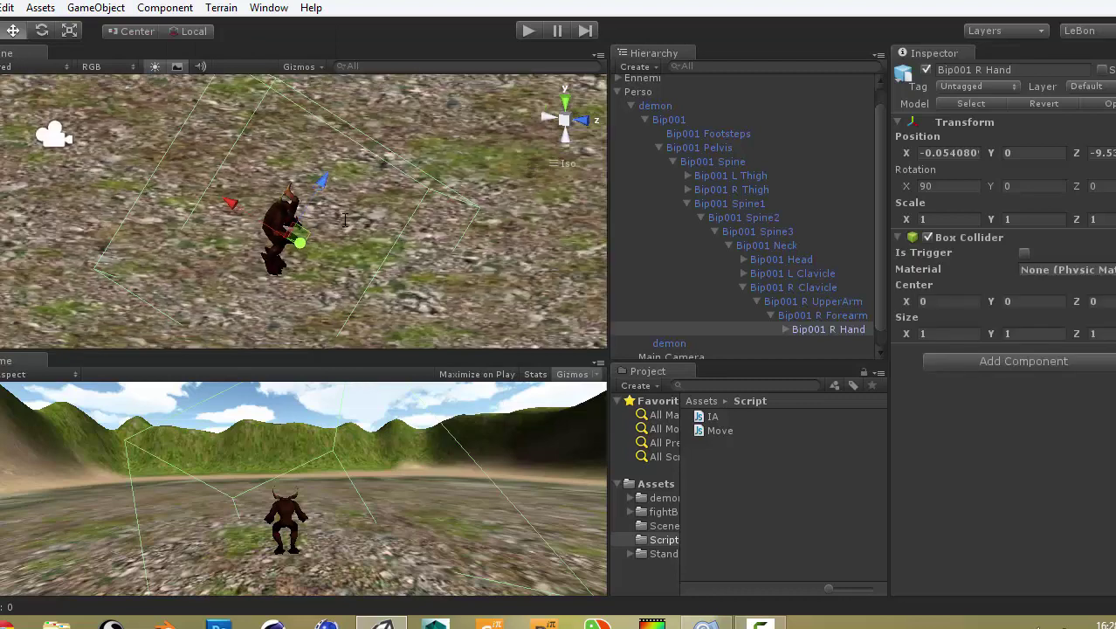
pyautogui.scroll(1, 345, 219)
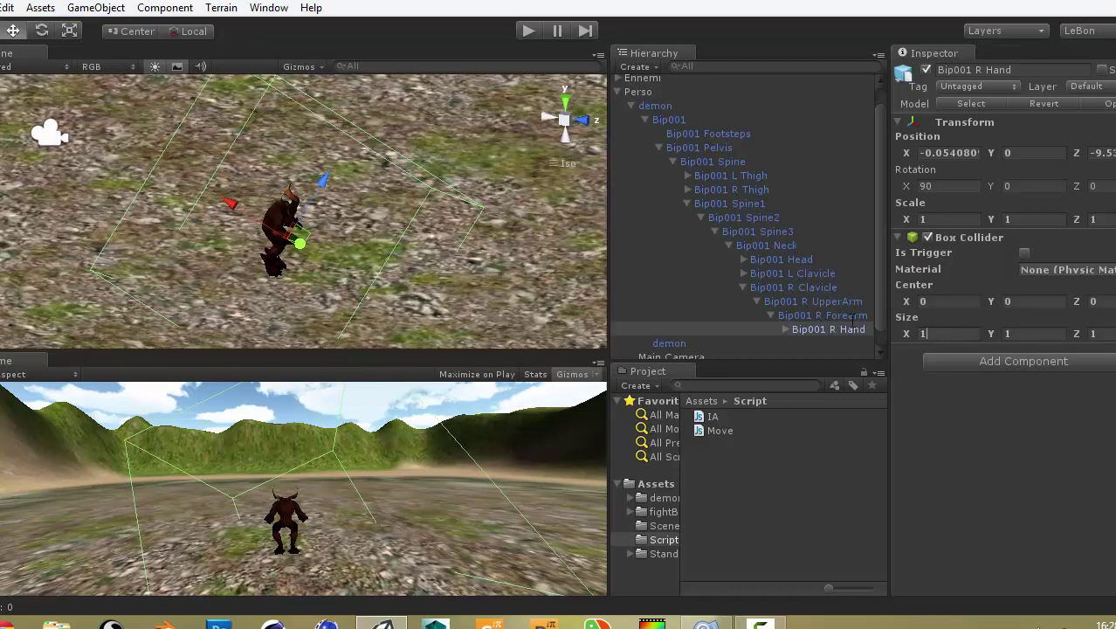
pyautogui.write('0.2')
pyautogui.press('Tab')
pyautogui.write('0.2')
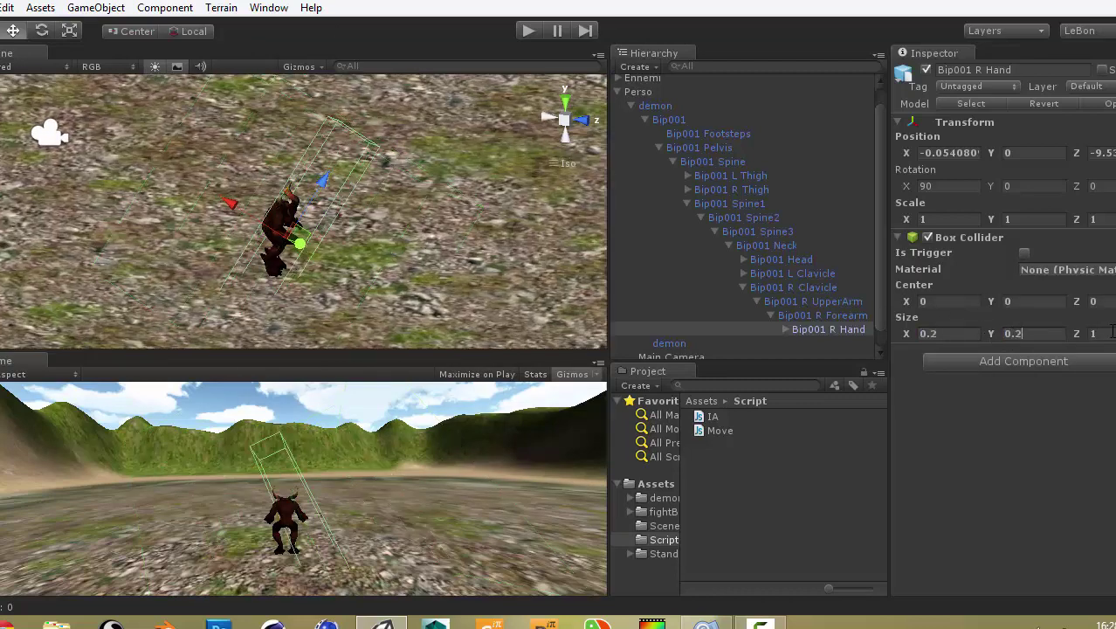
pyautogui.press('Tab')
pyautogui.write('0.2')
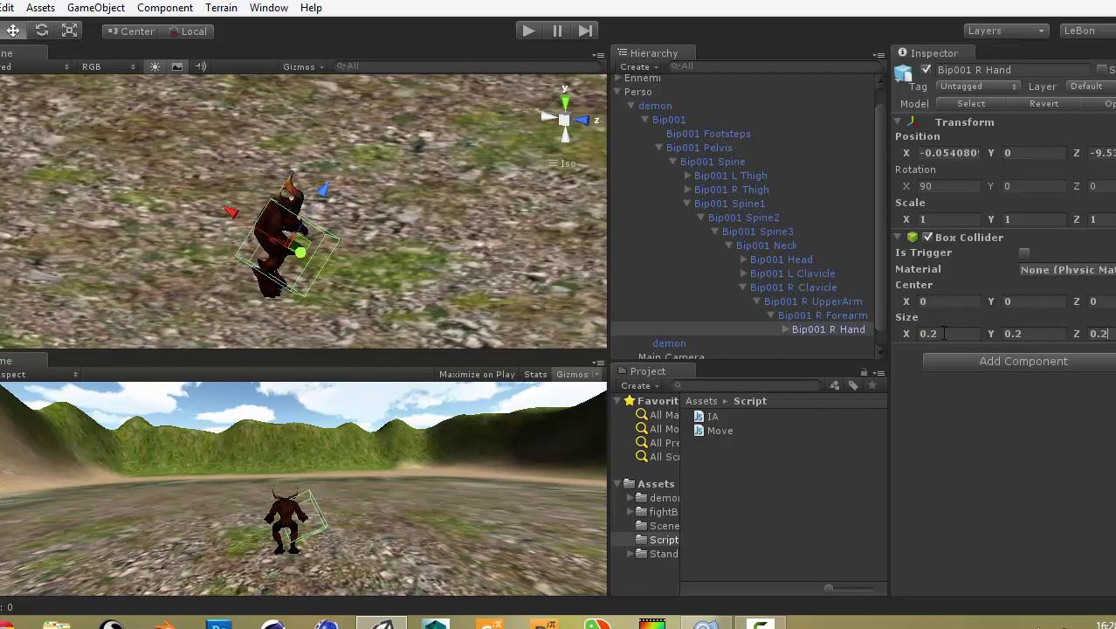
# Shrink the hand's collider to 0.1 × 0.1 × 0.1
pyautogui.click(935, 332)
pyautogui.write('0.1')
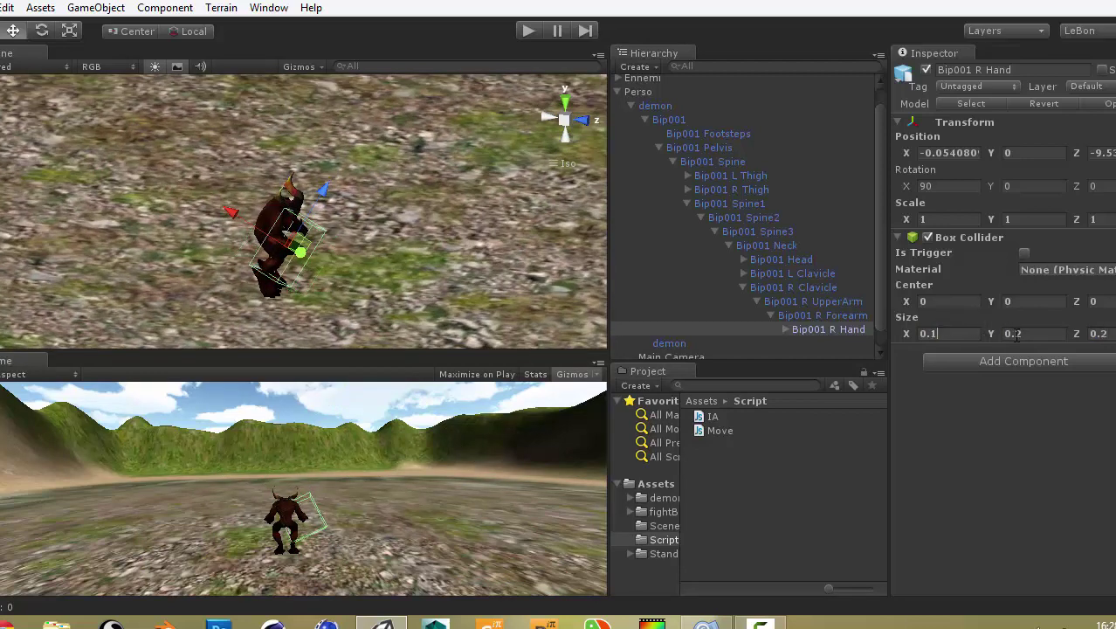
pyautogui.press('Tab')
pyautogui.write('0.1')
pyautogui.press('Tab')
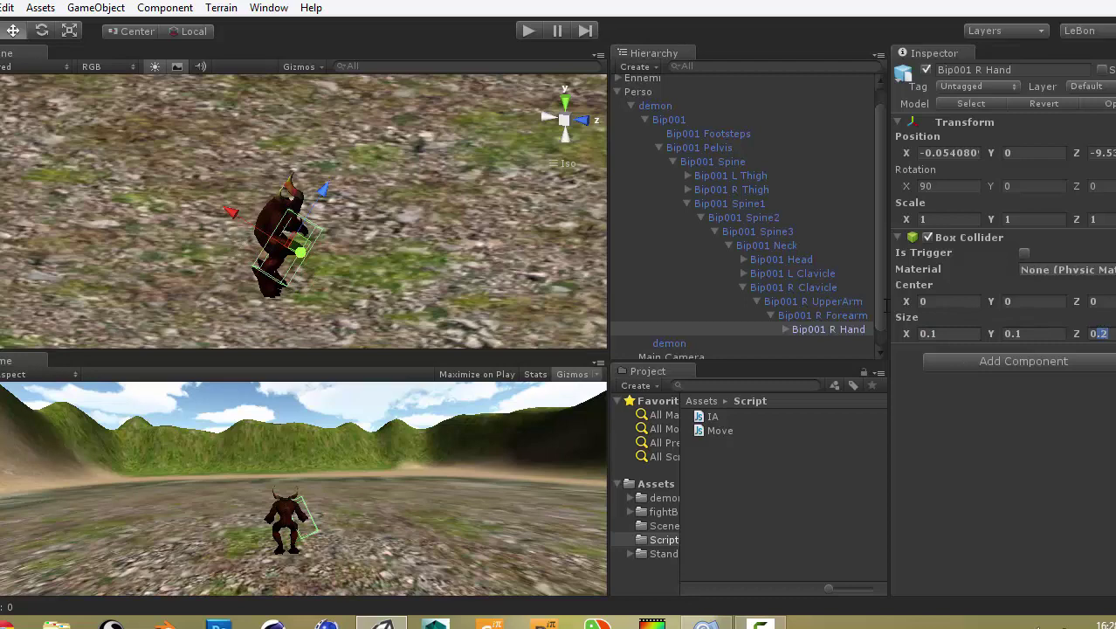
pyautogui.write('01')
pyautogui.press('BackSpace')
pyautogui.write('.1')
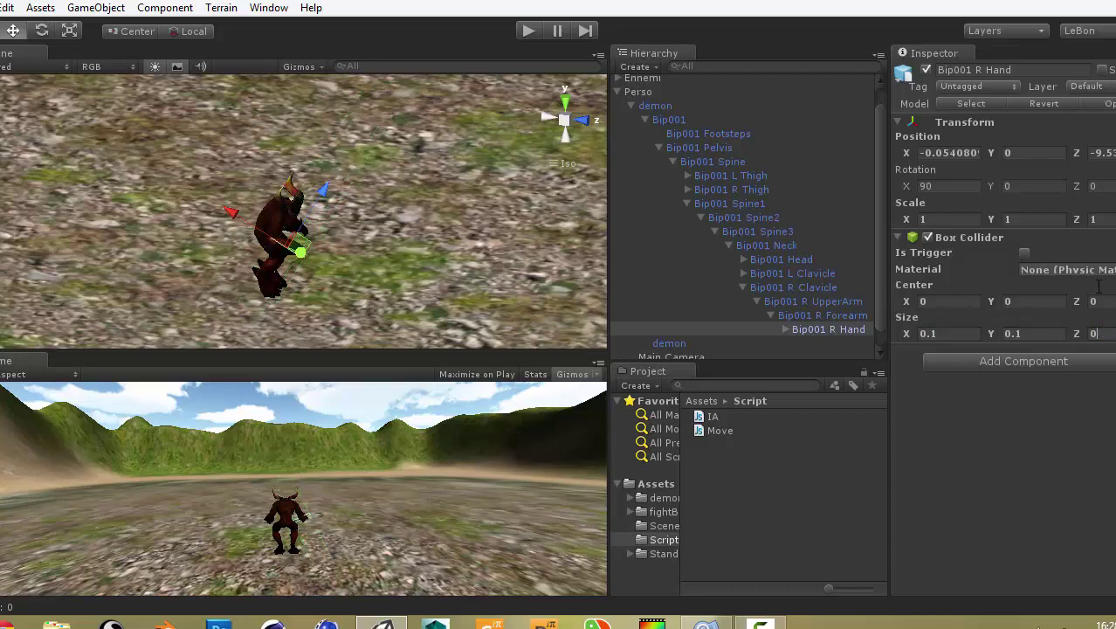
pyautogui.scroll(5, 376, 216)
pyautogui.keyDown('alt'); pyautogui.moveTo(375, 216); pyautogui.dragTo(400, 201); pyautogui.keyUp('alt')
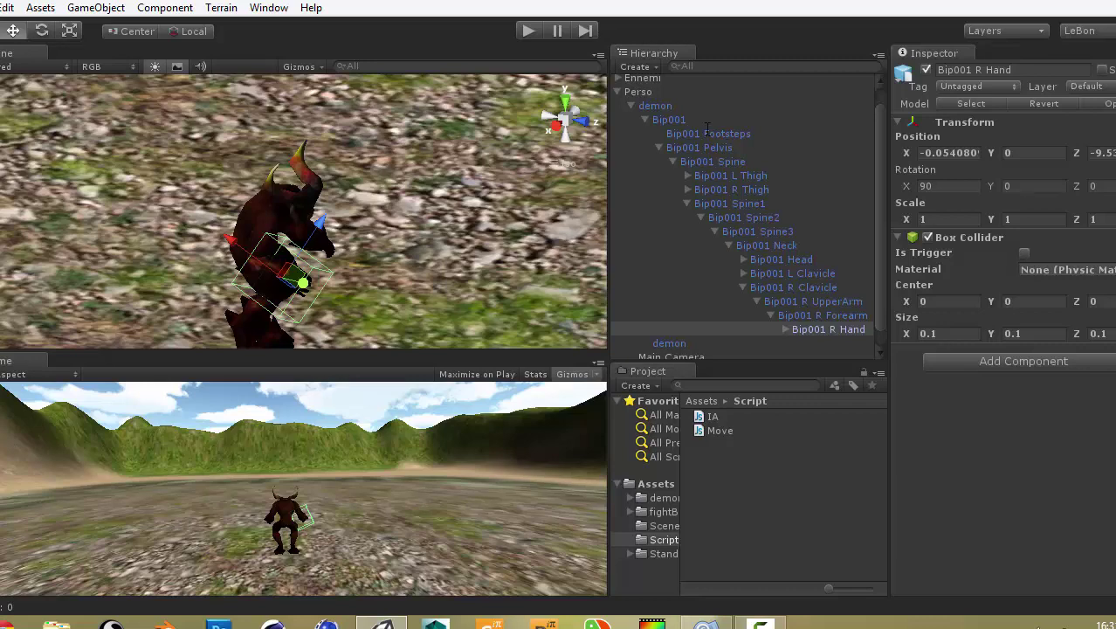
pyautogui.moveTo(309, 261)
pyautogui.keyDown('alt'); pyautogui.mouseDown()
pyautogui.moveTo(183, 276)
pyautogui.moveTo(651, 273)
pyautogui.mouseUp(); pyautogui.keyUp('alt')
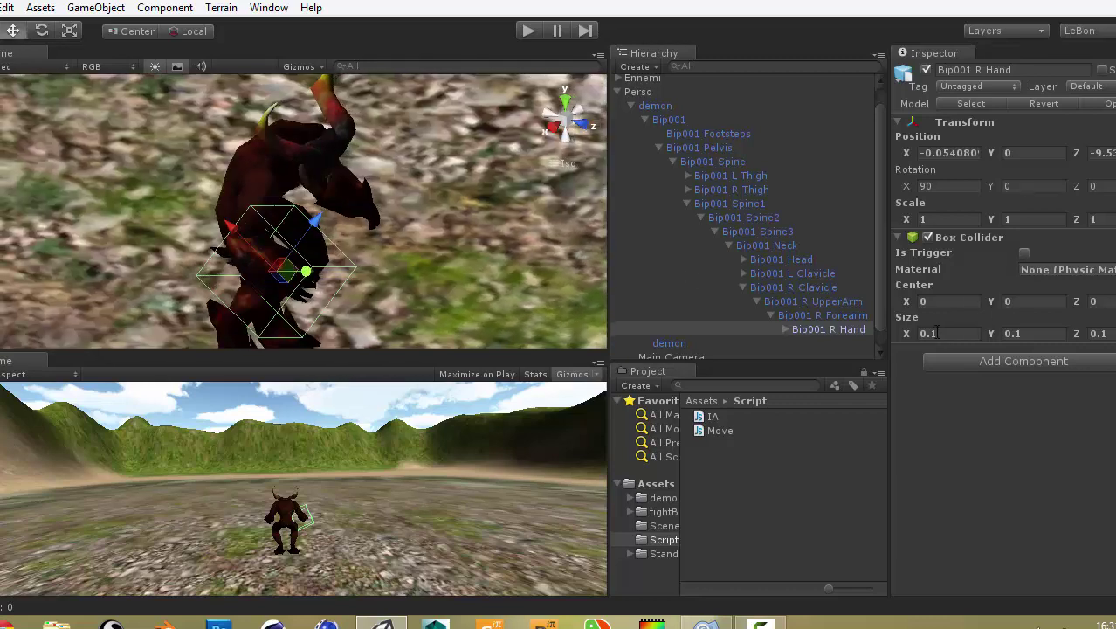
# Set the collider size to 0.05 × 0.05 × 0.05 and tick Is Trigger
pyautogui.write('0.05')
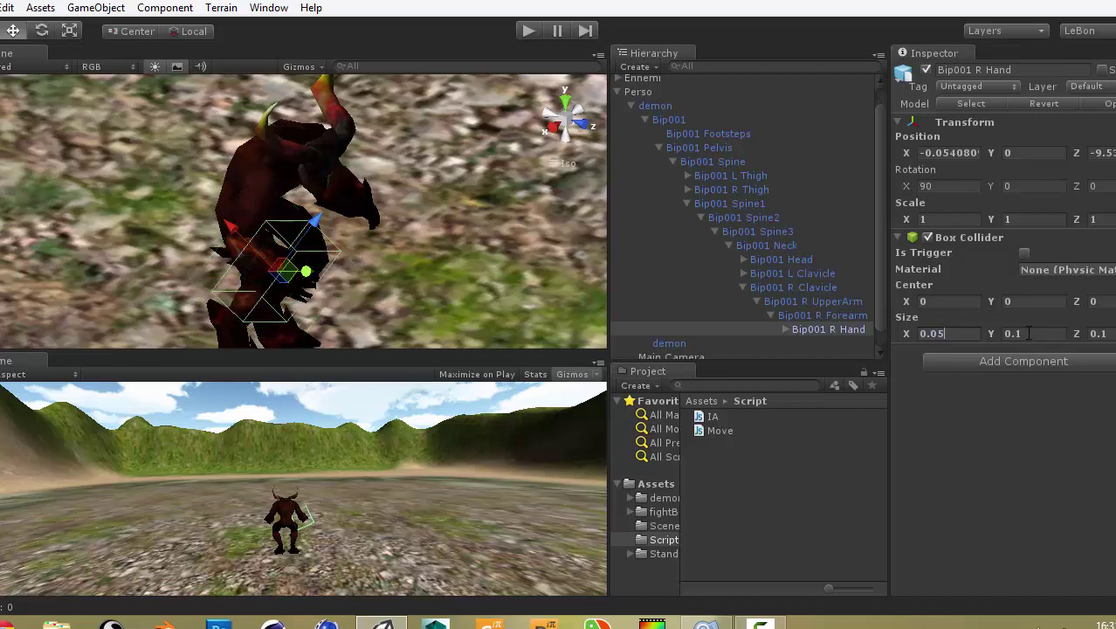
pyautogui.doubleClick(1024, 333)
pyautogui.write('0.05')
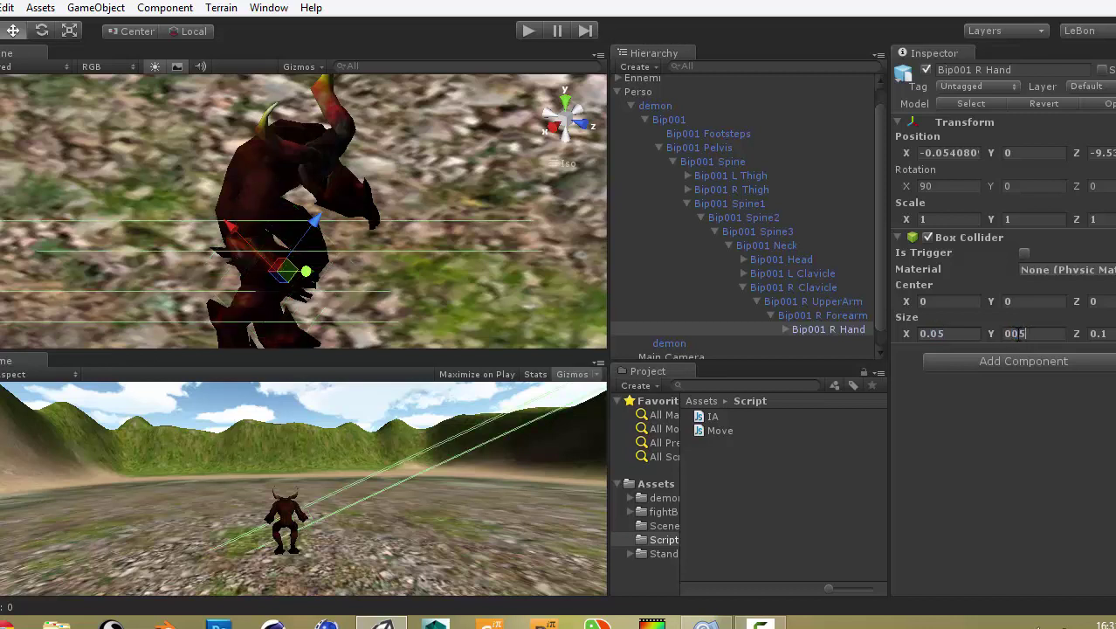
pyautogui.press('Return')
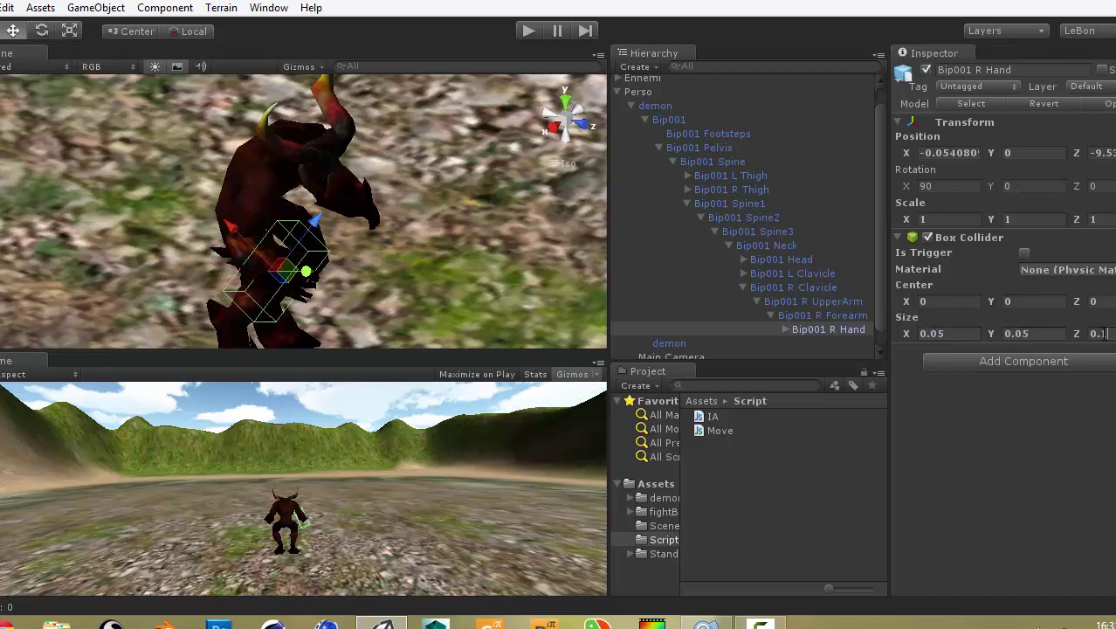
pyautogui.write('0.05')
pyautogui.press('Return')
pyautogui.moveTo(364, 221)
pyautogui.keyDown('alt'); pyautogui.mouseDown()
pyautogui.moveTo(425, 190)
pyautogui.moveTo(375, 226)
pyautogui.moveTo(477, 232)
pyautogui.mouseUp(); pyautogui.keyUp('alt')
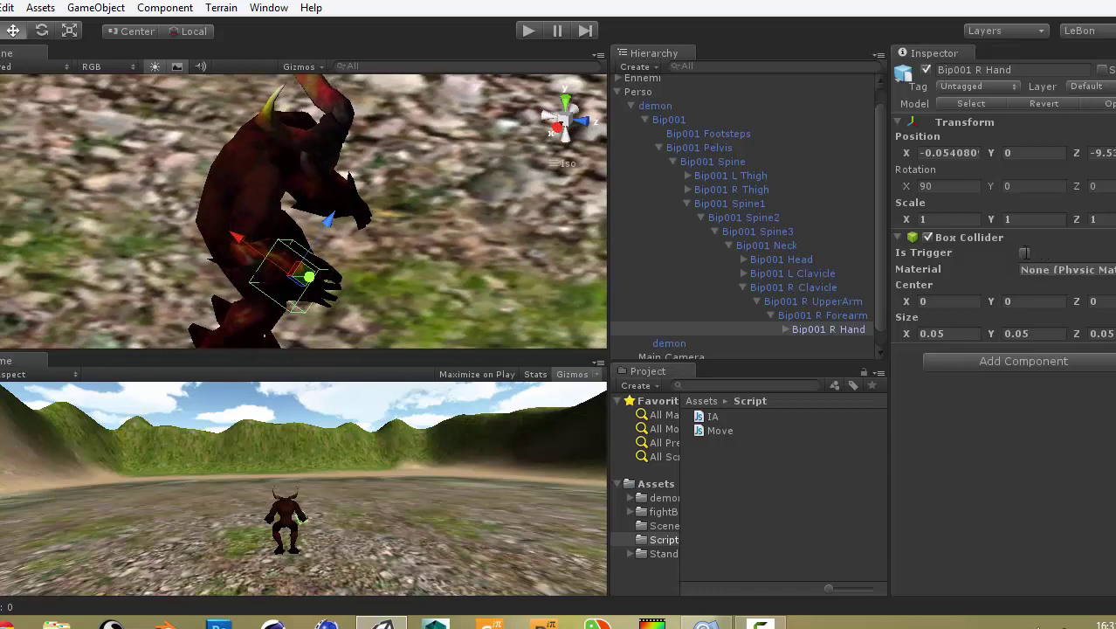
pyautogui.click(1025, 252)
# Add a Rigidbody to the right hand with Use Gravity off and Is Kinematic on
pyautogui.click(164, 8)
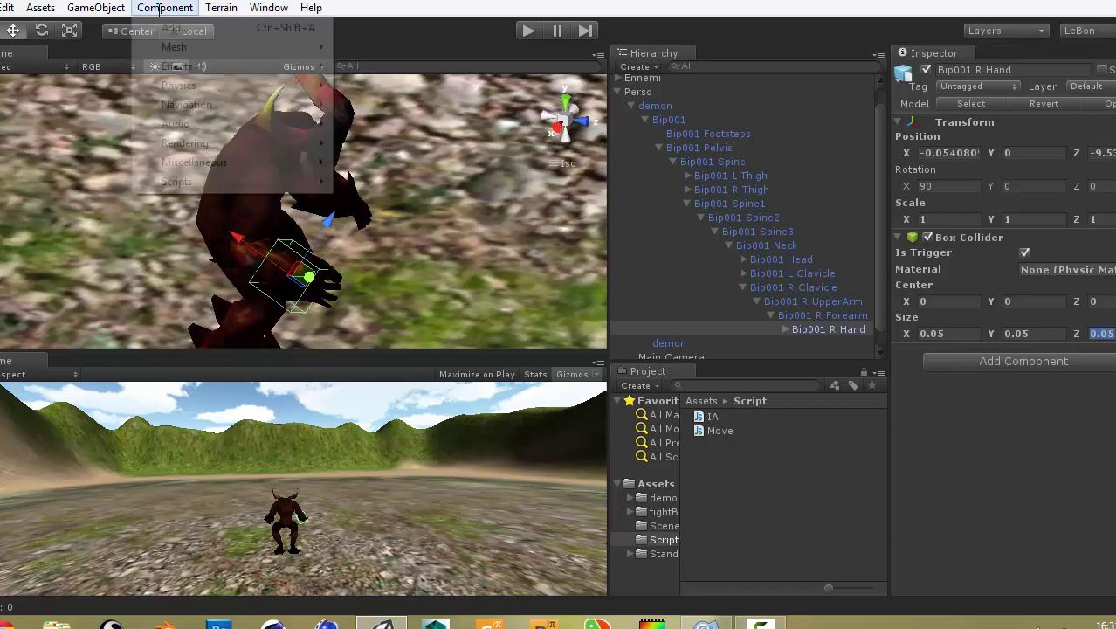
pyautogui.moveTo(217, 85)
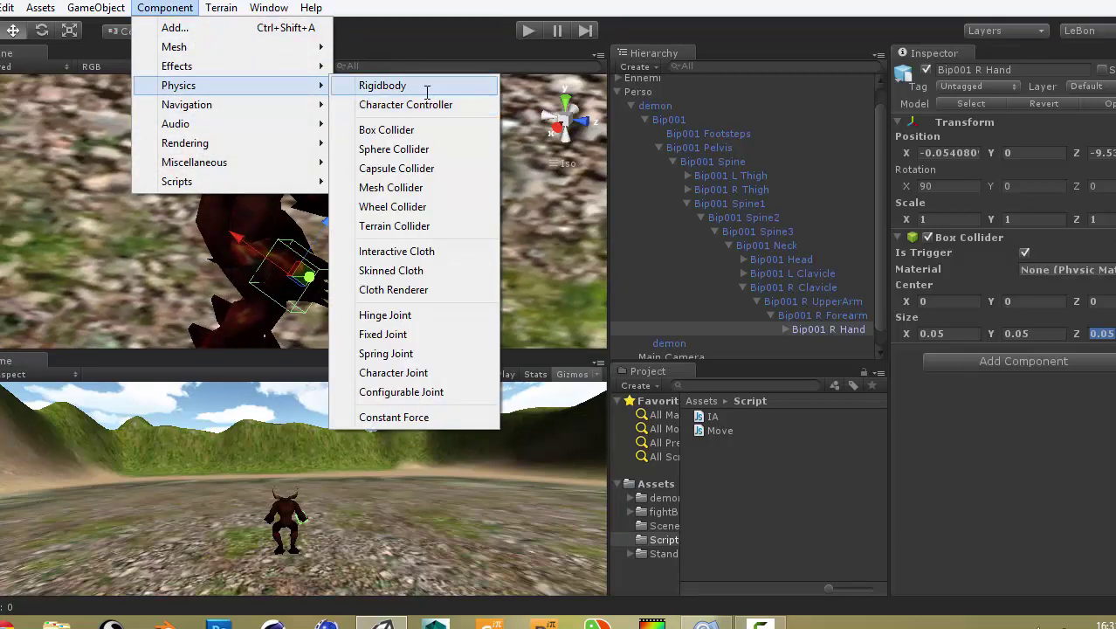
pyautogui.click(410, 85)
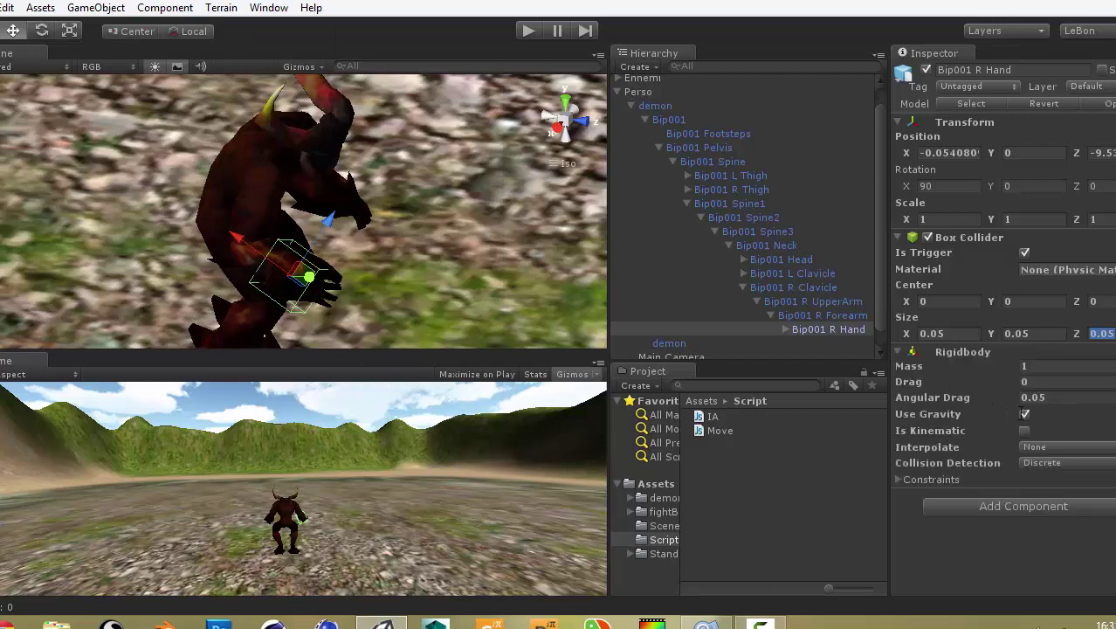
pyautogui.click(1025, 414)
pyautogui.click(1025, 430)
# Collapse the Bip001 branches and resize the hand's box collider to 0.07 × 0.05 × 0.07
pyautogui.click(659, 147)
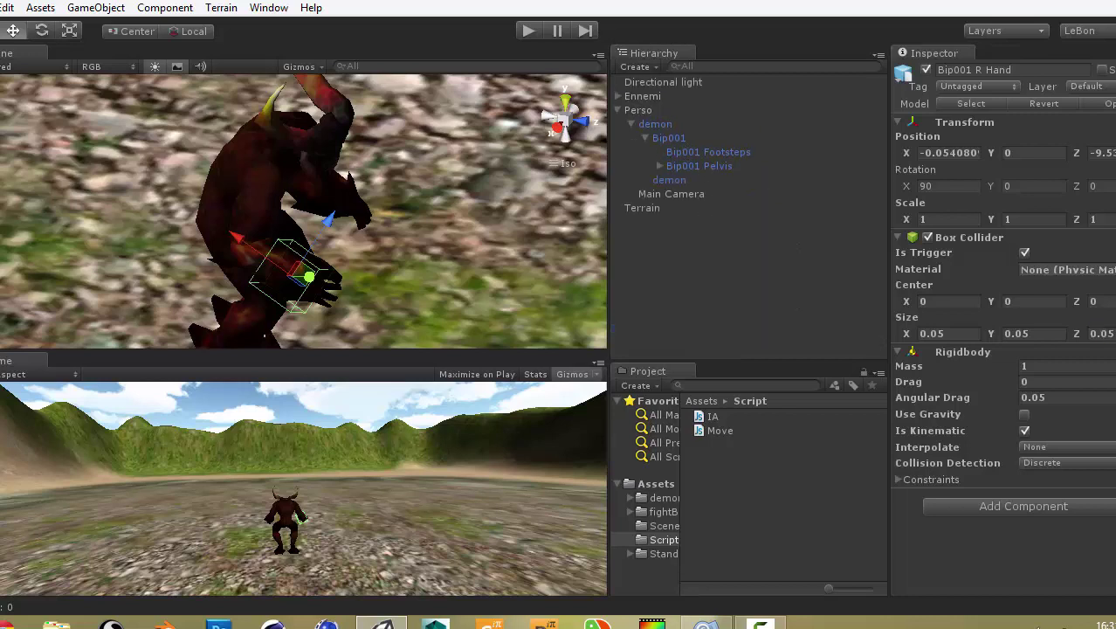
pyautogui.click(646, 137)
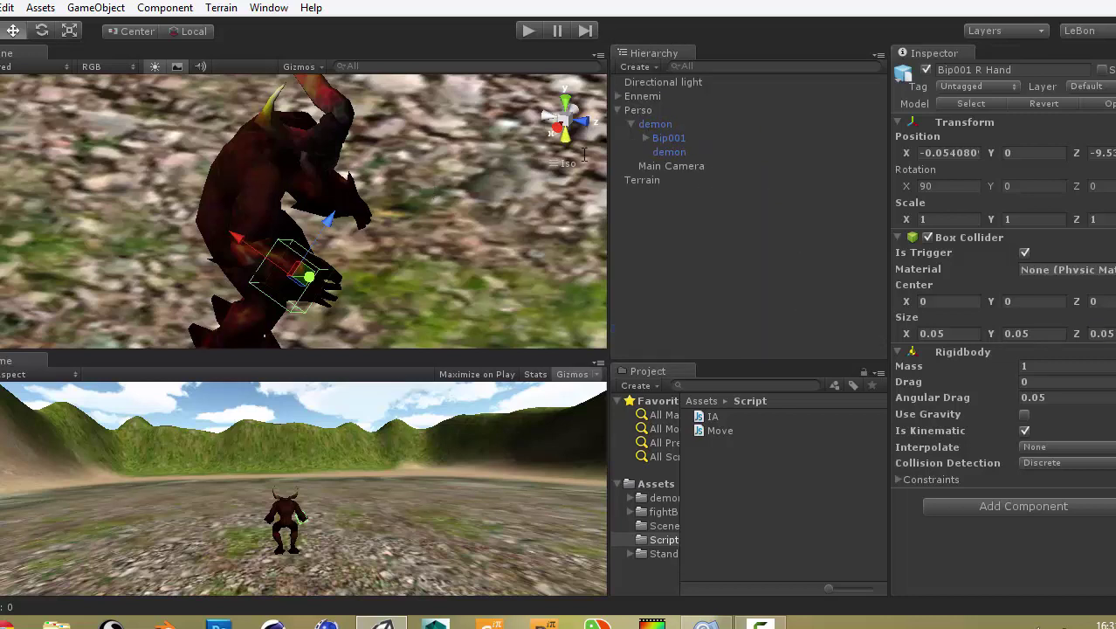
pyautogui.write('7')
pyautogui.click(1030, 332)
pyautogui.write('7')
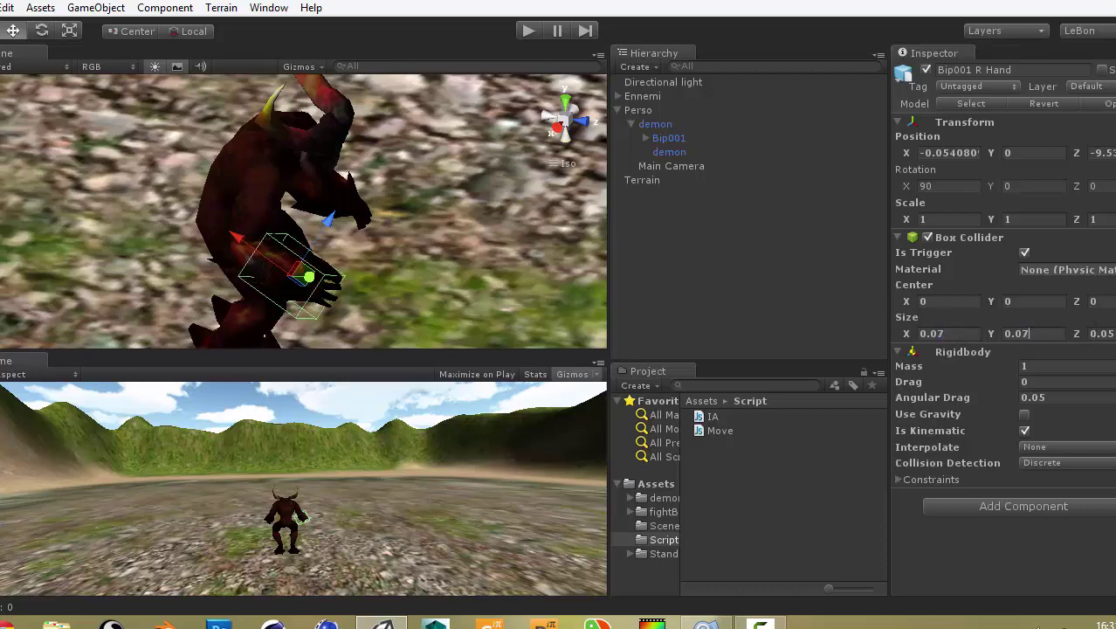
pyautogui.write('7')
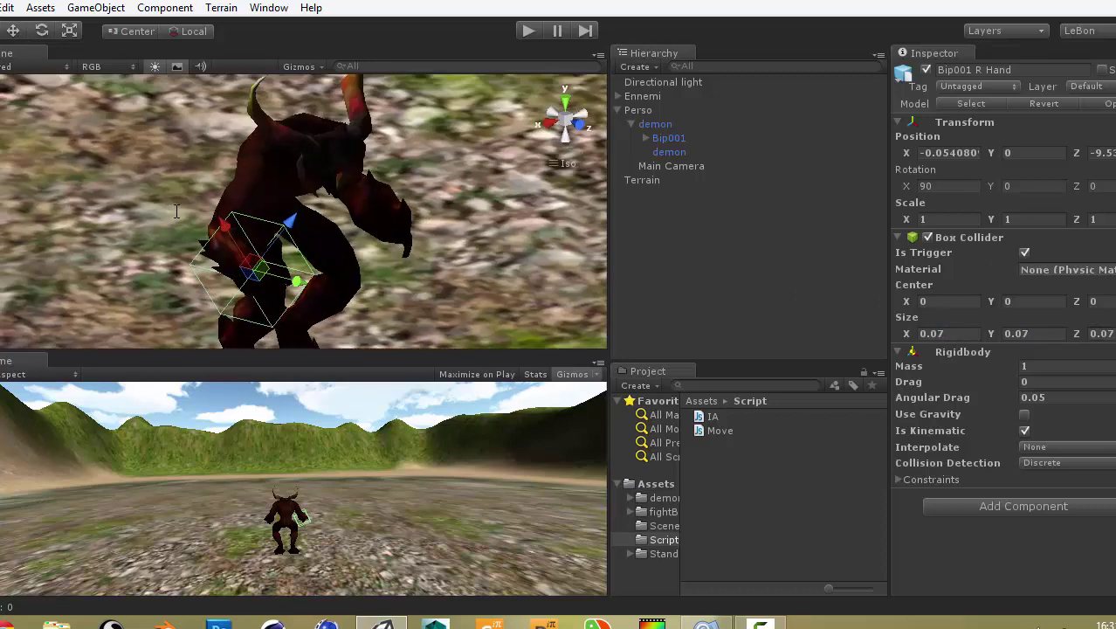
pyautogui.moveTo(489, 262)
pyautogui.keyDown('alt'); pyautogui.mouseDown()
pyautogui.moveTo(561, 256)
pyautogui.moveTo(581, 278)
pyautogui.mouseUp(); pyautogui.keyUp('alt')
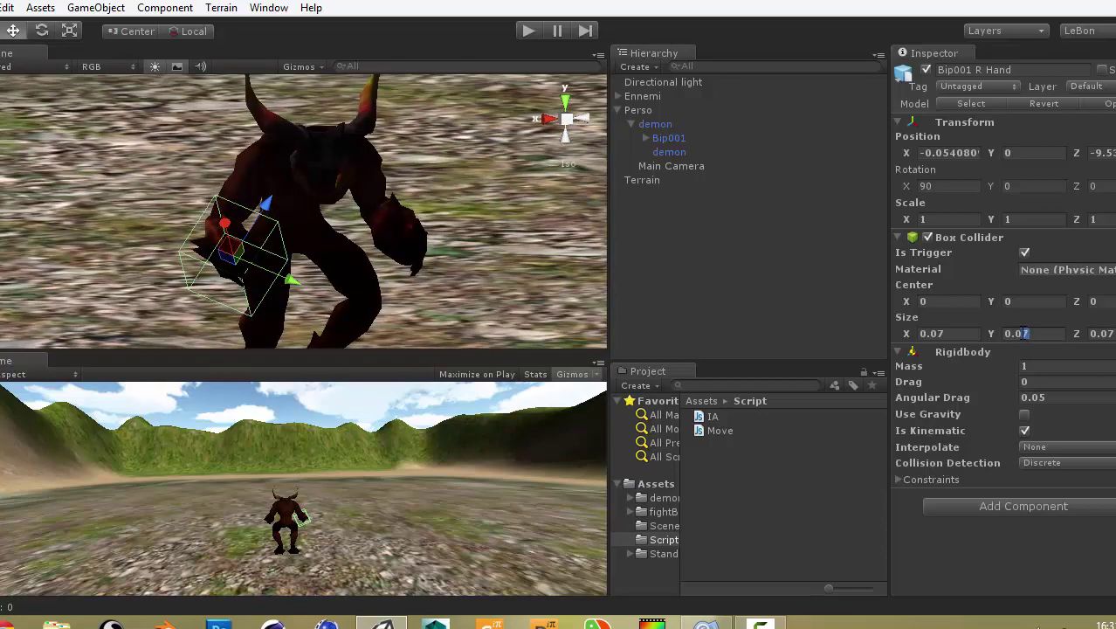
pyautogui.write('5')
pyautogui.keyDown('alt'); pyautogui.moveTo(201, 262); pyautogui.dragTo(194, 267); pyautogui.keyUp('alt')
# Add a PunchDemon tag as Element 3 in the Tag Manager, then select Perso
pyautogui.click(961, 86)
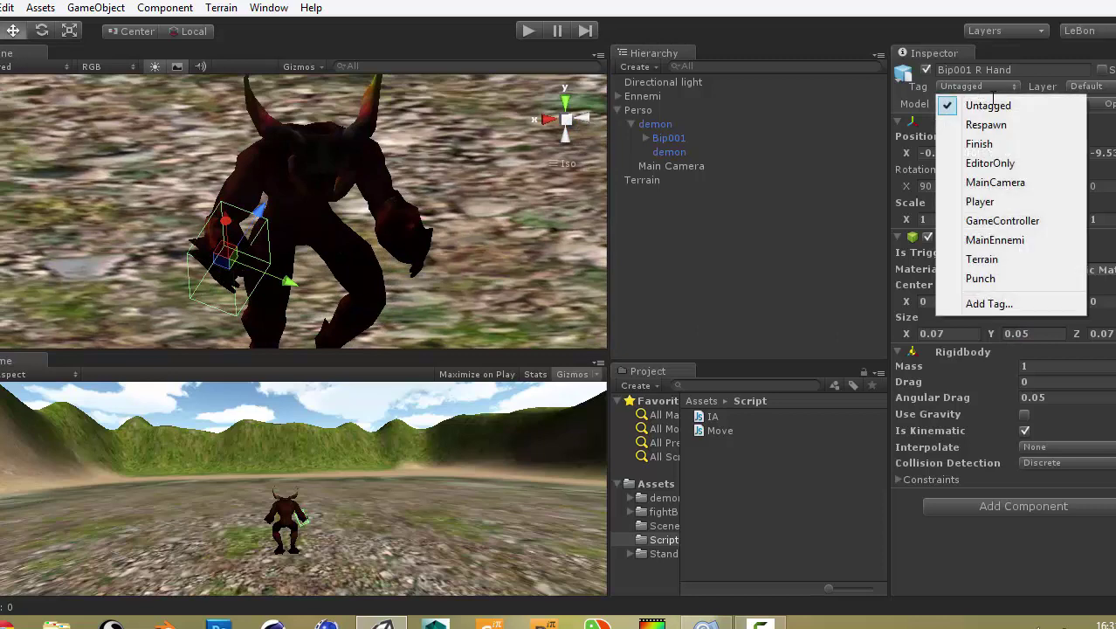
pyautogui.click(1013, 302)
pyautogui.click(1062, 164)
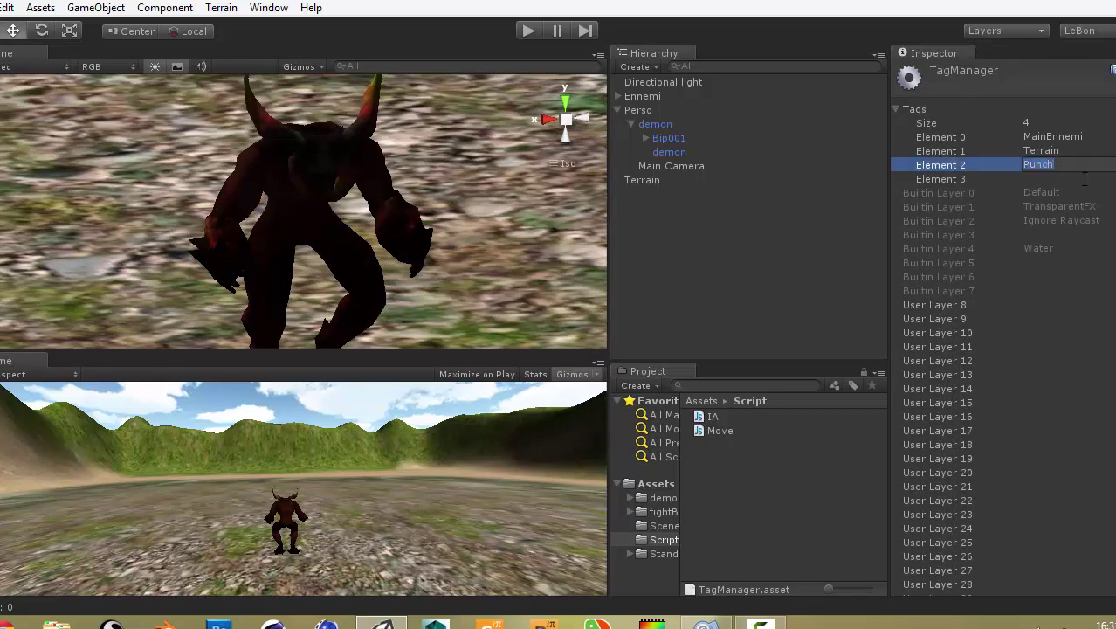
pyautogui.click(1084, 178)
pyautogui.write('Punc')
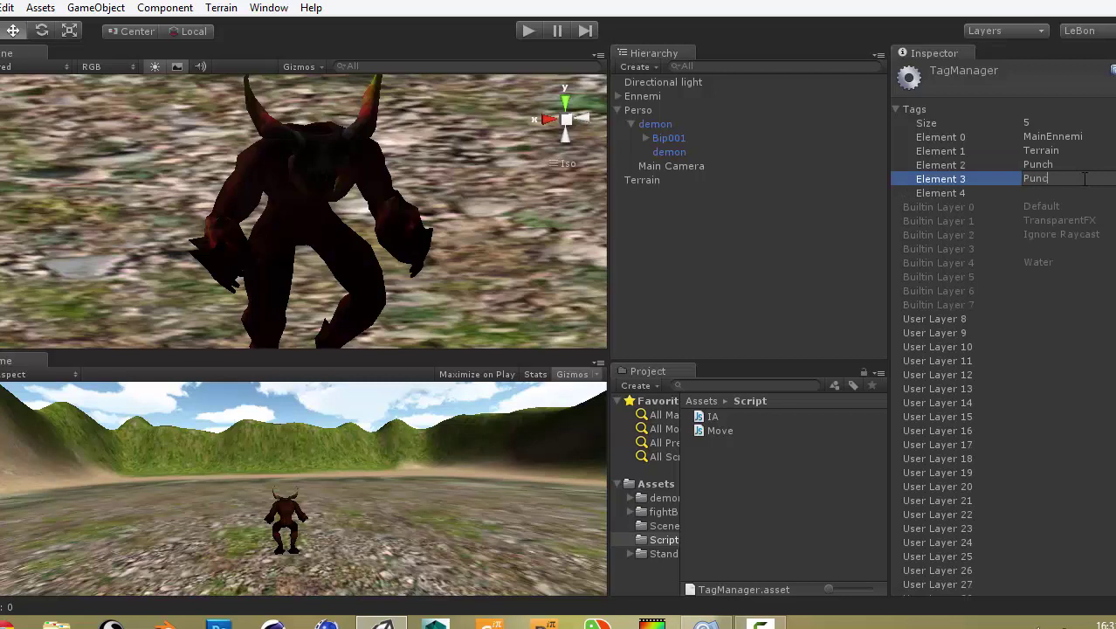
pyautogui.write('hDemon')
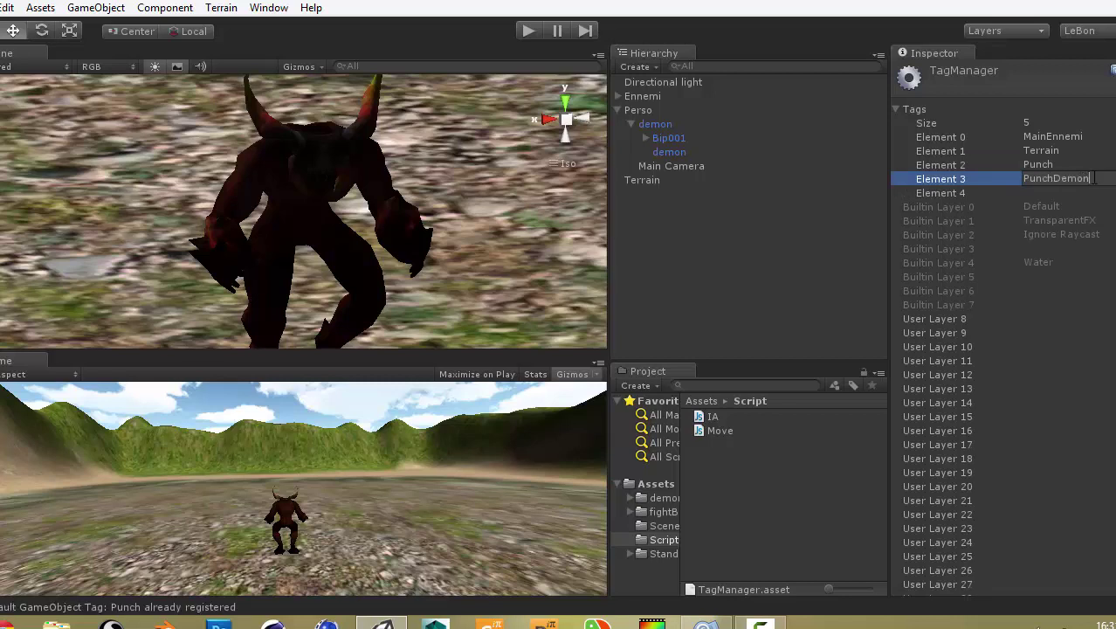
pyautogui.press('Return')
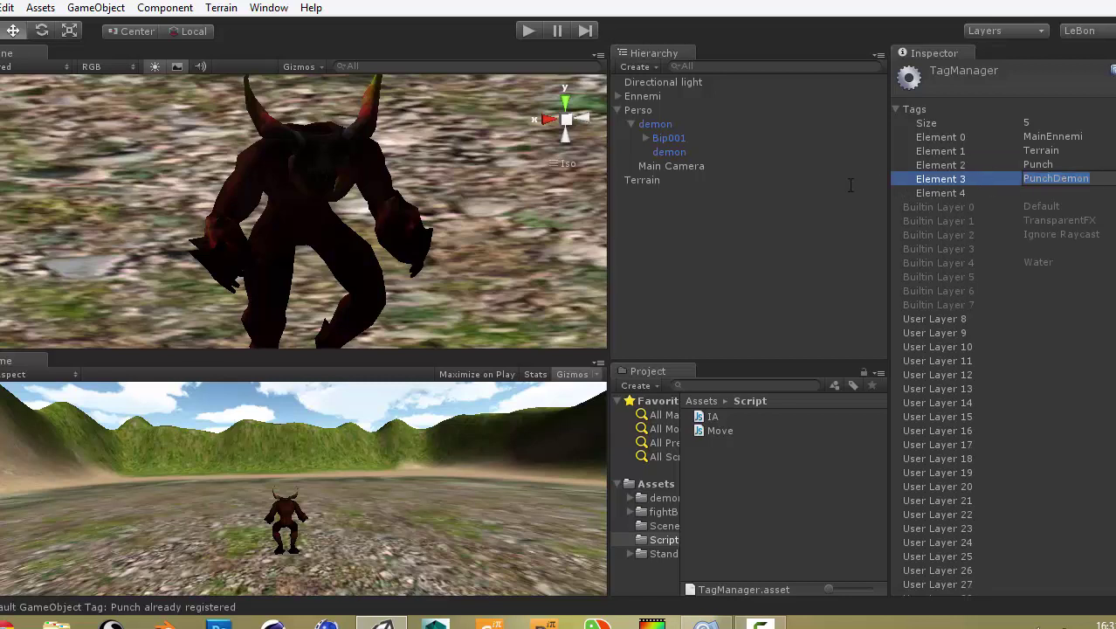
pyautogui.click(794, 207)
pyautogui.click(637, 110)
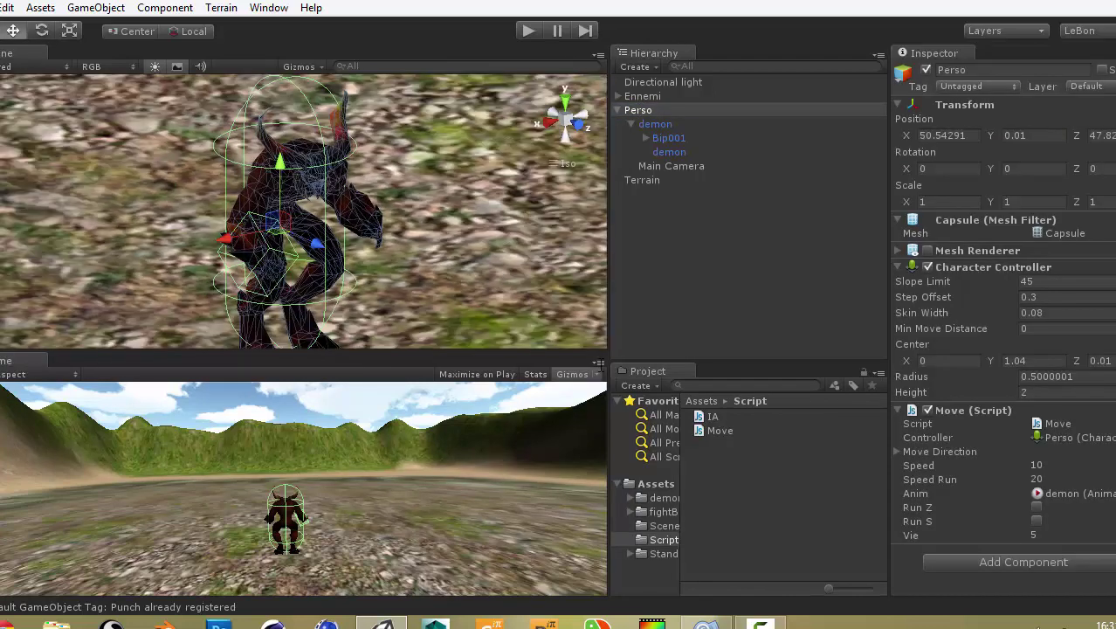
# Maximize the Game view and enter Play mode with Ctrl+P
pyautogui.click(601, 361)
pyautogui.click(622, 379)
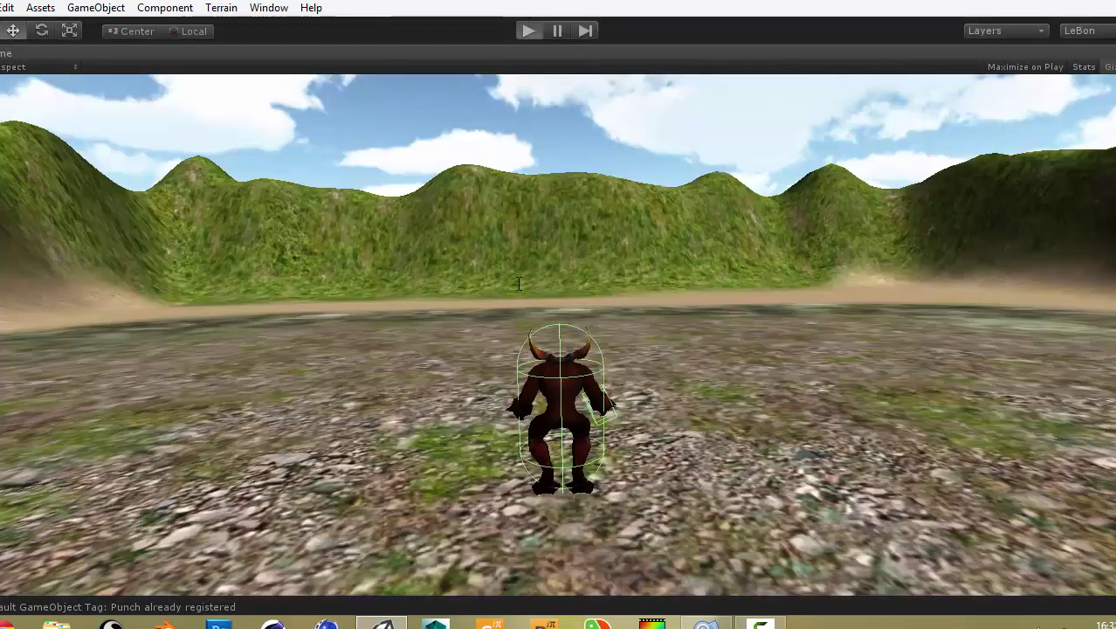
pyautogui.hotkey('ctrl', 'p')
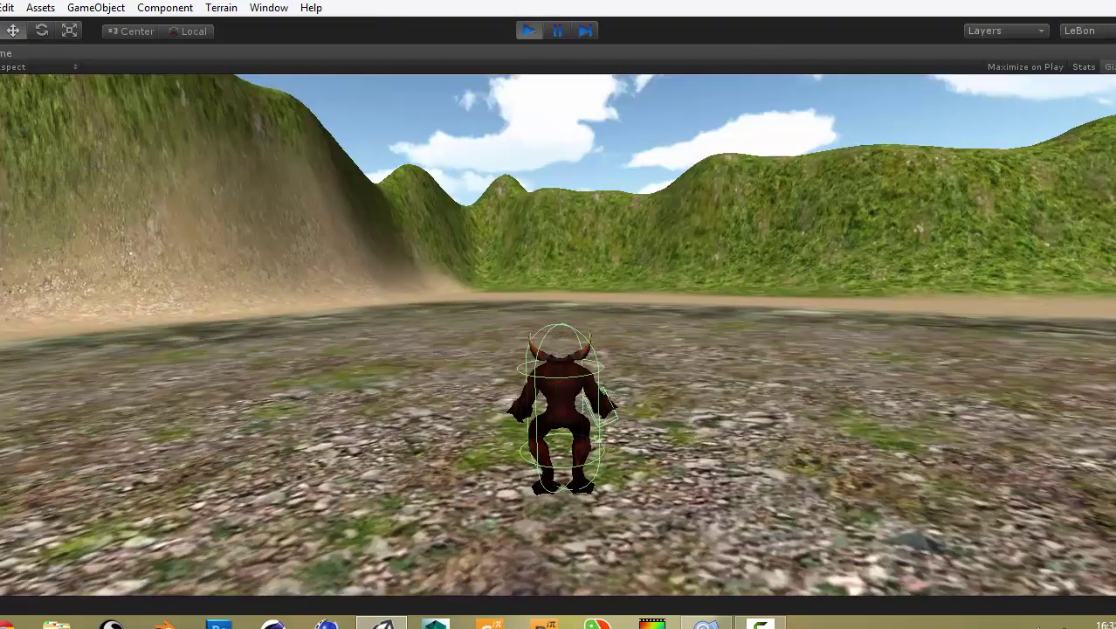
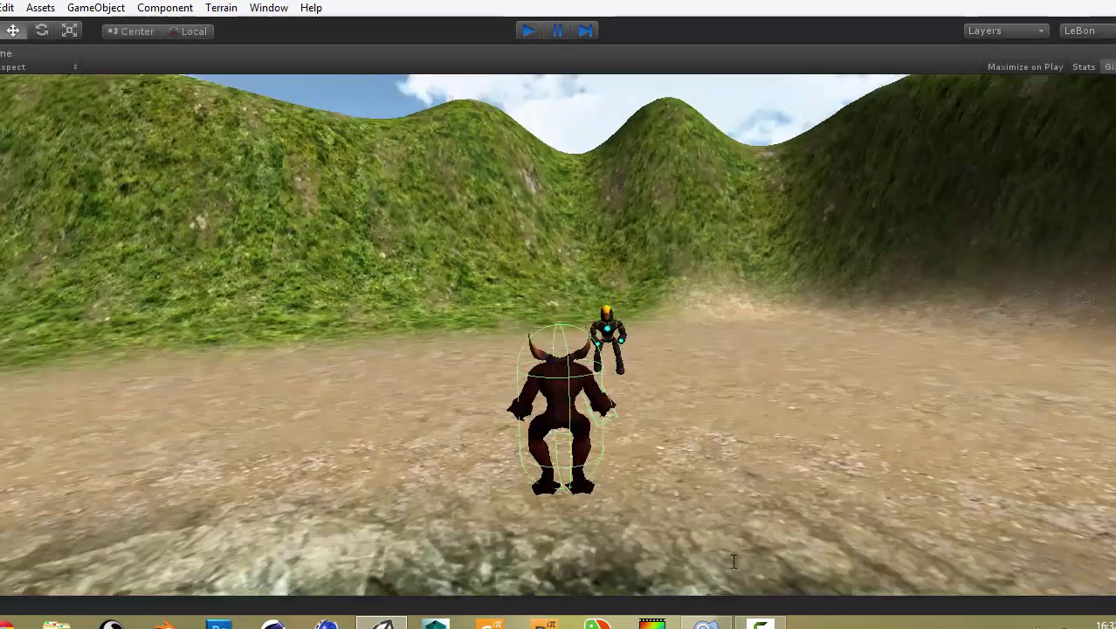
# Stop the game test and switch to Move.js in MonoDevelop
pyautogui.hotkey('ctrl', 'p')
pyautogui.hotkey('alt', 'Tab')
# Add && to the end of the line 26 condition and select the !Input.GetKey(KeyCode.C) check on line 43
pyautogui.scroll(2, 556, 298)
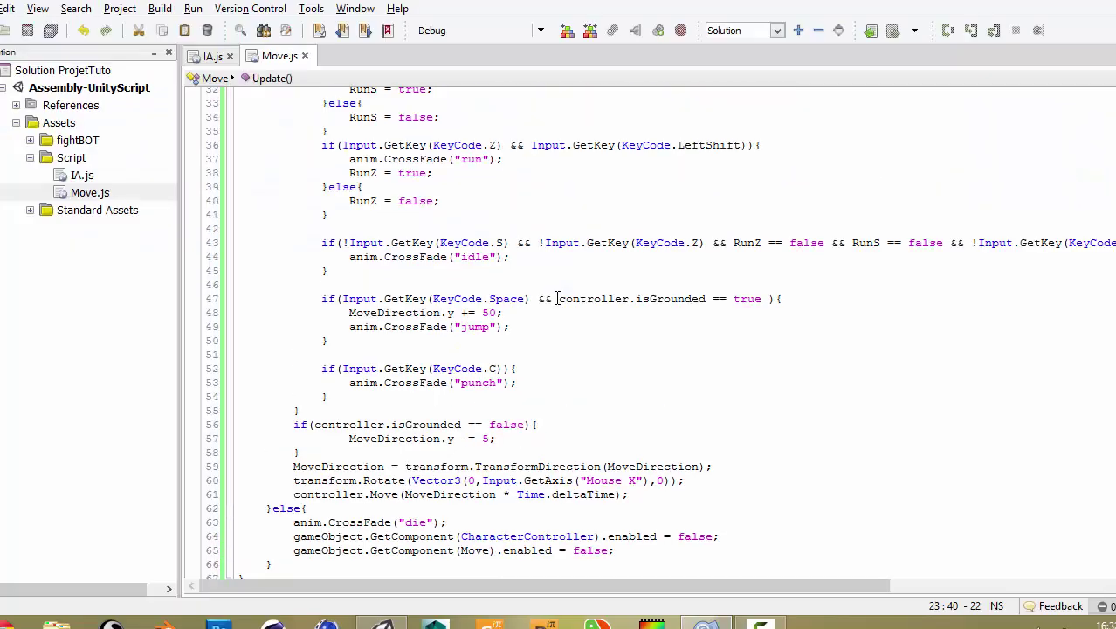
pyautogui.scroll(1, 556, 297)
pyautogui.scroll(1, 556, 298)
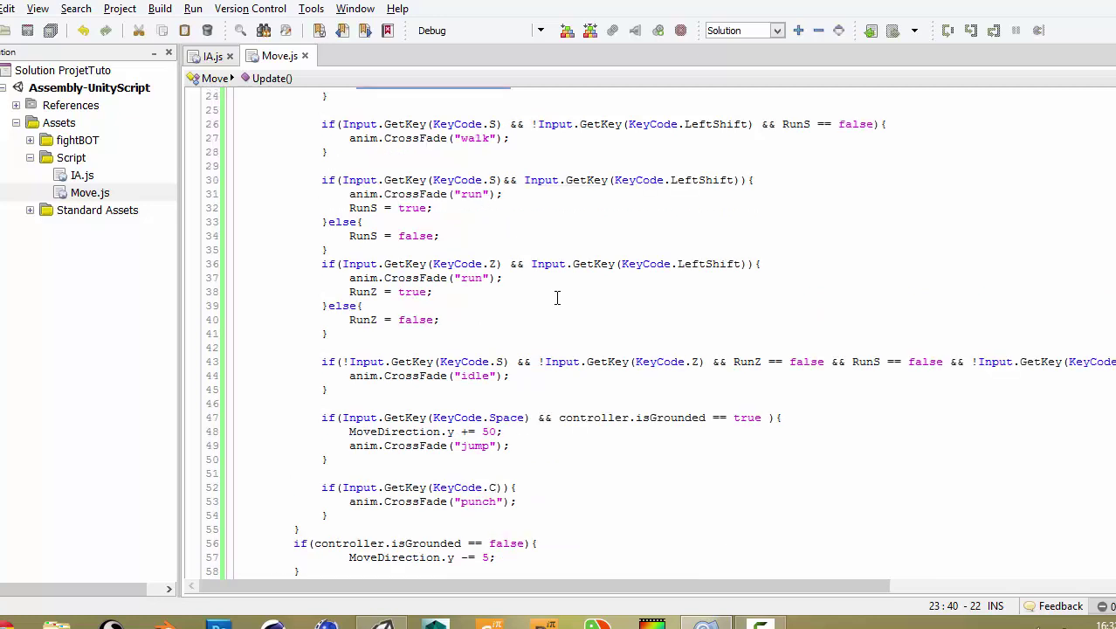
pyautogui.scroll(2, 556, 298)
pyautogui.scroll(1, 554, 298)
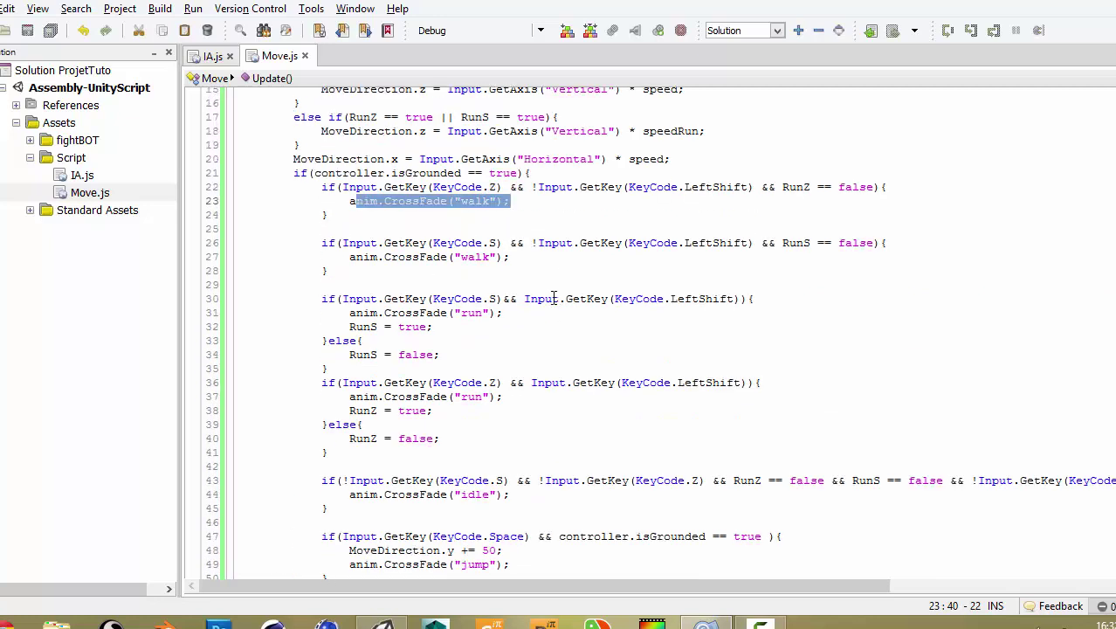
pyautogui.click(876, 243)
pyautogui.write('&&')
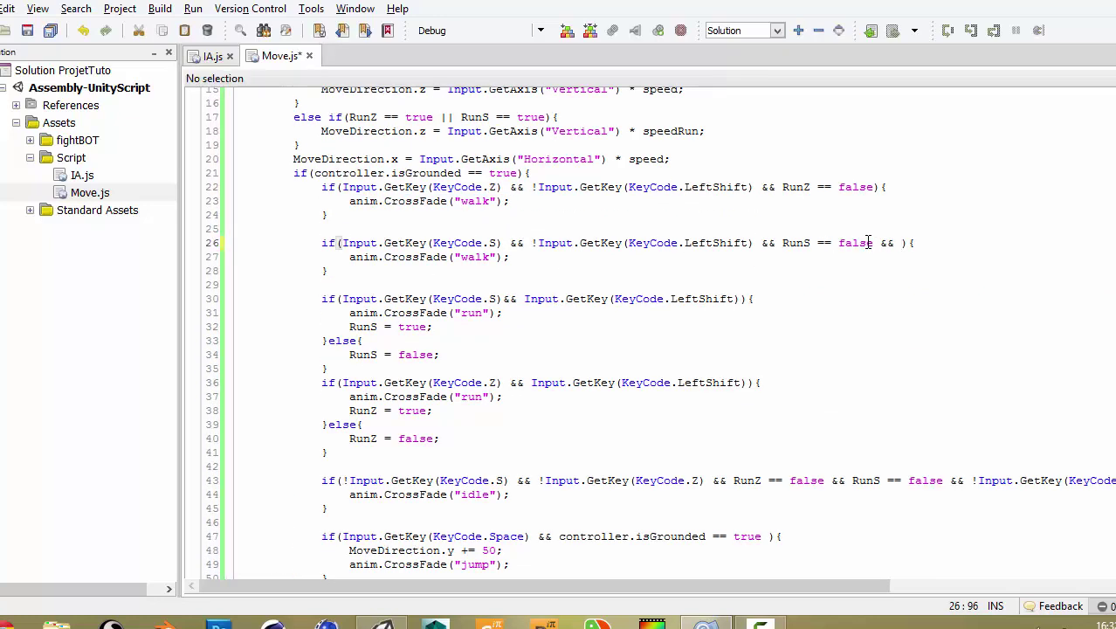
pyautogui.moveTo(715, 586); pyautogui.dragTo(1007, 525)
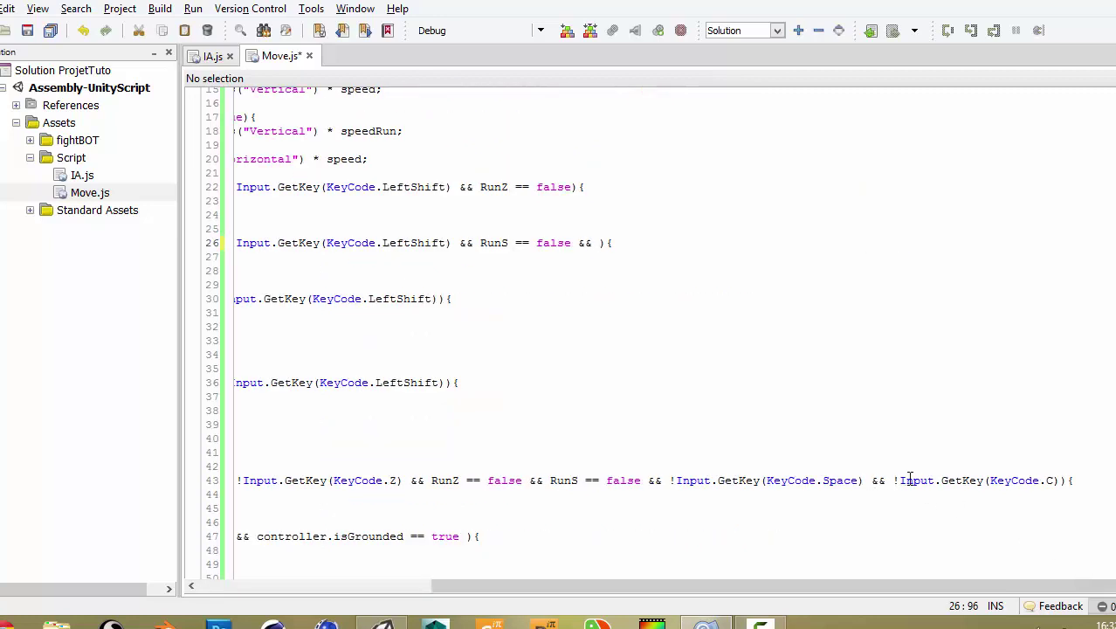
pyautogui.moveTo(893, 481); pyautogui.dragTo(931, 481)
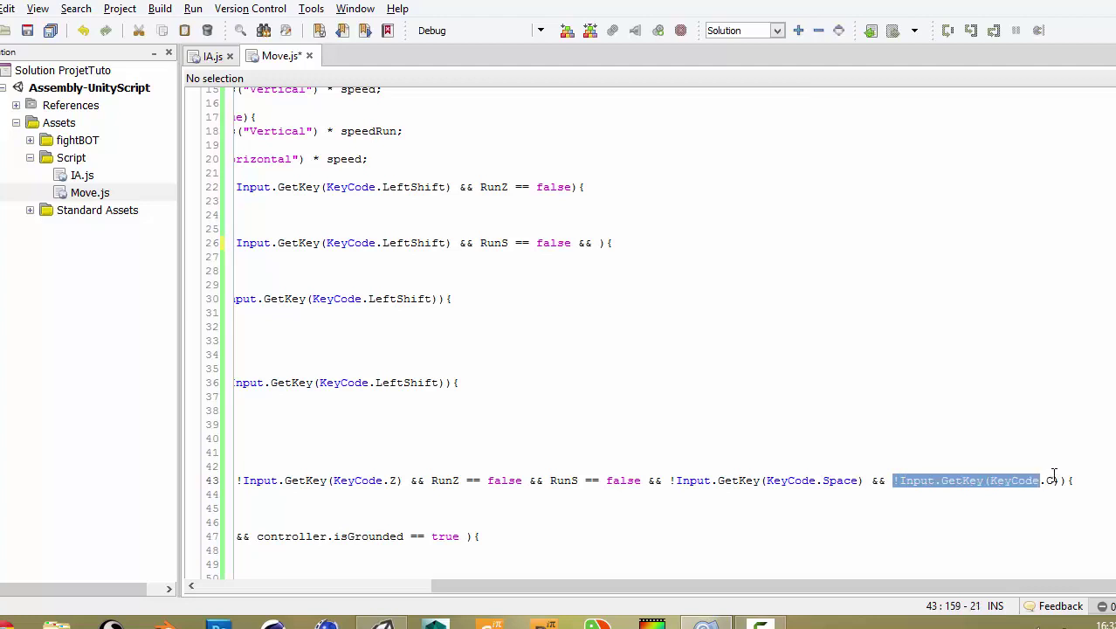
pyautogui.moveTo(999, 476); pyautogui.dragTo(1060, 480)
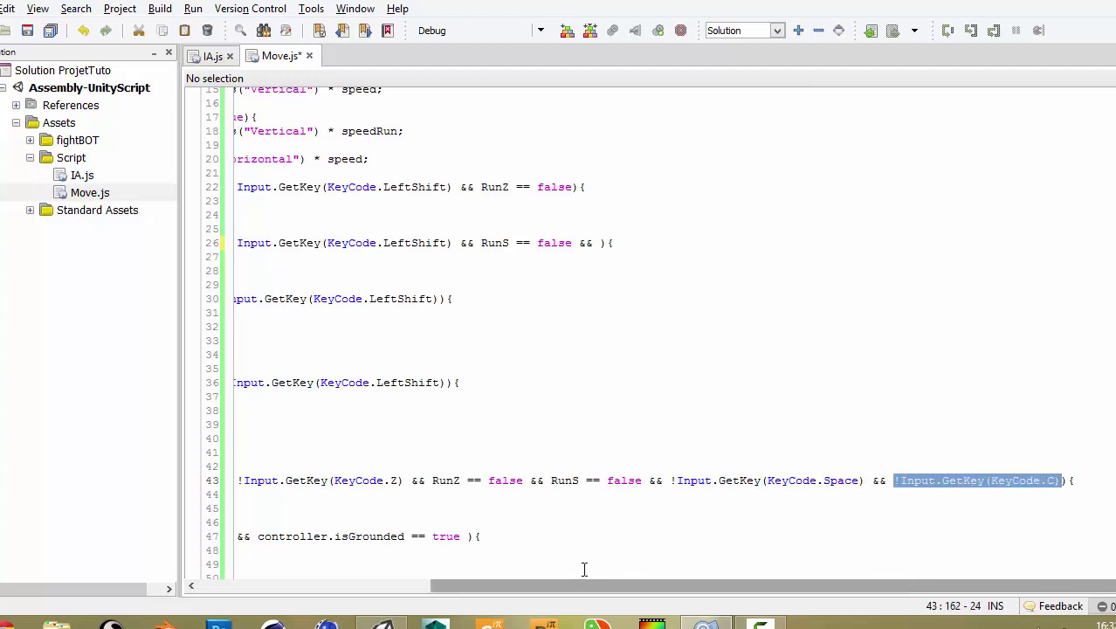
pyautogui.hscroll(-5, 567, 559)
# Paste the C-key check into the line 26 and line 22 conditions and save Move.js
pyautogui.click(901, 243)
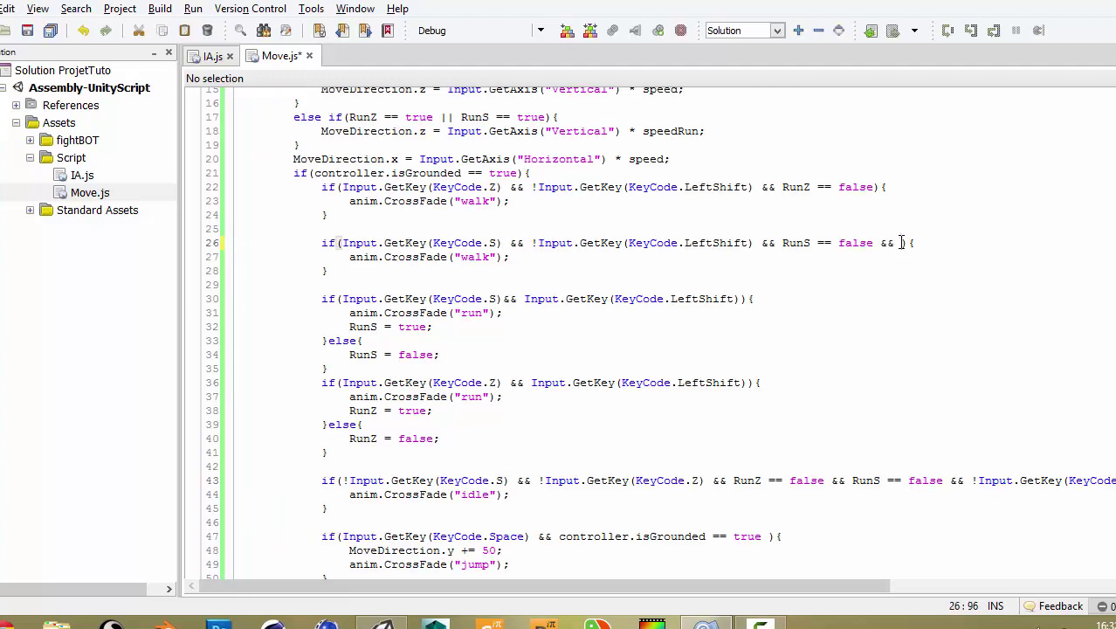
pyautogui.write('!Input.GetKey(KeyCode.C)')
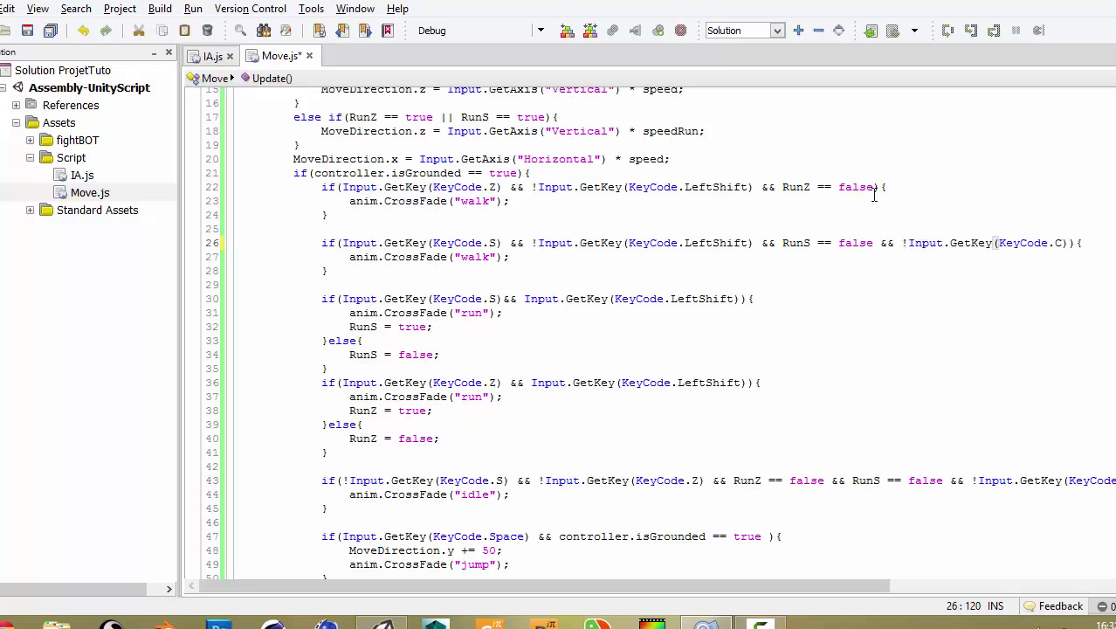
pyautogui.click(876, 187)
pyautogui.write('!Input.GetKey(KeyCode.C)')
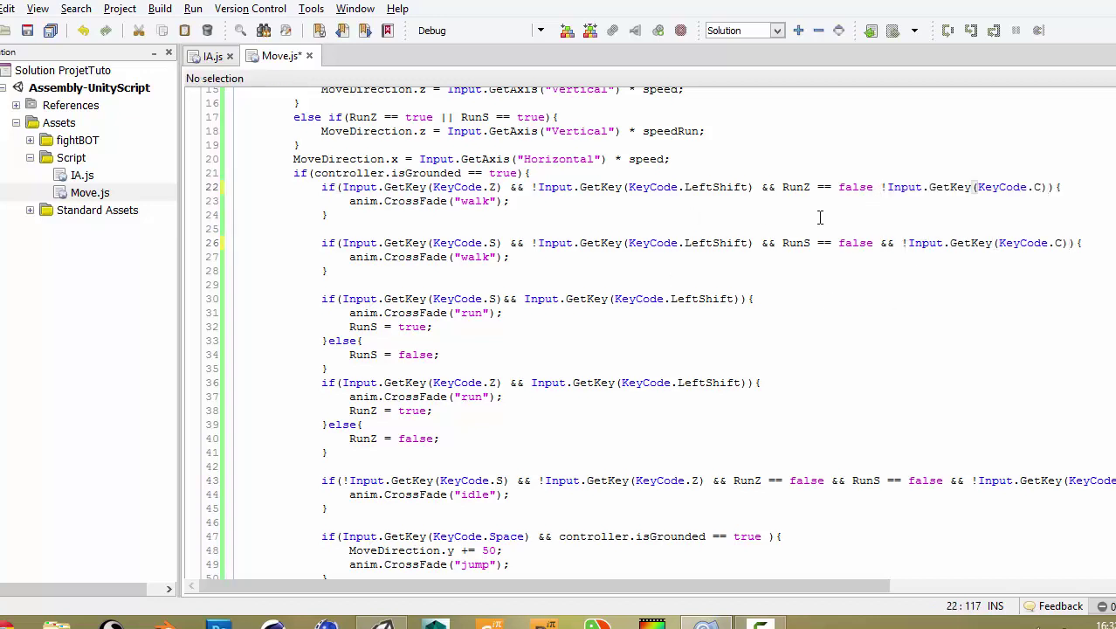
pyautogui.hotkey('ctrl', 's')
# Append && !Input.GetKey(KeyCode.C) to the line 30 and 36 conditions, save, and return to Unity
pyautogui.moveTo(542, 203); pyautogui.dragTo(382, 196)
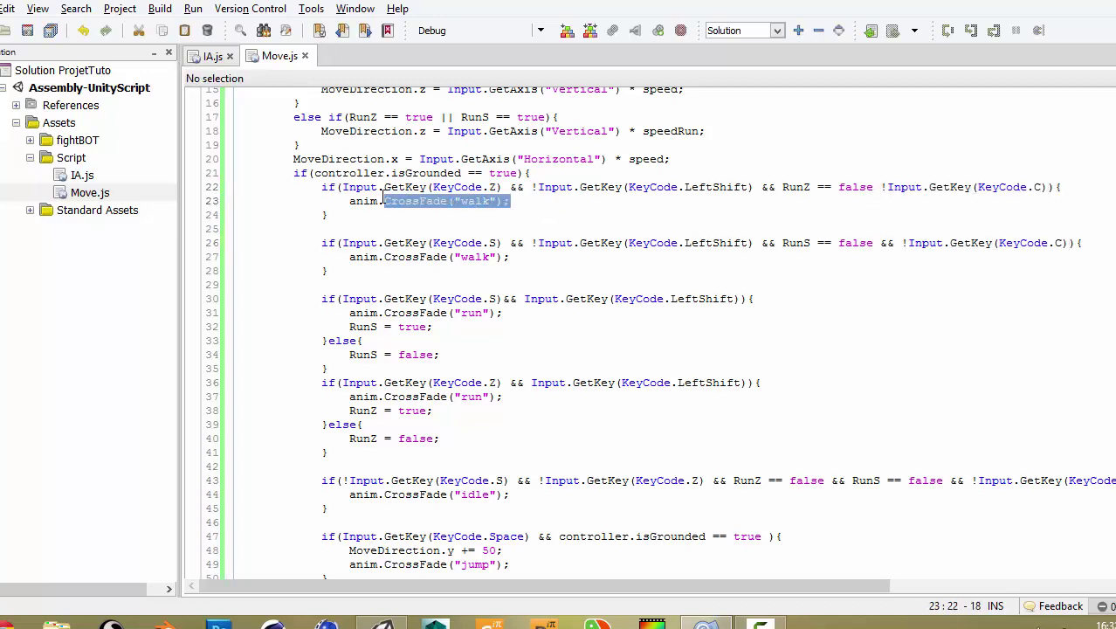
pyautogui.moveTo(516, 283); pyautogui.dragTo(441, 272)
pyautogui.click(545, 315)
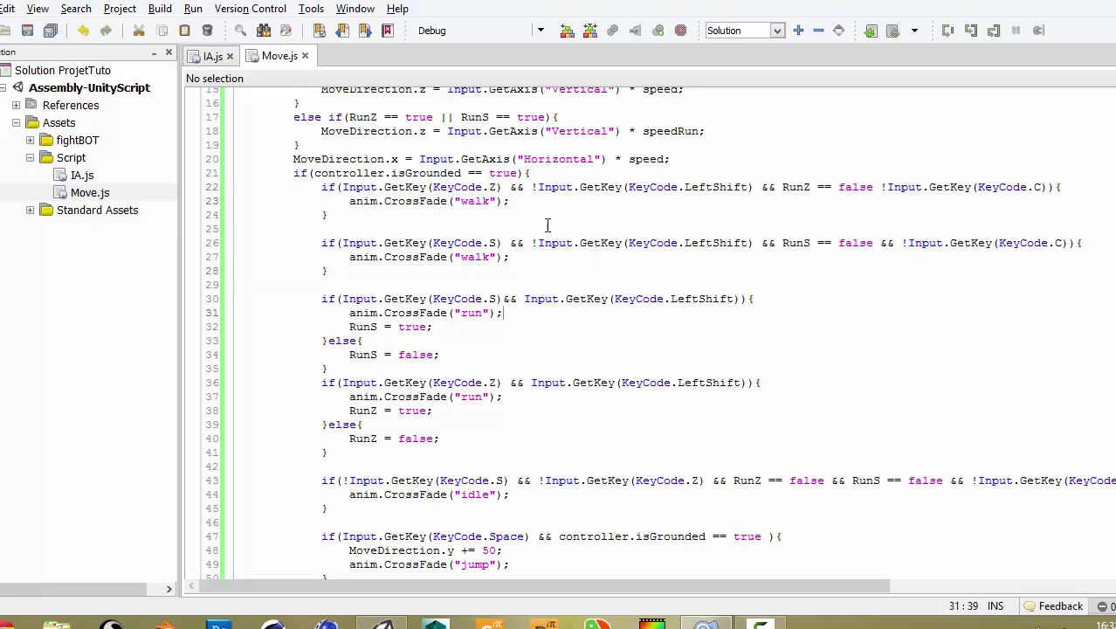
pyautogui.click(741, 299)
pyautogui.write('&')
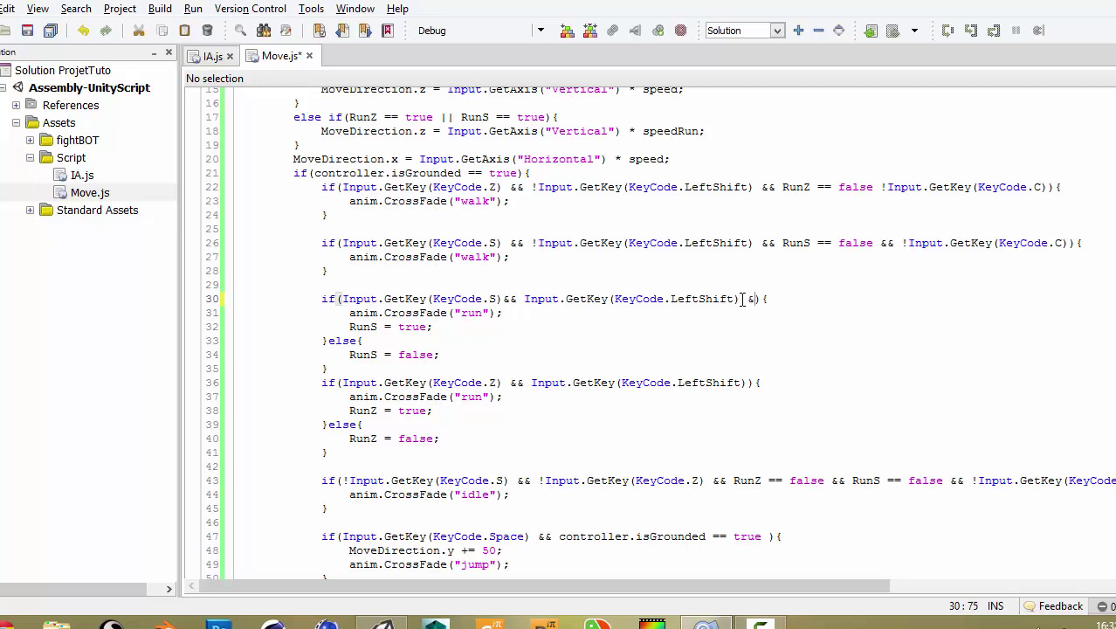
pyautogui.write('&')
pyautogui.write('!Input.GetKey(KeyCode.C)')
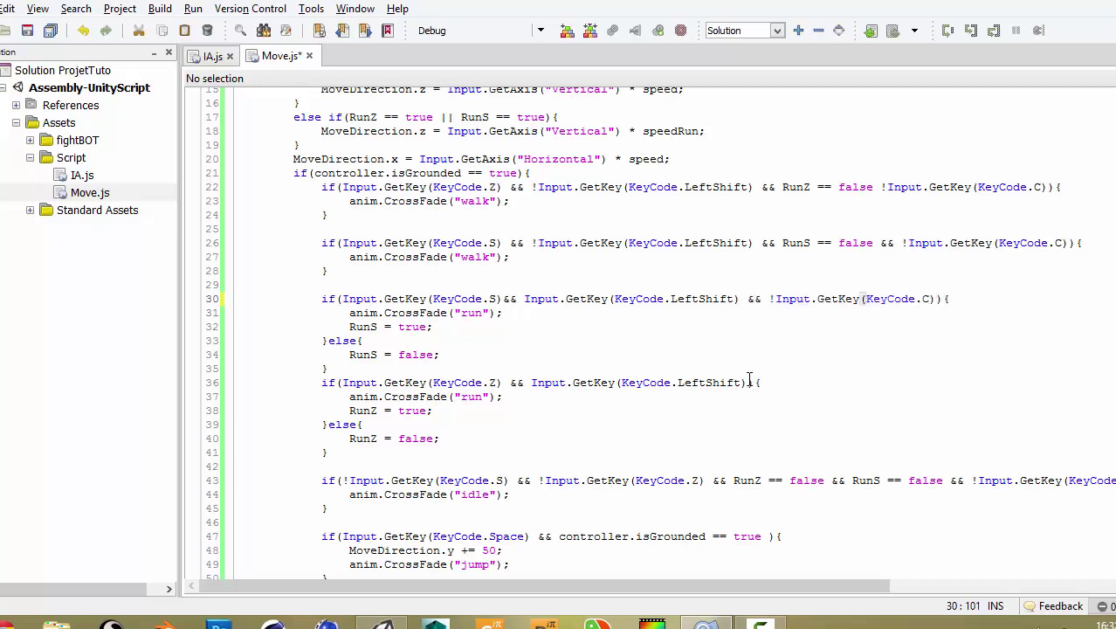
pyautogui.click(749, 382)
pyautogui.write('&&')
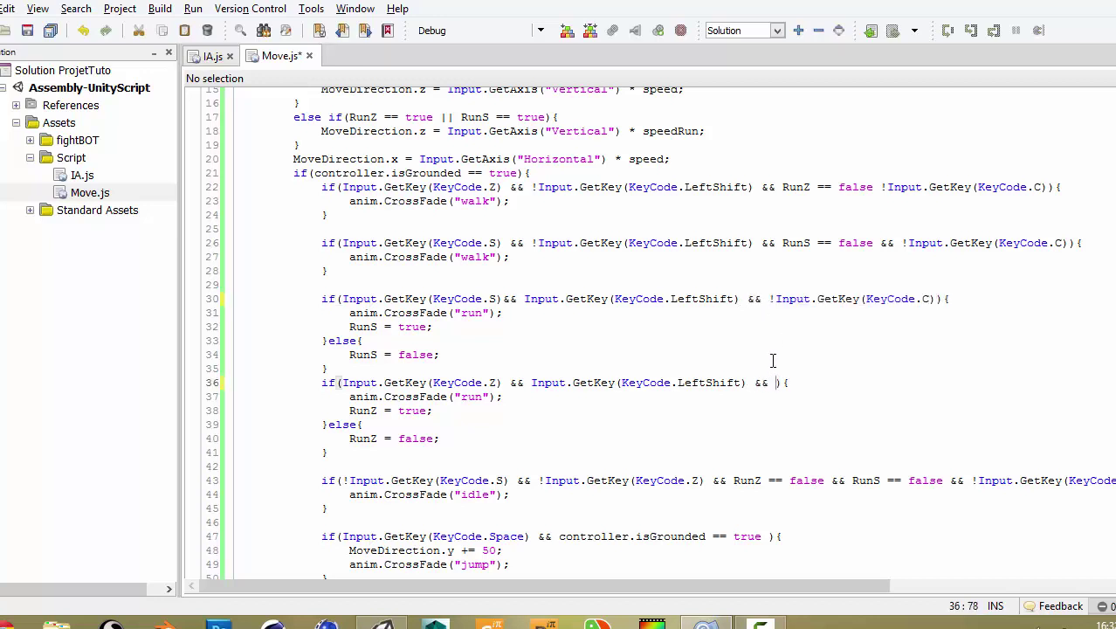
pyautogui.write('!Input.GetKey(KeyCode.C)')
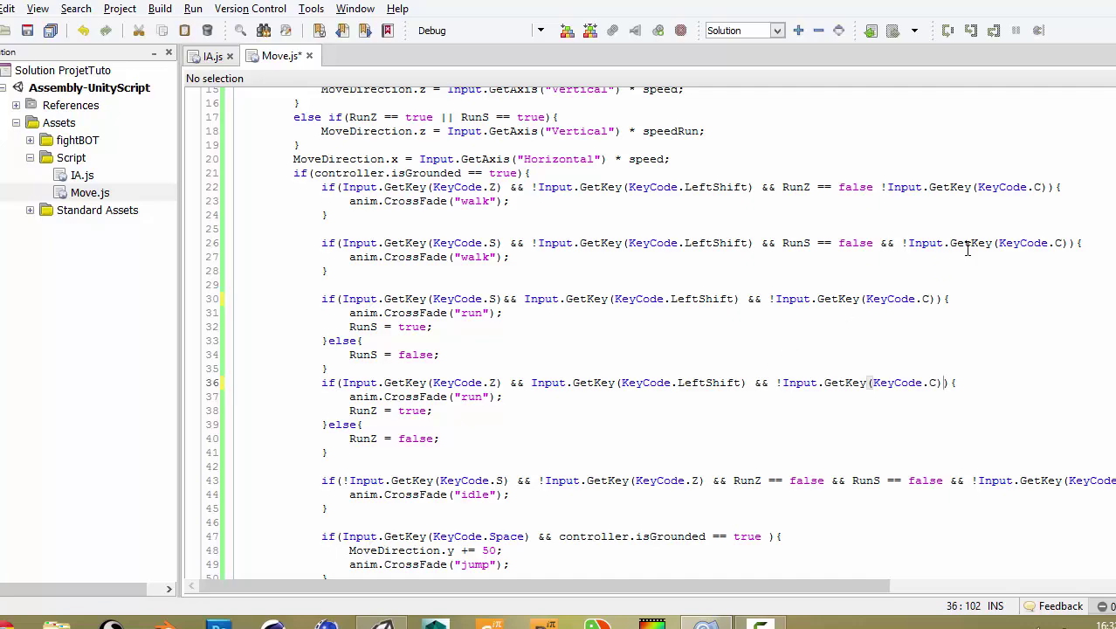
pyautogui.hotkey('ctrl', 's')
pyautogui.hotkey('alt', 'Tab')
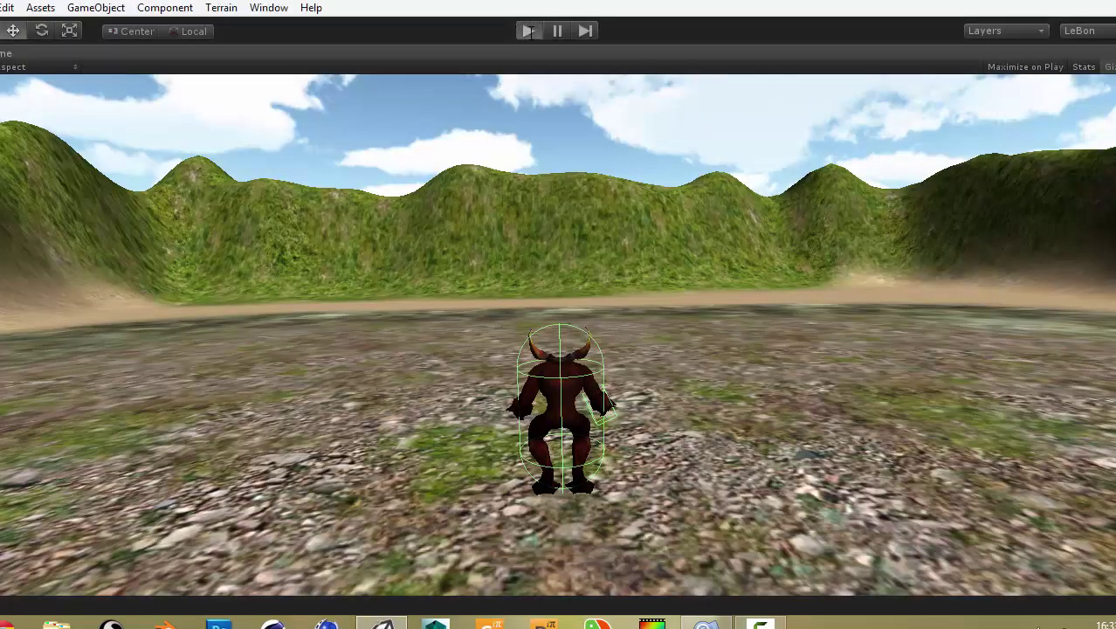
# Try Play, open the Console's line 22 compile errors, clear them, and go back to MonoDevelop
pyautogui.click(529, 31)
pyautogui.click(357, 606)
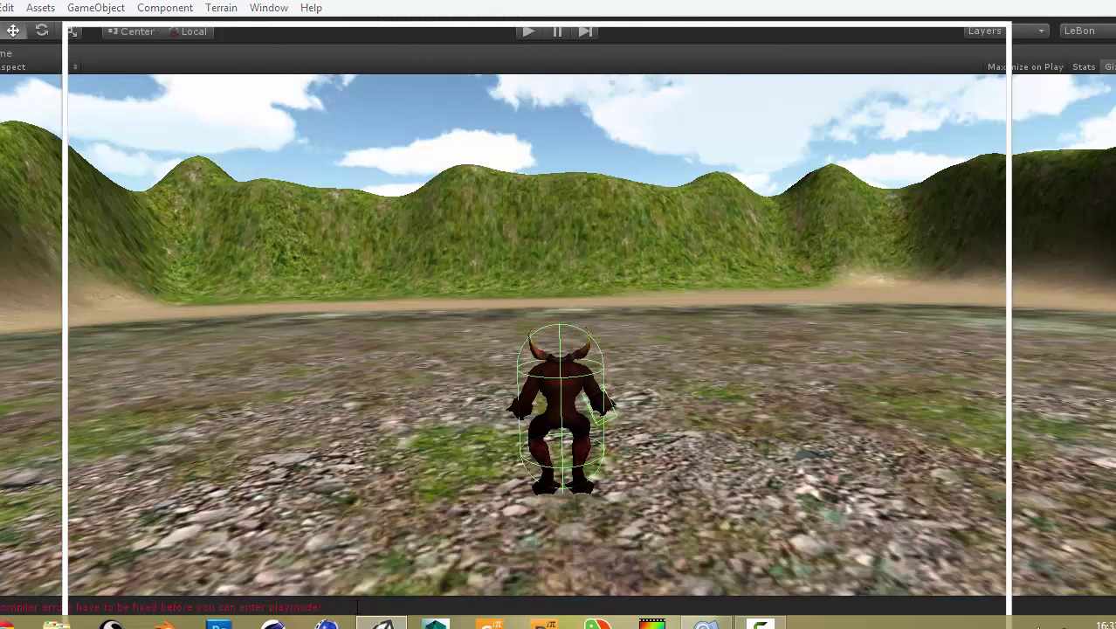
pyautogui.click(99, 53)
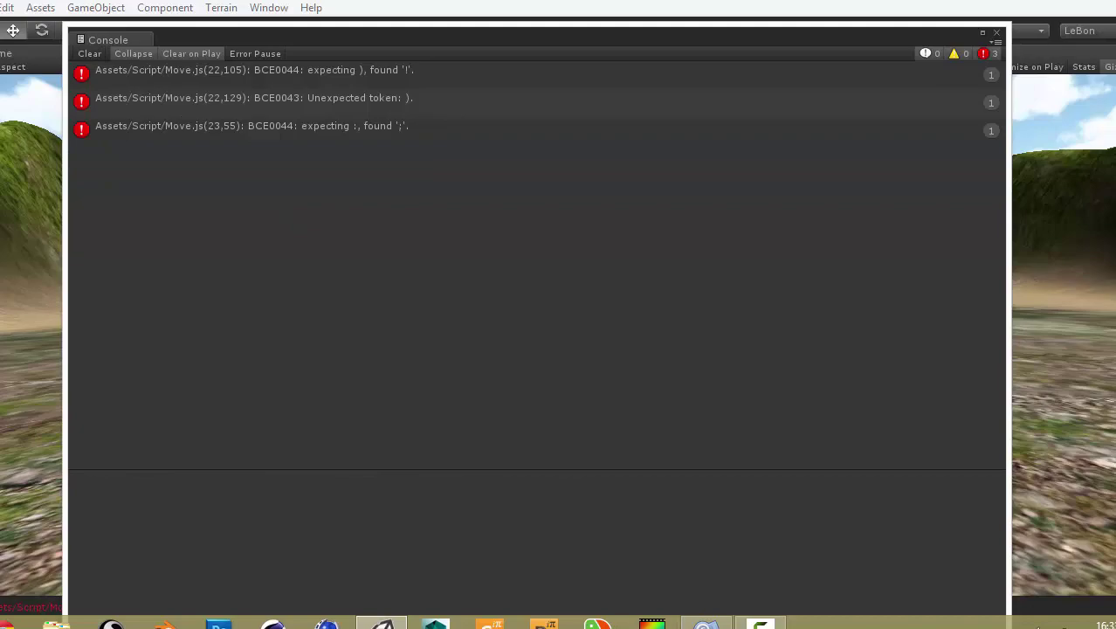
pyautogui.click(706, 624)
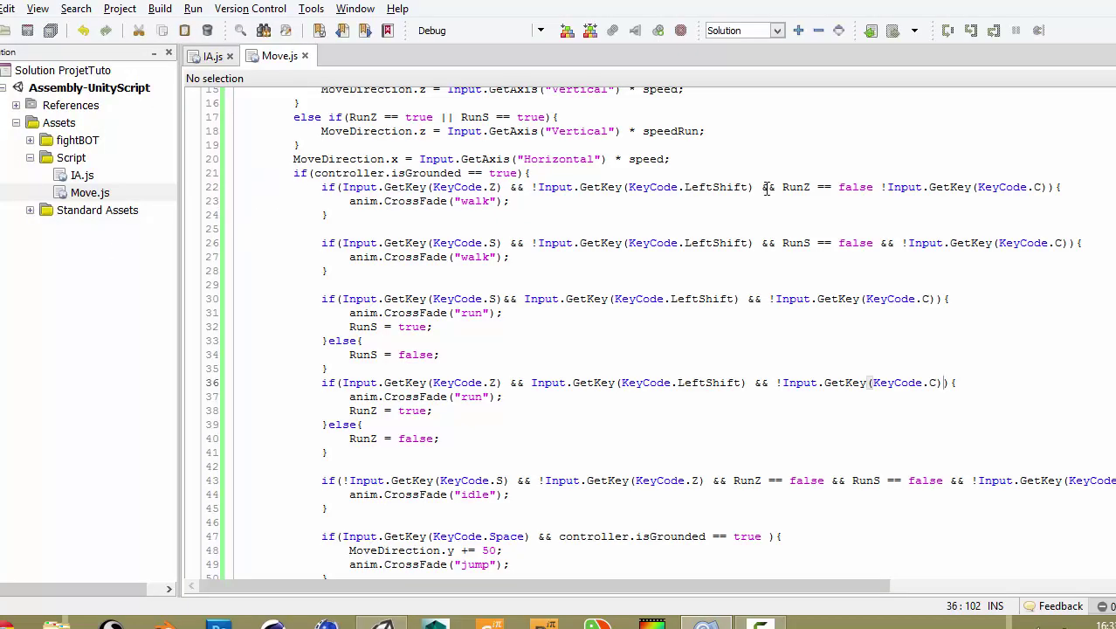
# Insert && before the !Input.GetKey(KeyCode.C) check on line 22 and return to Unity
pyautogui.click(882, 187)
pyautogui.write('&&')
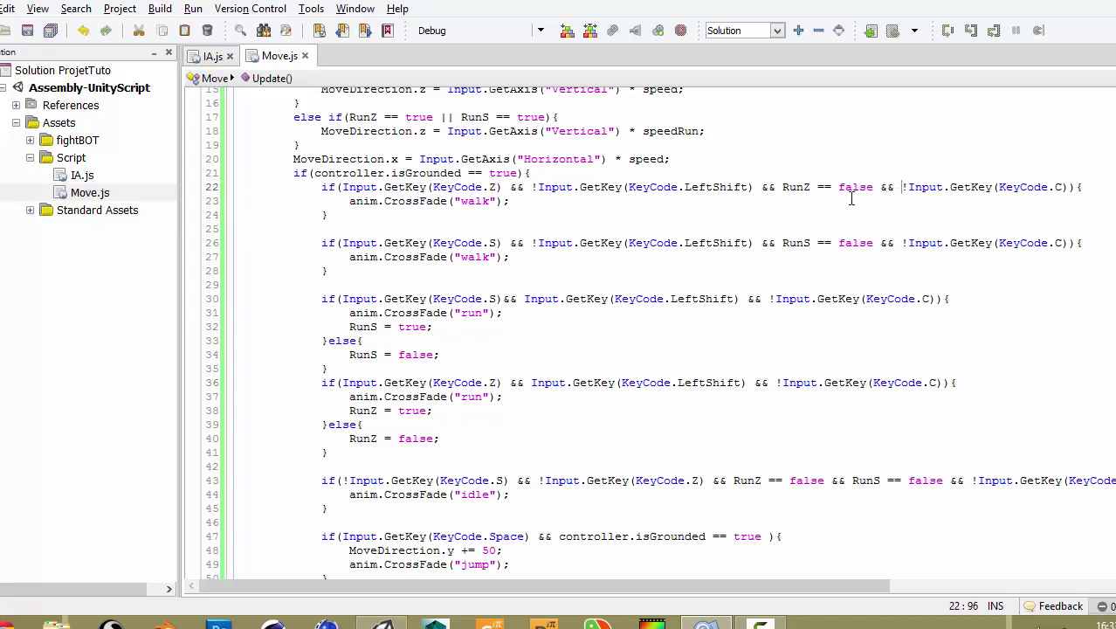
pyautogui.moveTo(764, 187); pyautogui.dragTo(771, 187)
pyautogui.hotkey('alt', 'Tab')
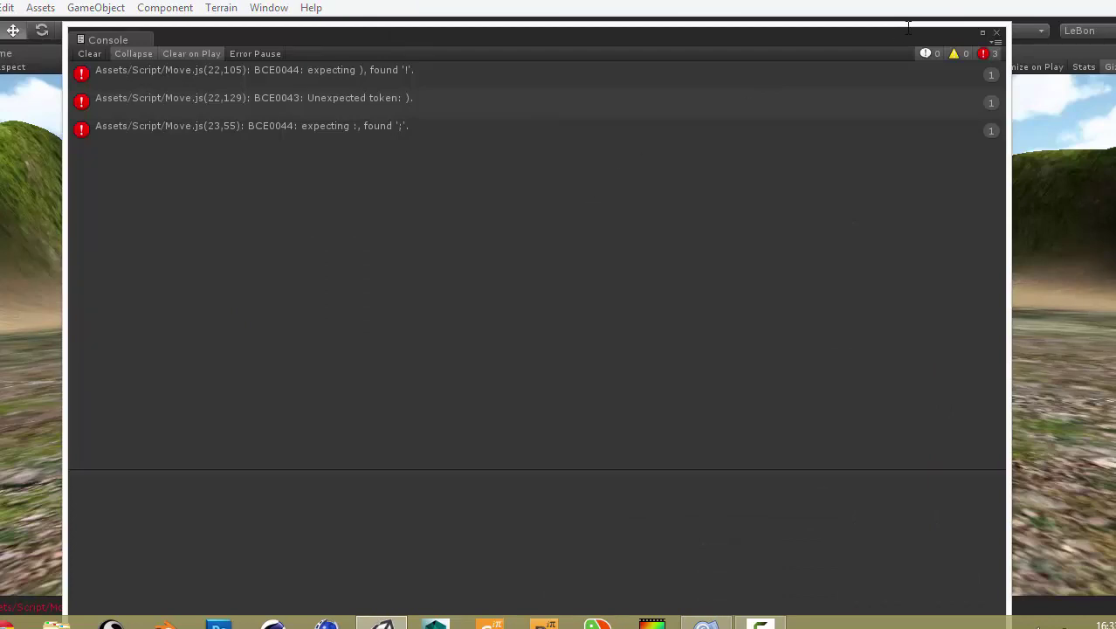
# Close the empty Console and switch back to Move.js in MonoDevelop
pyautogui.click(999, 32)
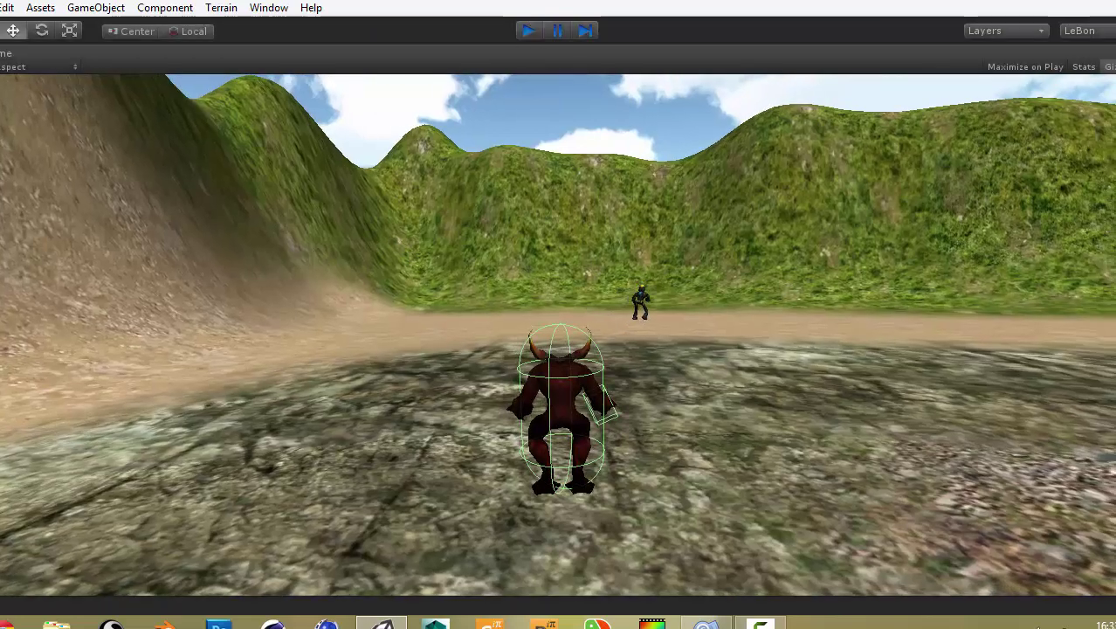
pyautogui.hotkey('alt', 'Tab')
pyautogui.scroll(-3, 448, 400)
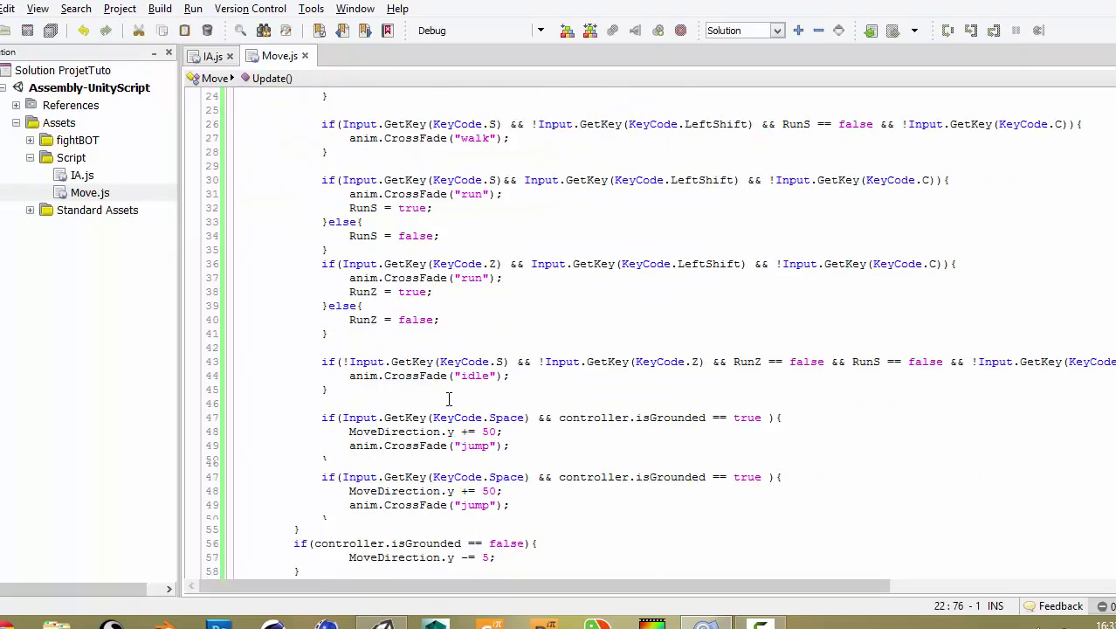
# Add && after the C-key check on line 52 and select the idle condition on line 43
pyautogui.scroll(-4, 448, 399)
pyautogui.scroll(1, 448, 276)
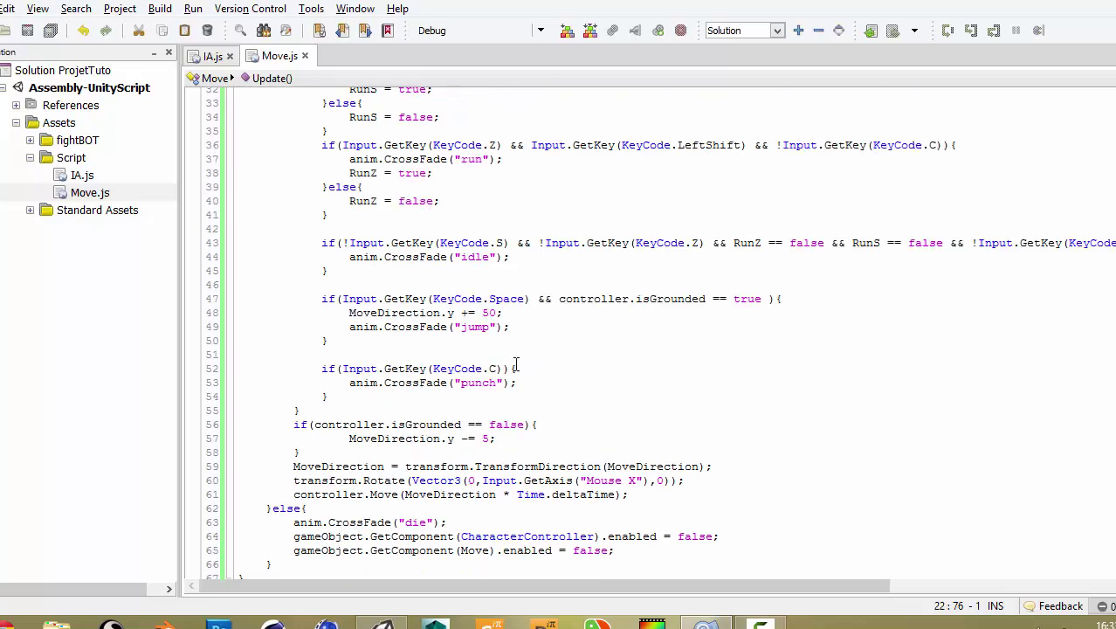
pyautogui.click(504, 367)
pyautogui.write('&&')
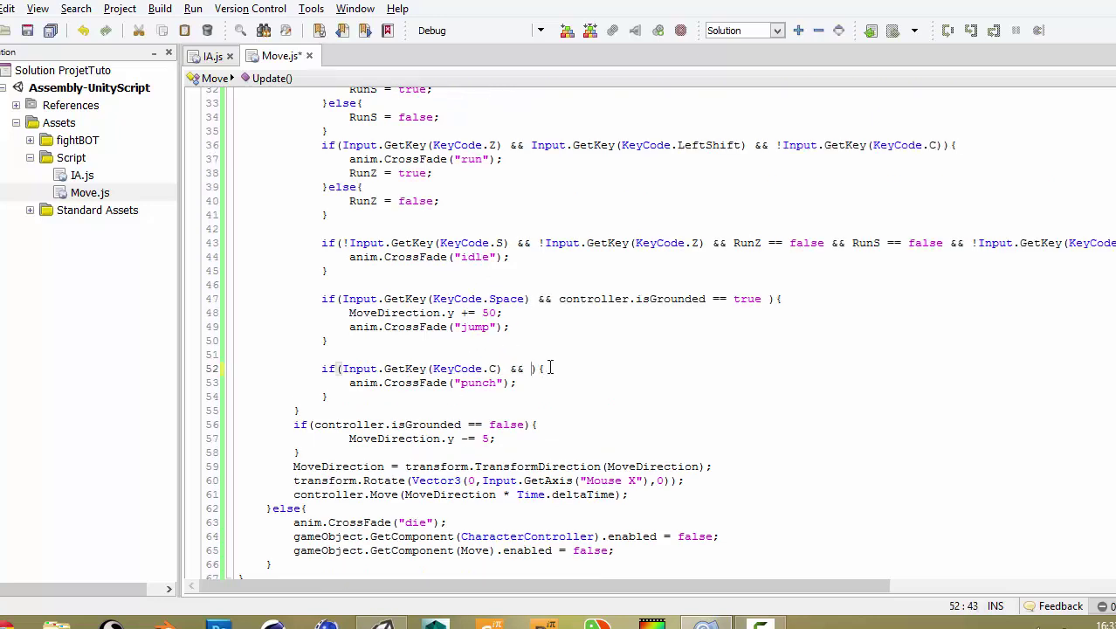
pyautogui.scroll(1, 551, 368)
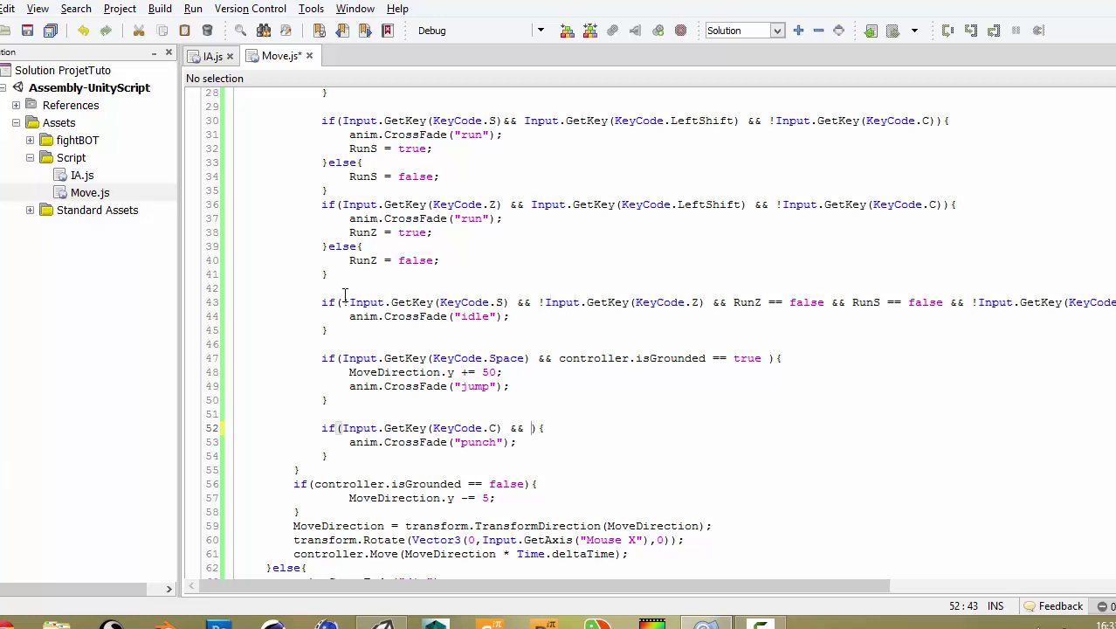
pyautogui.moveTo(343, 302)
pyautogui.mouseDown()
pyautogui.moveTo(1114, 302)
pyautogui.moveTo(922, 302)
pyautogui.mouseUp()
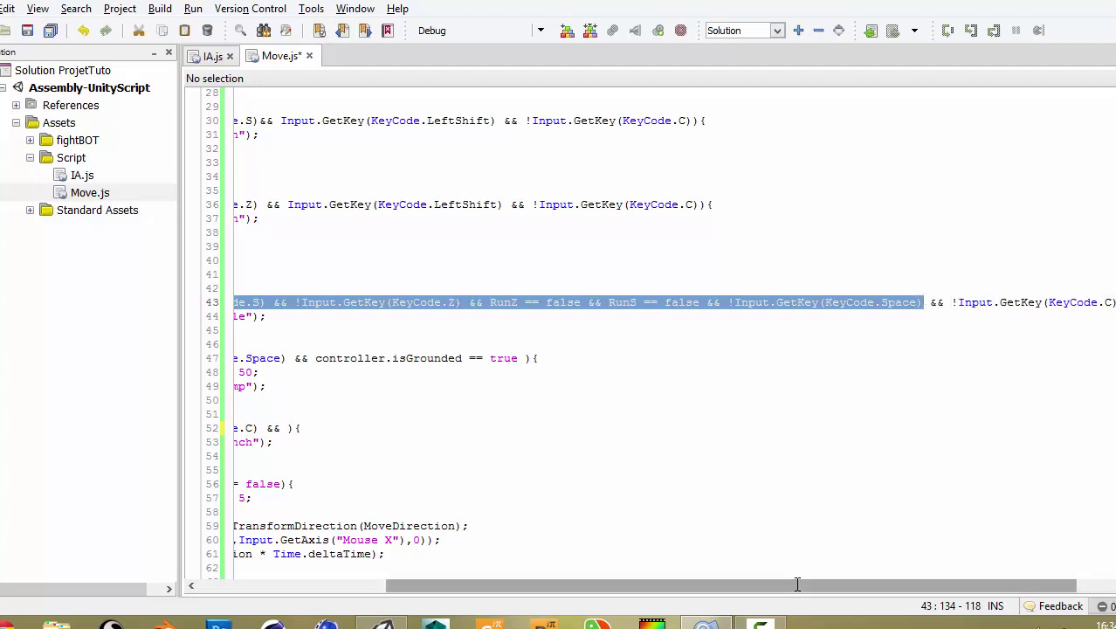
# Paste the idle condition into the line 52 punch condition and save Move.js
pyautogui.moveTo(797, 583); pyautogui.dragTo(635, 583)
pyautogui.hscroll(-2, 520, 561)
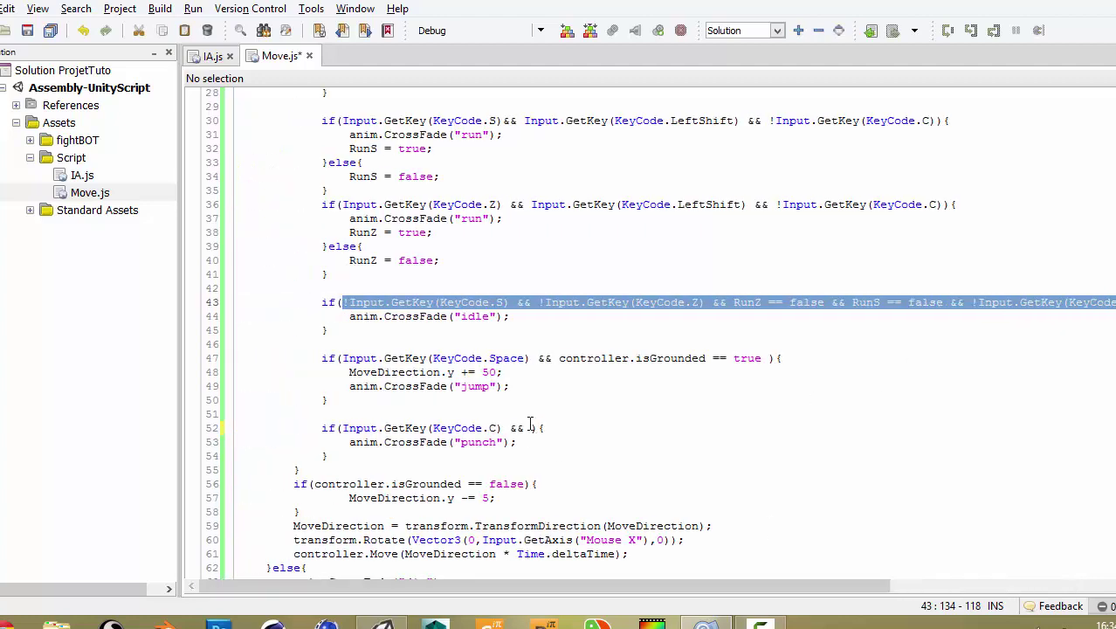
pyautogui.click(530, 428)
pyautogui.write('!Input.GetKey(KeyCode.S) && !Input.GetKey(KeyCode.Z) && RunZ == false && RunS == false && !Input.GetKey(KeyCode.Space)')
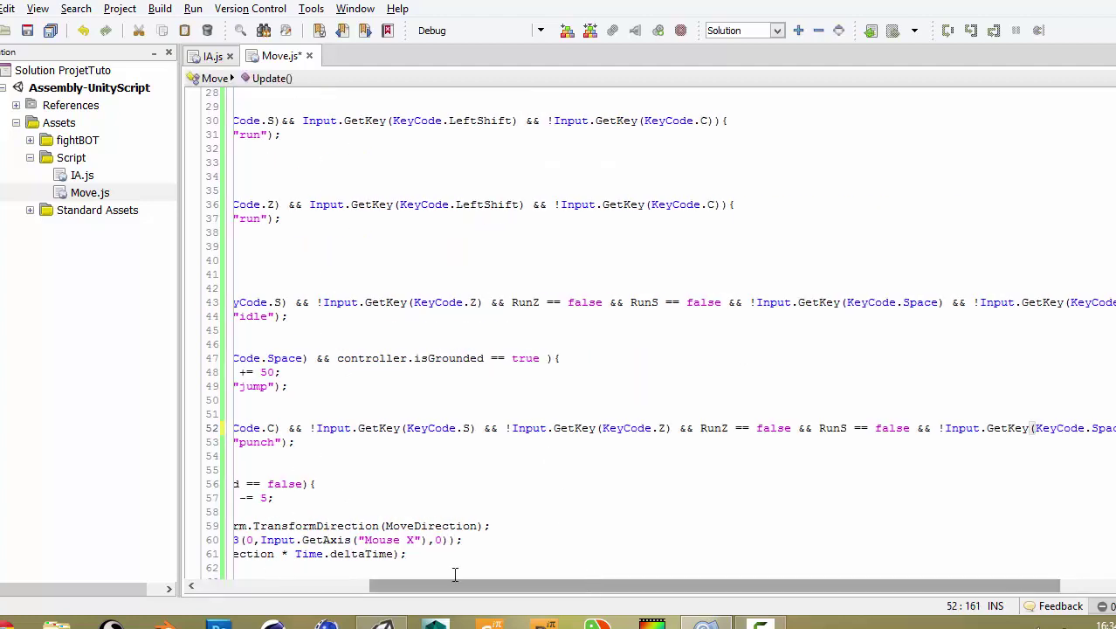
pyautogui.hscroll(-5, 349, 556)
pyautogui.hscroll(2, 480, 562)
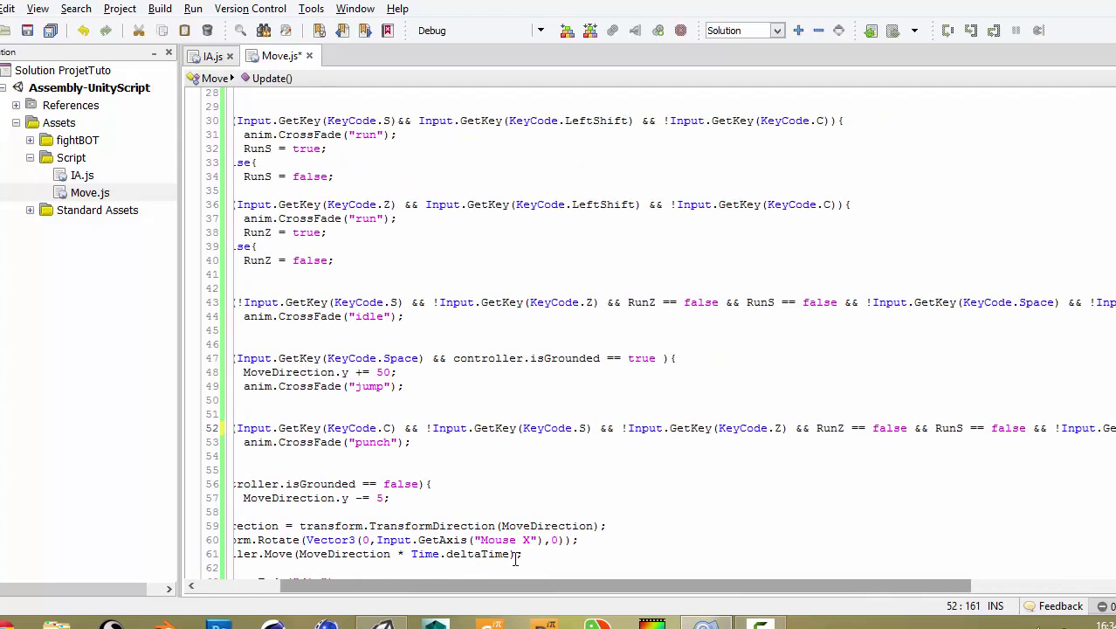
pyautogui.hscroll(6, 633, 546)
pyautogui.hscroll(5, 637, 546)
pyautogui.hscroll(-1, 486, 550)
pyautogui.hscroll(-12, 612, 437)
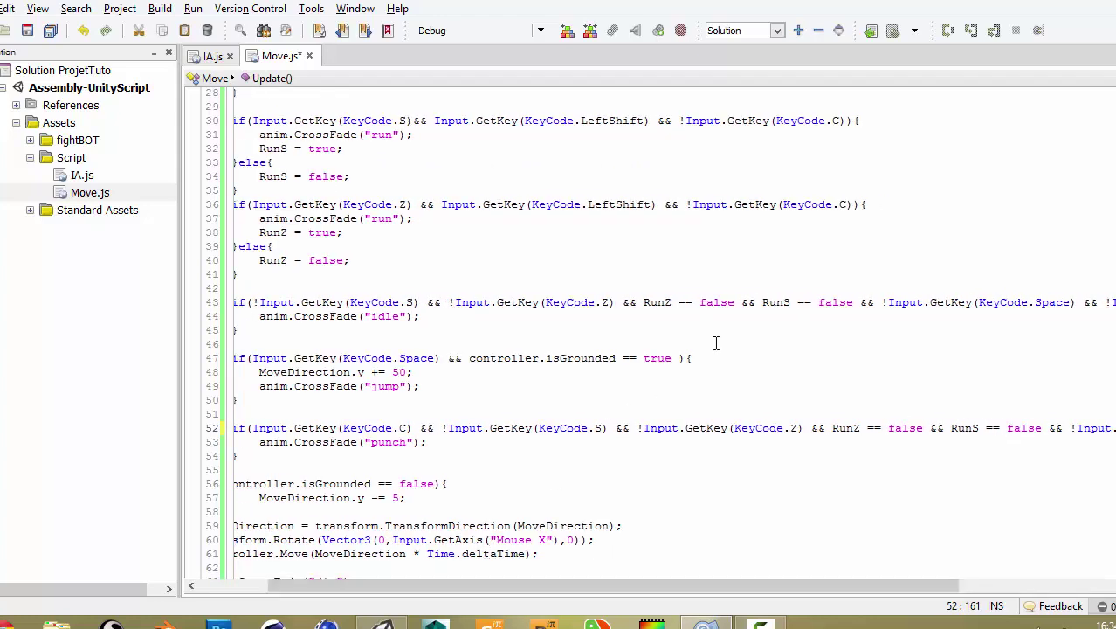
pyautogui.hotkey('ctrl', 's')
# Review the edited punch condition on line 52
pyautogui.moveTo(314, 428); pyautogui.dragTo(359, 428)
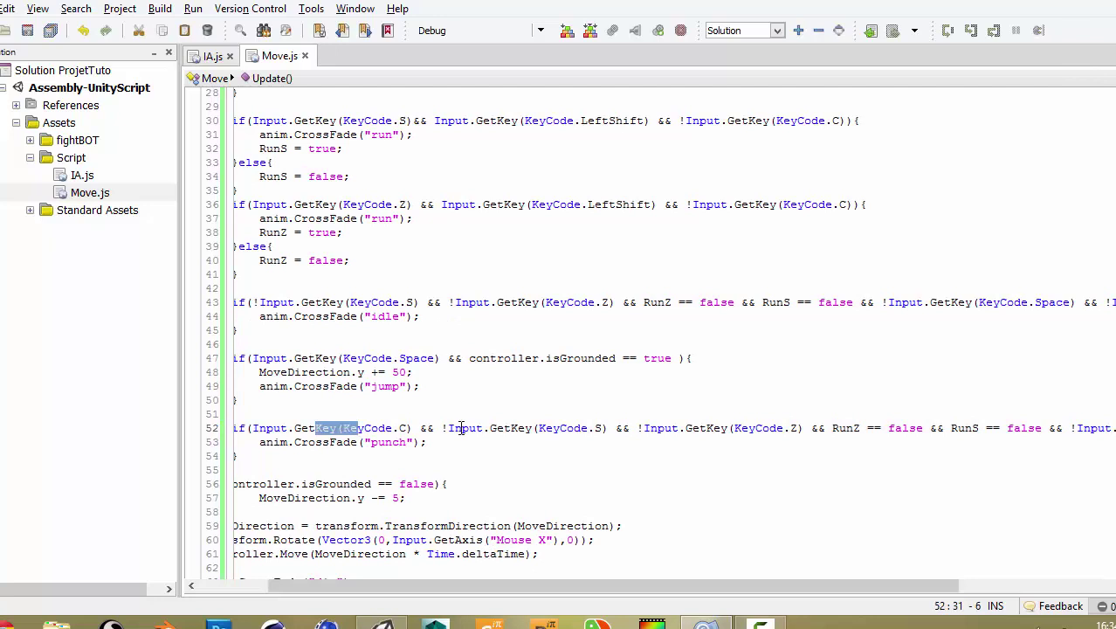
pyautogui.moveTo(453, 428); pyautogui.dragTo(604, 430)
pyautogui.click(771, 437)
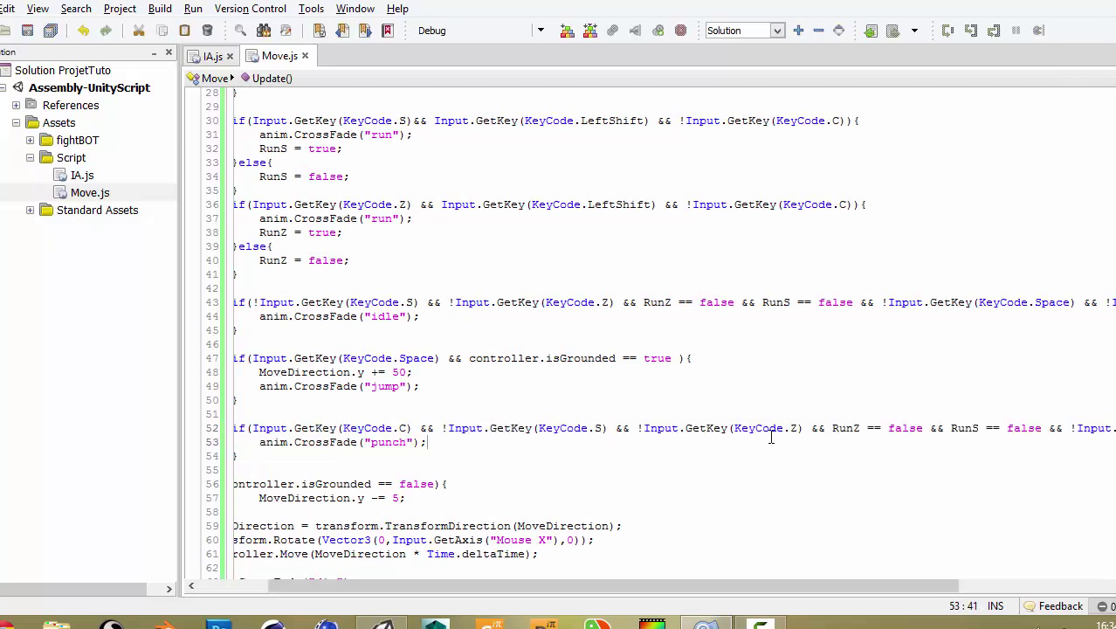
pyautogui.moveTo(882, 586); pyautogui.dragTo(1066, 578)
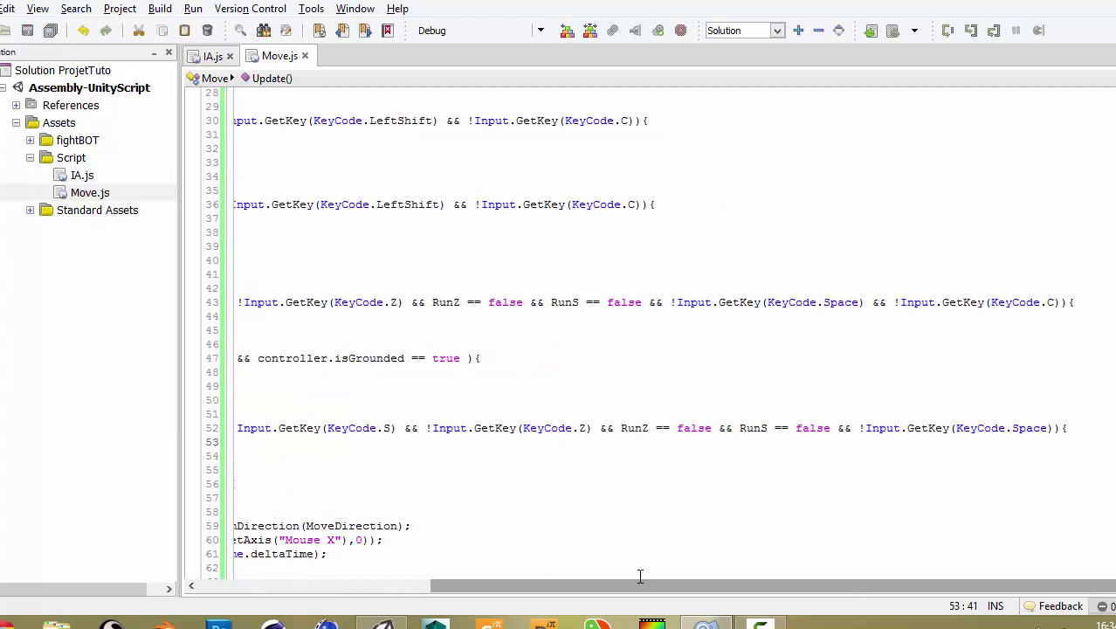
pyautogui.hscroll(-5, 633, 576)
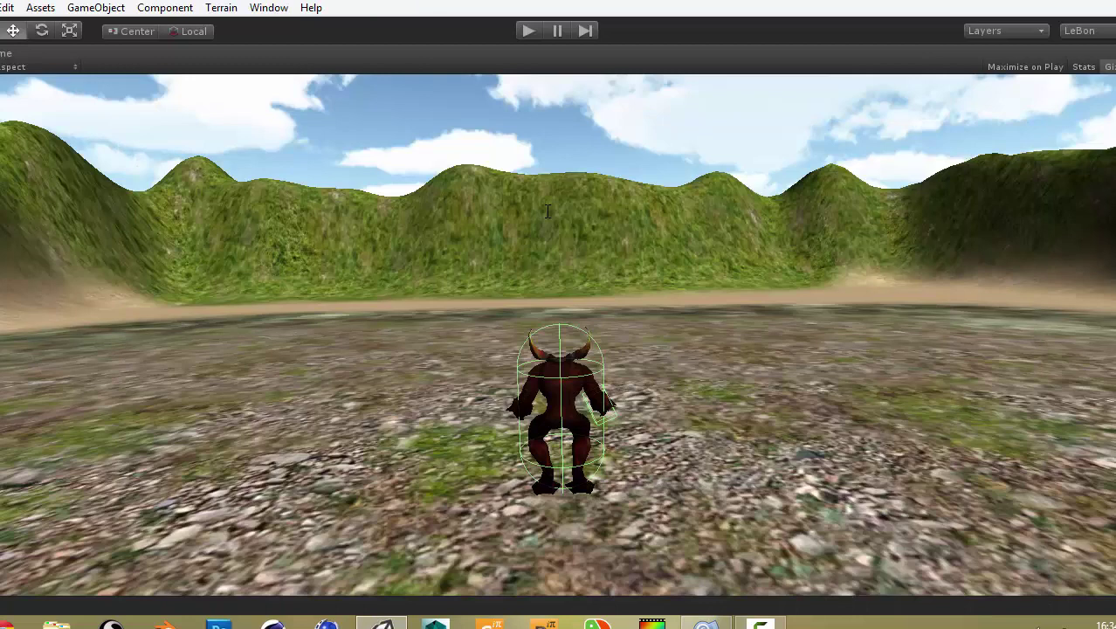
# Play the game, walk with W/A/D, punch near the robot, then return to MonoDevelop
pyautogui.click(535, 30)
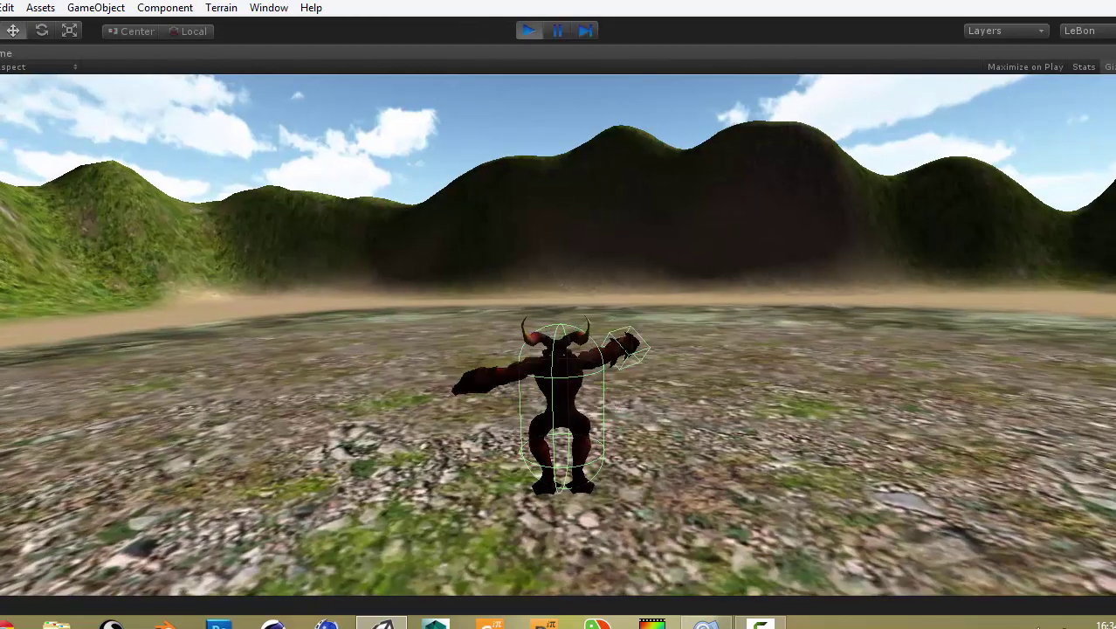
pyautogui.press('w')
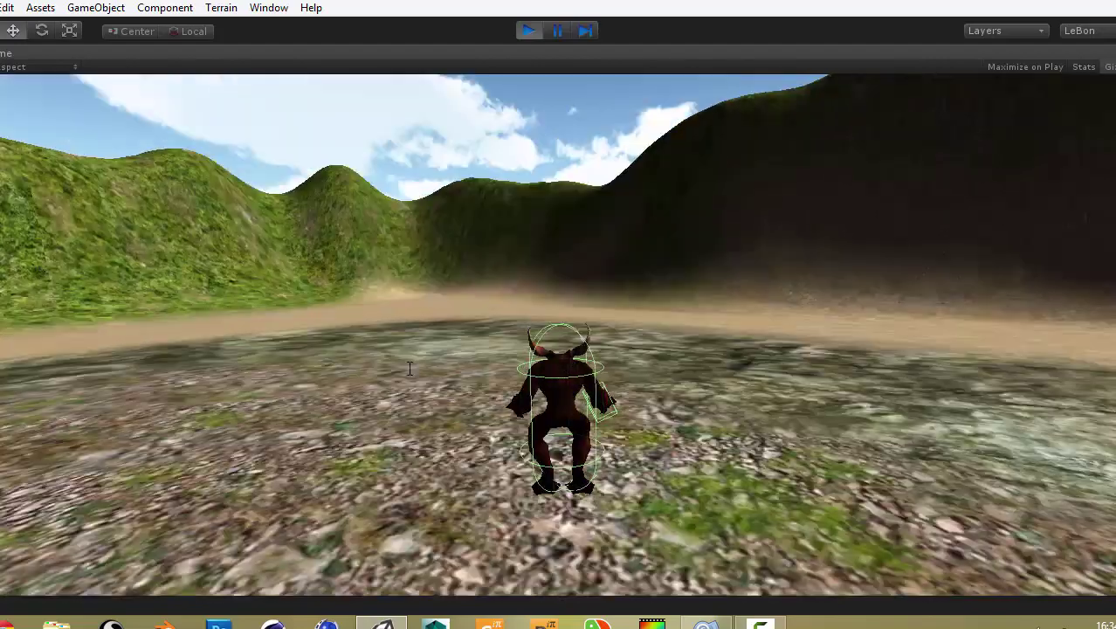
pyautogui.press('a')
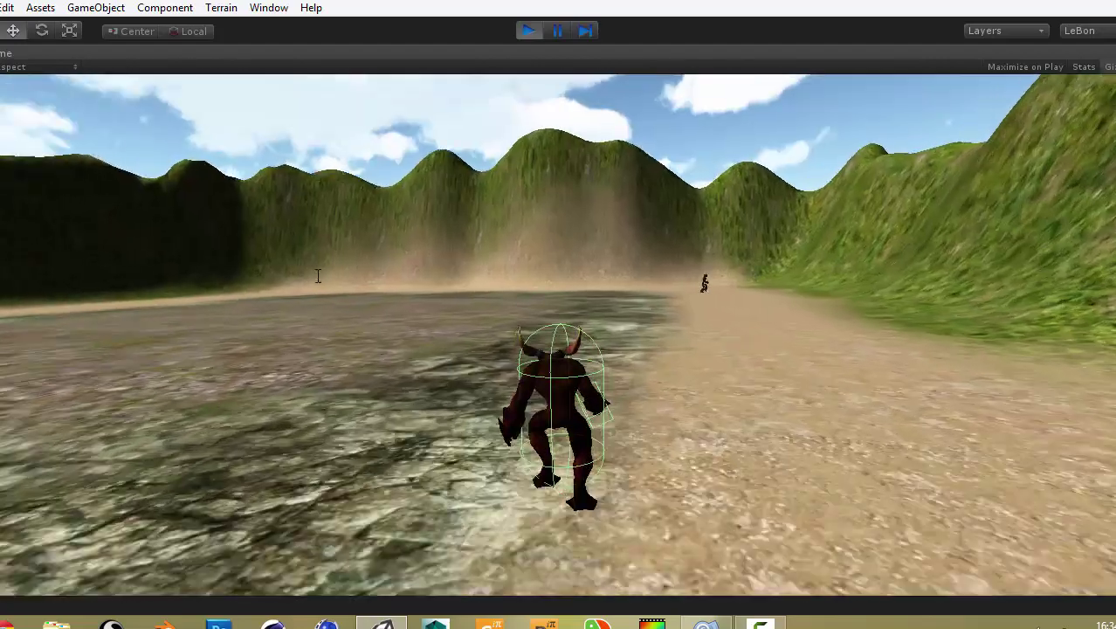
pyautogui.click(317, 275)
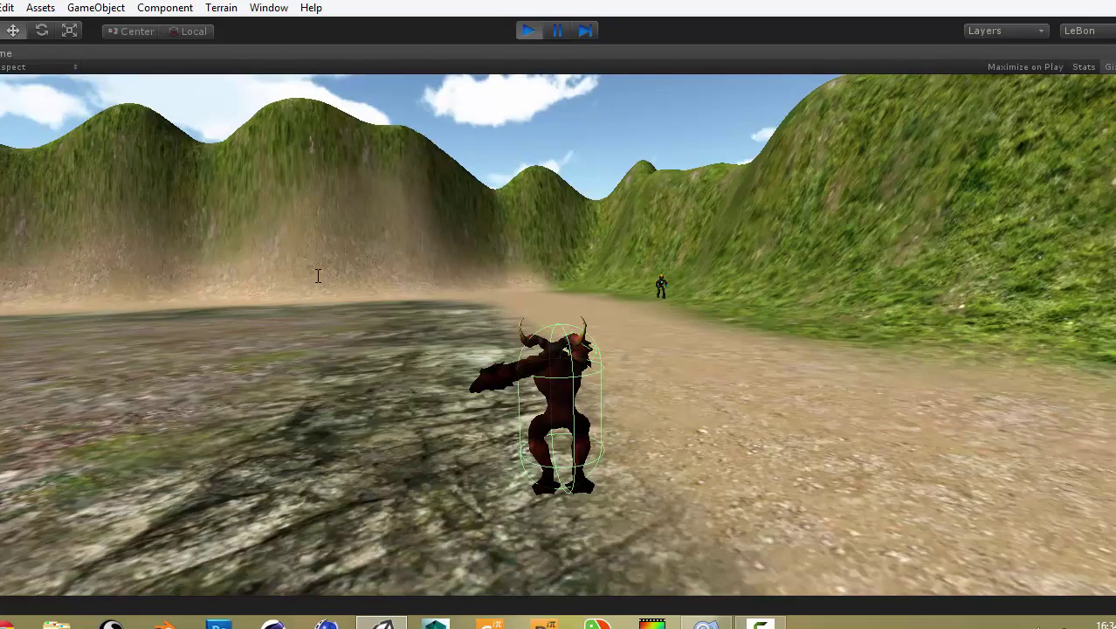
pyautogui.press('a')
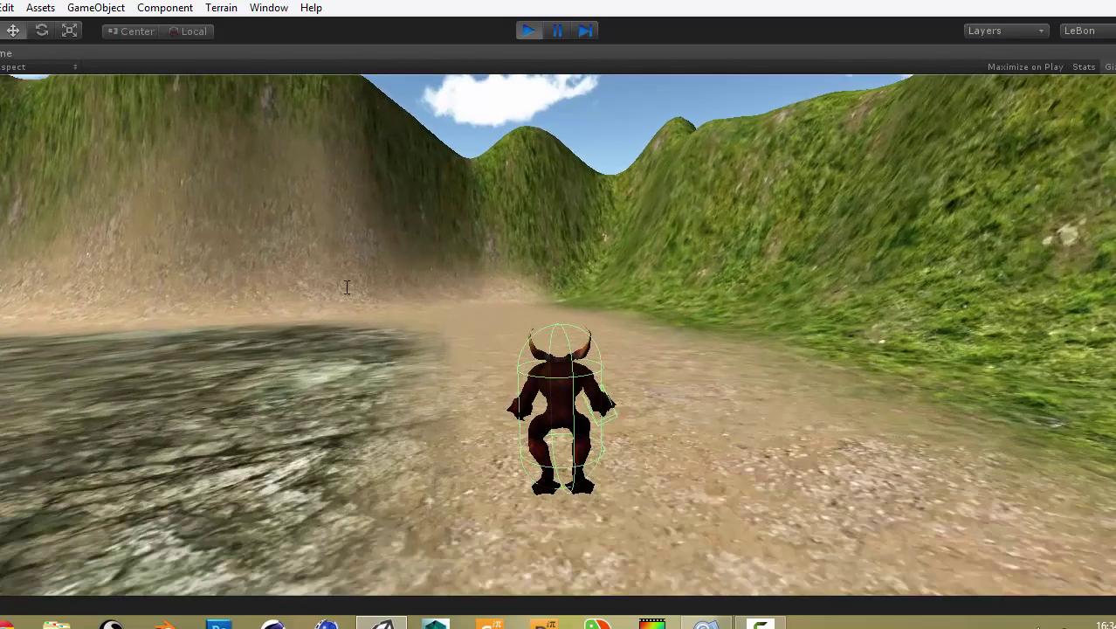
pyautogui.press('d')
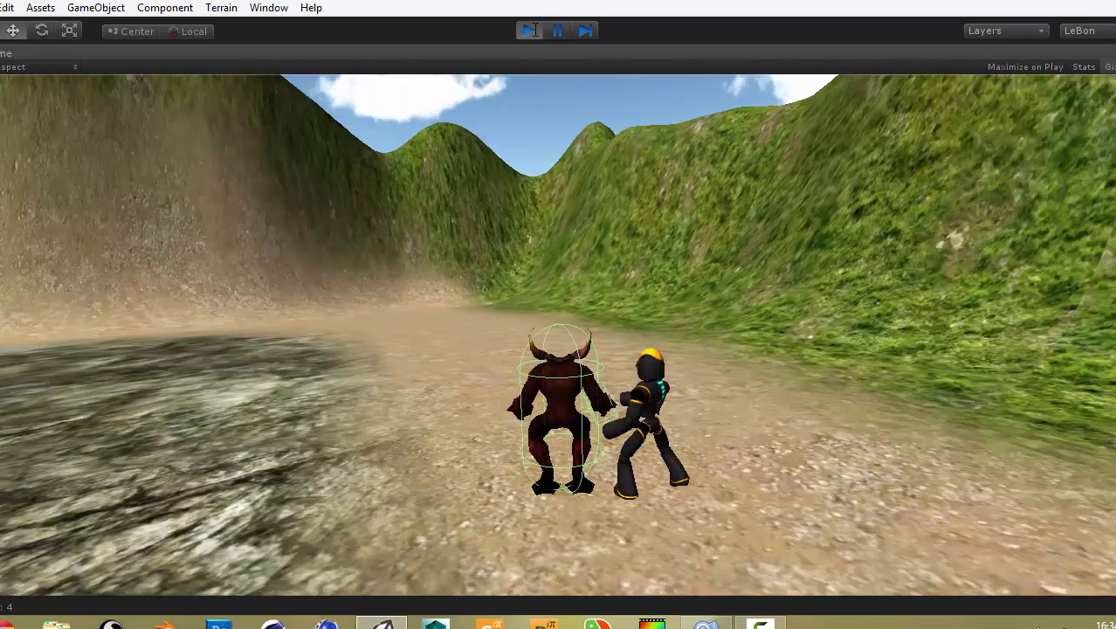
pyautogui.hotkey('alt', 'Tab')
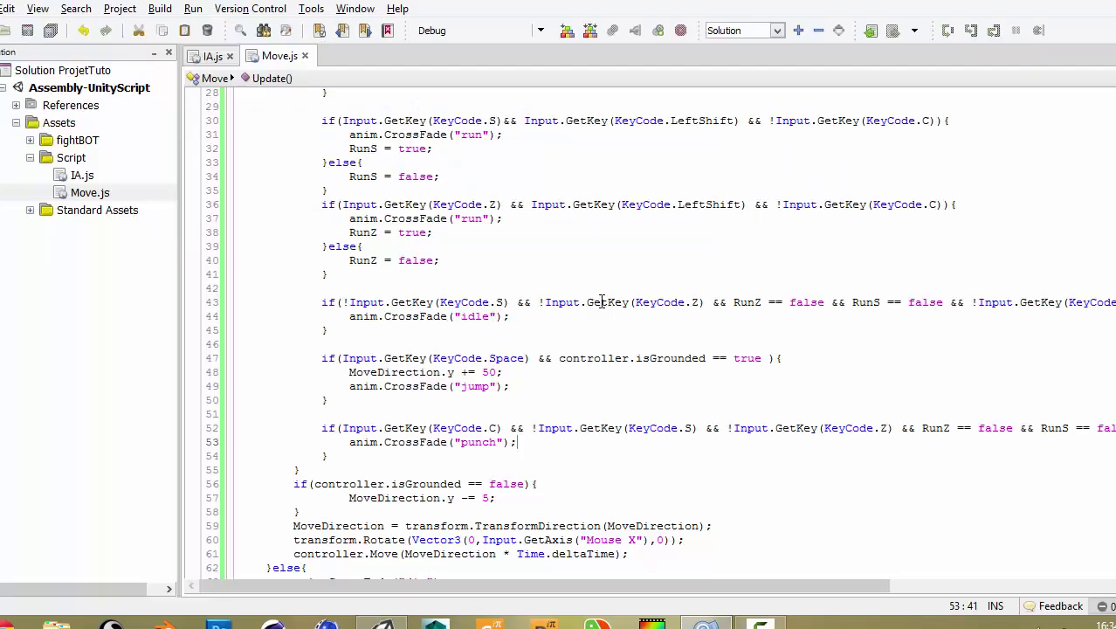
pyautogui.scroll(1, 601, 302)
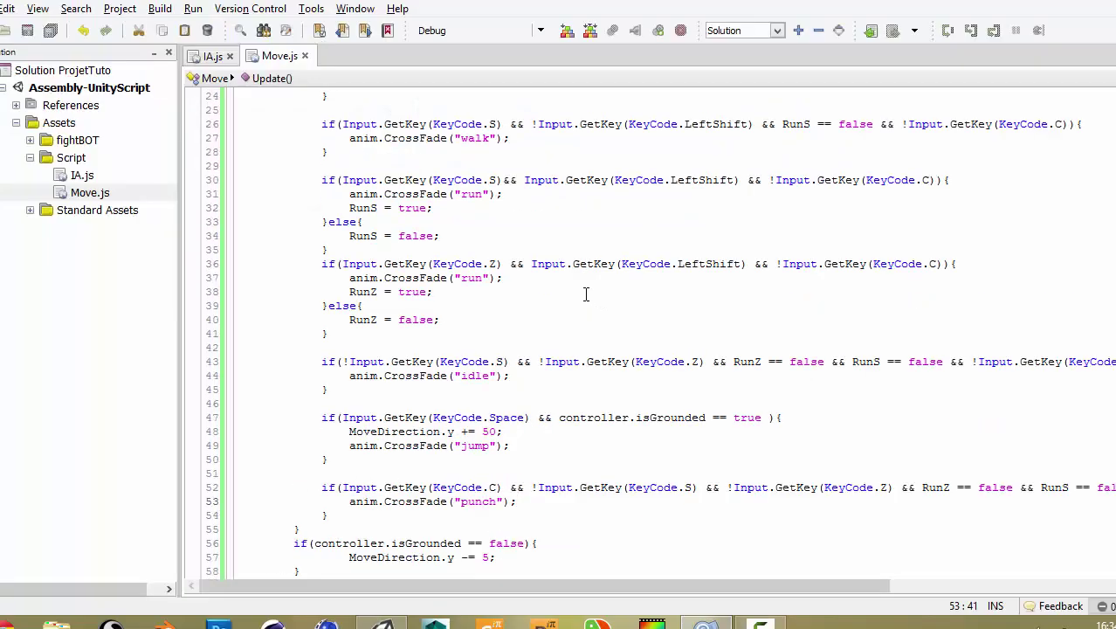
pyautogui.scroll(1, 586, 294)
pyautogui.moveTo(348, 253); pyautogui.dragTo(482, 253)
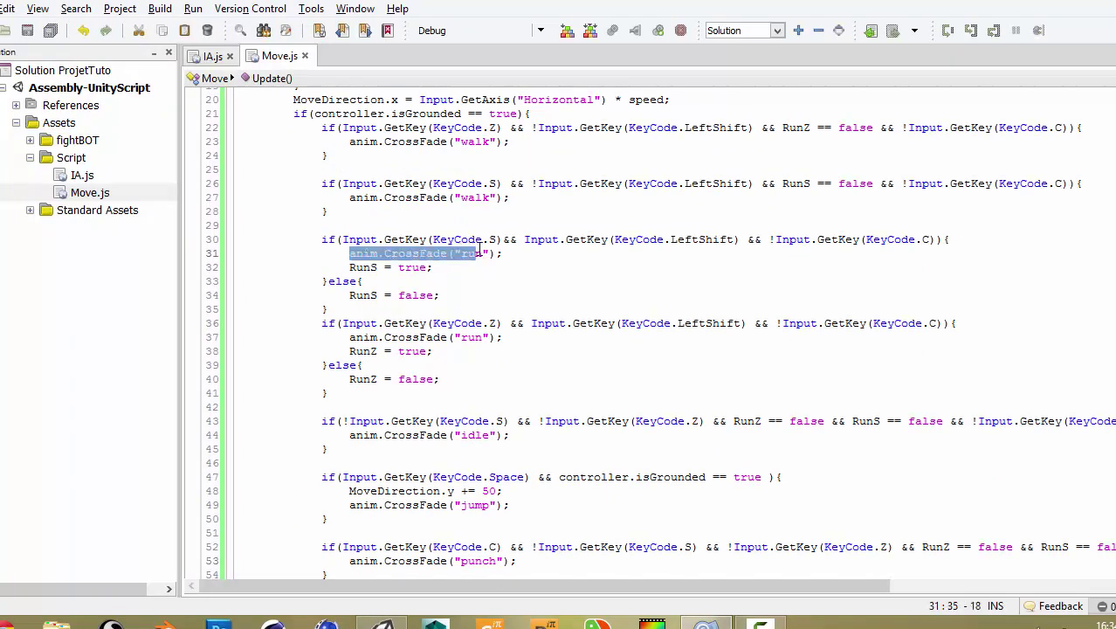
pyautogui.click(367, 281)
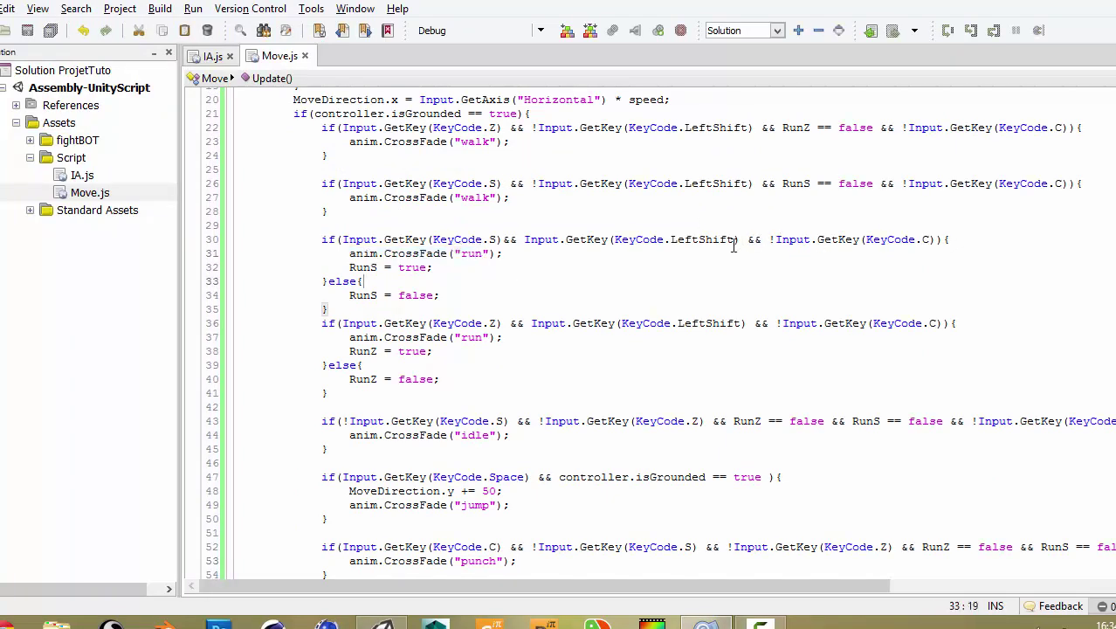
pyautogui.scroll(-1, 732, 245)
pyautogui.scroll(-1, 730, 247)
pyautogui.scroll(1, 720, 251)
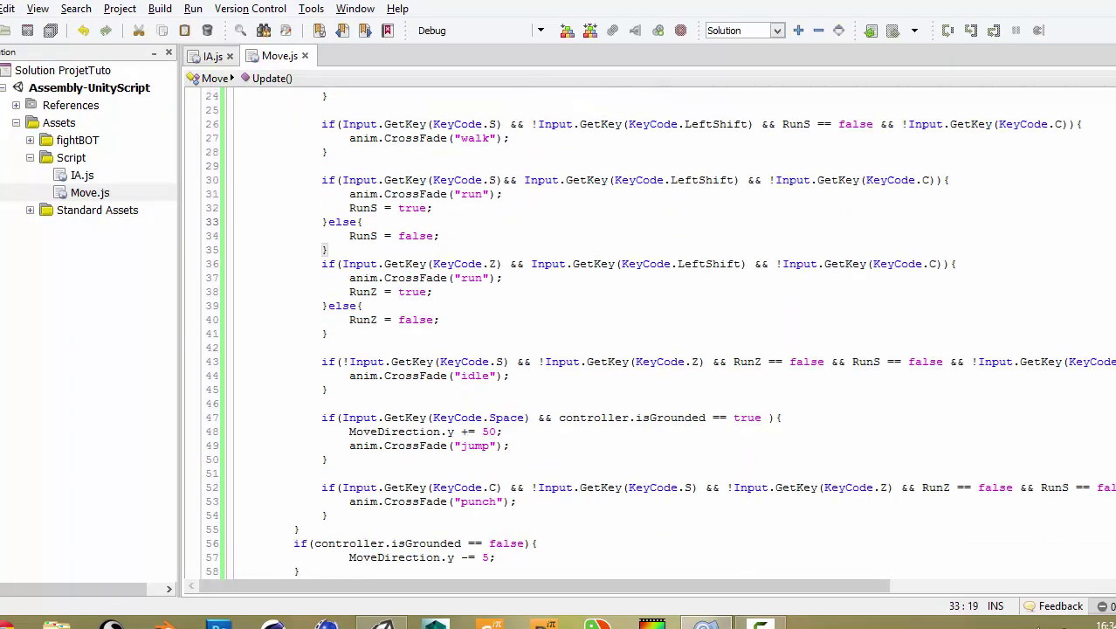
pyautogui.hotkey('alt', 'Tab')
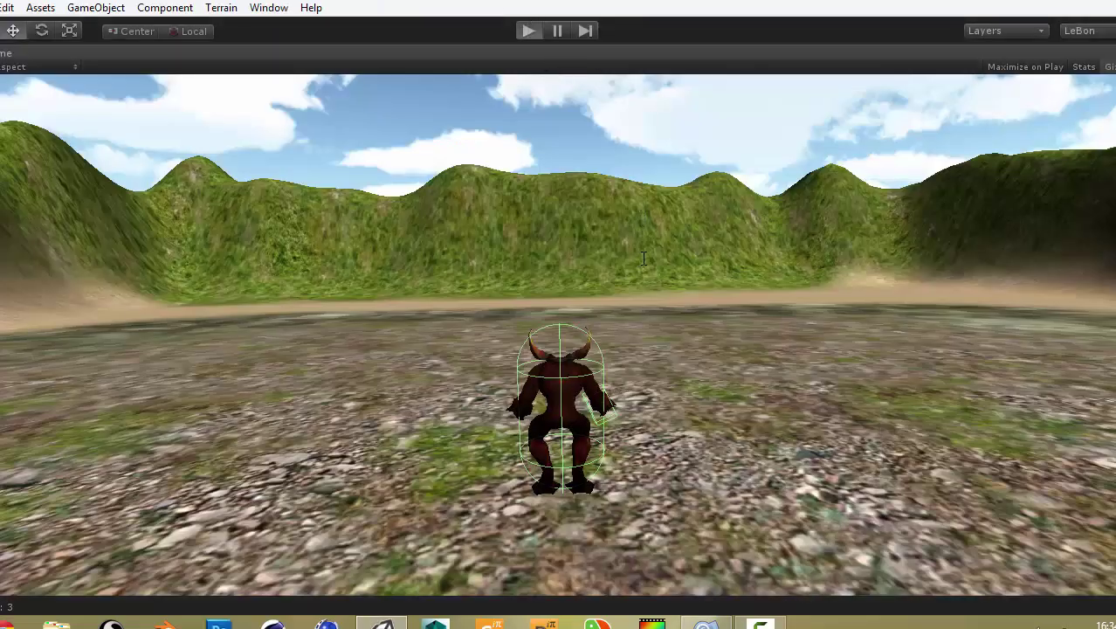
pyautogui.hotkey('ctrl', 'p')
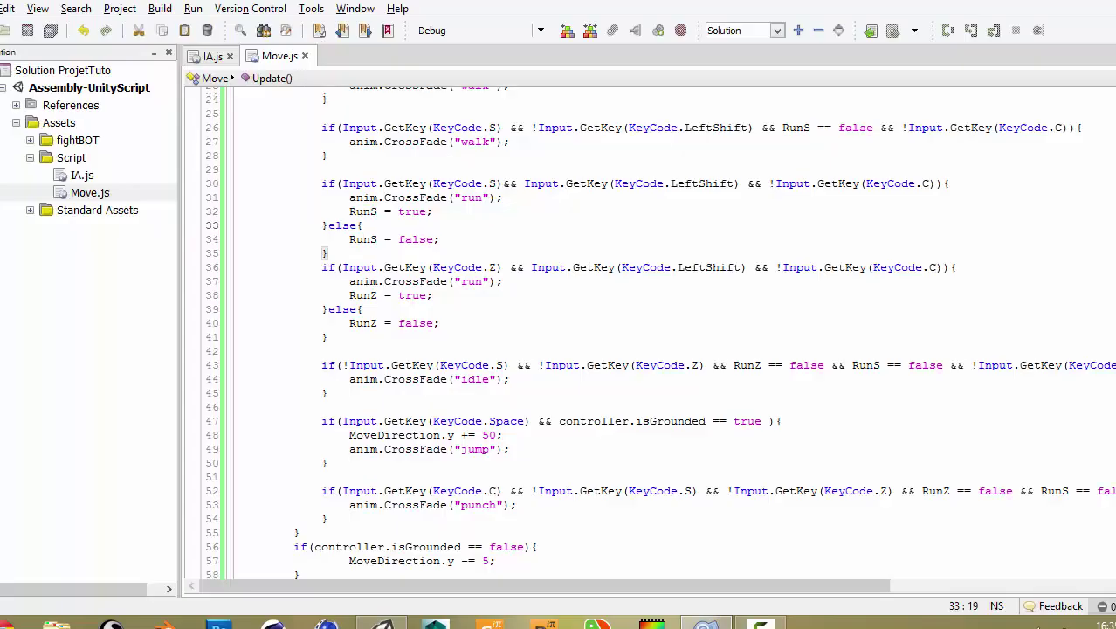
pyautogui.scroll(3, 661, 334)
pyautogui.scroll(1, 661, 334)
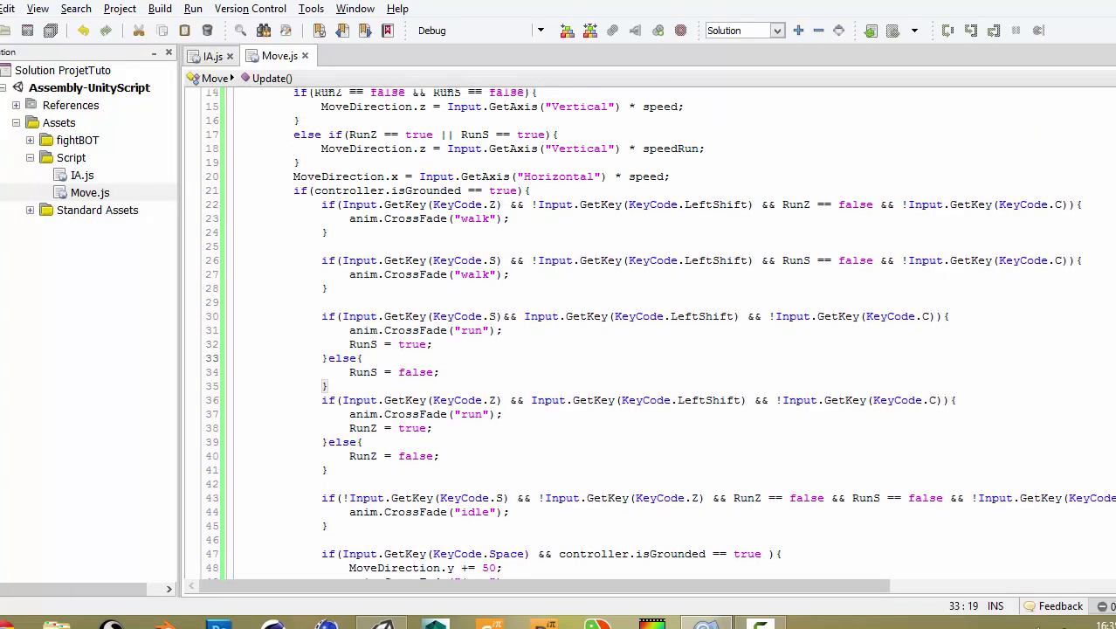
pyautogui.scroll(4, 660, 333)
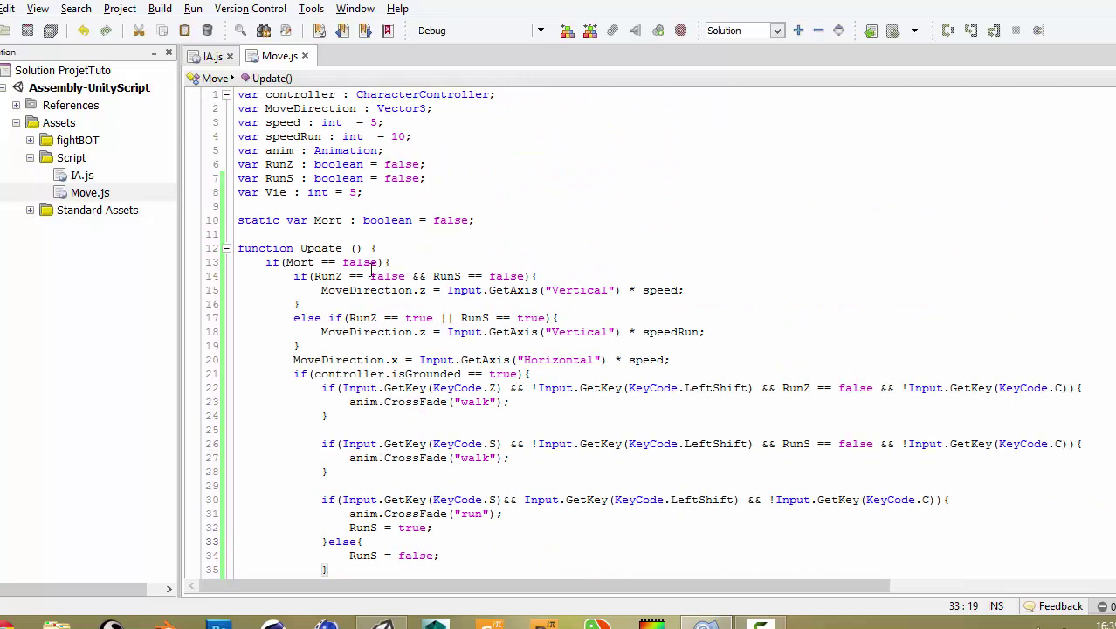
# Copy the not-C-key check from line 22 into the line 14 and 17 speed conditions with &&, then save
pyautogui.click(524, 276)
pyautogui.write('&&')
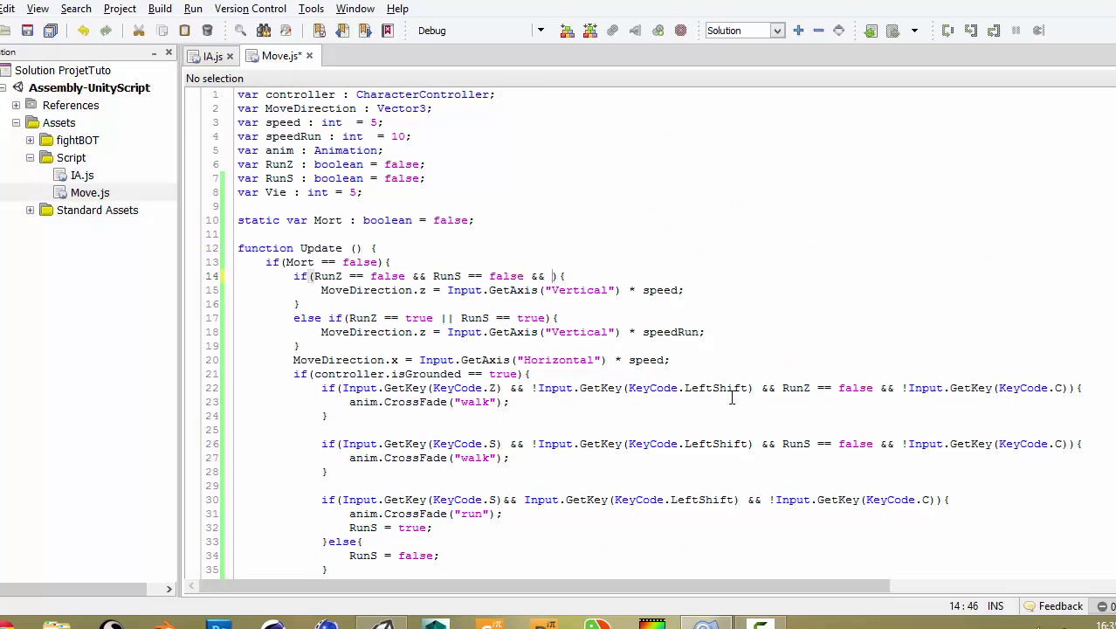
pyautogui.moveTo(901, 388); pyautogui.dragTo(1064, 388)
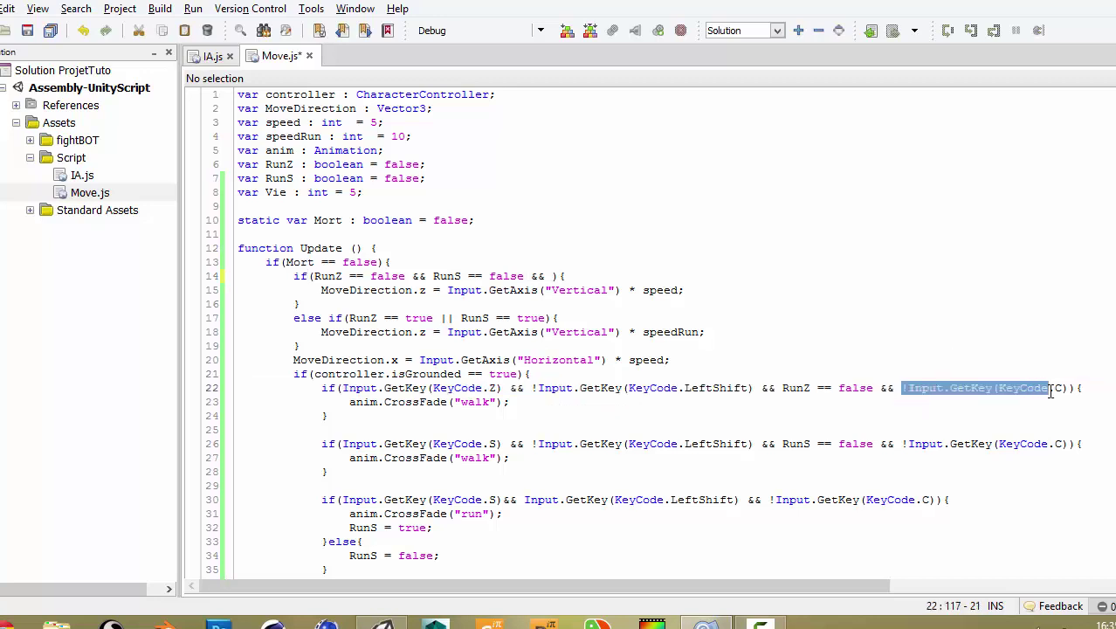
pyautogui.hotkey('ctrl', 'c')
pyautogui.click(552, 276)
pyautogui.hotkey('ctrl', 'v')
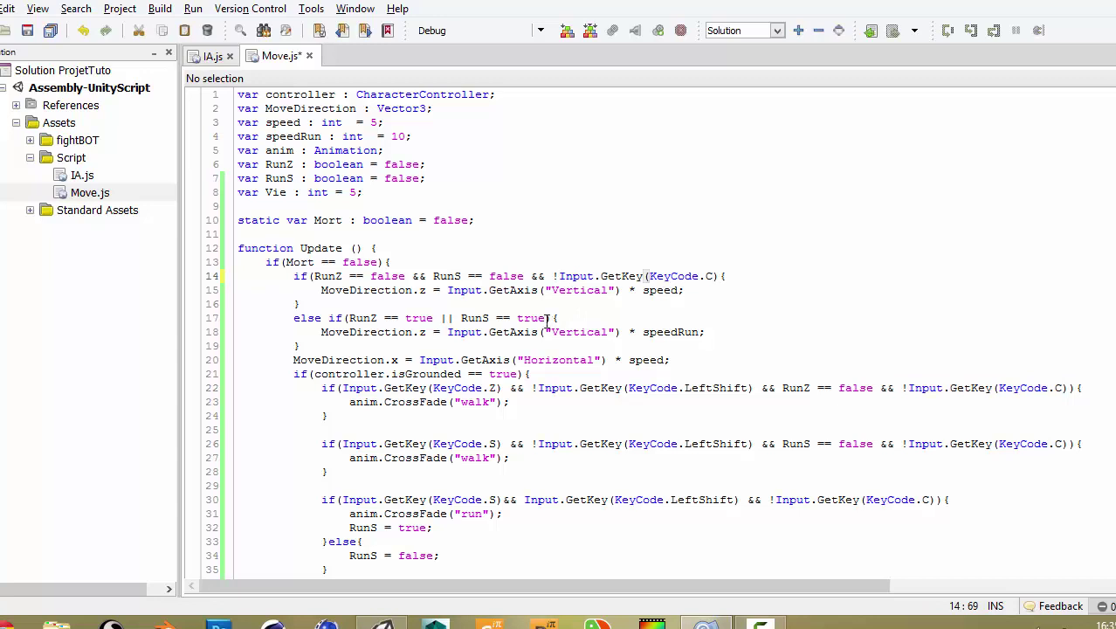
pyautogui.click(547, 318)
pyautogui.write('&&')
pyautogui.hotkey('ctrl', 'v')
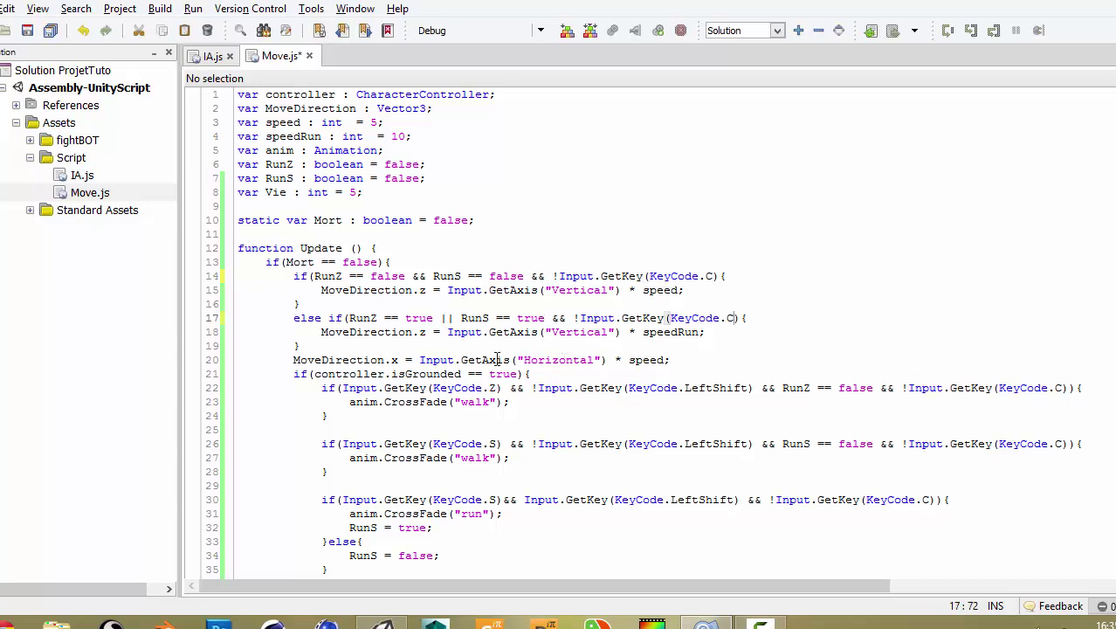
pyautogui.hotkey('ctrl', 's')
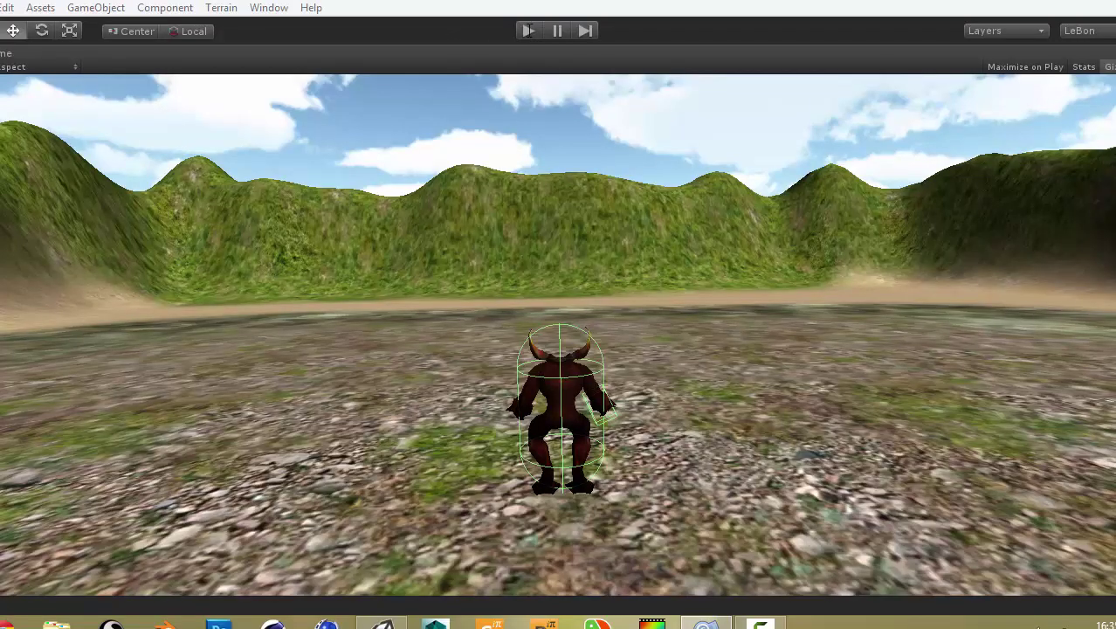
# Press Play, view the missing-parenthesis errors for lines 14 and 17, and return to MonoDevelop
pyautogui.click(528, 30)
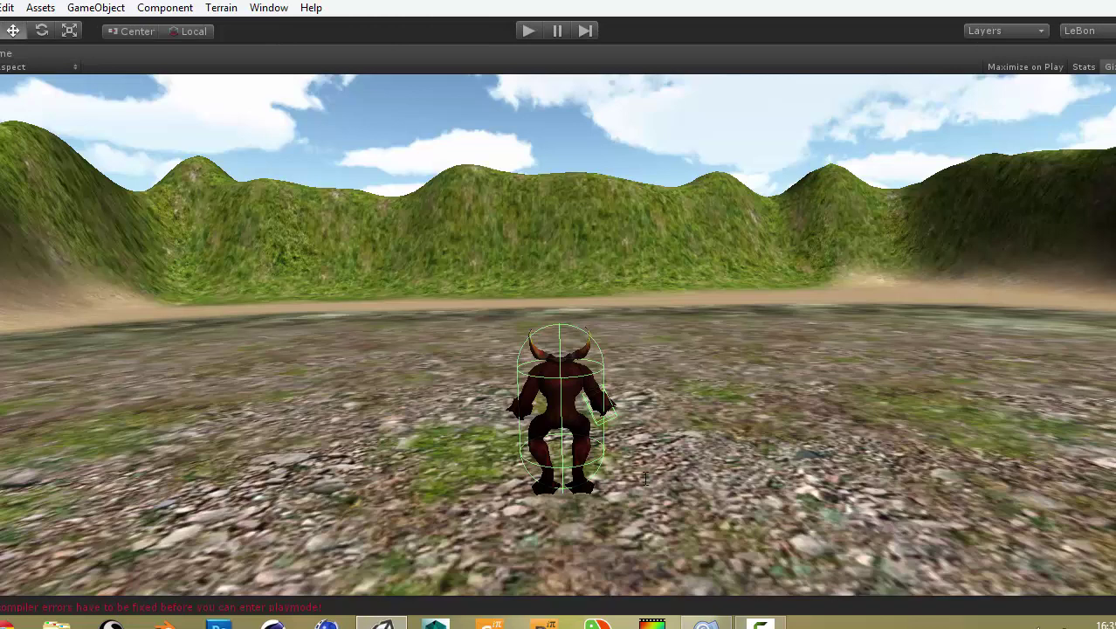
pyautogui.click(556, 605)
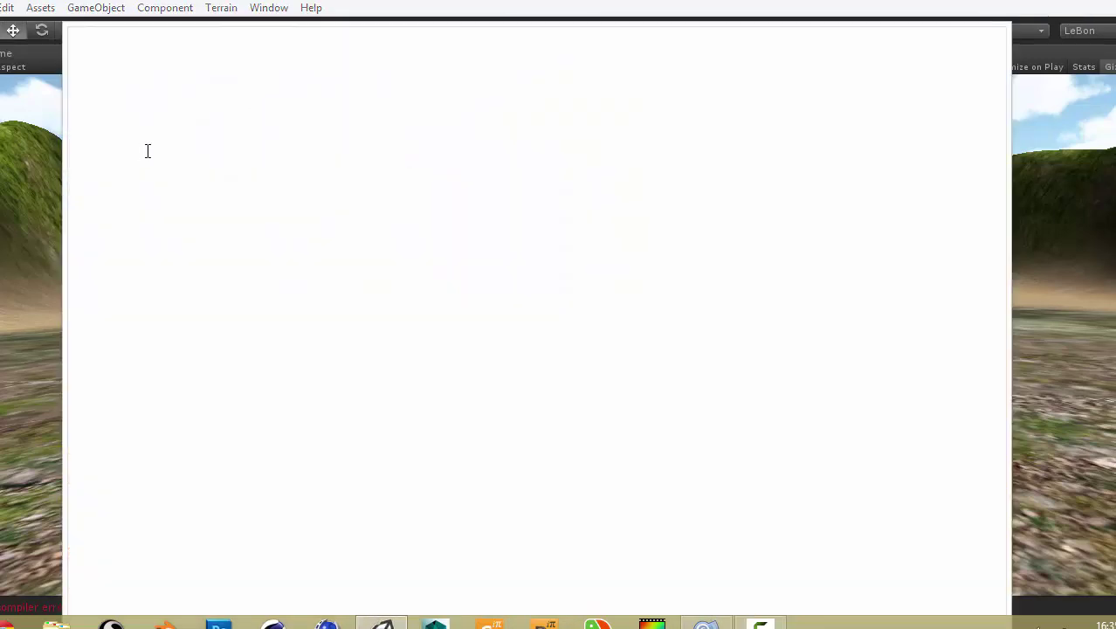
pyautogui.click(725, 625)
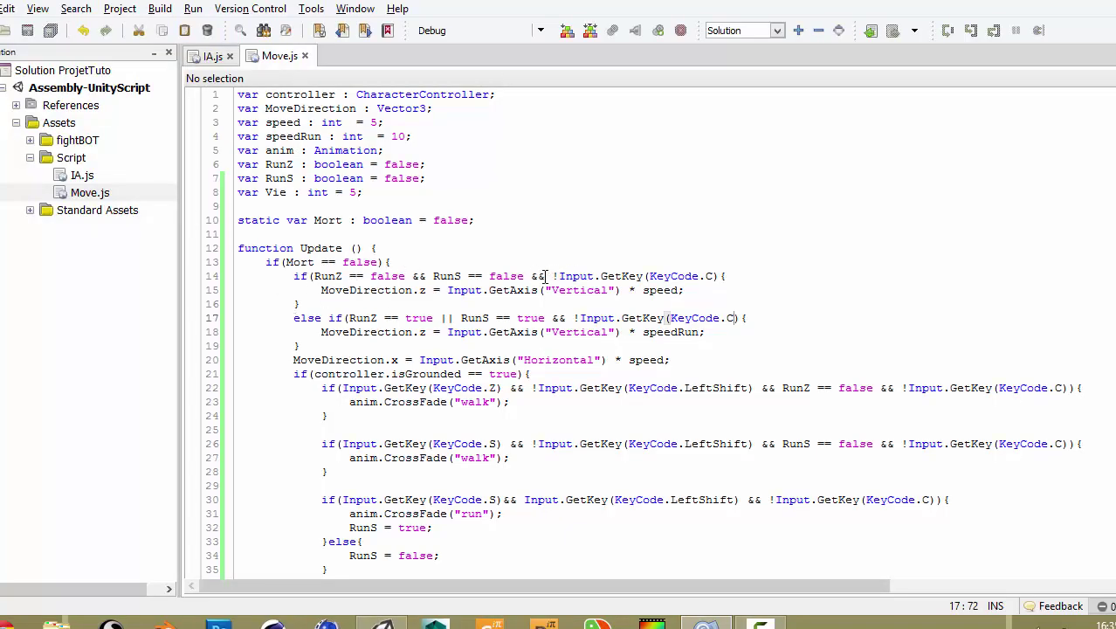
# Add the missing ')' after KeyCode.C) on lines 14 and 17, save, and return to Unity
pyautogui.click(724, 276)
pyautogui.write(')')
pyautogui.click(740, 318)
pyautogui.write(')')
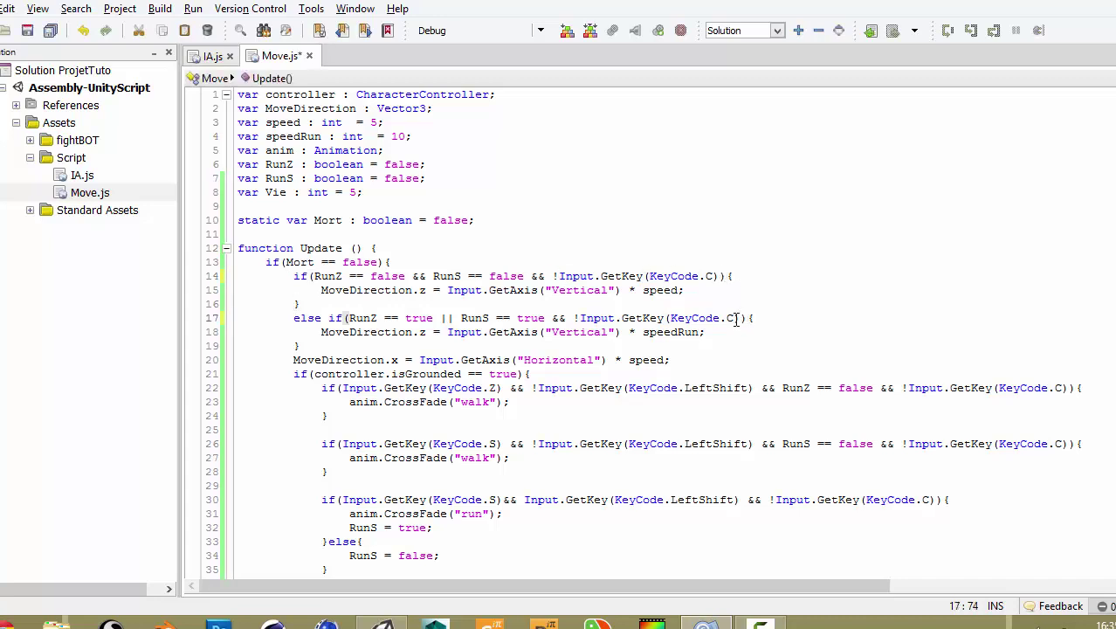
pyautogui.hotkey('ctrl', 's')
pyautogui.hotkey('alt', 'Tab')
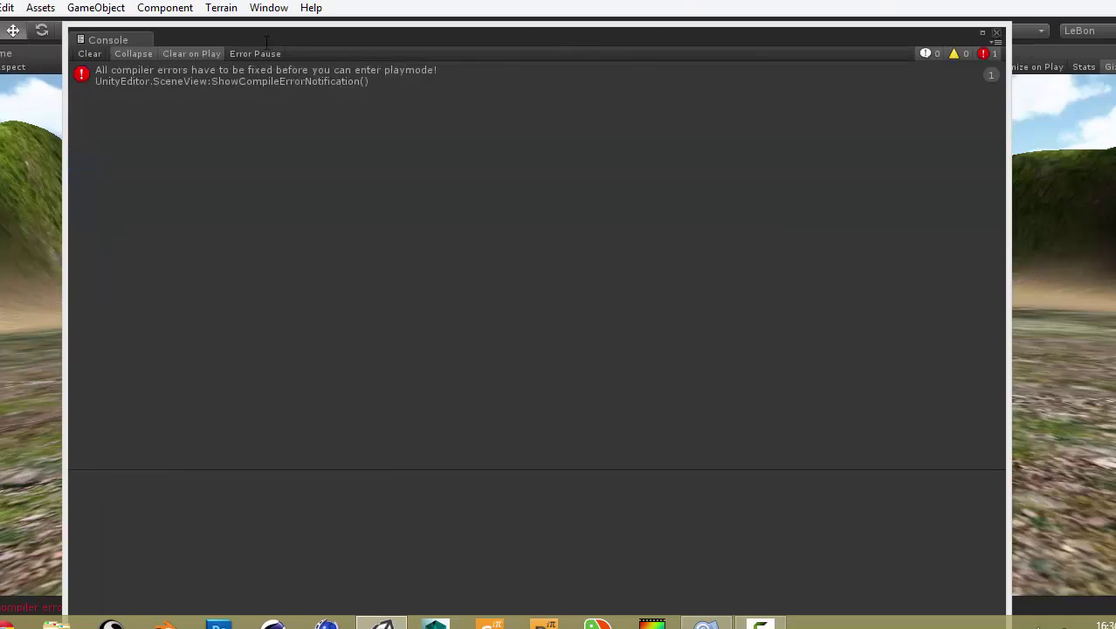
pyautogui.click(91, 54)
pyautogui.click(997, 32)
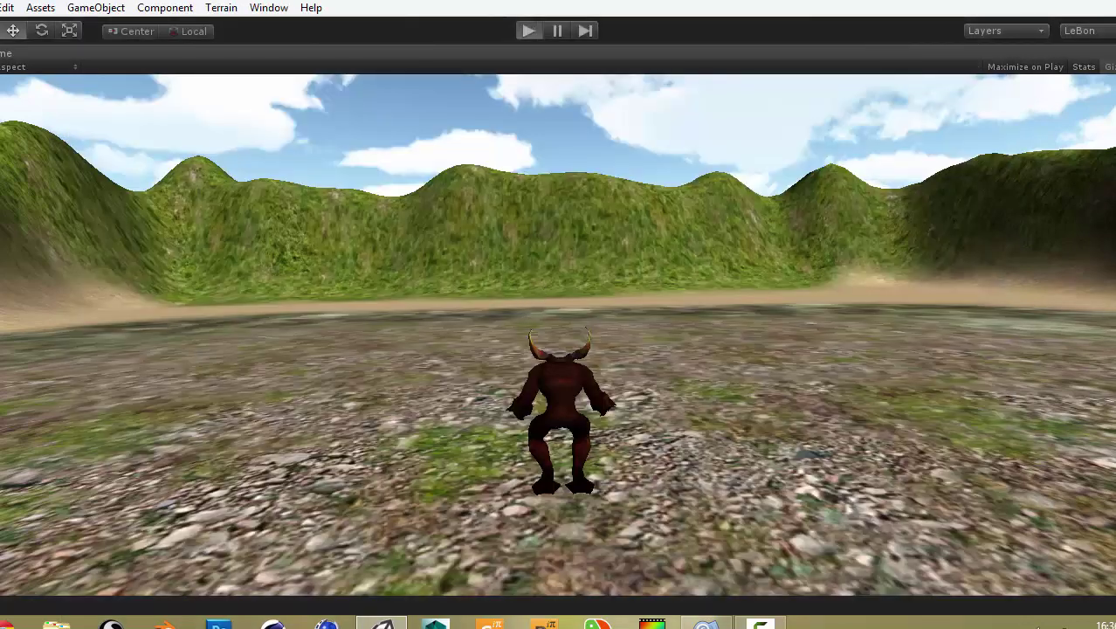
pyautogui.hotkey('ctrl', 'p')
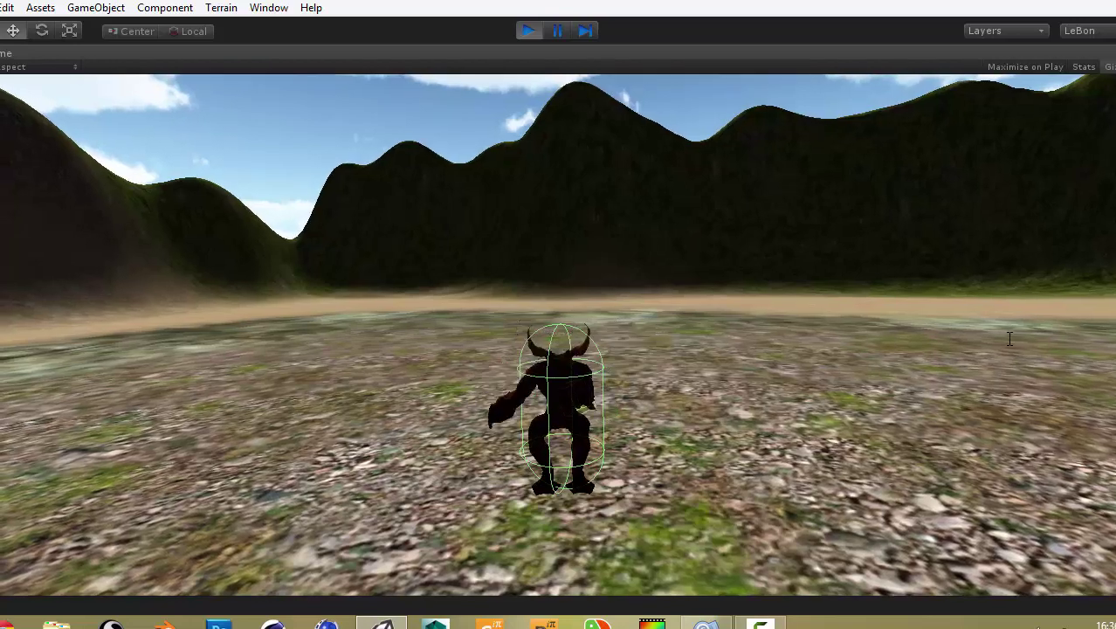
pyautogui.press('w')
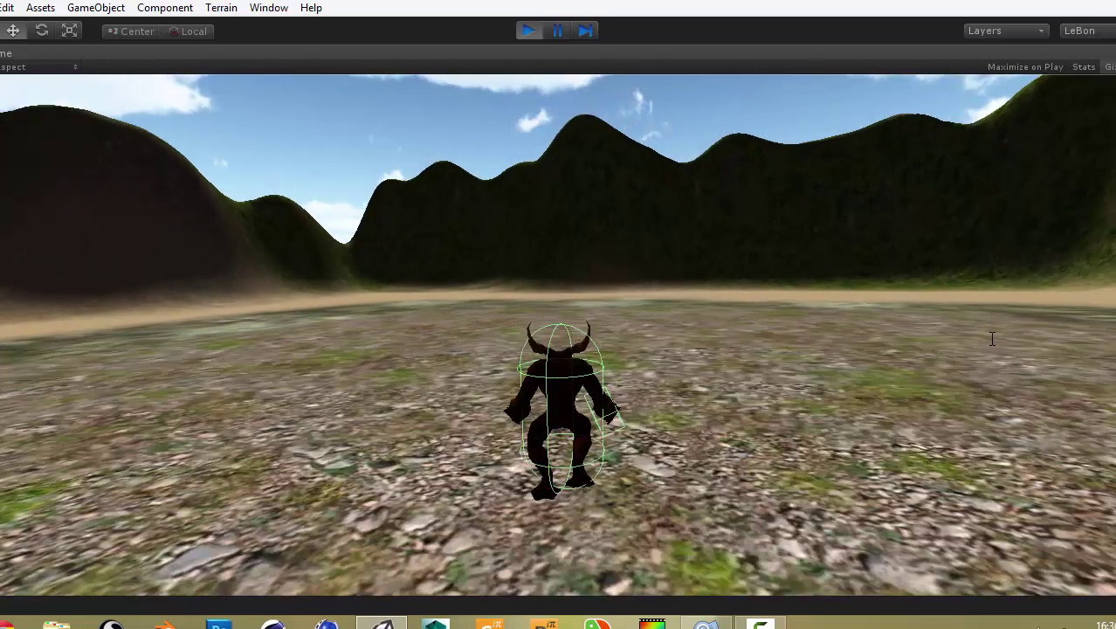
pyautogui.press('w')
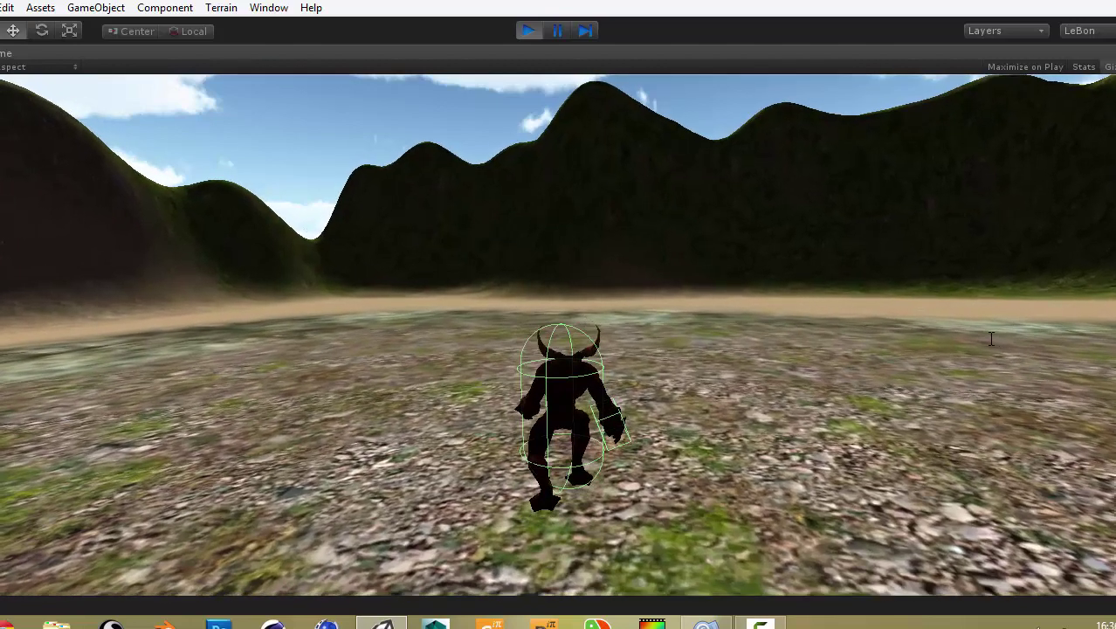
pyautogui.press('w')
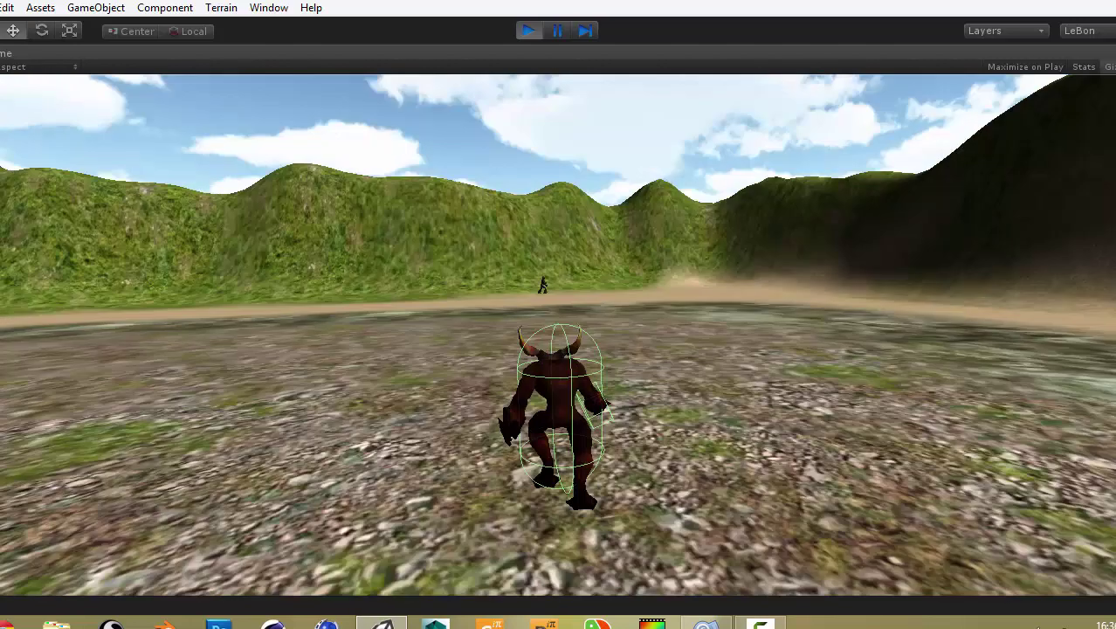
pyautogui.press('w')
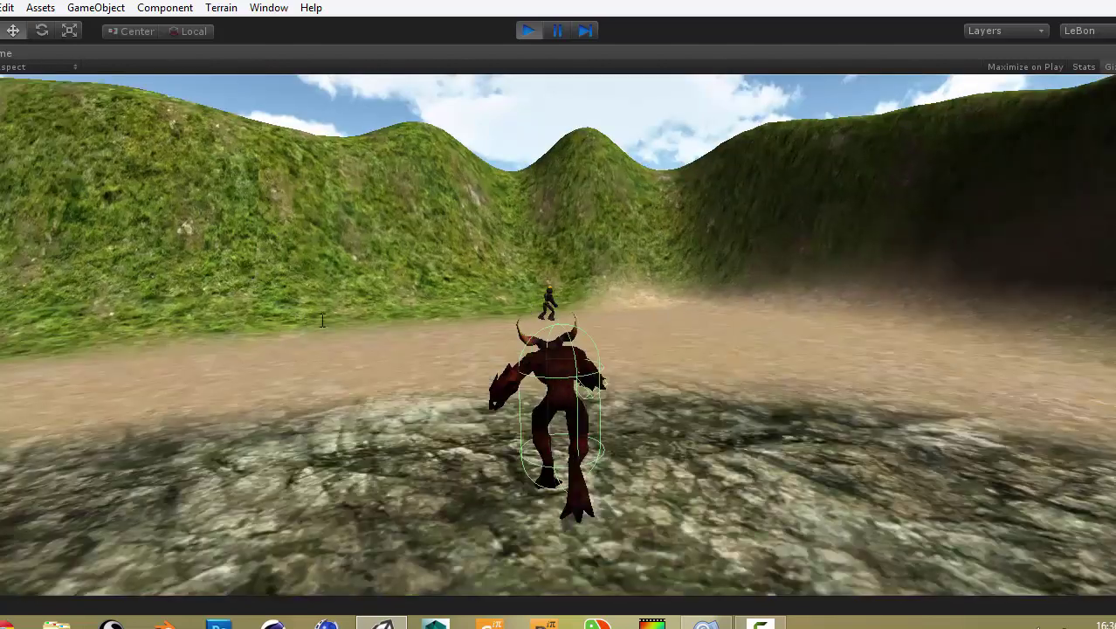
pyautogui.press('w')
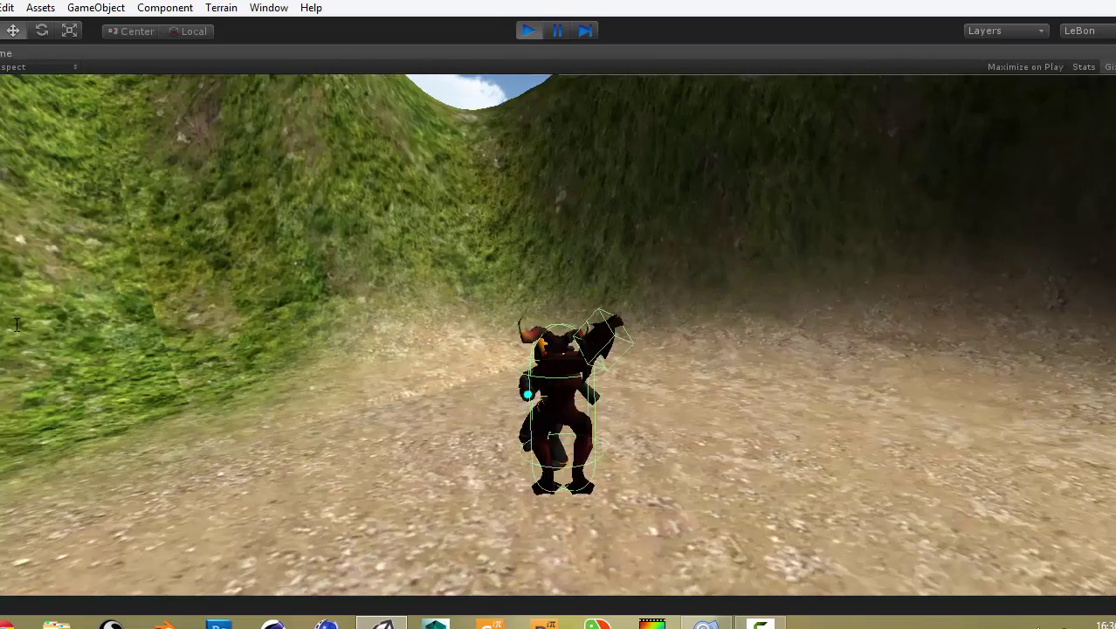
pyautogui.press('w')
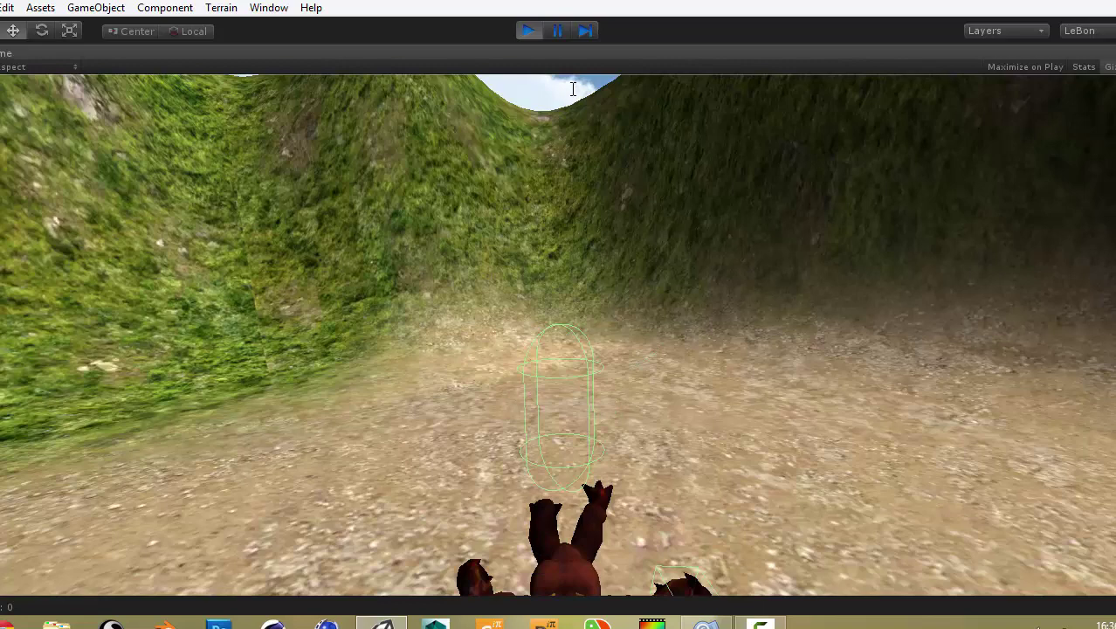
pyautogui.click(530, 32)
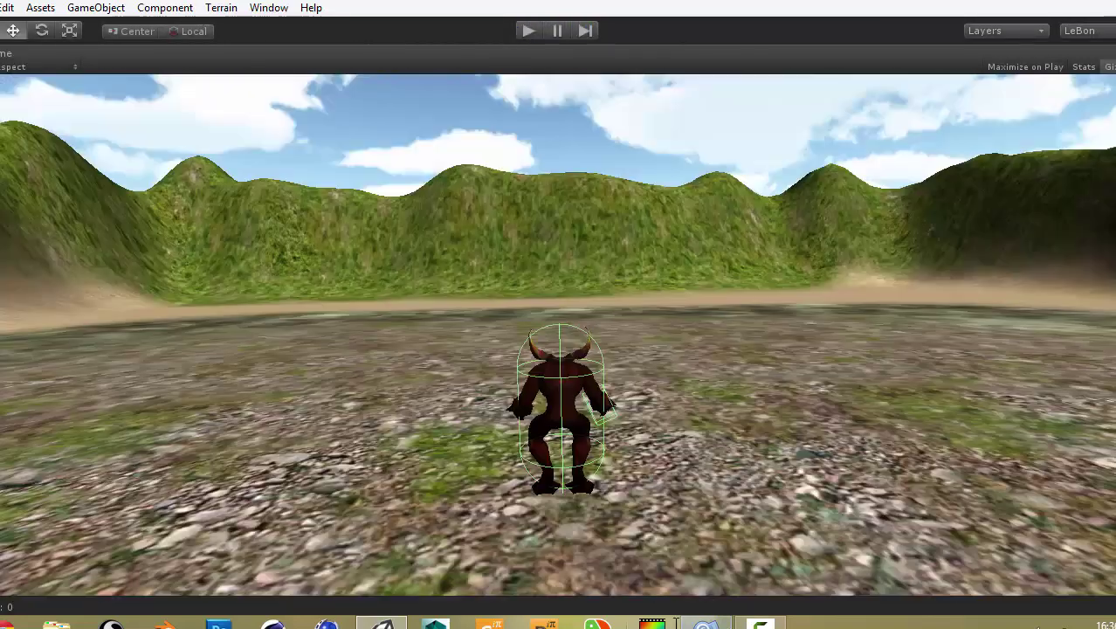
# Un-maximize the Game view to restore the normal editor layout
pyautogui.hotkey('alt', 'Tab')
pyautogui.hotkey('alt', 'Tab')
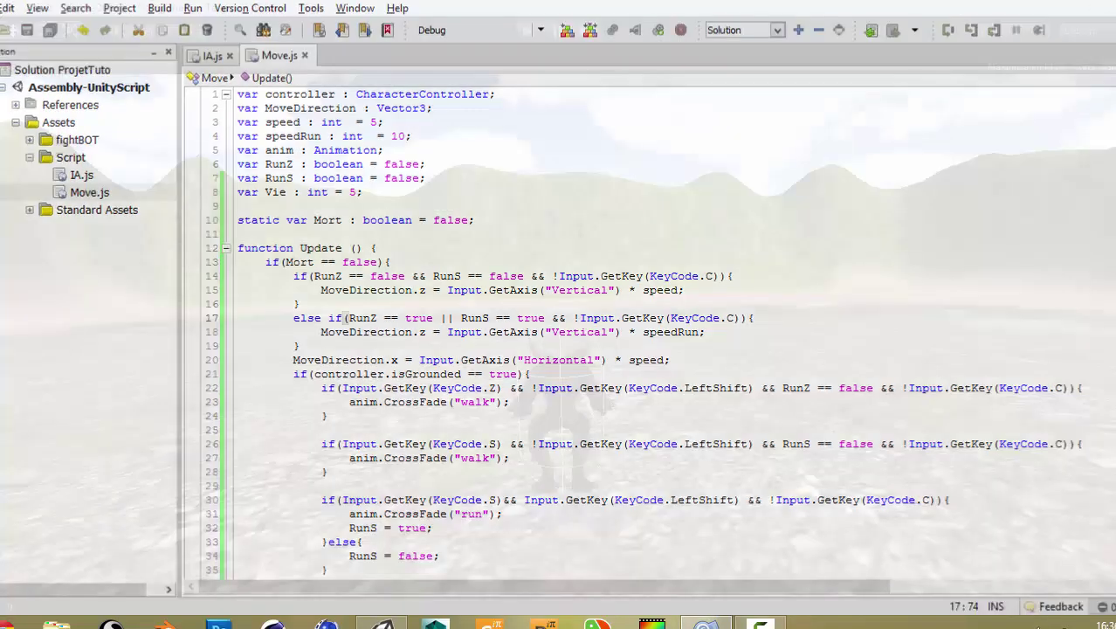
pyautogui.rightClick(1034, 57)
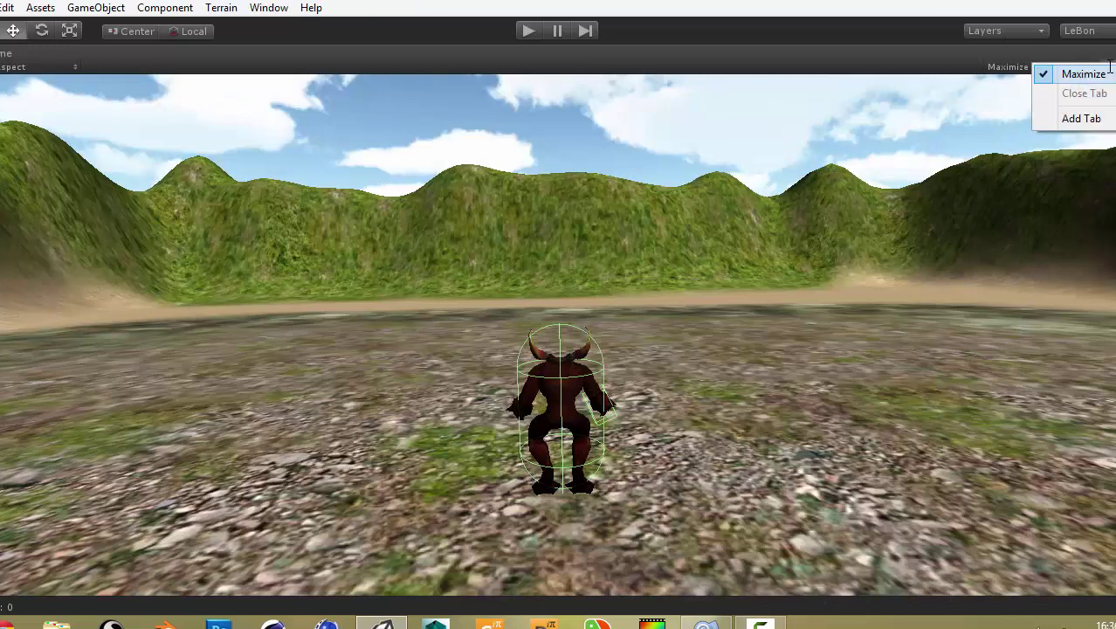
pyautogui.click(1052, 73)
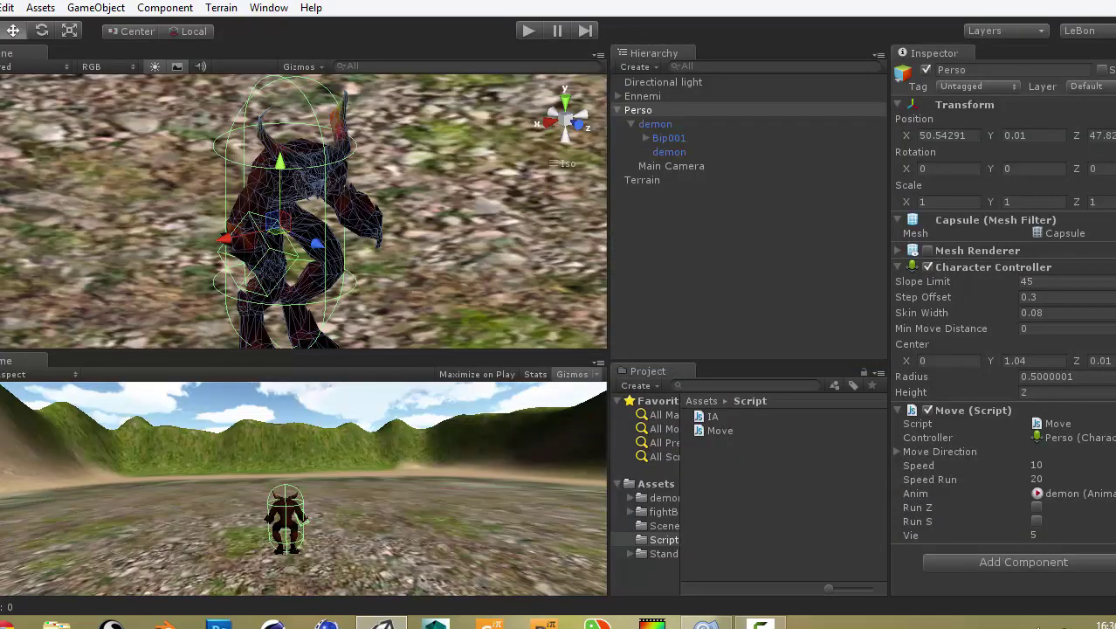
# Expand the demon's Bip001 skeleton down to Bip001 R Hand and tag it PunchDemon
pyautogui.click(655, 123)
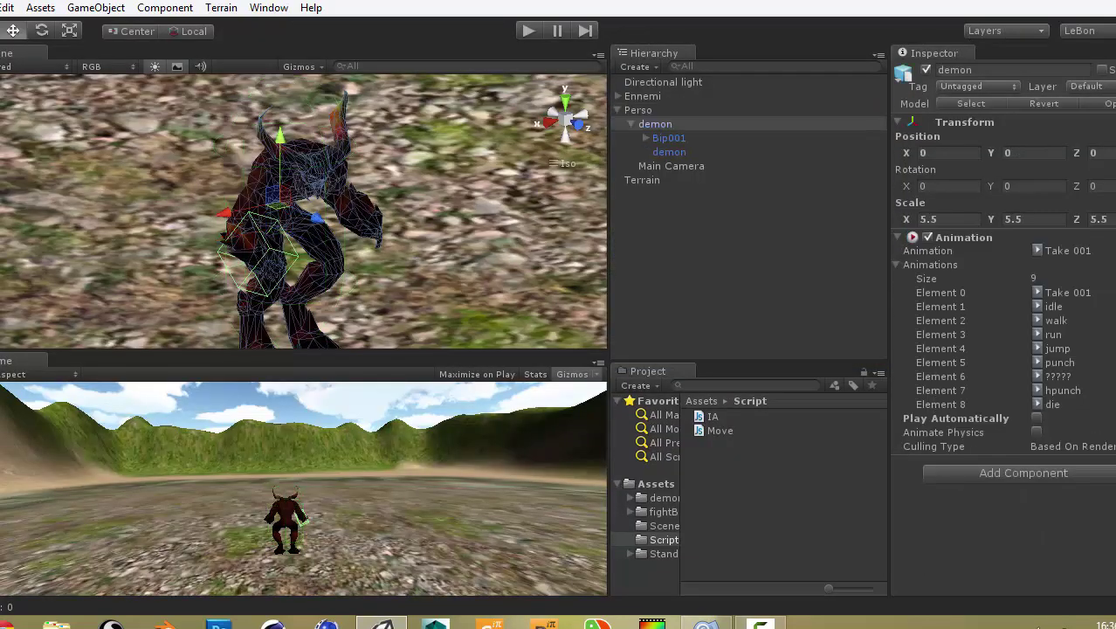
pyautogui.click(647, 138)
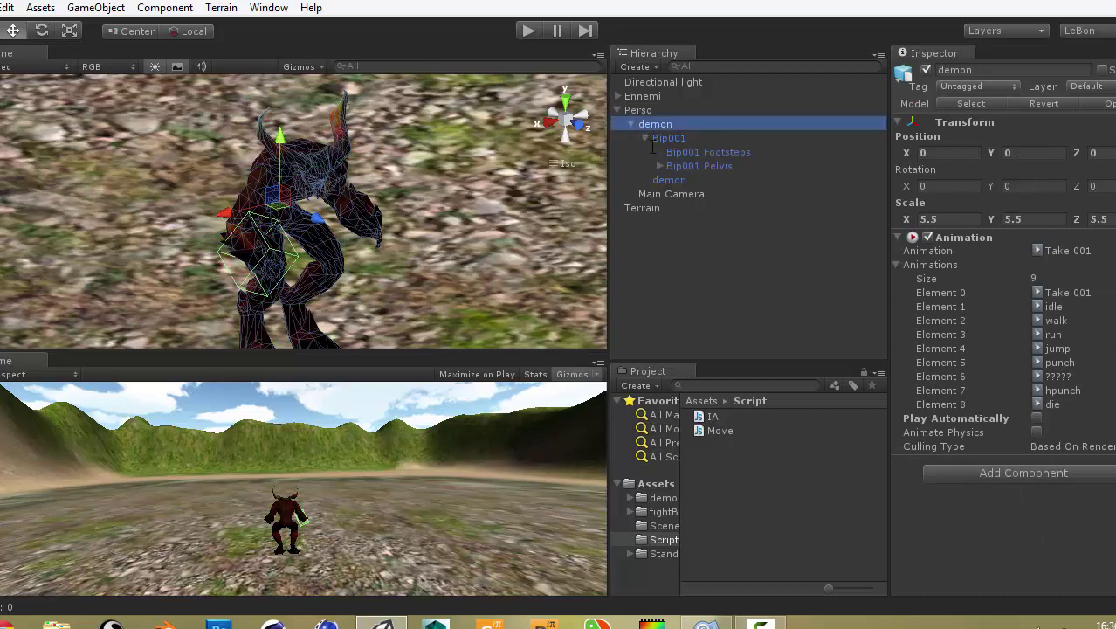
pyautogui.click(661, 165)
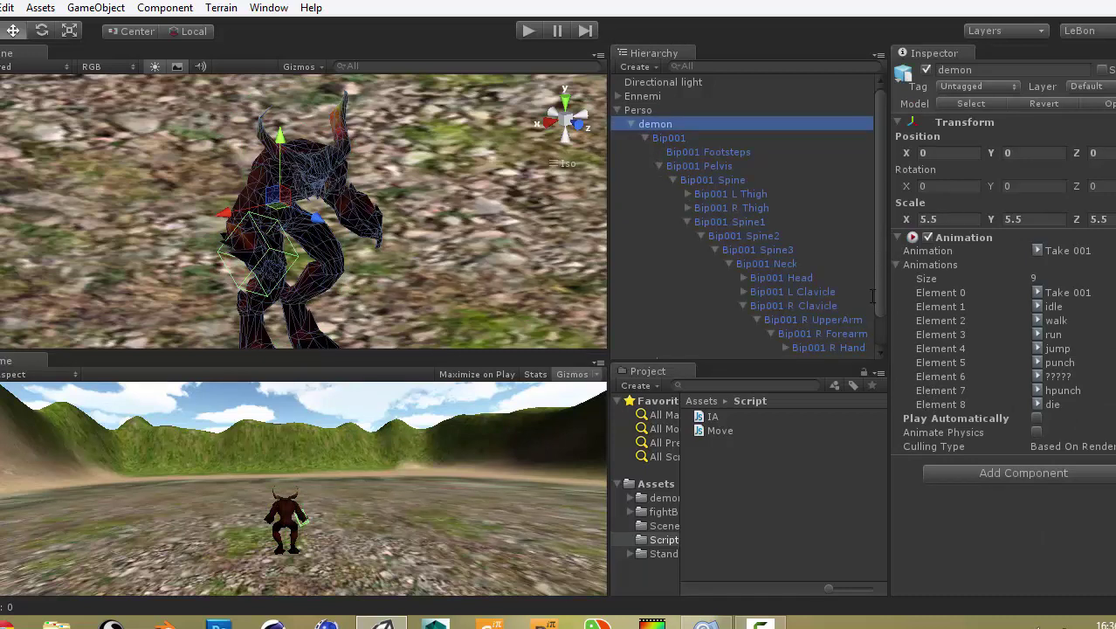
pyautogui.scroll(-2, 865, 297)
pyautogui.click(785, 312)
pyautogui.click(790, 311)
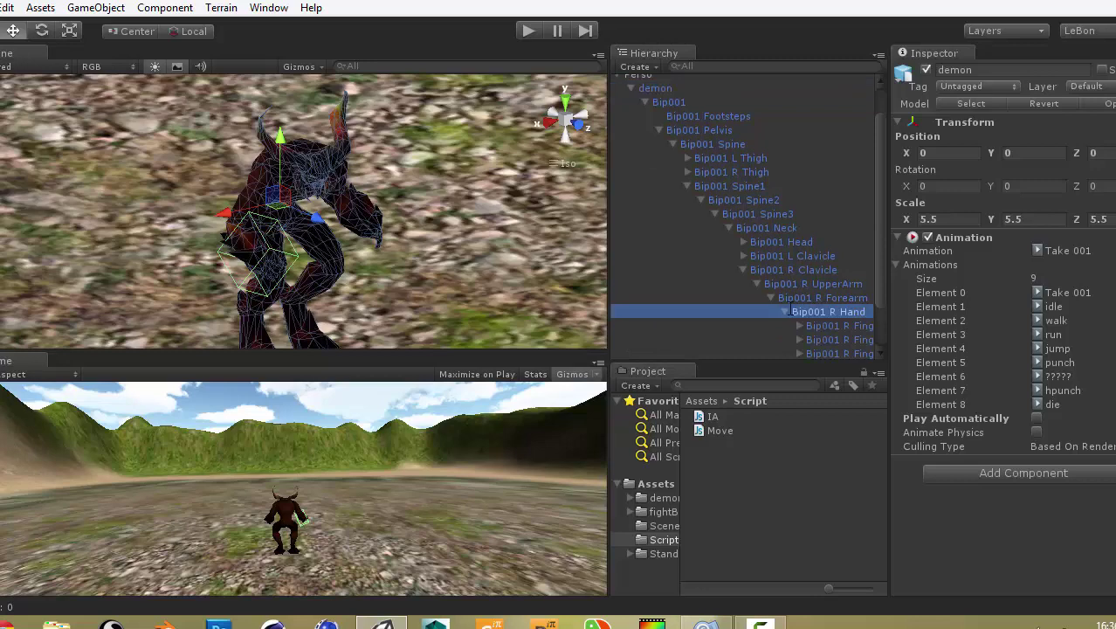
pyautogui.click(998, 85)
pyautogui.click(996, 297)
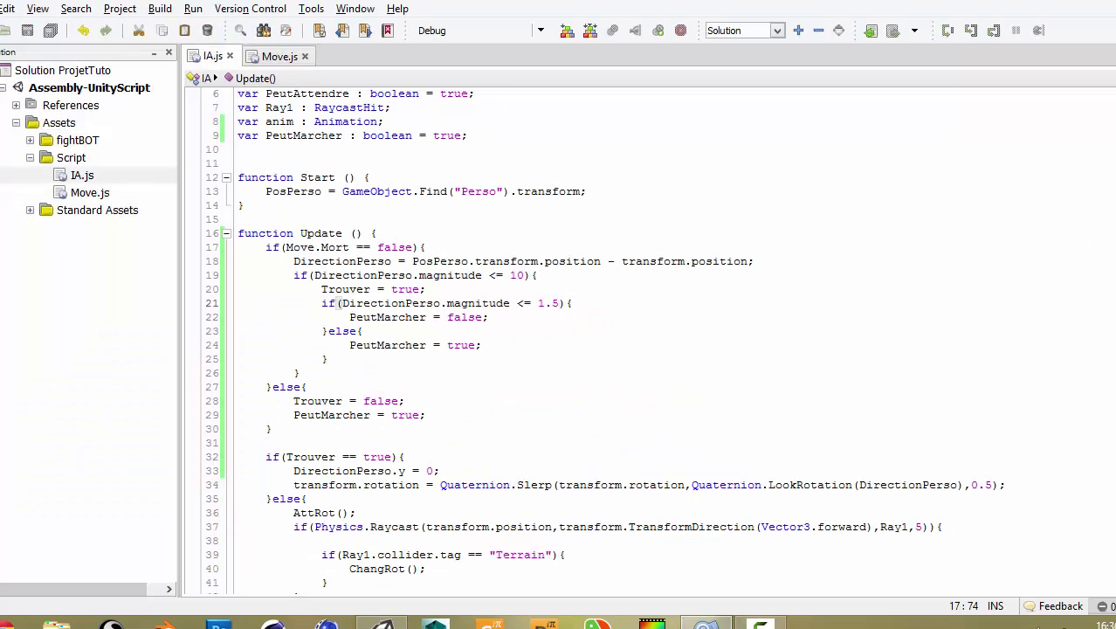
# Add blank lines after the ChangRot function at the end of IA.js
pyautogui.scroll(-5, 299, 523)
pyautogui.scroll(-4, 300, 523)
pyautogui.scroll(-2, 299, 522)
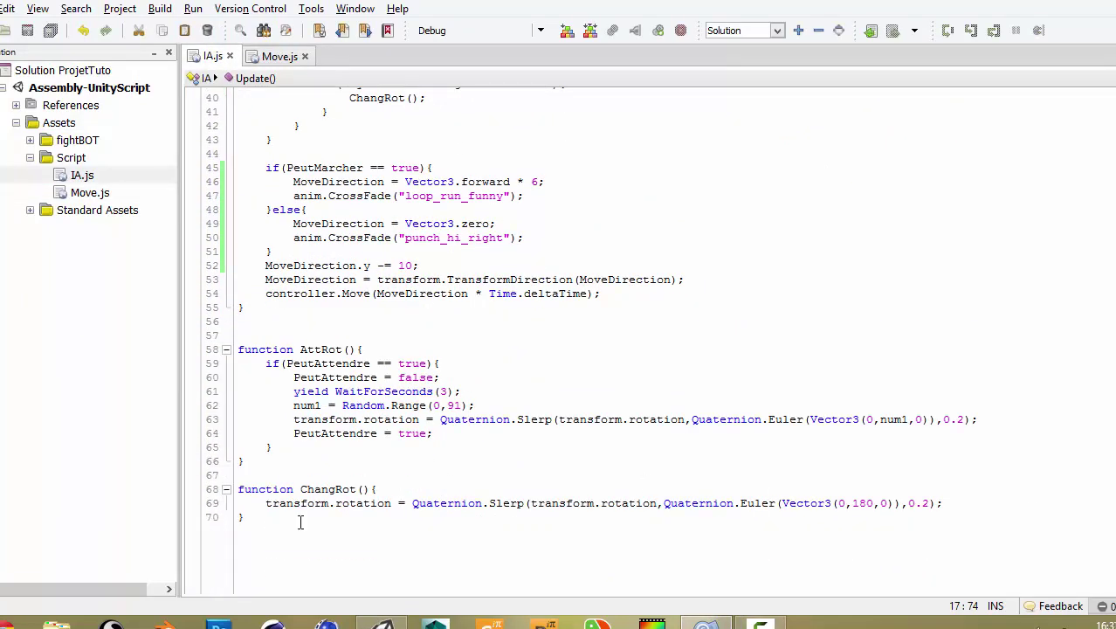
pyautogui.click(240, 517)
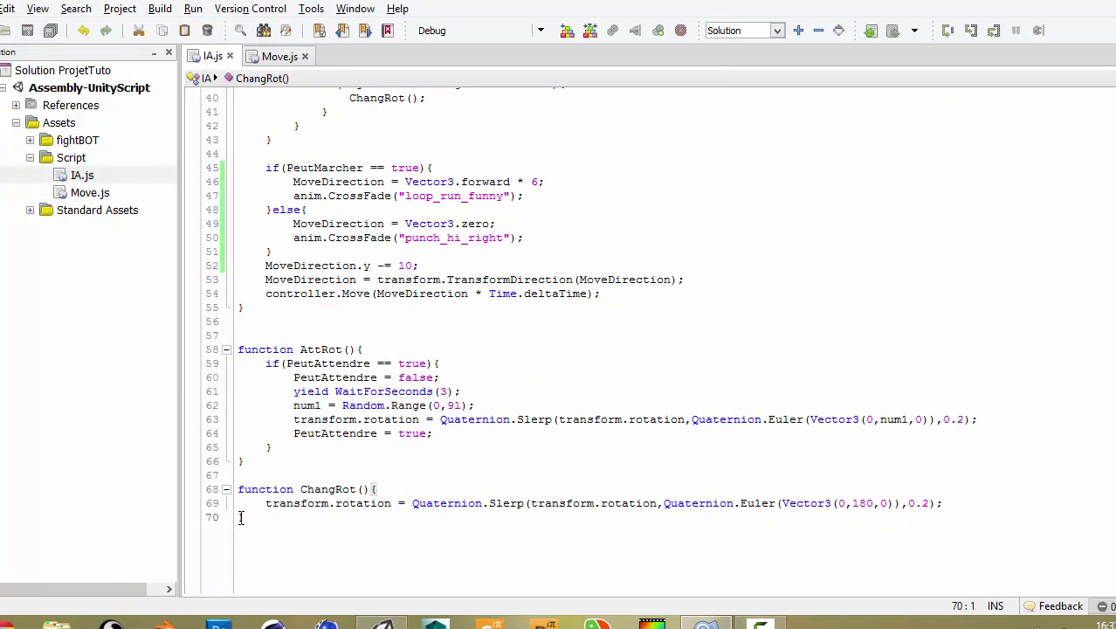
pyautogui.write('}')
pyautogui.press('Return')
pyautogui.press('Return')
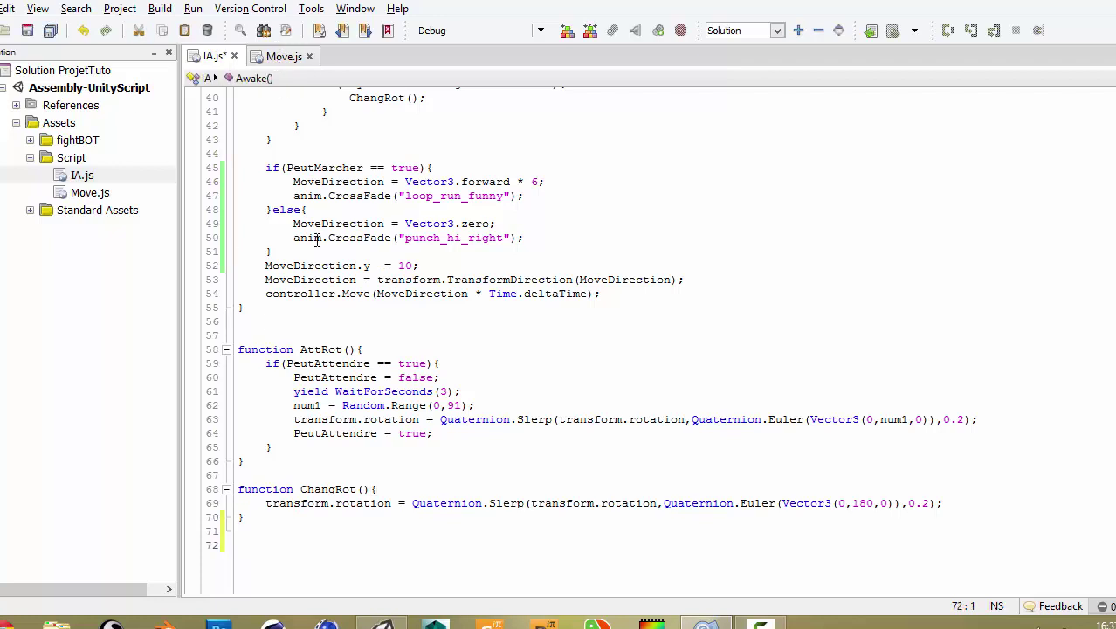
# Show the end of Move.js, scrolling down to its OnTriggerEnter handler
pyautogui.hotkey('ctrl', 'Tab')
pyautogui.scroll(-5, 345, 363)
pyautogui.scroll(-5, 332, 393)
# Copy Move.js's OnTriggerEnter function and paste it at the end of IA.js
pyautogui.scroll(-5, 283, 448)
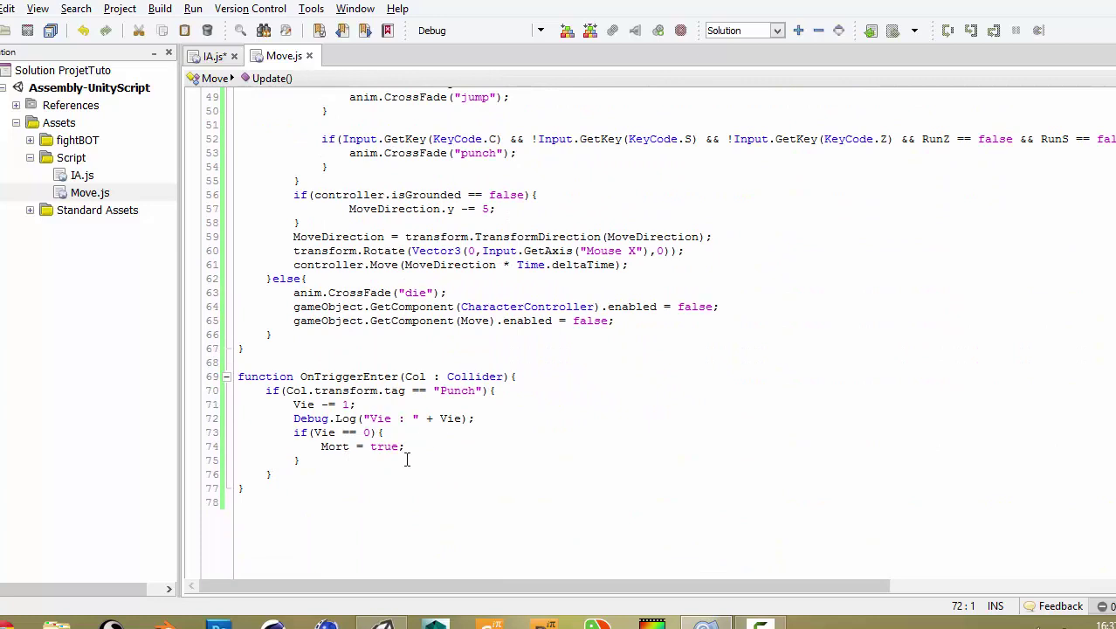
pyautogui.moveTo(245, 489); pyautogui.dragTo(227, 373)
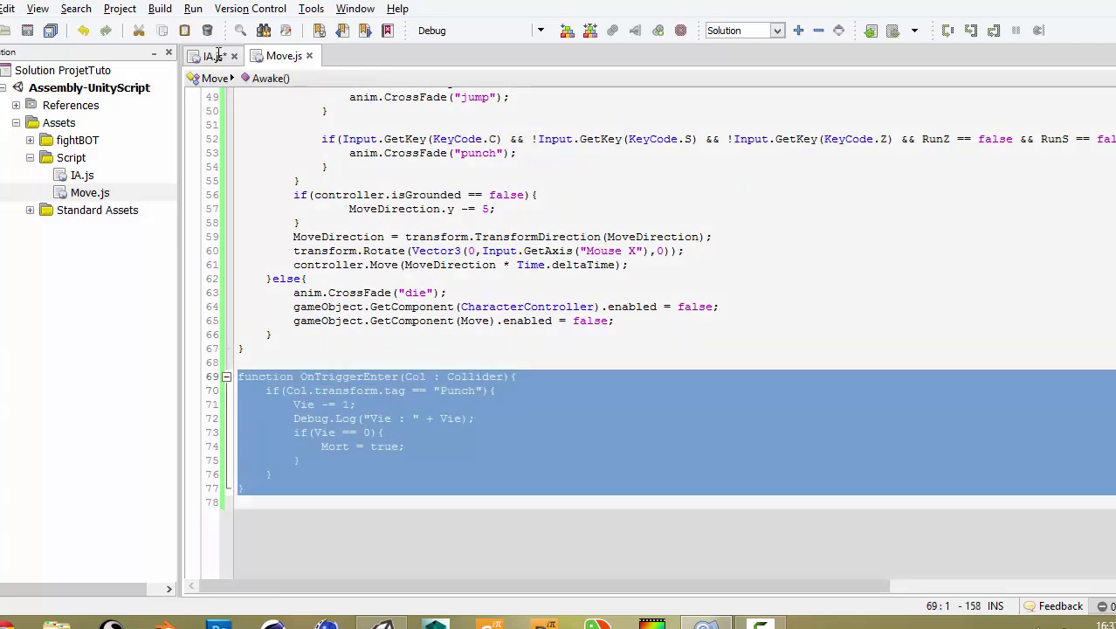
pyautogui.click(218, 55)
pyautogui.click(241, 548)
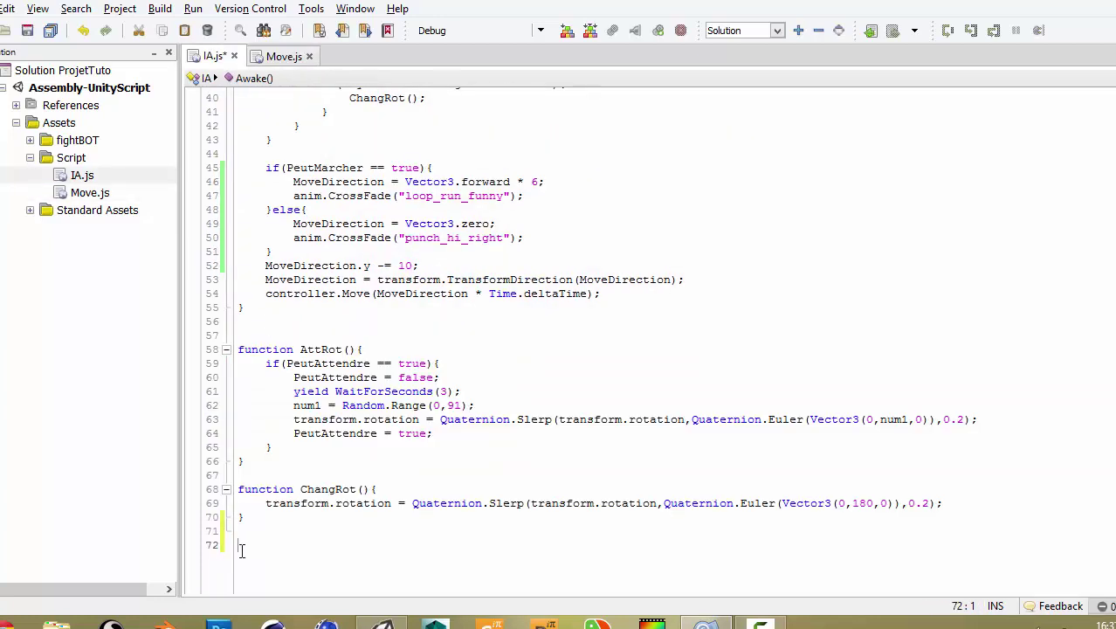
pyautogui.write('function OnTriggerEnter(Col : Collider){ \tif(Col.transform.tag == "Punch"){ \t\tVie -= 1; \t\tDebug.Log("Vie : " + Vie); \t\tif(Vie == 0){ \t\t\tMort = true; \t\t} \t} }')
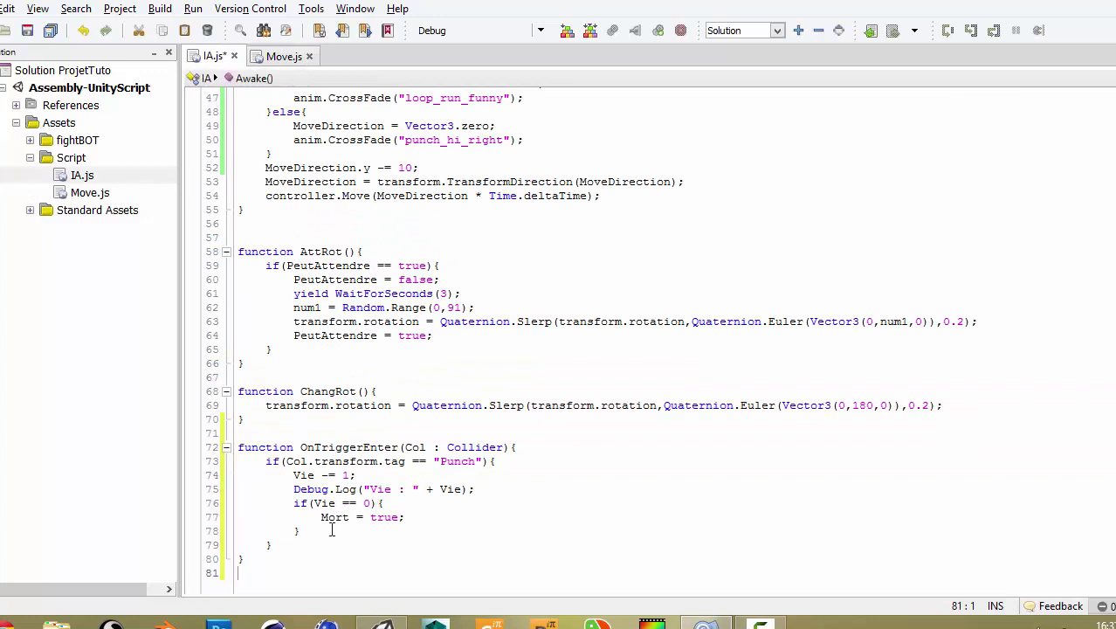
# Review the pasted handler's Mort = true statement, then scroll back to the top of IA.js
pyautogui.moveTo(428, 517); pyautogui.dragTo(323, 518)
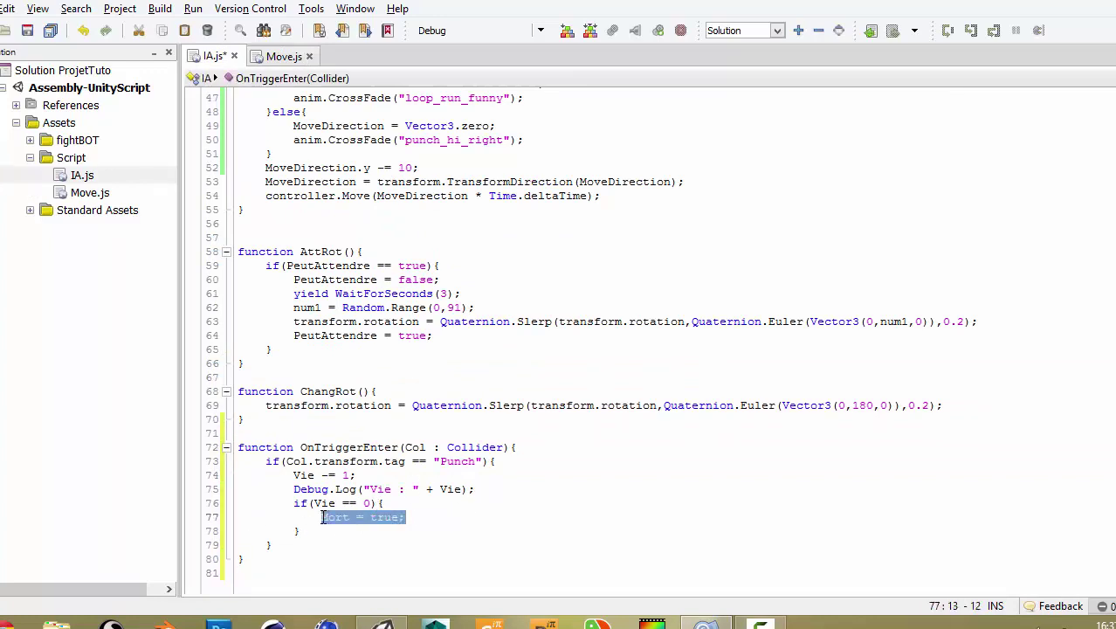
pyautogui.press('End')
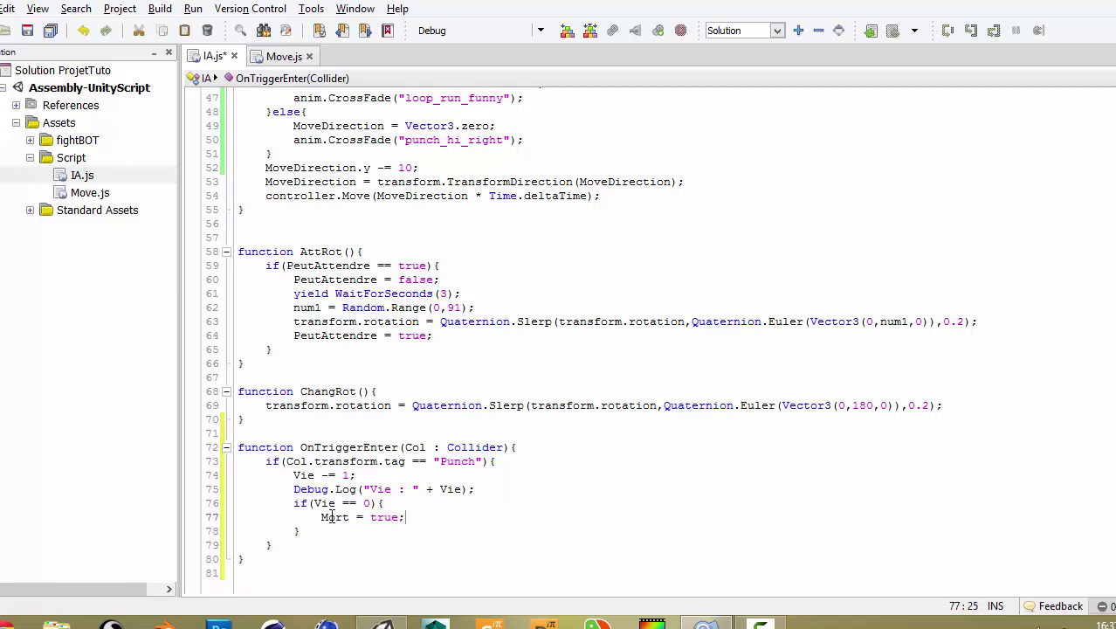
pyautogui.moveTo(405, 517); pyautogui.dragTo(323, 518)
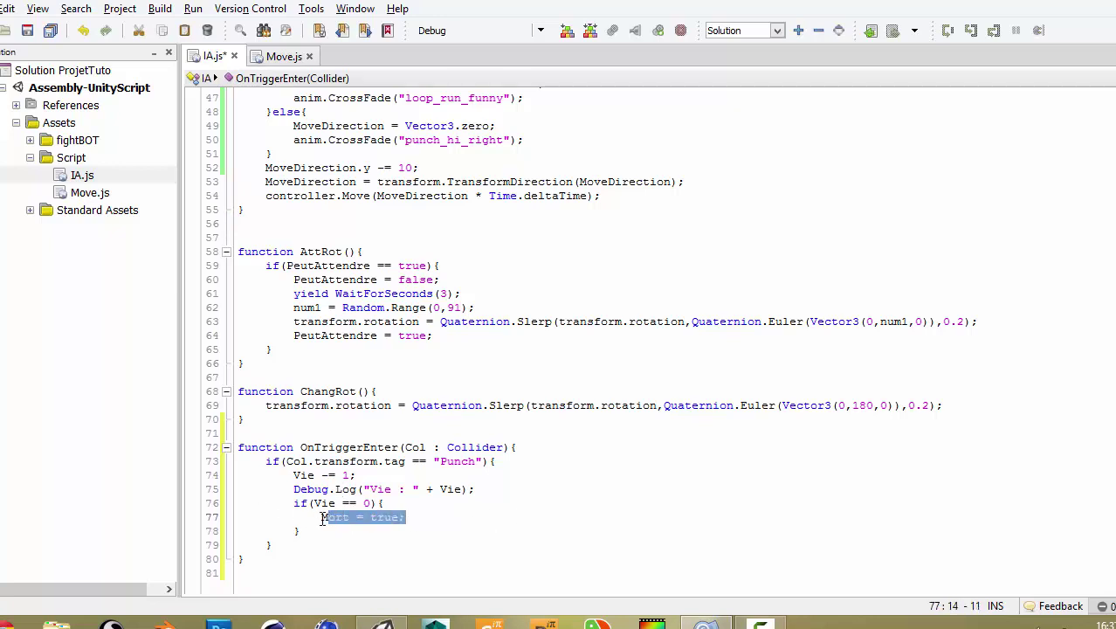
pyautogui.click(399, 555)
pyautogui.moveTo(308, 462); pyautogui.dragTo(342, 461)
pyautogui.click(385, 479)
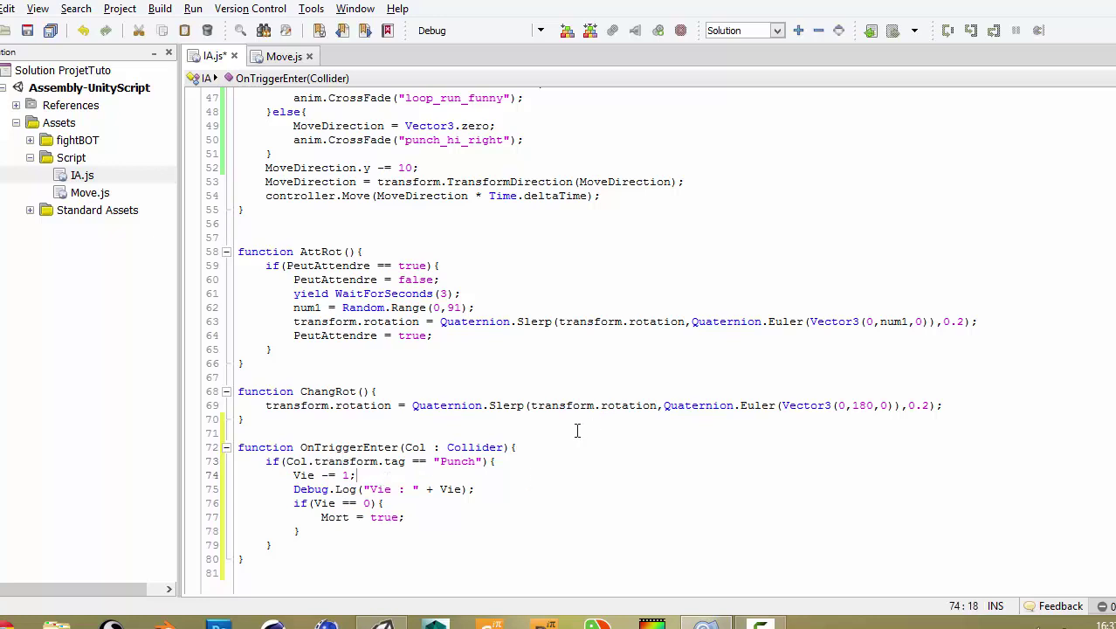
pyautogui.scroll(4, 926, 389)
pyautogui.scroll(7, 924, 380)
pyautogui.scroll(4, 921, 375)
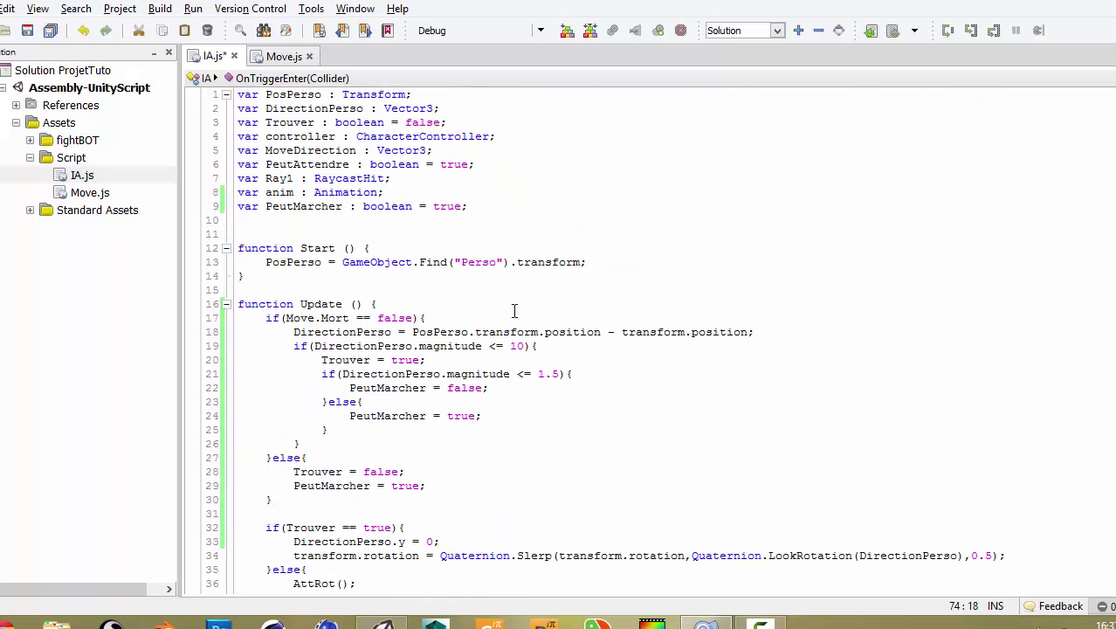
# Declare 'var Vie : int = 3;' and 'var Mort : boolean = false;' in IA.js
pyautogui.click(472, 206)
pyautogui.press('Return')
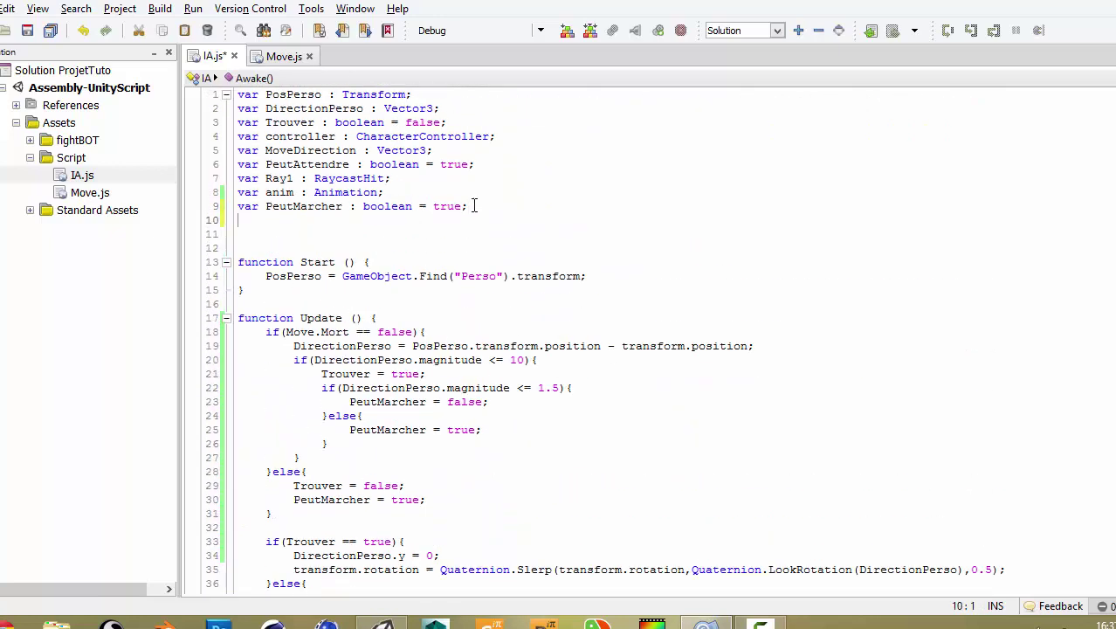
pyautogui.write('var Vie')
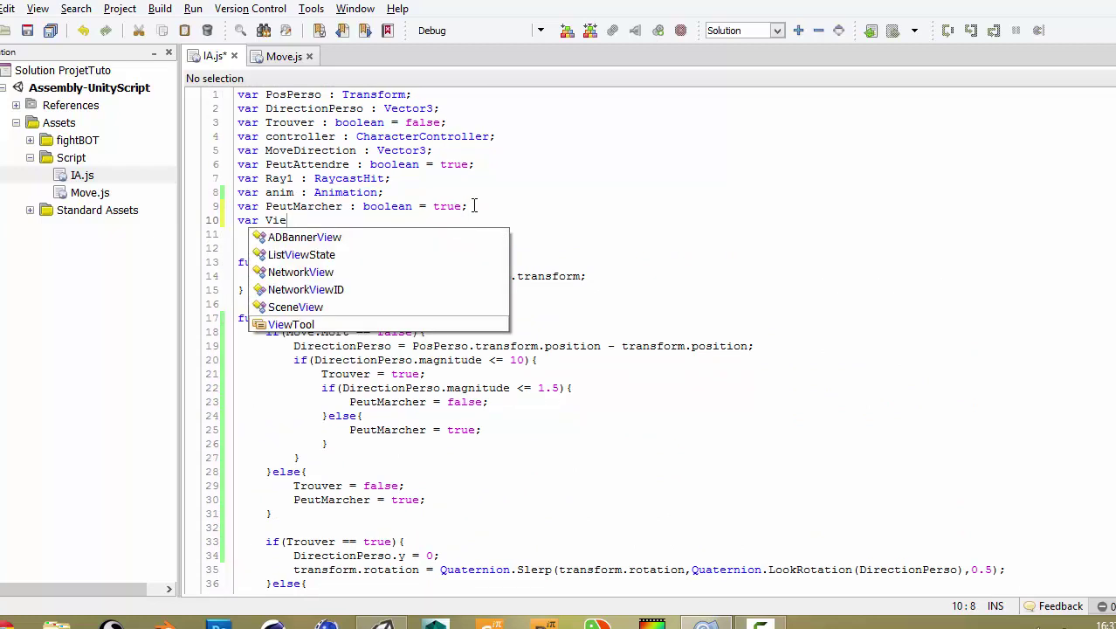
pyautogui.write(' : int ')
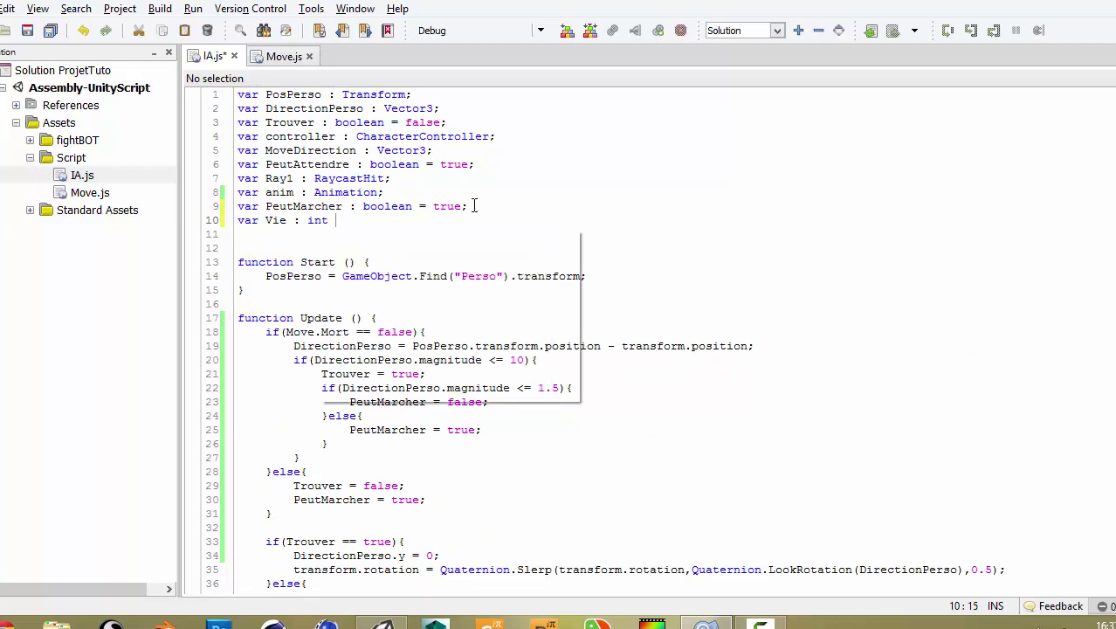
pyautogui.write('= ')
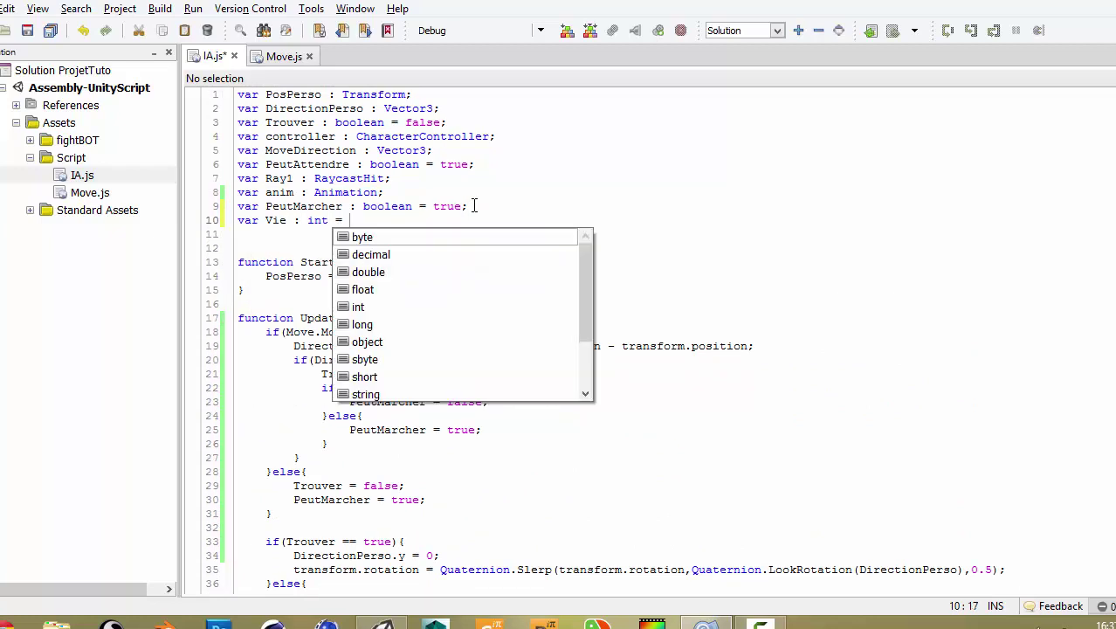
pyautogui.write('3;')
pyautogui.press('Return')
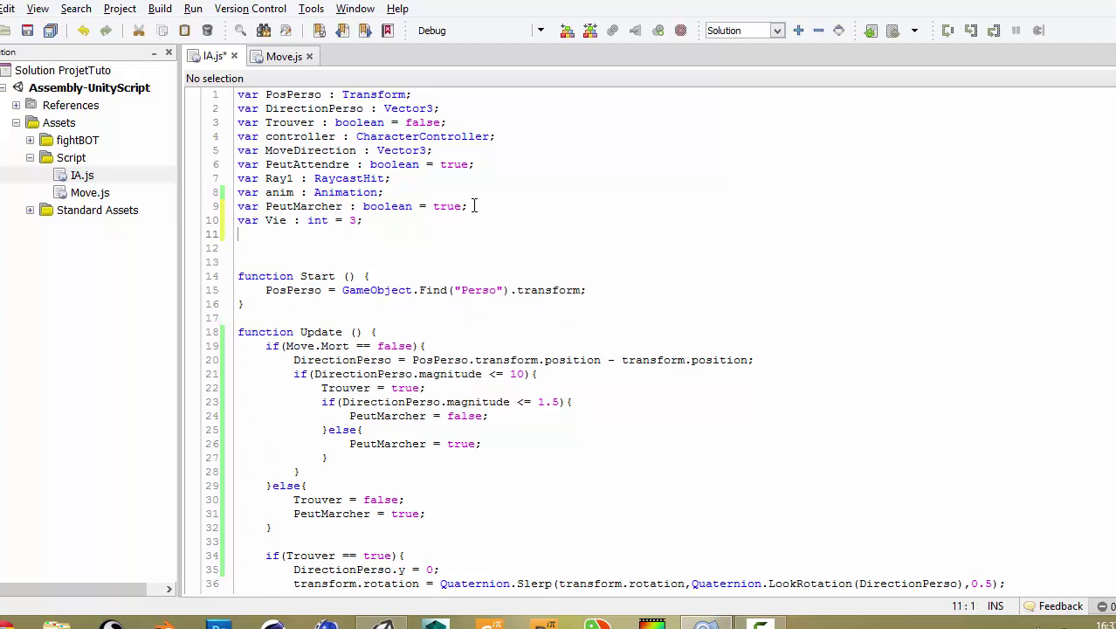
pyautogui.write('var Mort ')
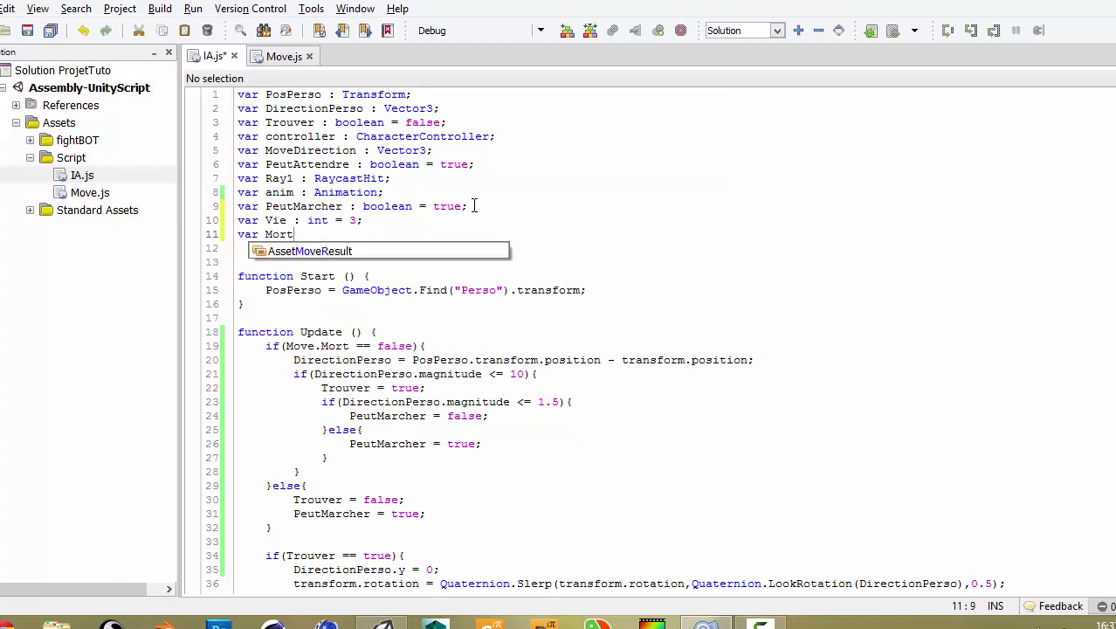
pyautogui.write(': boolean')
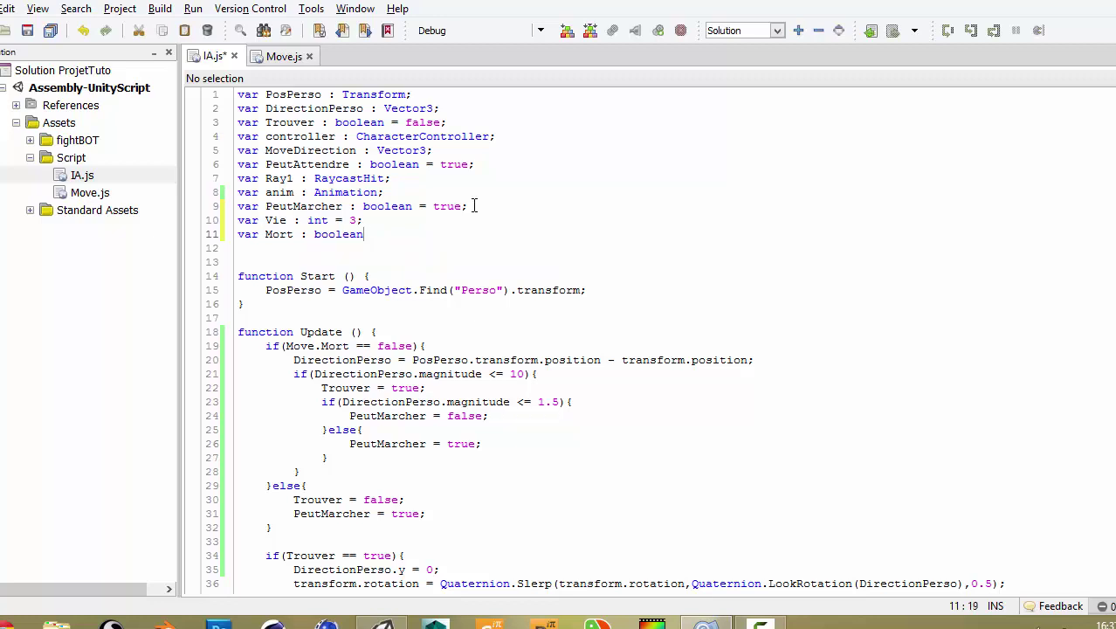
pyautogui.write(' = false;')
# Delete the Debug.Log line from the OnTriggerEnter punch handler
pyautogui.scroll(-3, 566, 259)
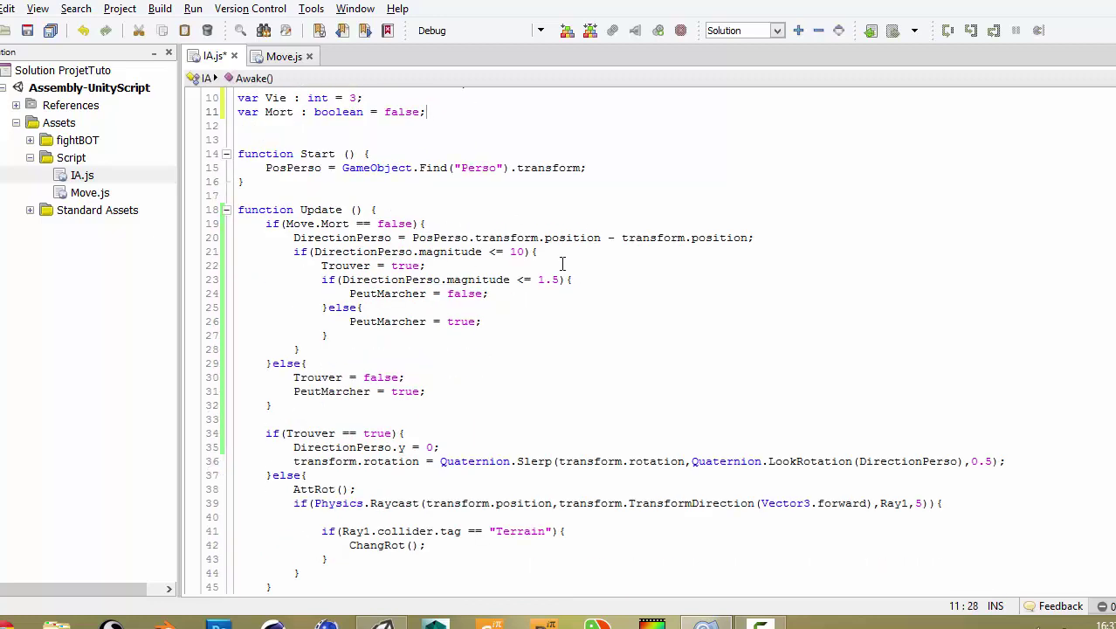
pyautogui.click(399, 151)
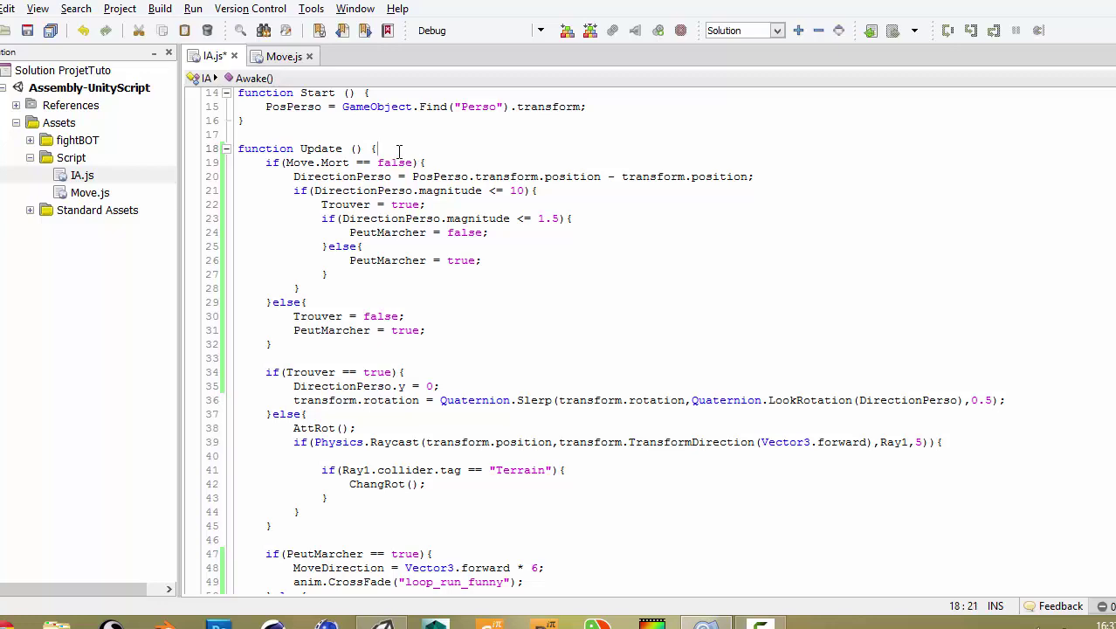
pyautogui.click(451, 164)
pyautogui.scroll(4, 444, 179)
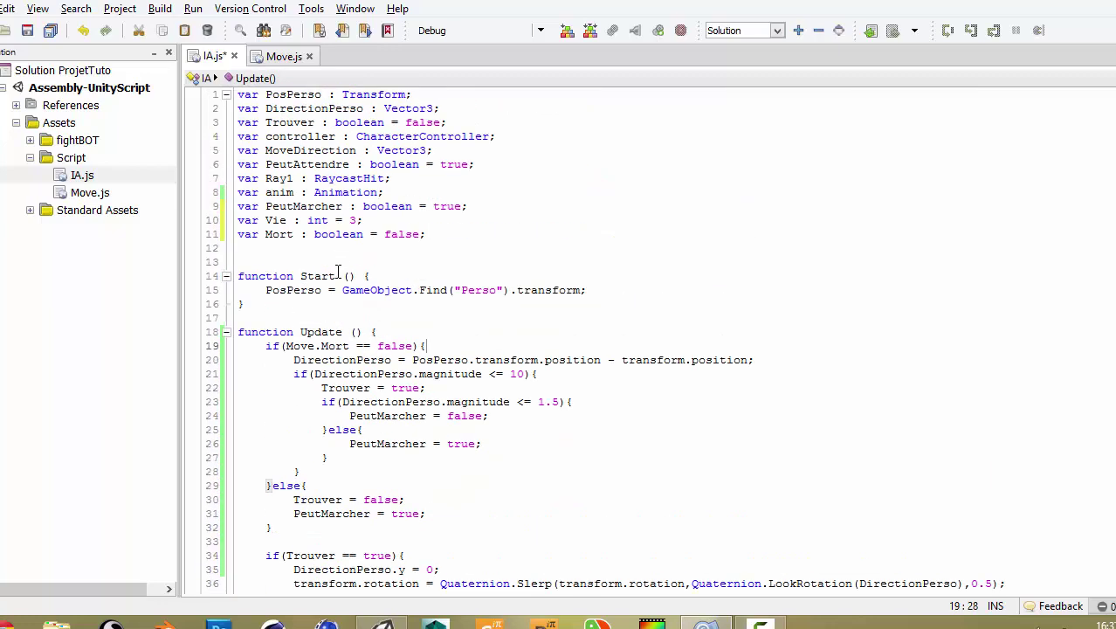
pyautogui.scroll(-7, 338, 273)
pyautogui.scroll(-7, 324, 336)
pyautogui.scroll(-3, 341, 334)
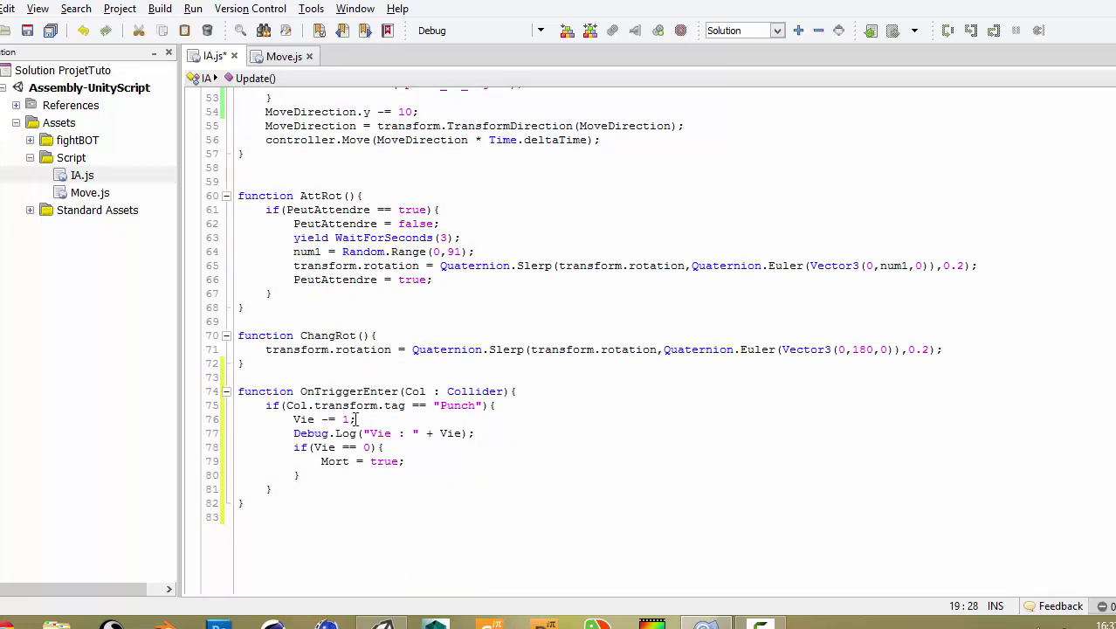
pyautogui.click(283, 419)
pyautogui.press('End')
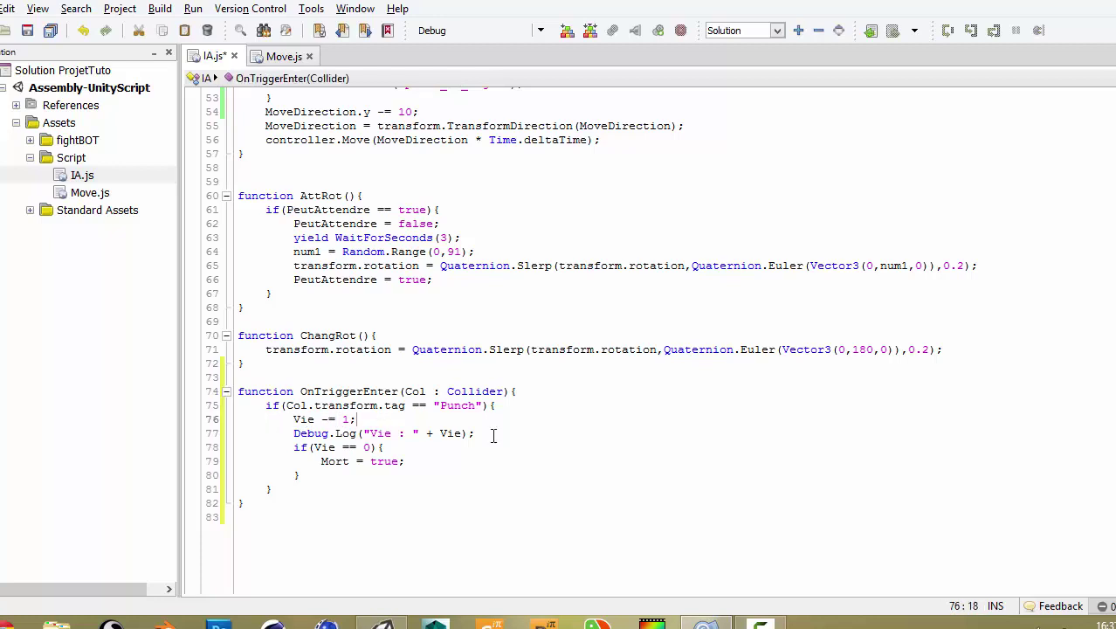
pyautogui.moveTo(294, 433); pyautogui.dragTo(504, 440)
pyautogui.press('BackSpace')
pyautogui.press('BackSpace')
pyautogui.press('BackSpace')
pyautogui.press('BackSpace')
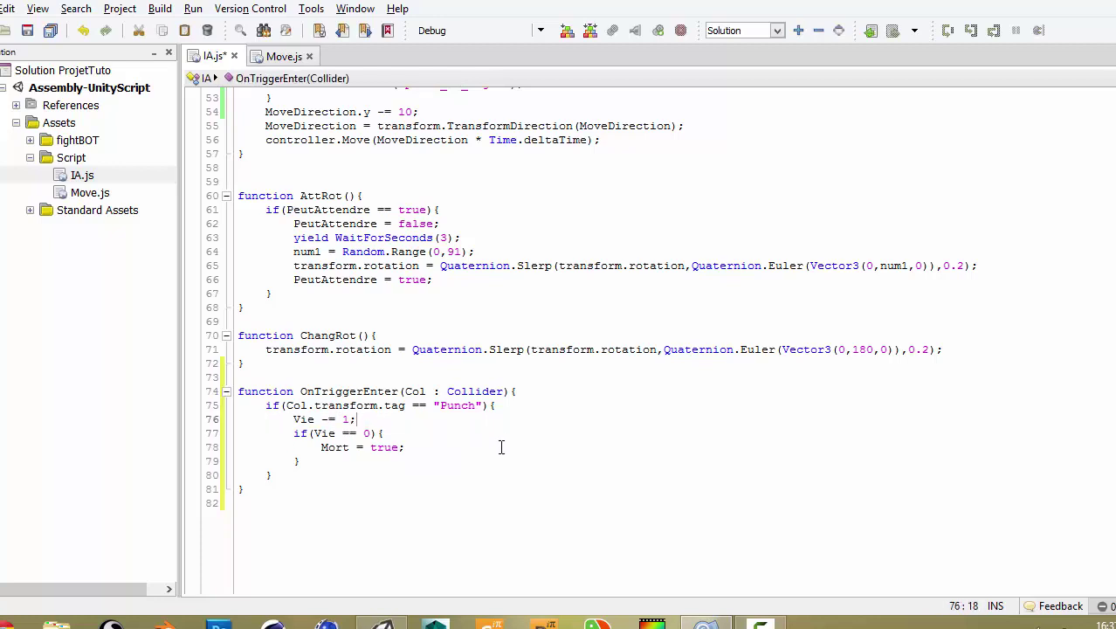
pyautogui.moveTo(387, 434)
pyautogui.mouseDown()
pyautogui.moveTo(293, 421)
pyautogui.moveTo(294, 434)
pyautogui.moveTo(384, 447)
pyautogui.mouseUp()
# Change the tag check string to "PunchDemon", confirming the hand's tag in Unity
pyautogui.click(478, 405)
pyautogui.write('Demon')
pyautogui.hotkey('alt', 'Tab')
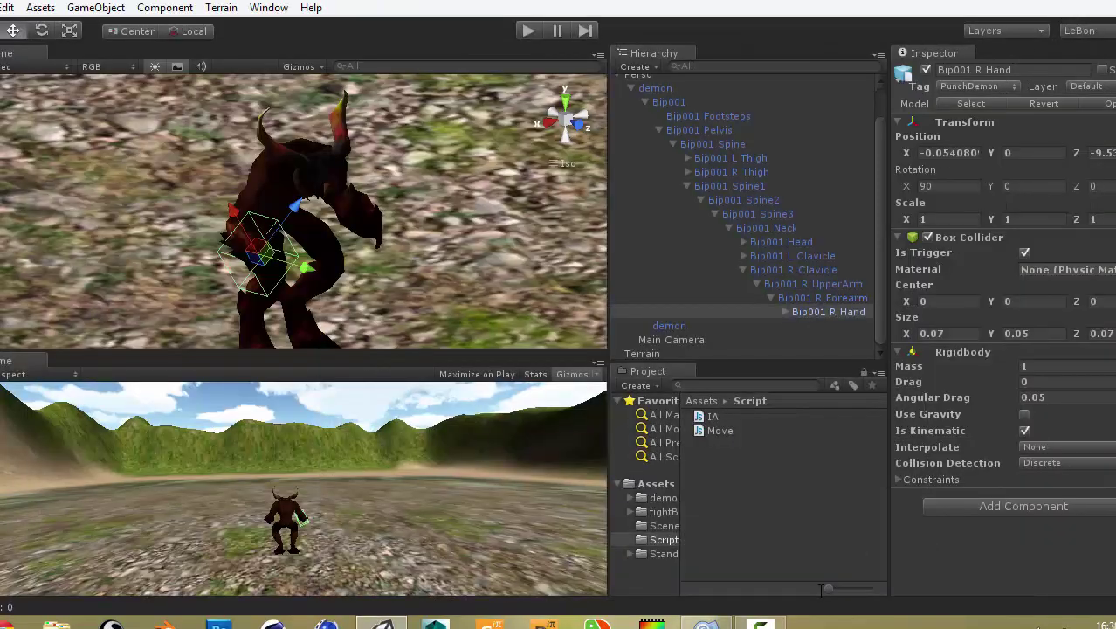
pyautogui.click(706, 623)
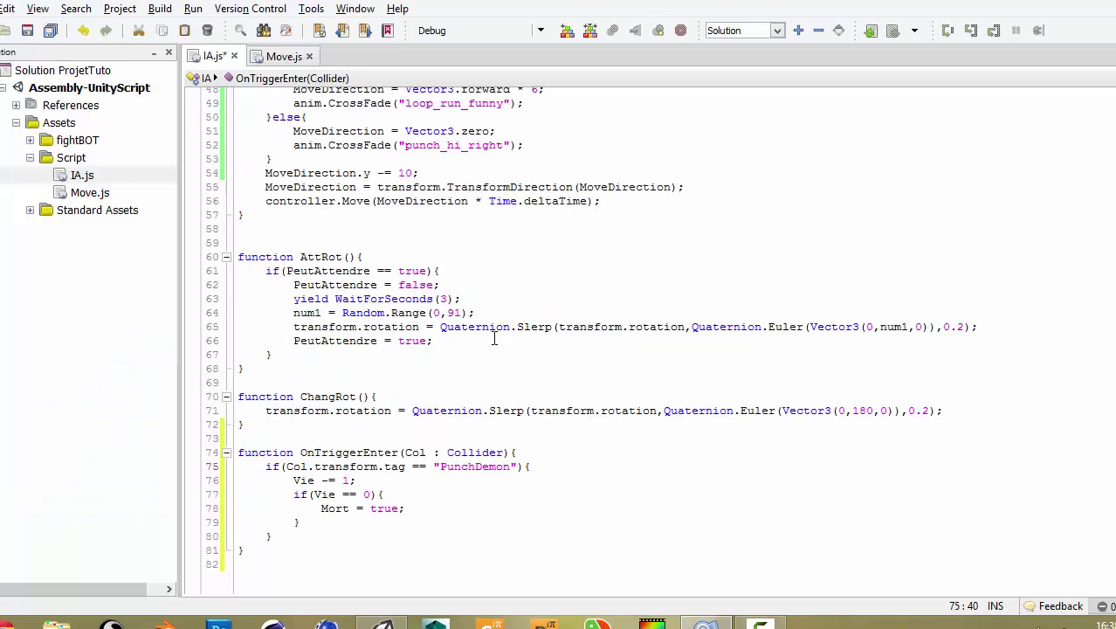
# Select Update's code from line 19 to line 56
pyautogui.scroll(4, 495, 338)
pyautogui.scroll(1, 580, 438)
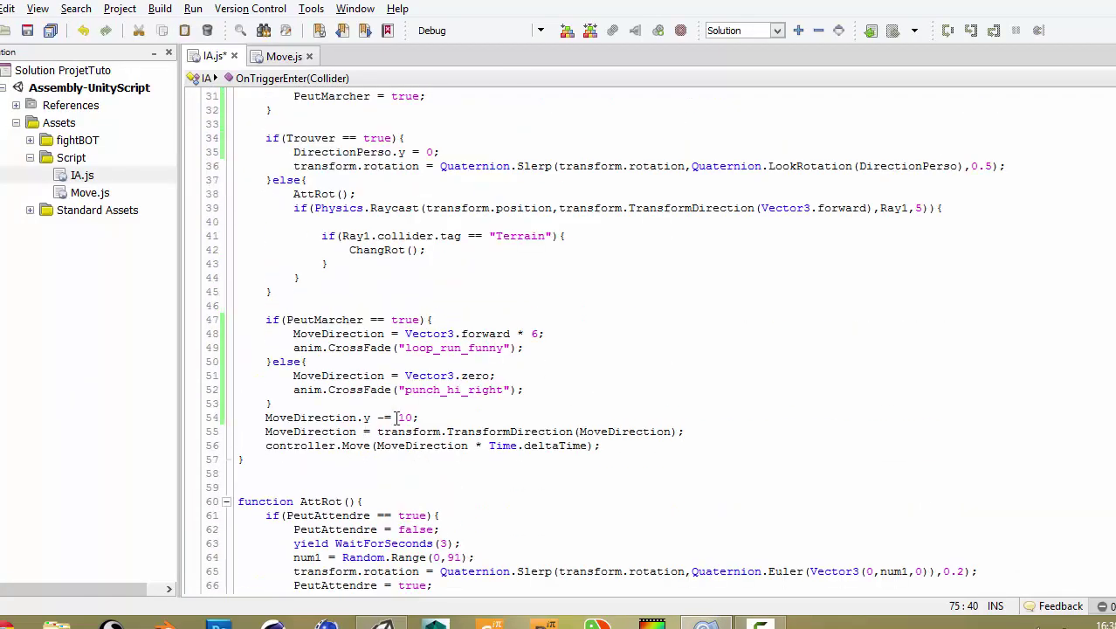
pyautogui.scroll(-2, 519, 412)
pyautogui.scroll(3, 602, 489)
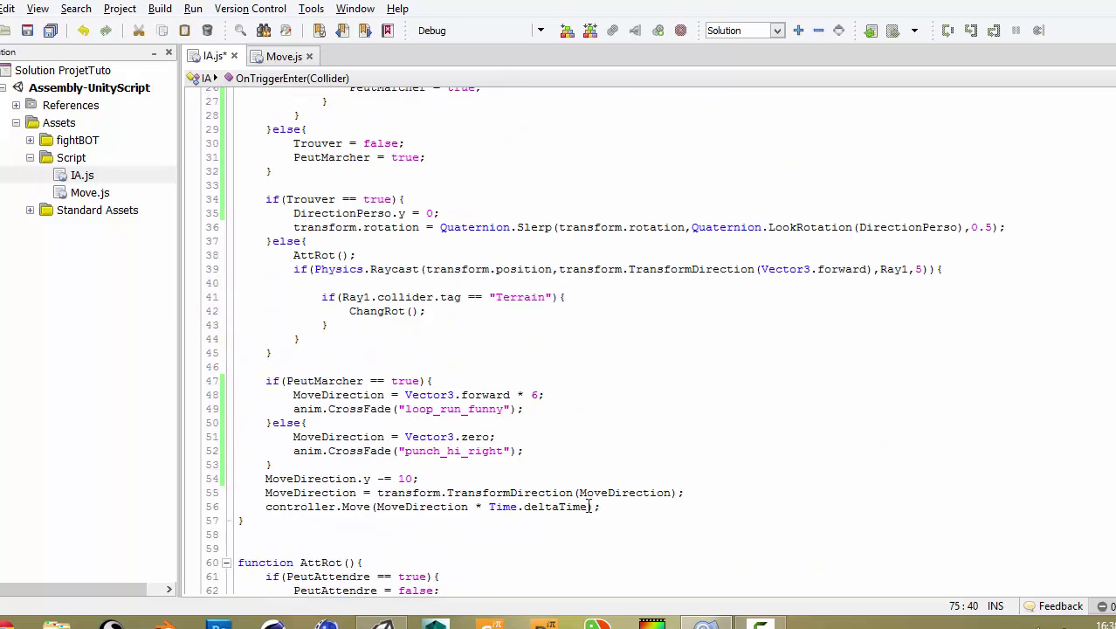
pyautogui.moveTo(589, 506); pyautogui.dragTo(271, 348)
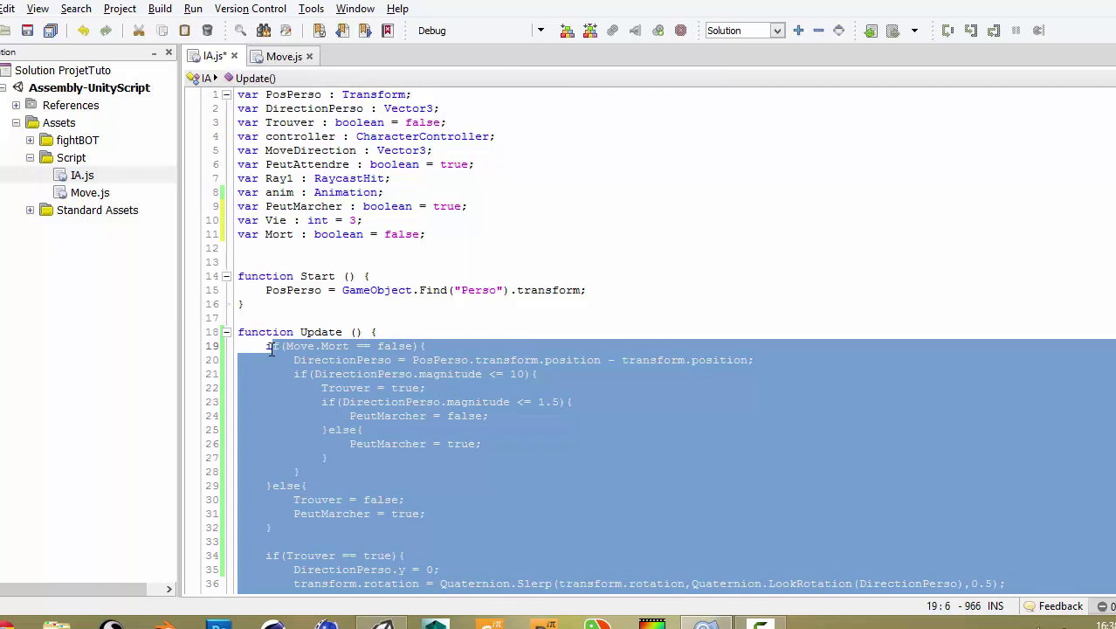
# Indent Update's code and open an if(Mort == false){ block above it
pyautogui.press('Tab')
pyautogui.click(415, 331)
pyautogui.press('Return')
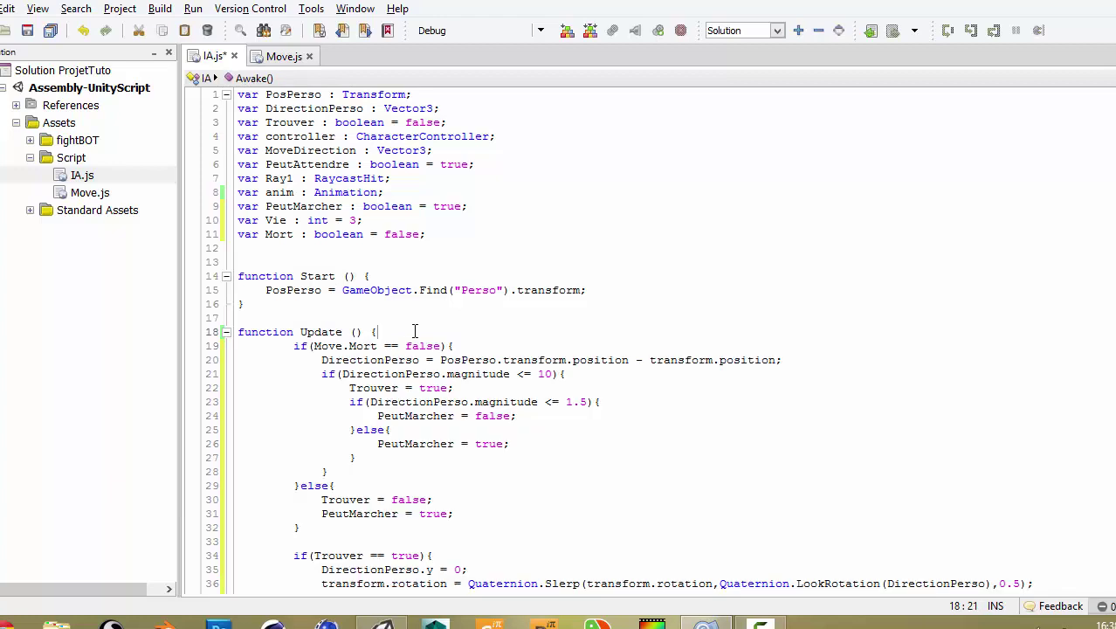
pyautogui.write('if(')
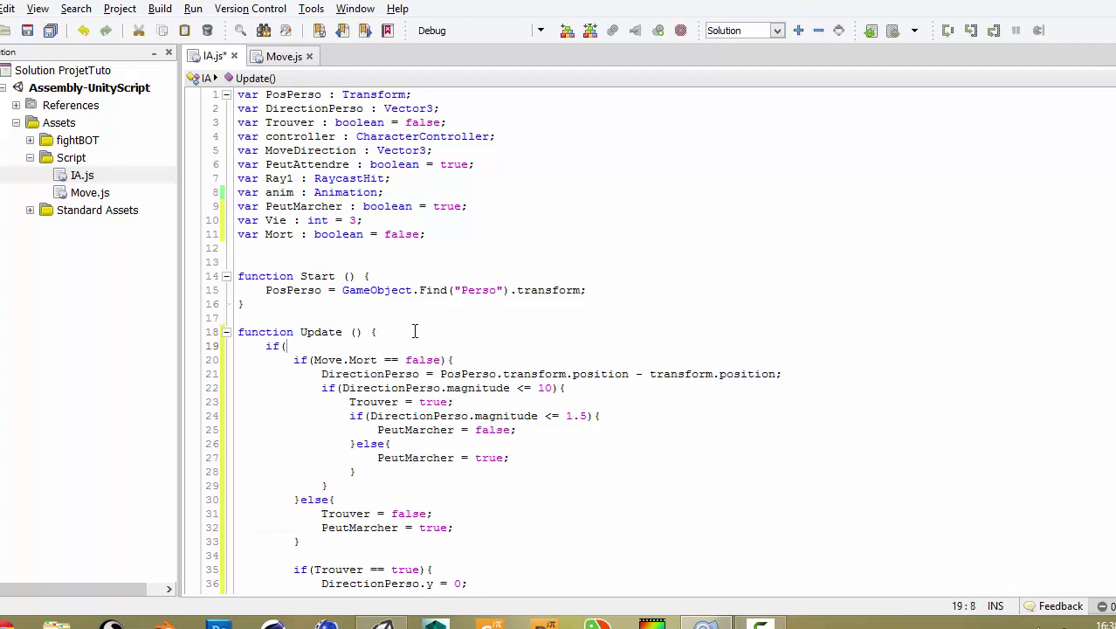
pyautogui.write('Mort')
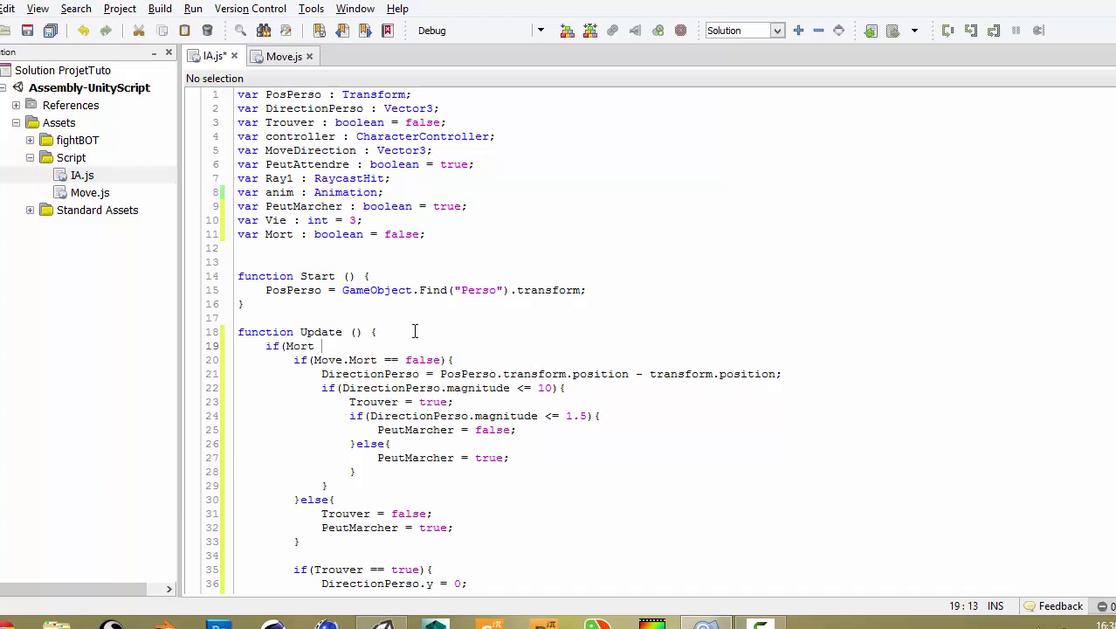
pyautogui.write(' == false')
pyautogui.write('){')
# Close the if block with an empty else { } branch after the controller.Move line
pyautogui.scroll(-4, 408, 344)
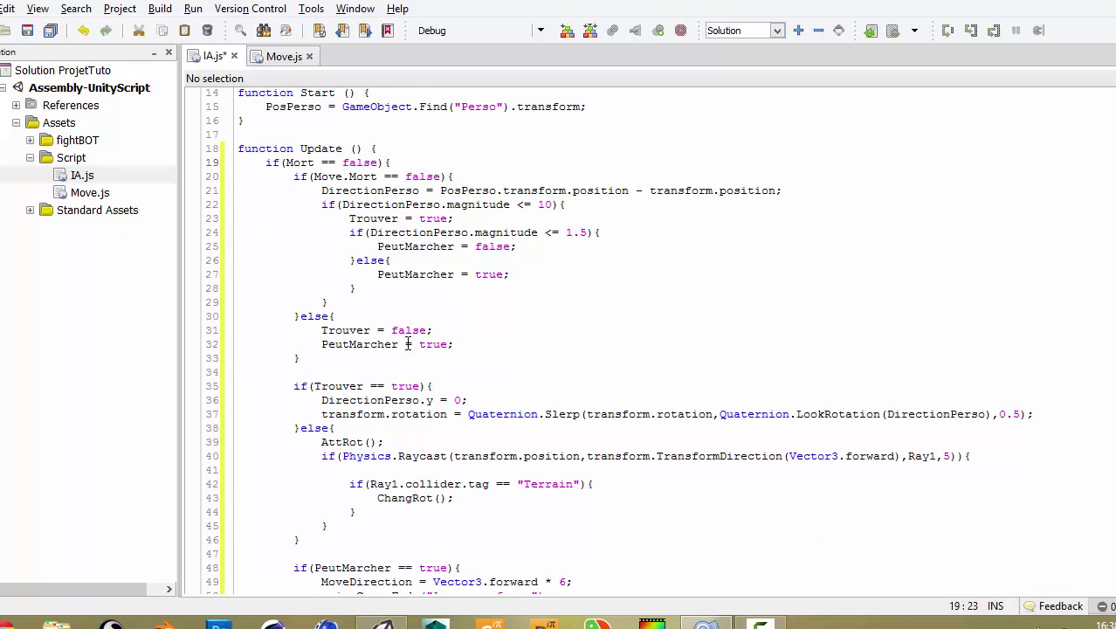
pyautogui.scroll(-1, 408, 344)
pyautogui.scroll(-1, 384, 239)
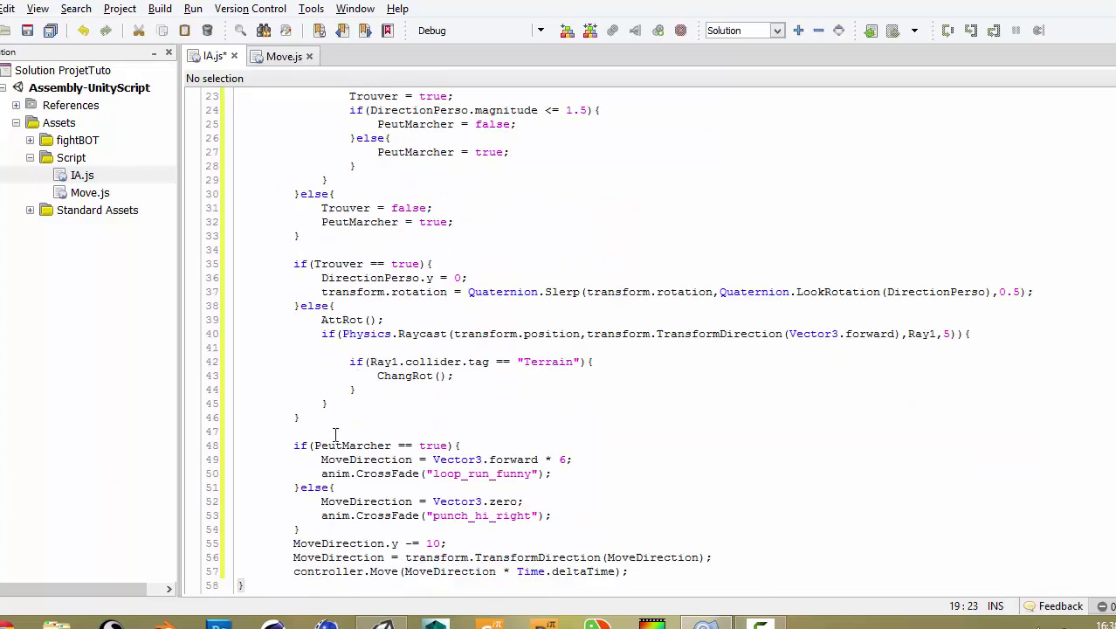
pyautogui.scroll(-1, 335, 434)
pyautogui.click(641, 510)
pyautogui.press('Return')
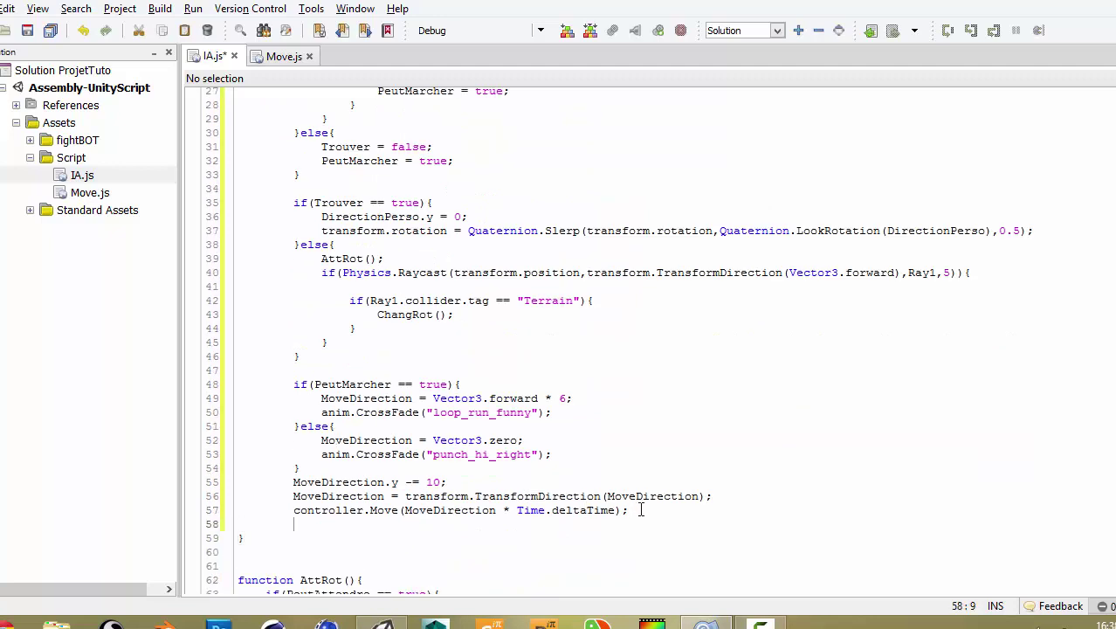
pyautogui.write('}el')
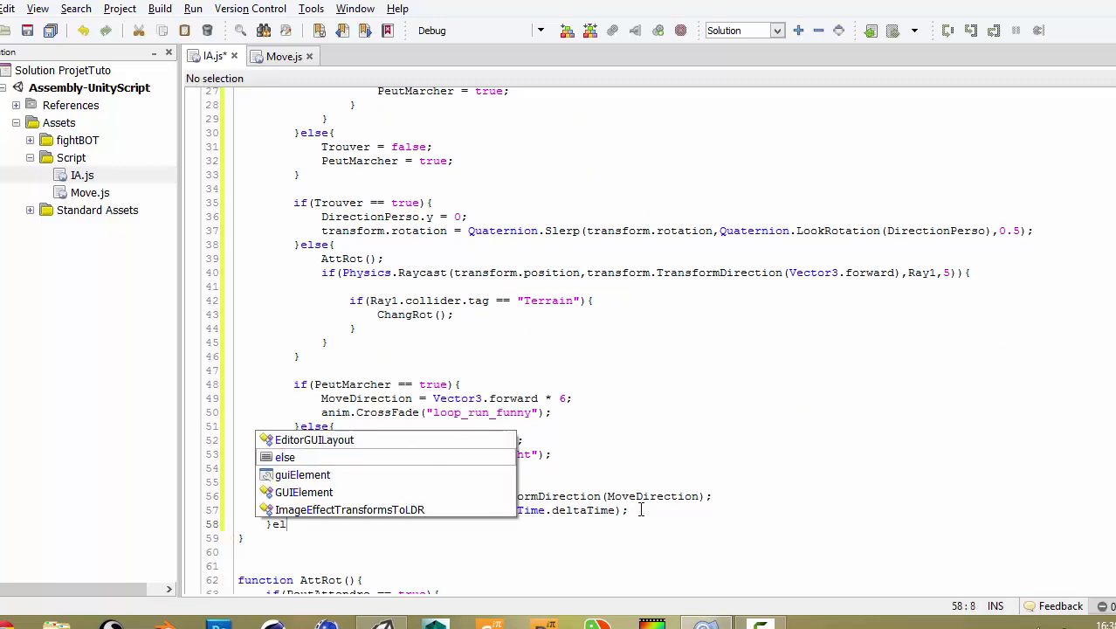
pyautogui.write('se#')
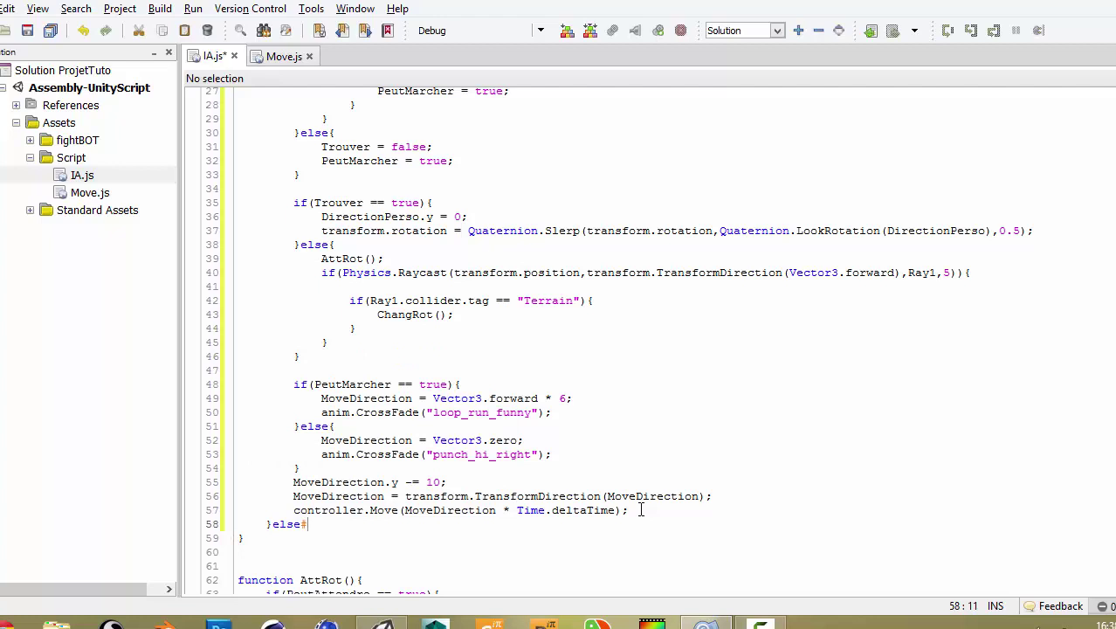
pyautogui.press('BackSpace')
pyautogui.write('{')
pyautogui.press('Return')
pyautogui.press('Return')
pyautogui.write('}')
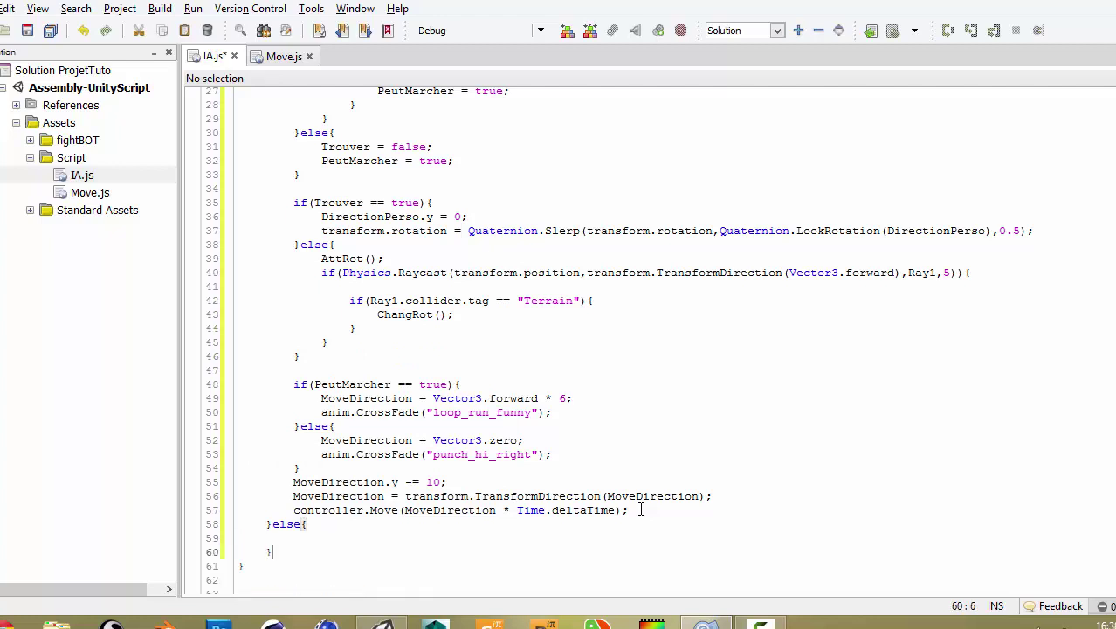
pyautogui.press('Up')
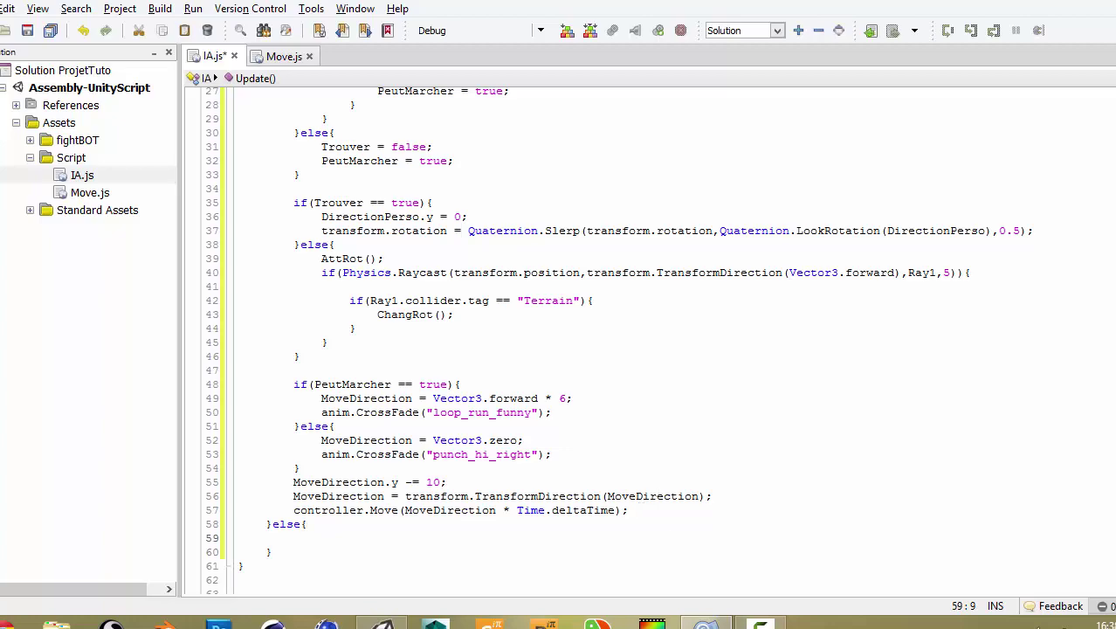
pyautogui.hotkey('alt', 'Tab')
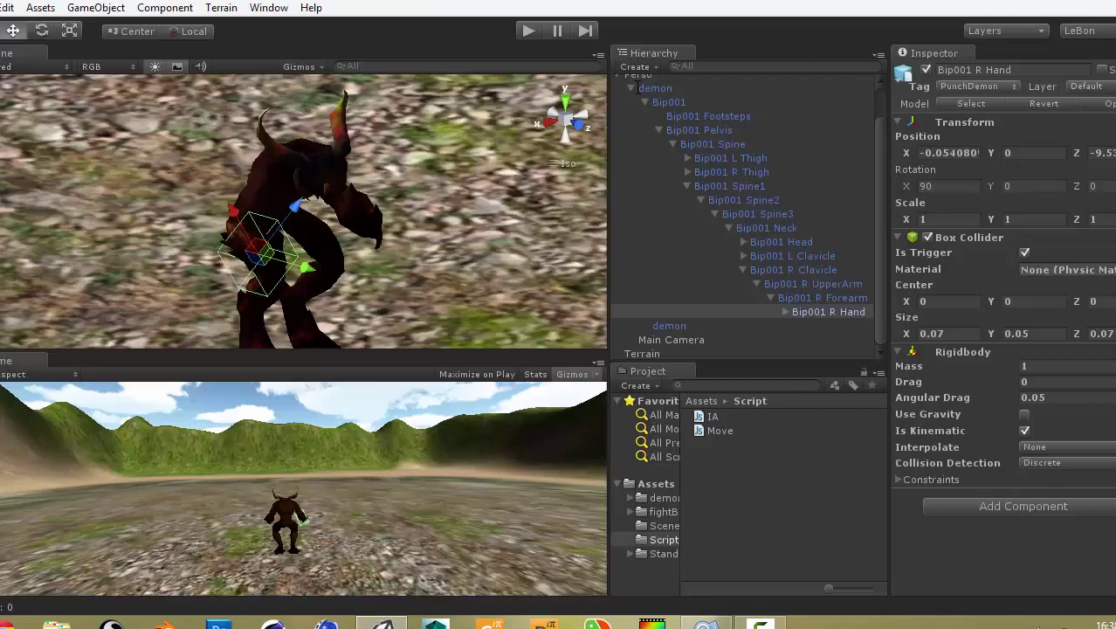
# Collapse Perso, select and frame Ennemi's roBot child, and widen the Inspector
pyautogui.click(618, 77)
pyautogui.click(642, 96)
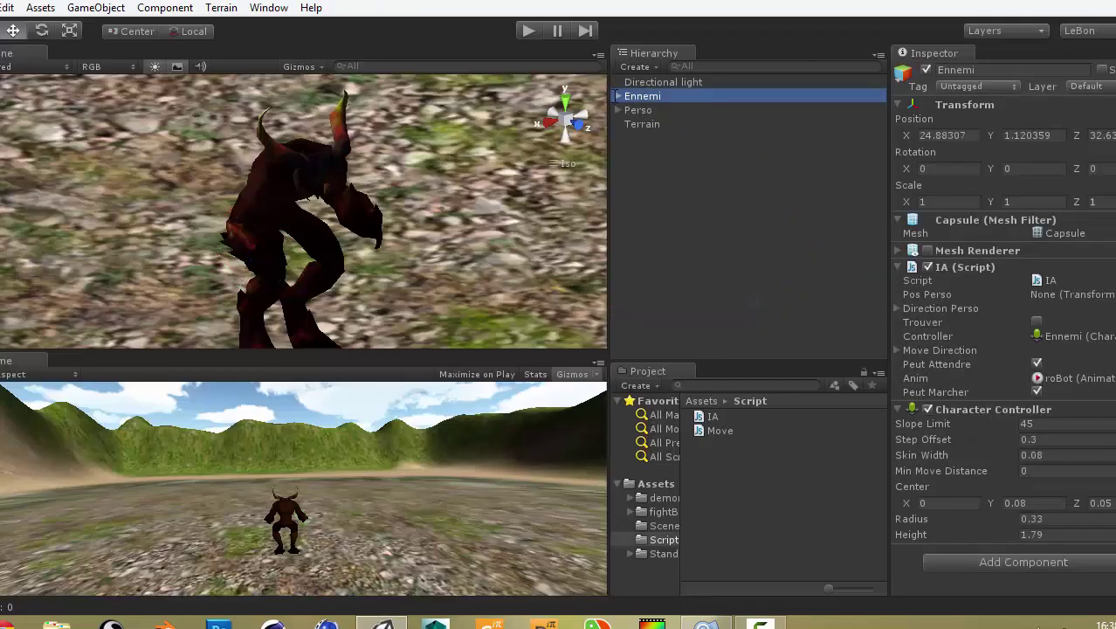
pyautogui.click(619, 96)
pyautogui.click(652, 110)
pyautogui.press('f')
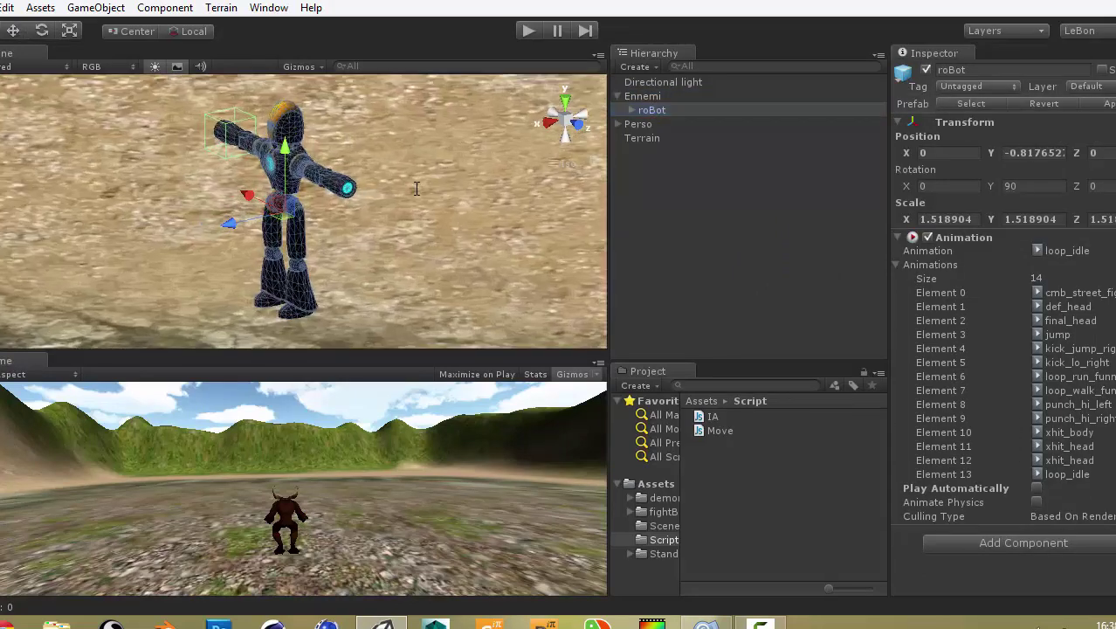
pyautogui.moveTo(889, 166); pyautogui.dragTo(727, 166)
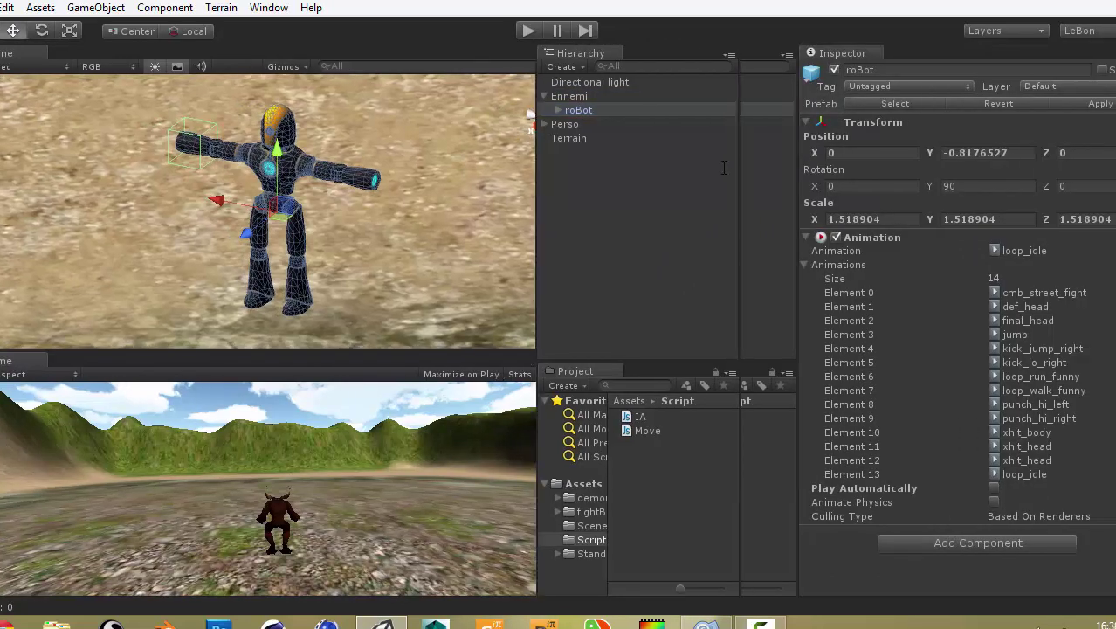
pyautogui.rightClick(768, 54)
# Add an Animation panel and play the robot's cmb_street_fight clip preview
pyautogui.moveTo(830, 179)
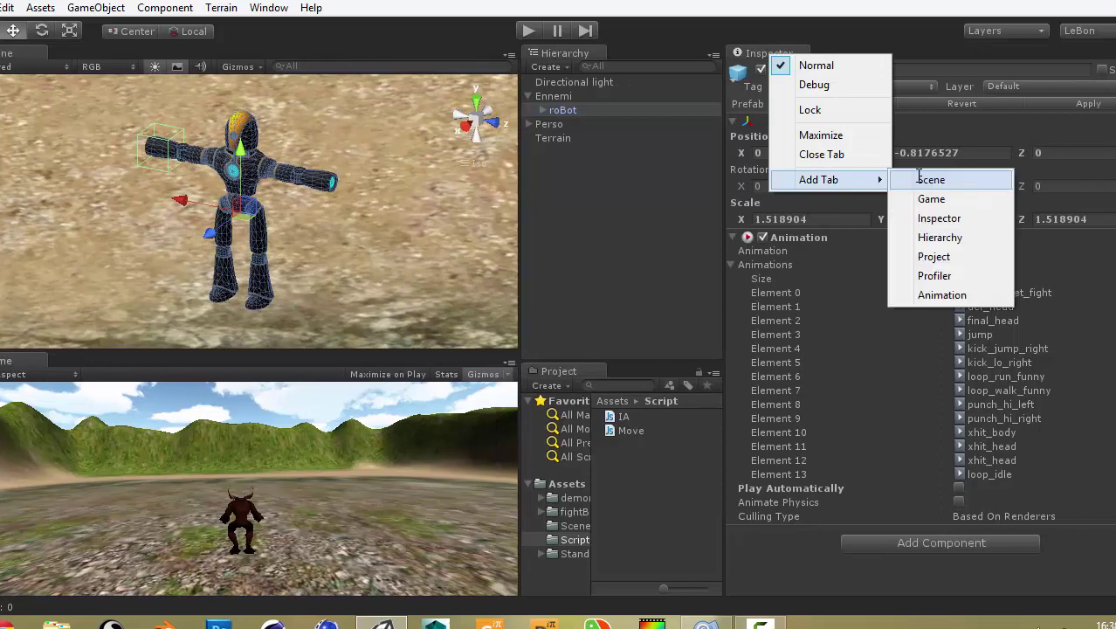
pyautogui.click(955, 295)
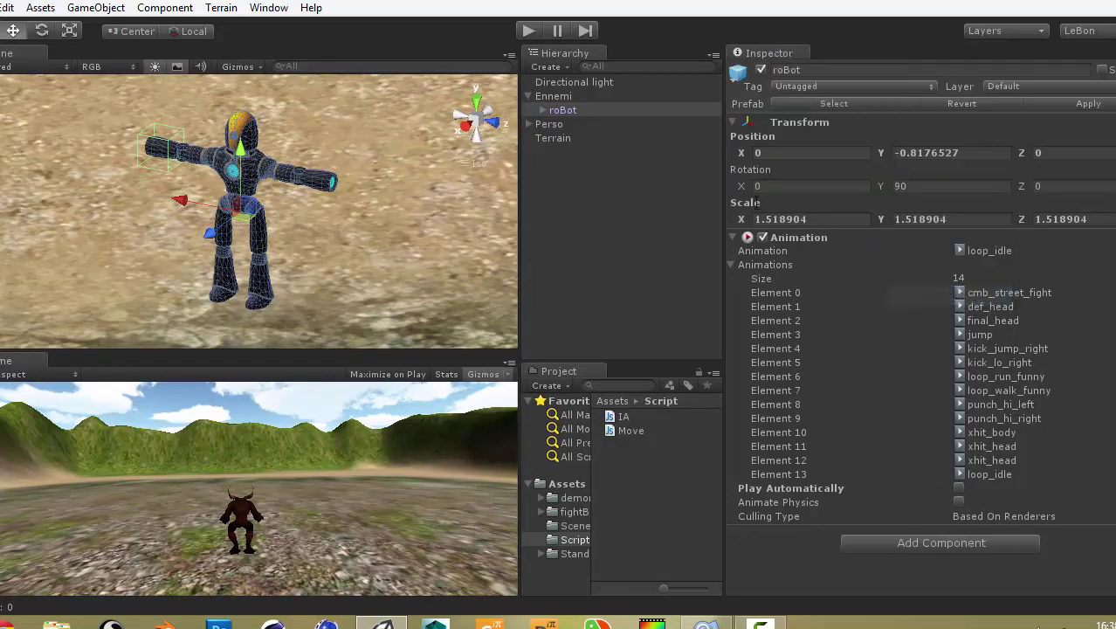
pyautogui.click(886, 80)
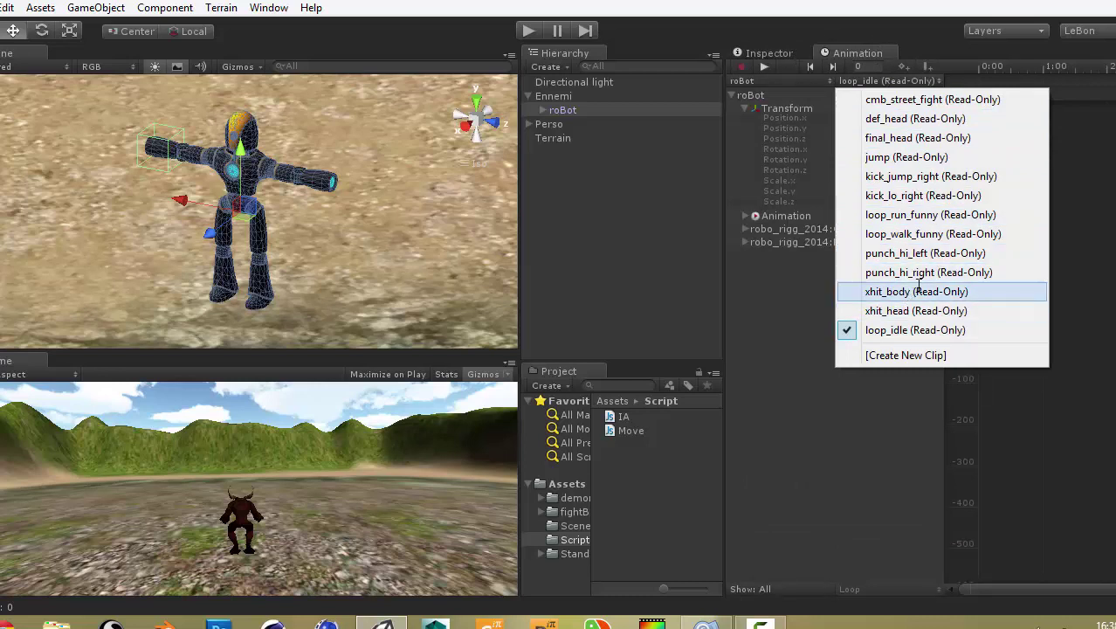
pyautogui.click(935, 99)
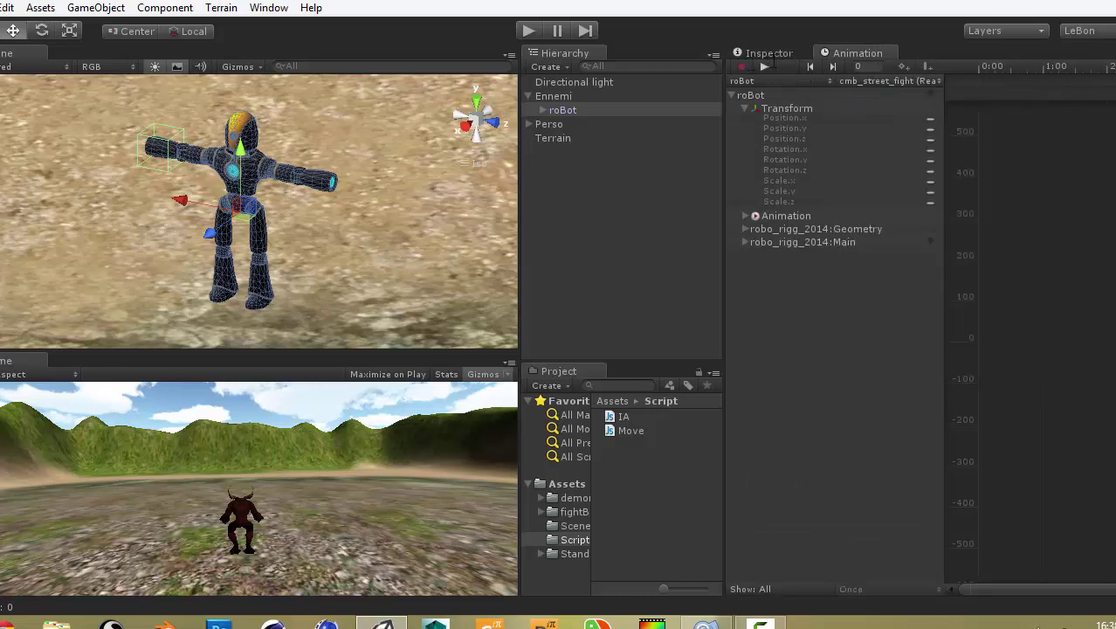
pyautogui.click(763, 66)
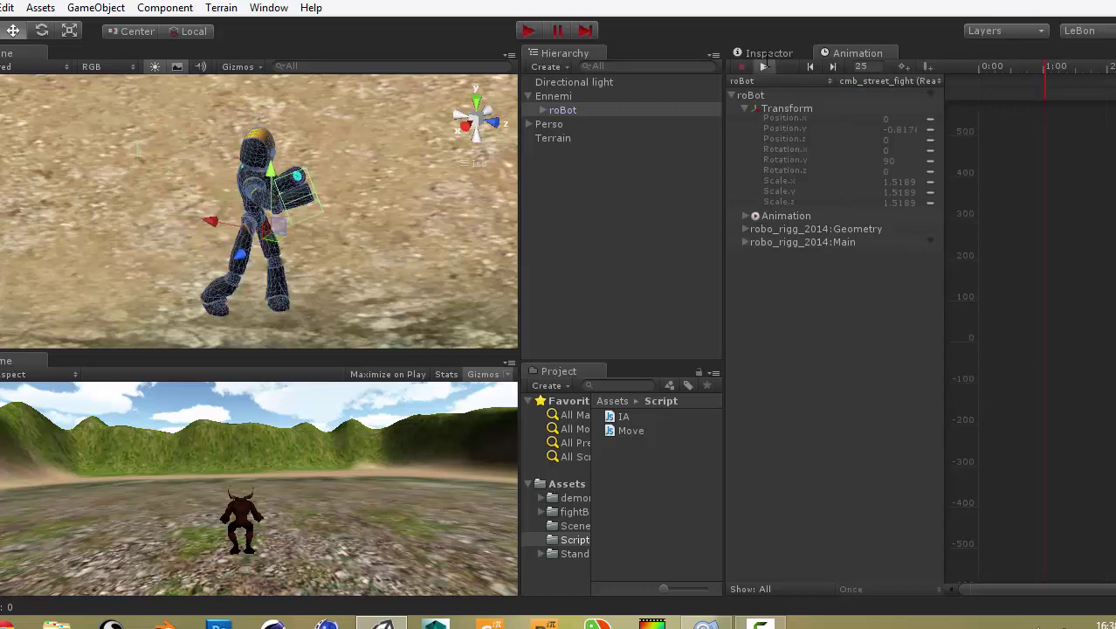
# Preview the def_head clip, then the final_head clip, keeping final_head selected
pyautogui.click(889, 81)
pyautogui.click(915, 118)
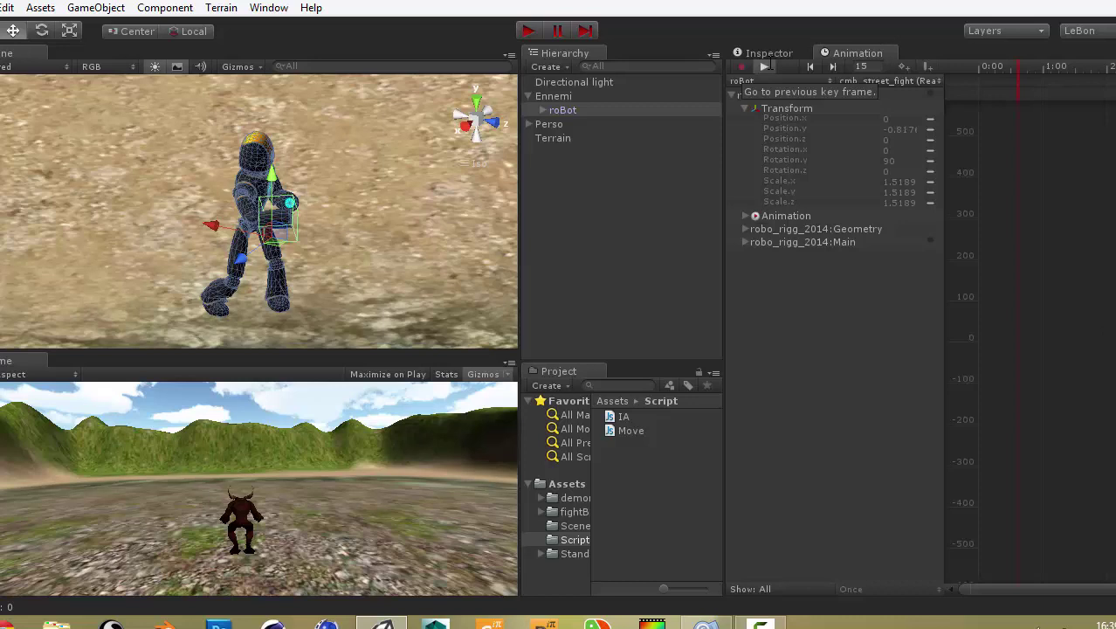
pyautogui.click(765, 67)
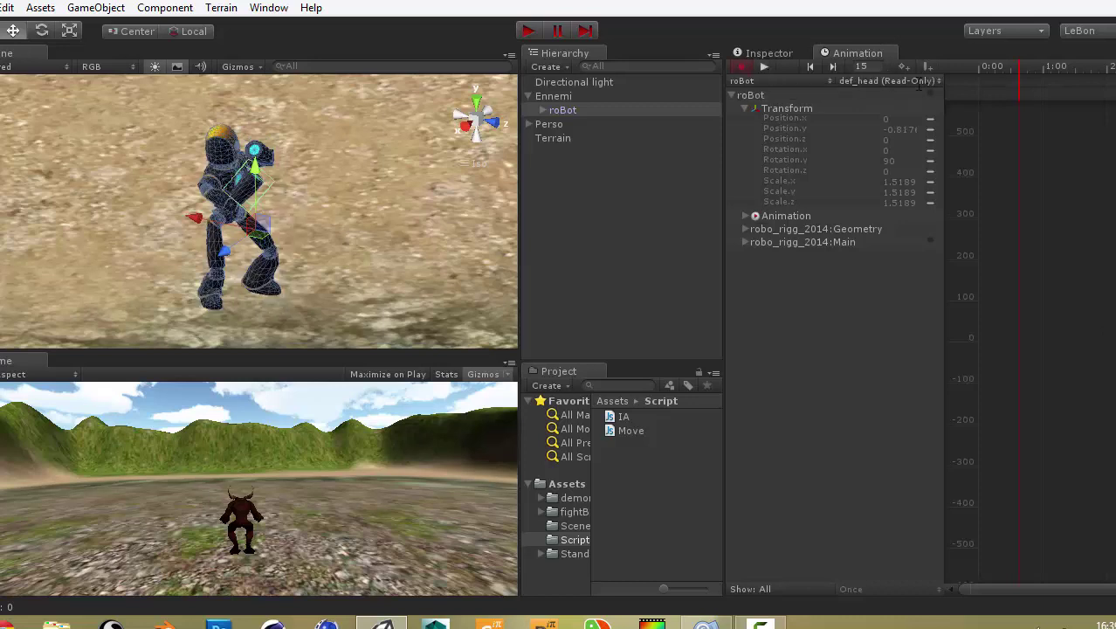
pyautogui.click(921, 82)
pyautogui.click(899, 137)
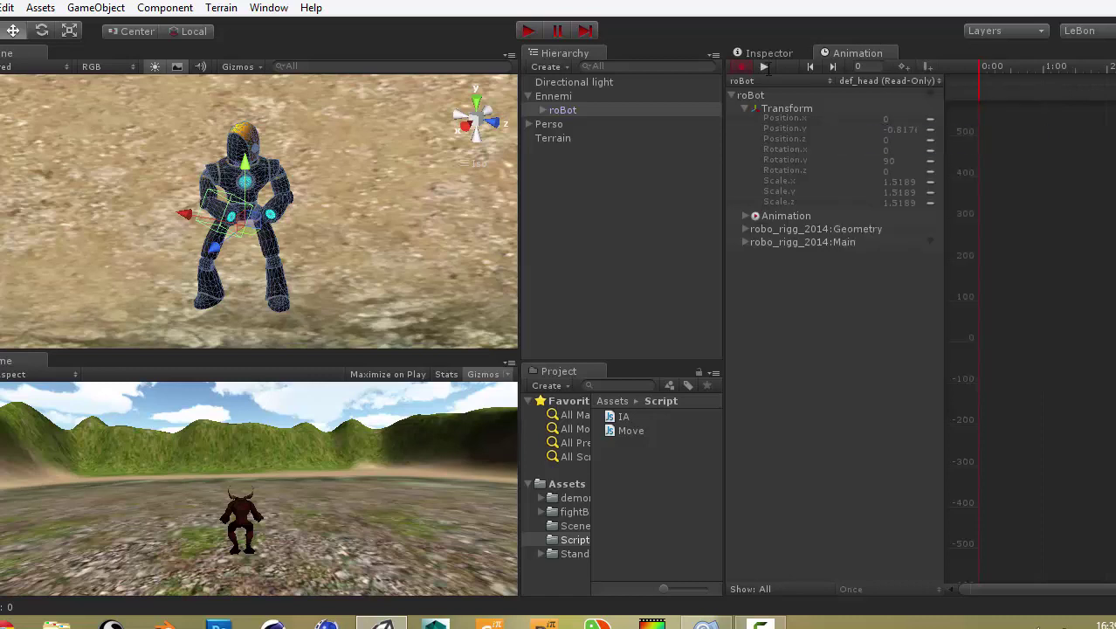
pyautogui.click(765, 67)
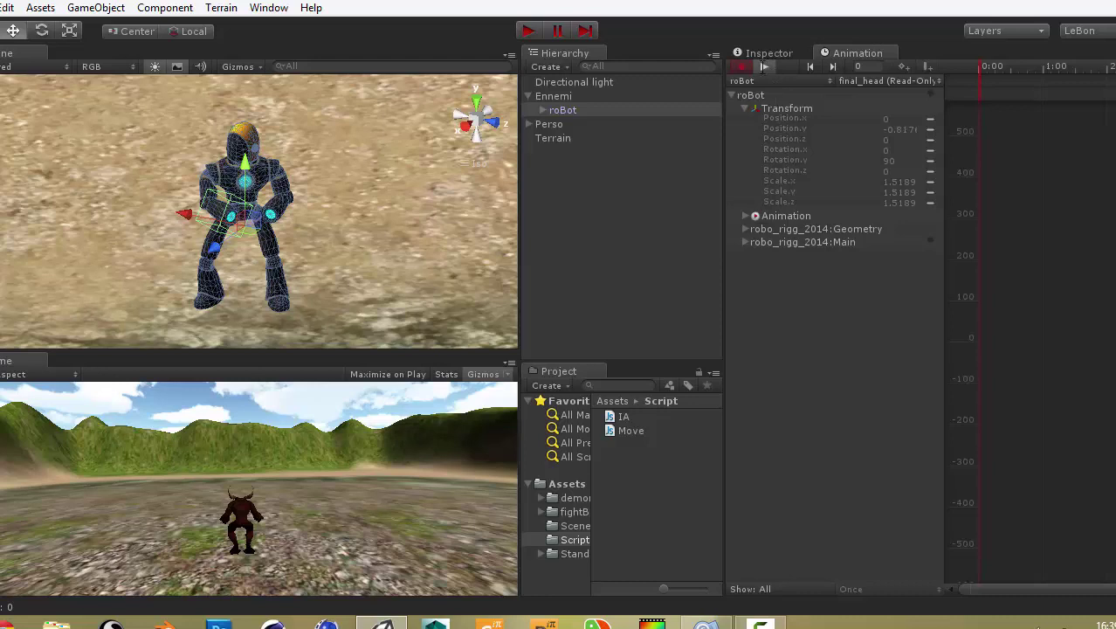
pyautogui.click(765, 67)
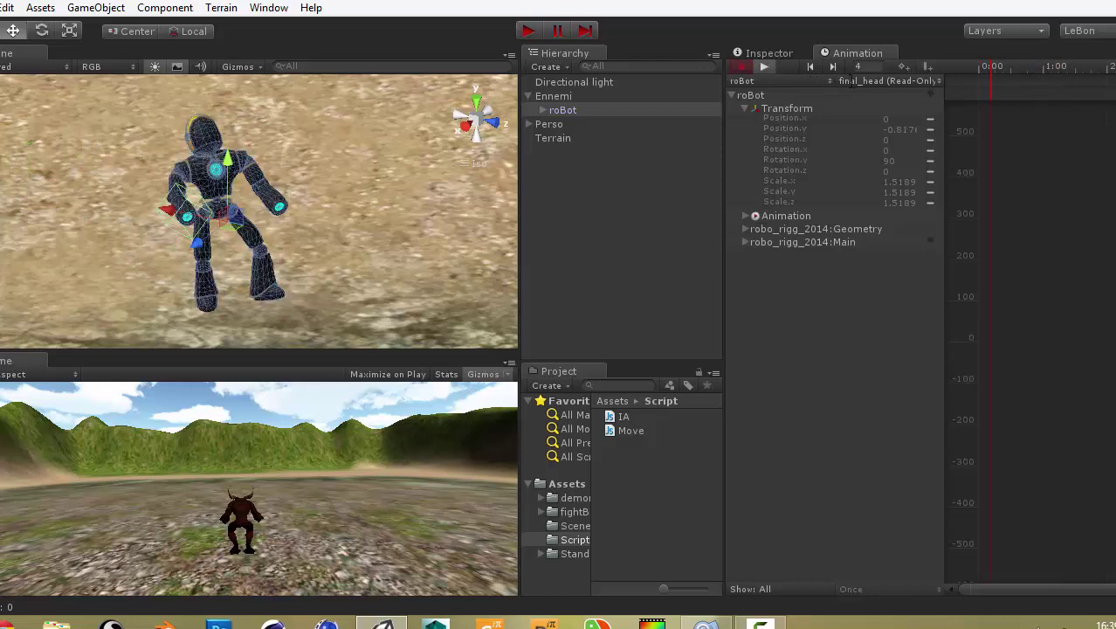
pyautogui.click(851, 80)
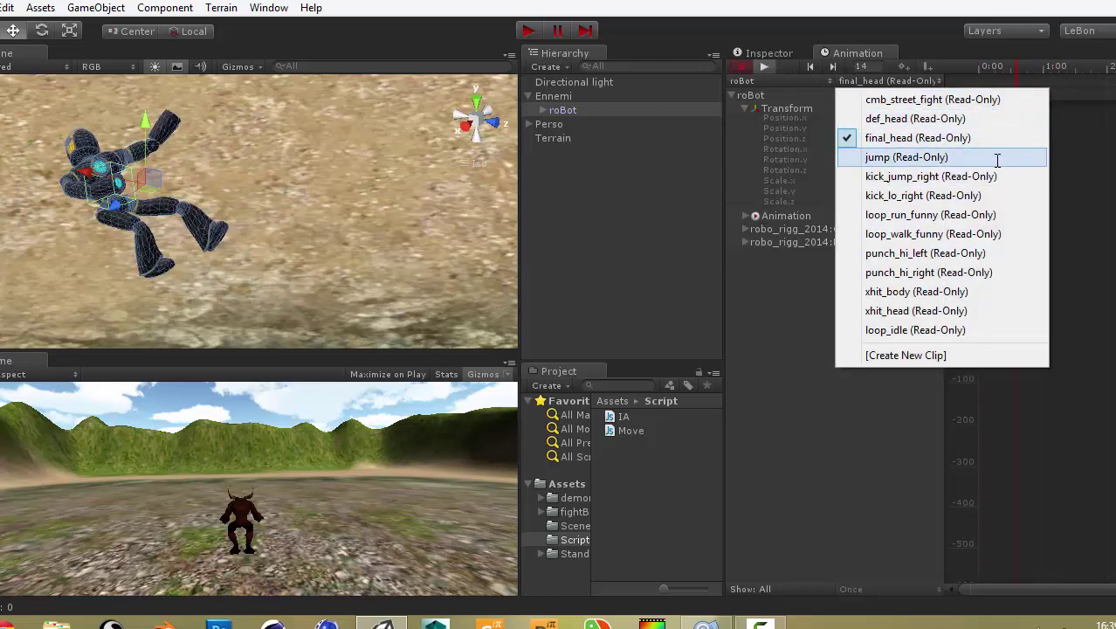
pyautogui.press('Escape')
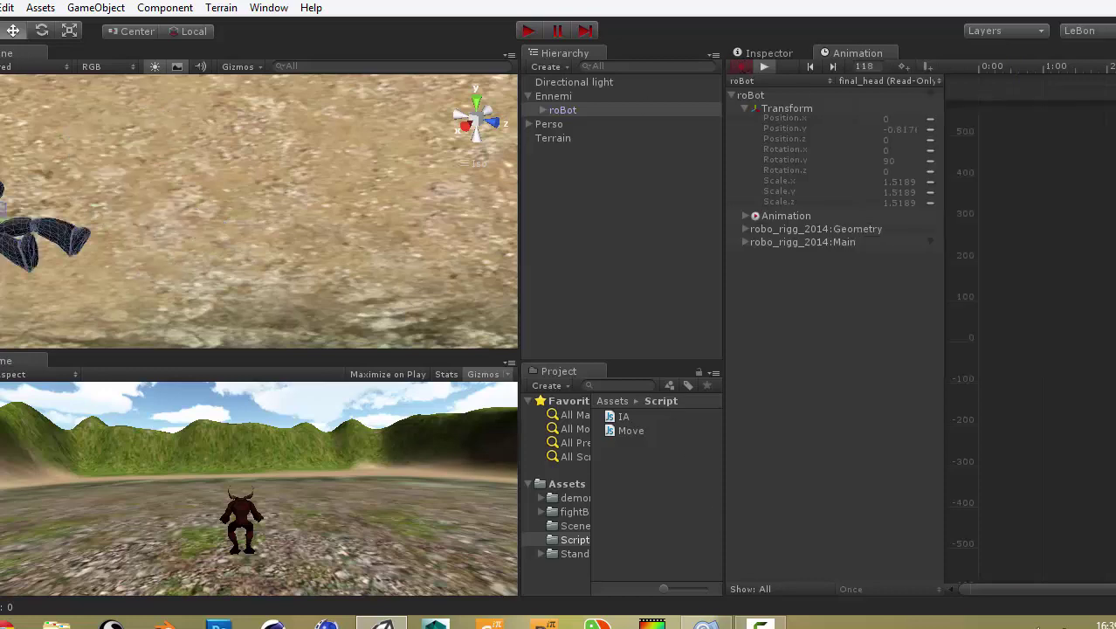
pyautogui.hotkey('alt', 'Tab')
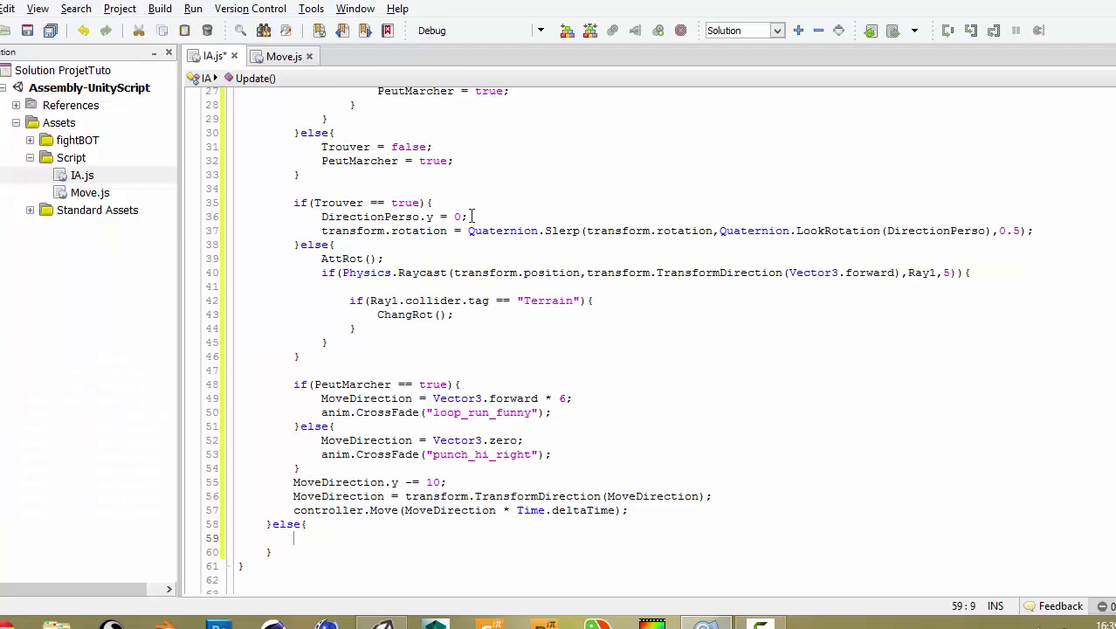
# Write anim.CrossFade("final_head"); in the else branch, correcting the Anim casing to anim
pyautogui.scroll(2, 472, 216)
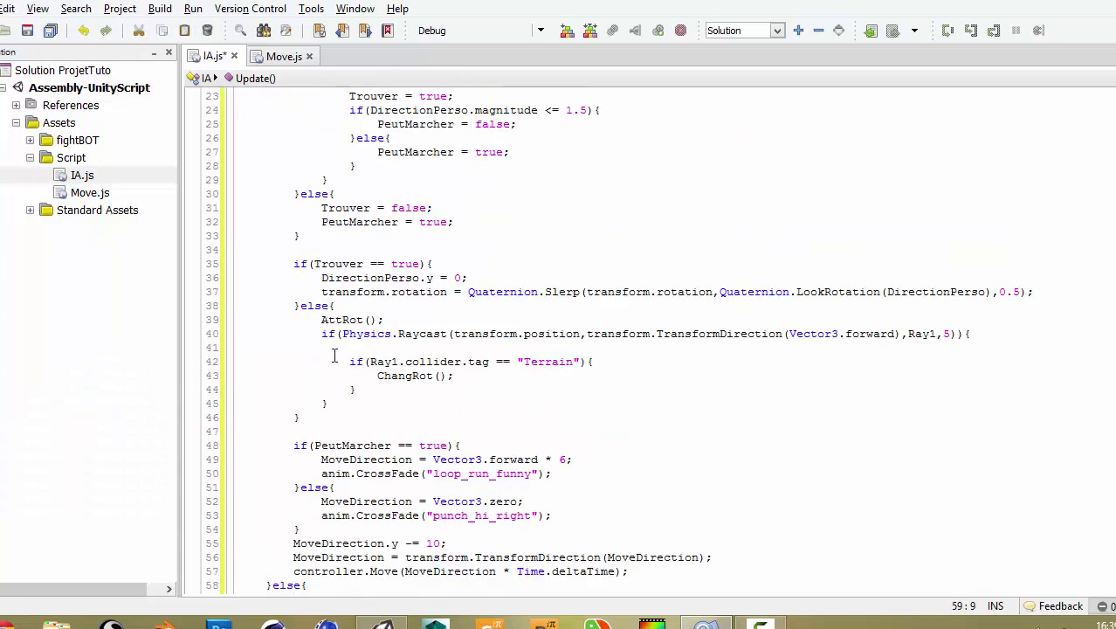
pyautogui.scroll(-4, 339, 423)
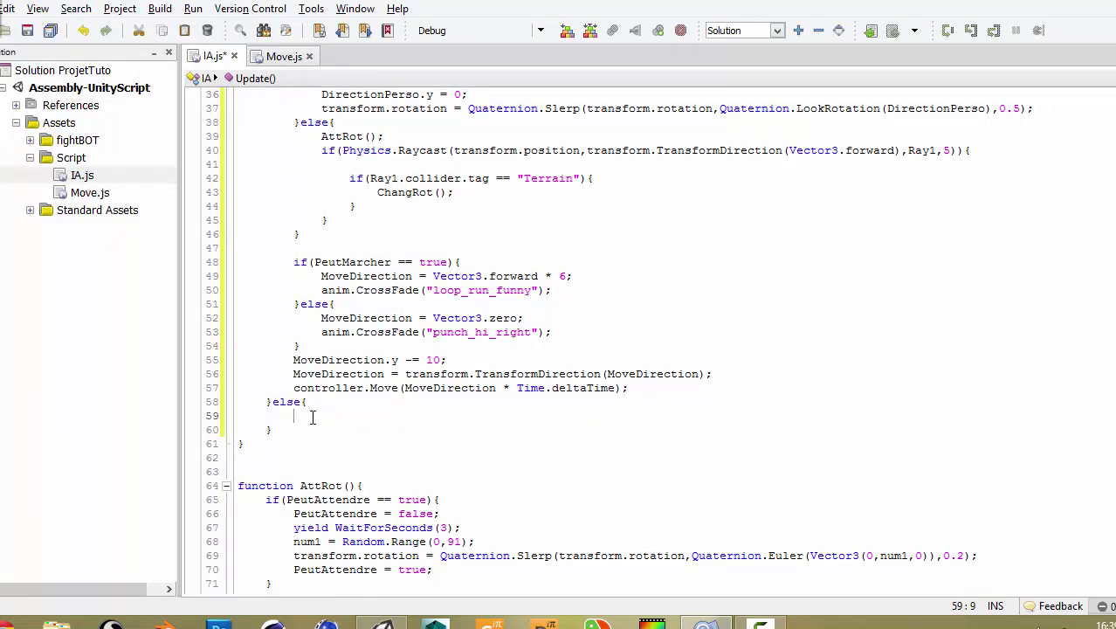
pyautogui.write('Anim')
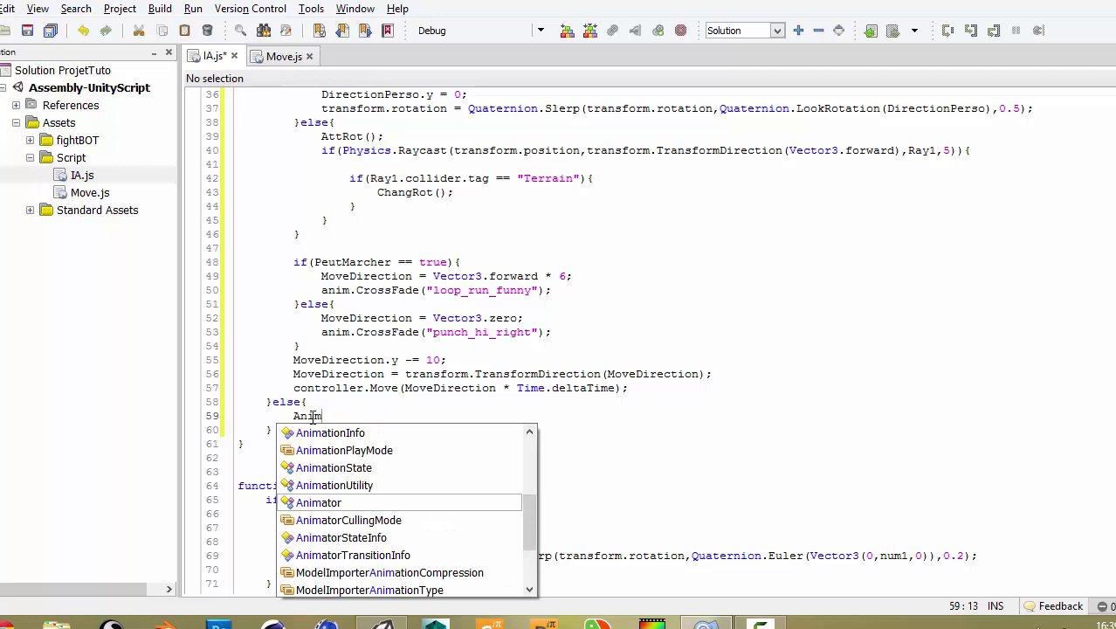
pyautogui.scroll(12, 1075, 376)
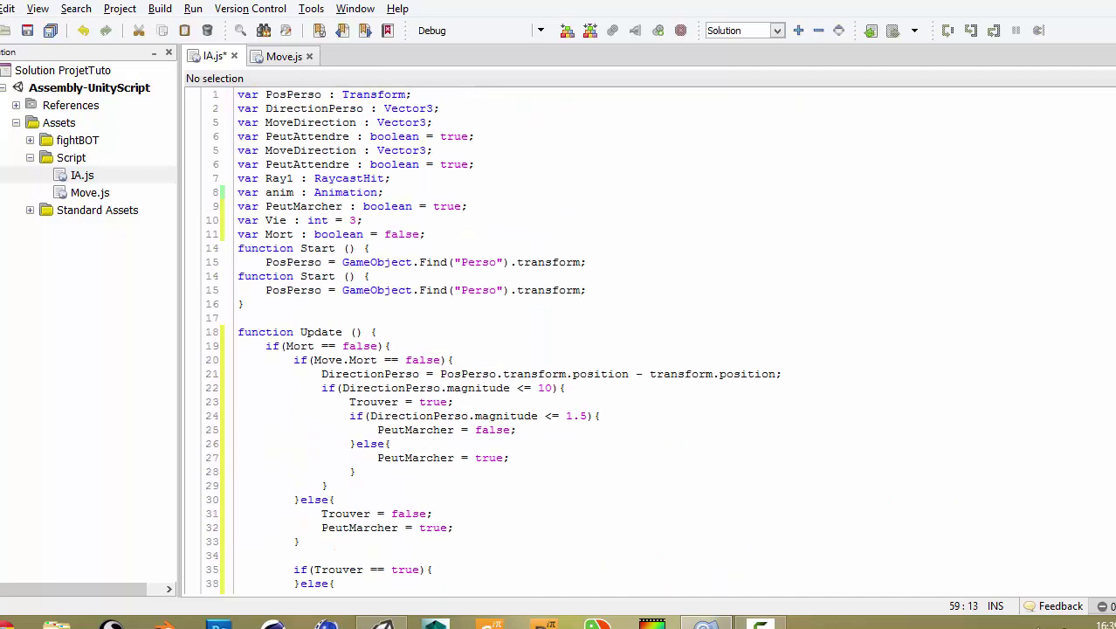
pyautogui.doubleClick(278, 192)
pyautogui.hotkey('ctrl', 'c')
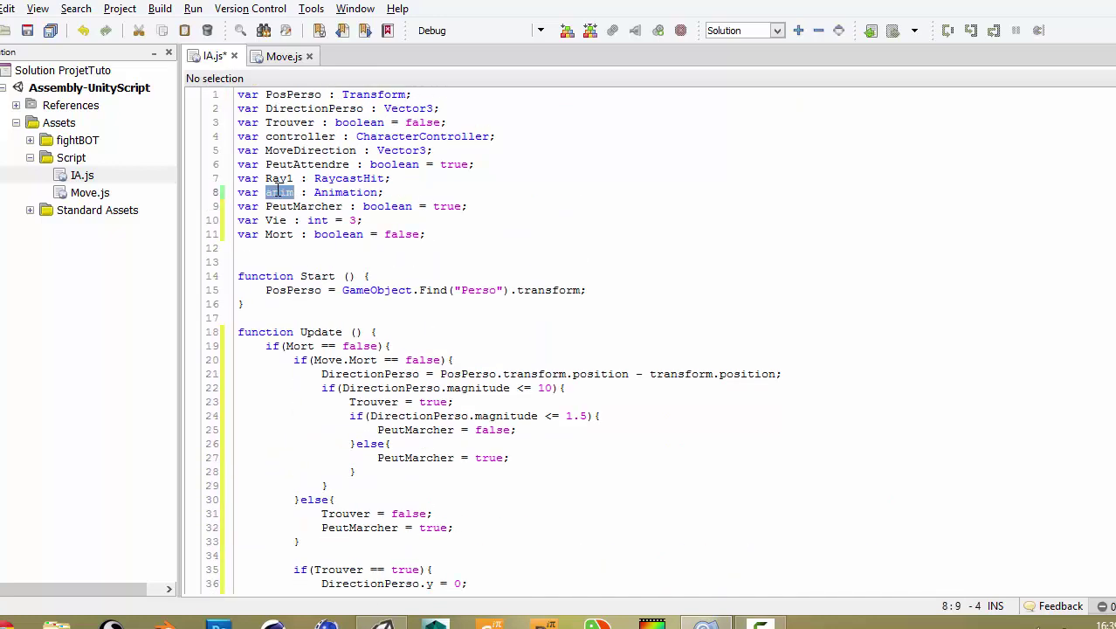
pyautogui.scroll(-5, 1096, 376)
pyautogui.scroll(-11, 1097, 376)
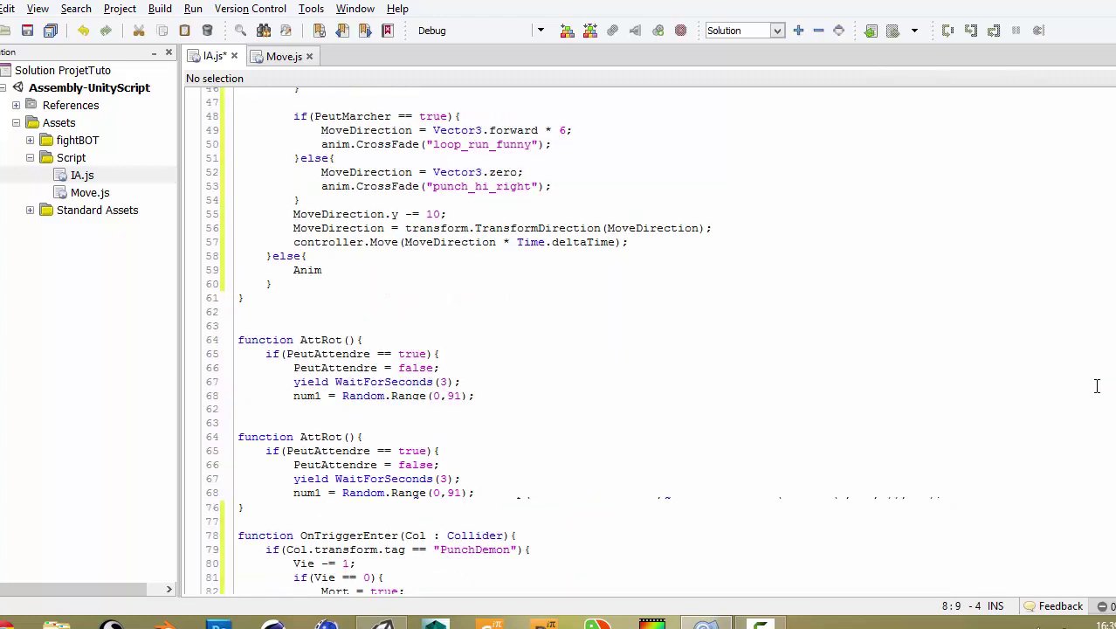
pyautogui.doubleClick(310, 265)
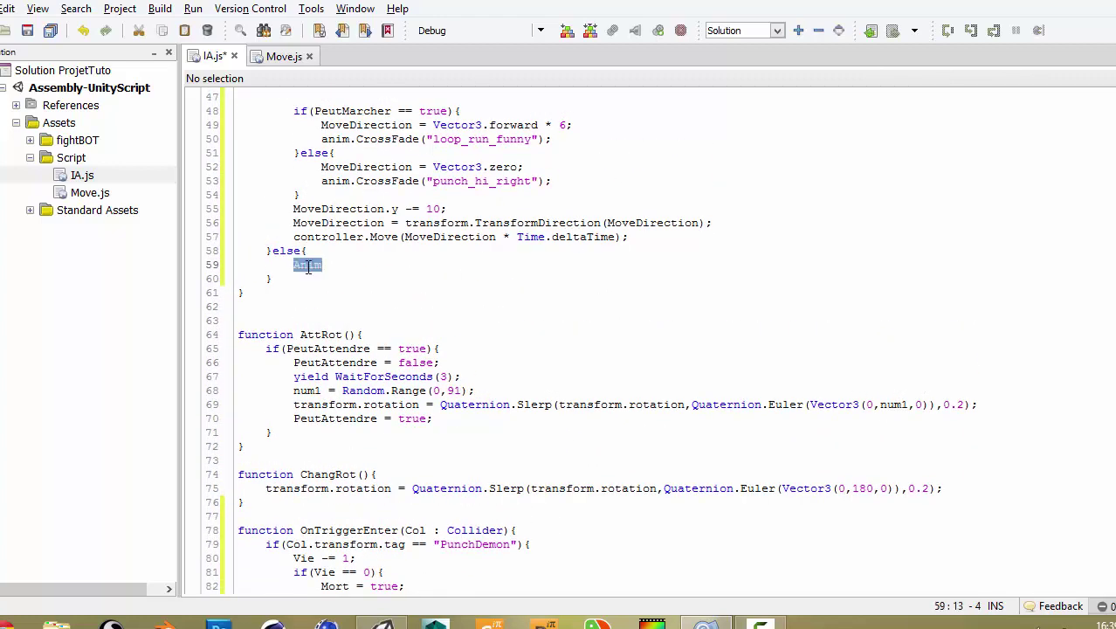
pyautogui.hotkey('ctrl', 'v')
pyautogui.write('.')
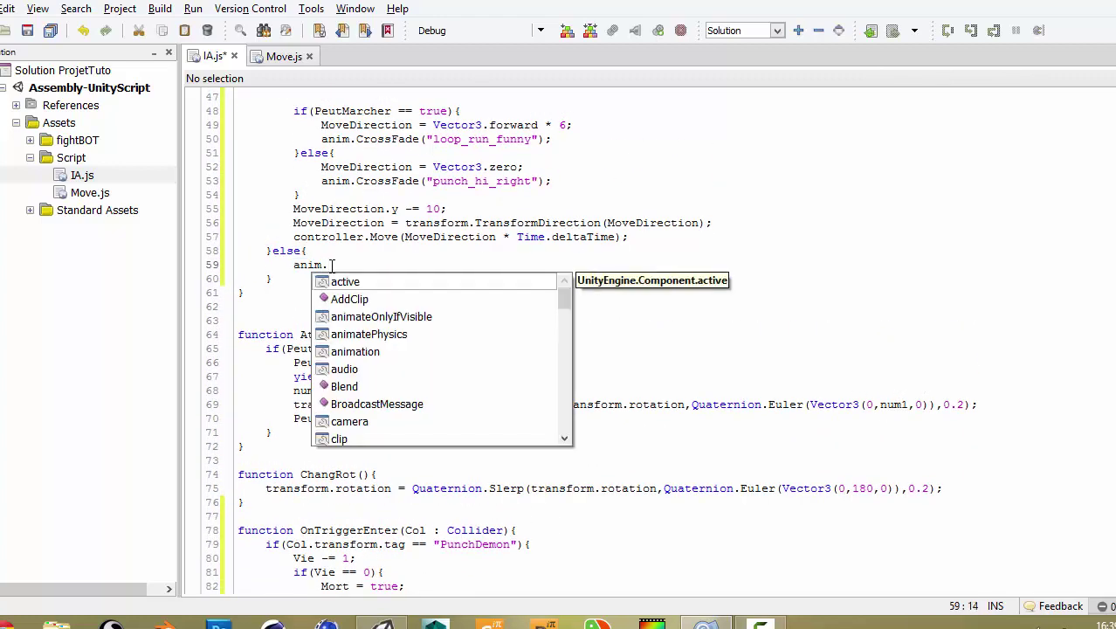
pyautogui.write('CrossFade')
pyautogui.write('(')
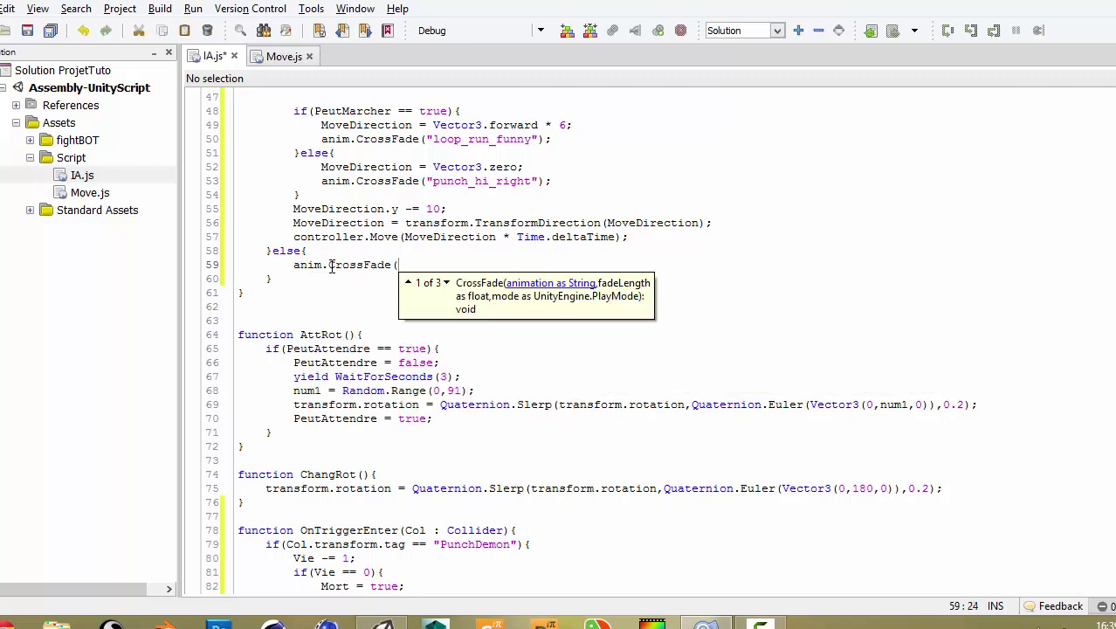
pyautogui.write('"')
pyautogui.write('fi')
pyautogui.write('na')
pyautogui.write('l')
pyautogui.write('_')
pyautogui.write('hea')
pyautogui.write('d"')
pyautogui.write(');')
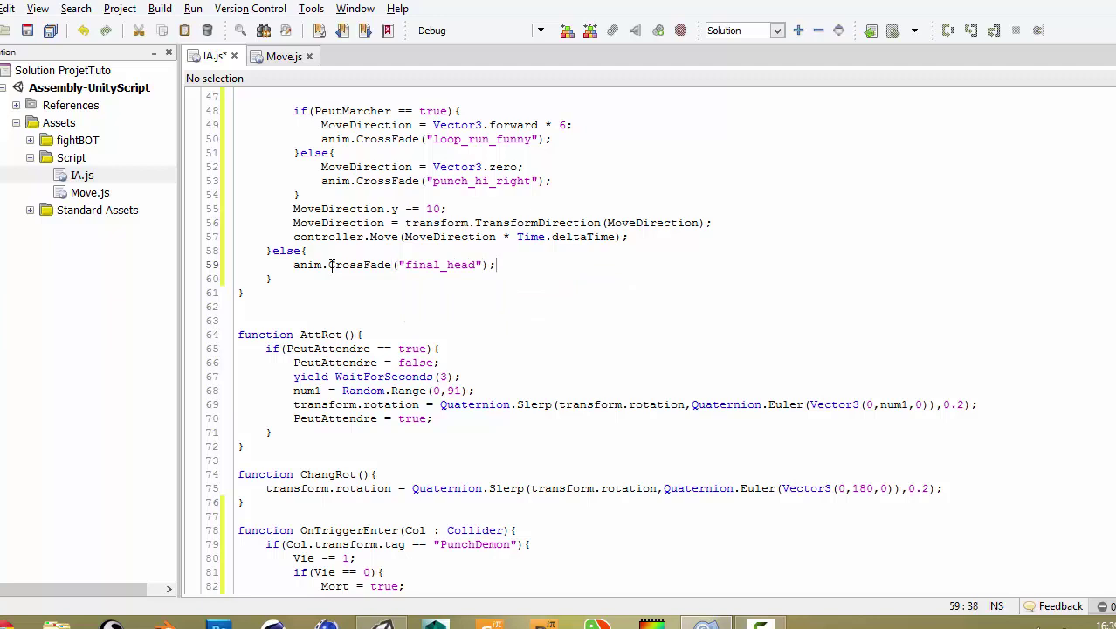
pyautogui.press('Return')
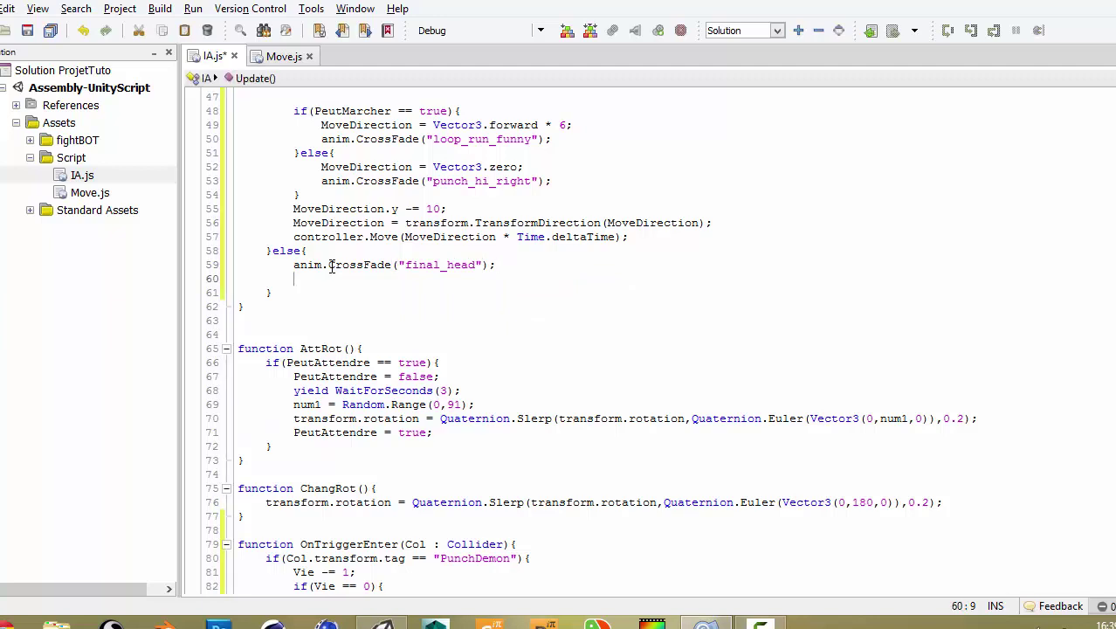
# Write gameObject.GetComponent(CharacterController).enabled = false; on line 60 of IA.js
pyautogui.write('game')
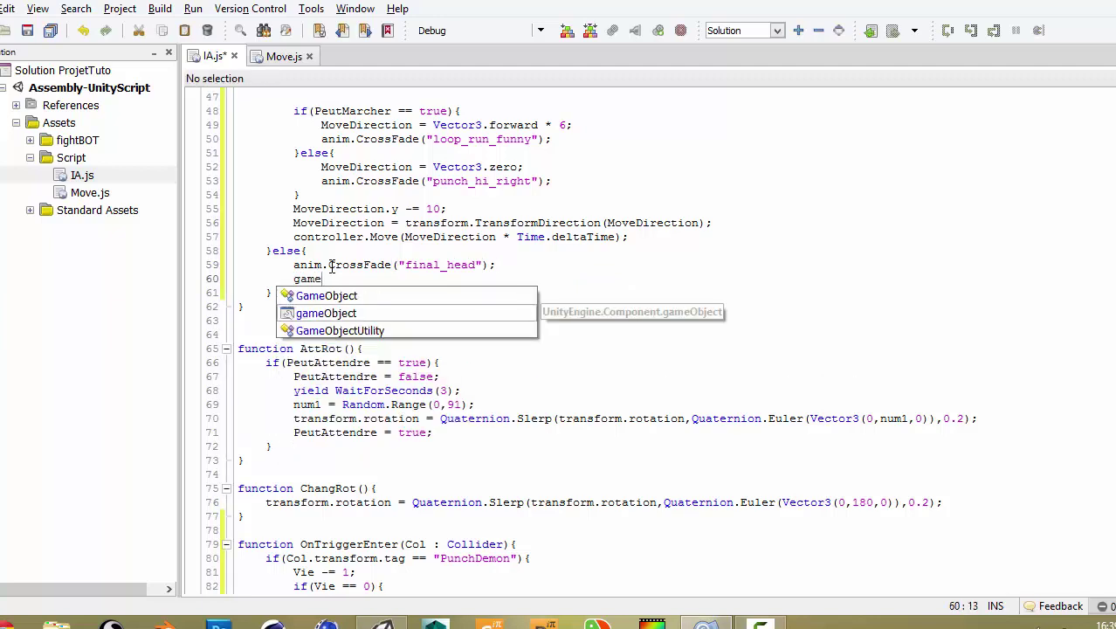
pyautogui.press('Down')
pyautogui.write('.')
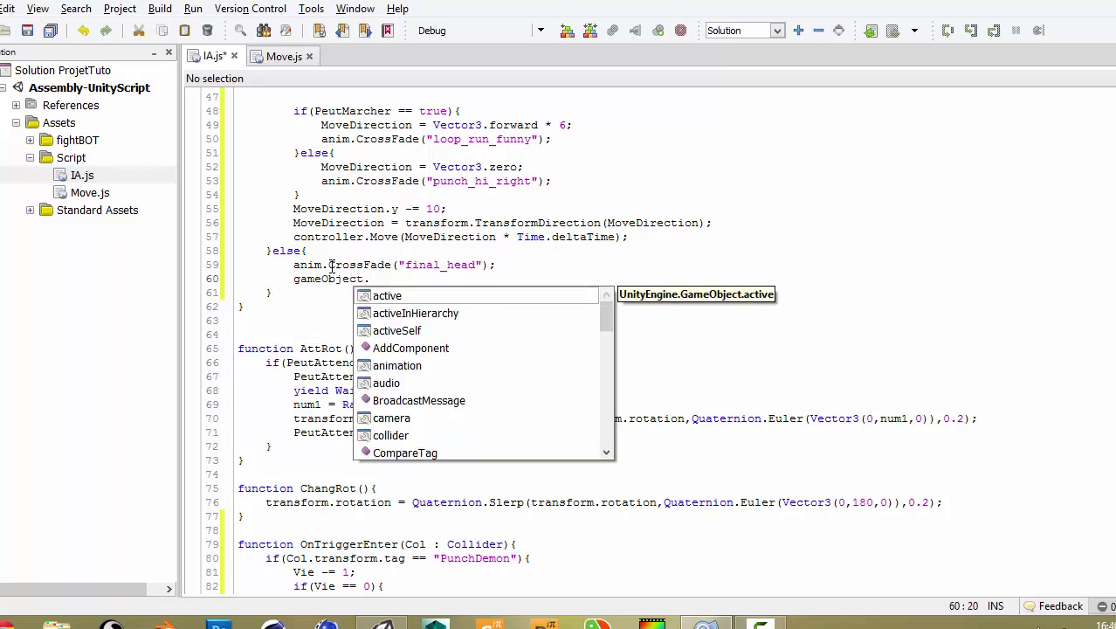
pyautogui.write('Get')
pyautogui.press('Up')
pyautogui.press('Up')
pyautogui.press('Up')
pyautogui.press('Up')
pyautogui.press('Escape')
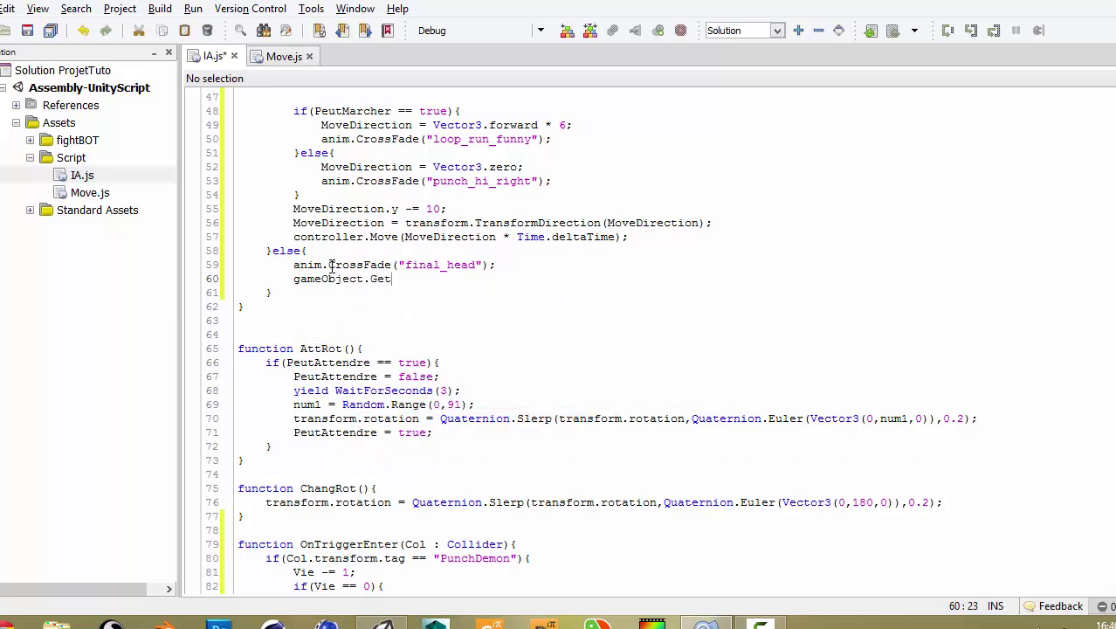
pyautogui.write('Component(Ch')
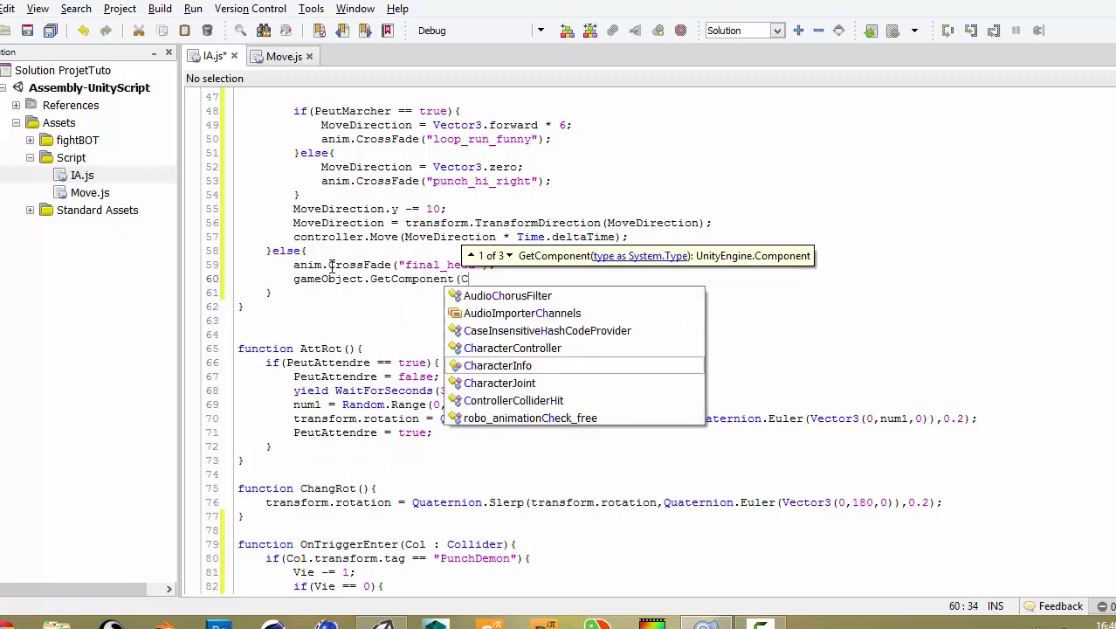
pyautogui.write('a')
pyautogui.press('Up')
pyautogui.press('Return')
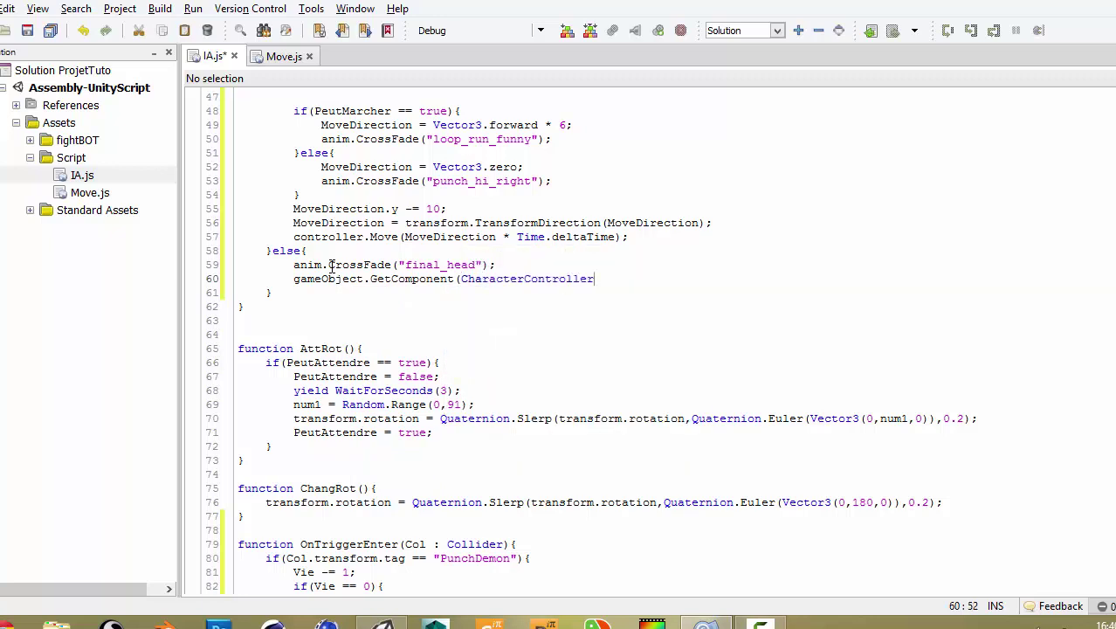
pyautogui.write(')')
pyautogui.write('.G')
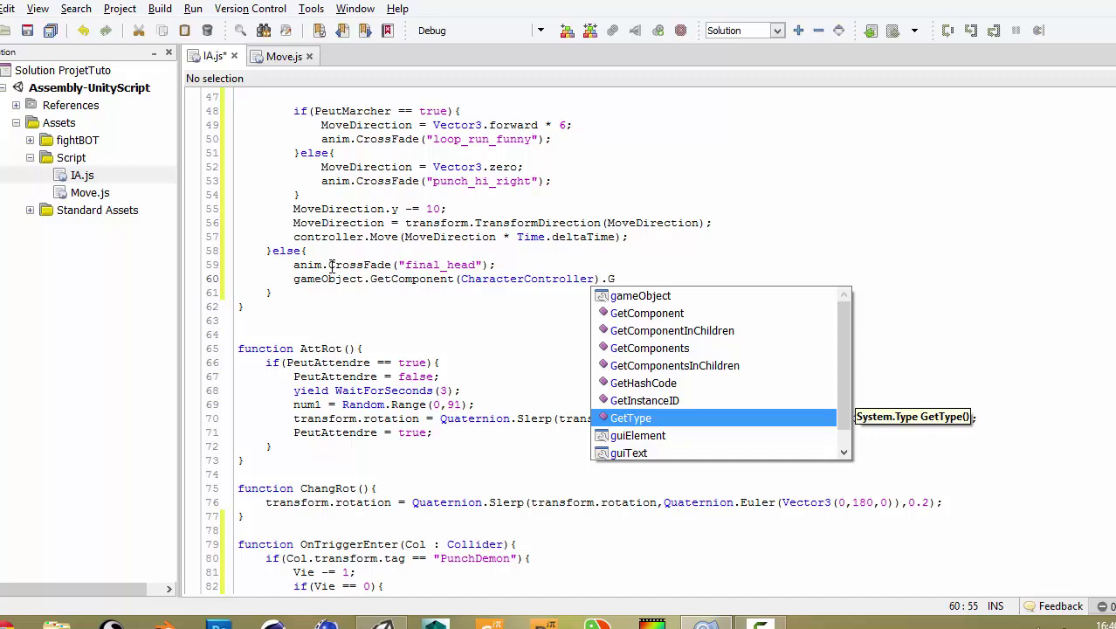
pyautogui.press('BackSpace')
pyautogui.write('en')
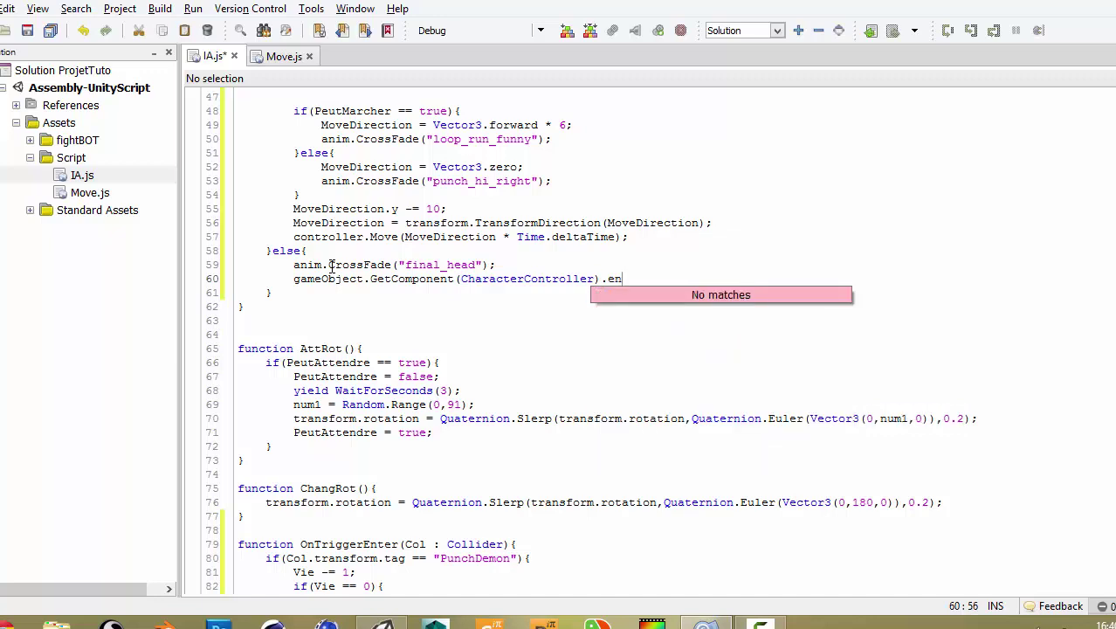
pyautogui.write('abled = ')
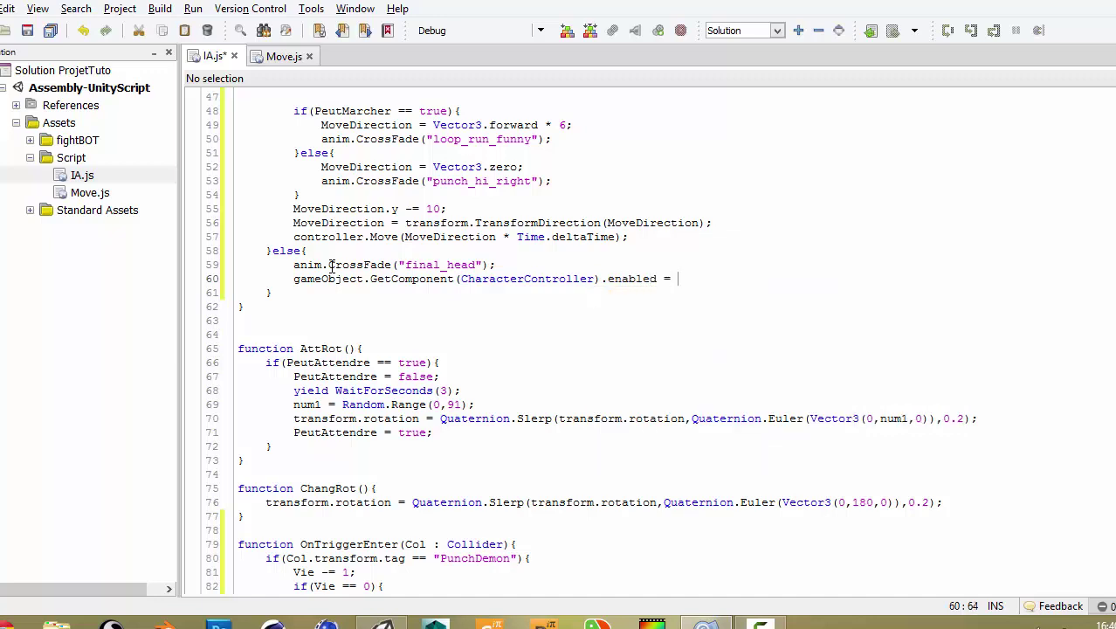
pyautogui.write('false;')
pyautogui.press('Return')
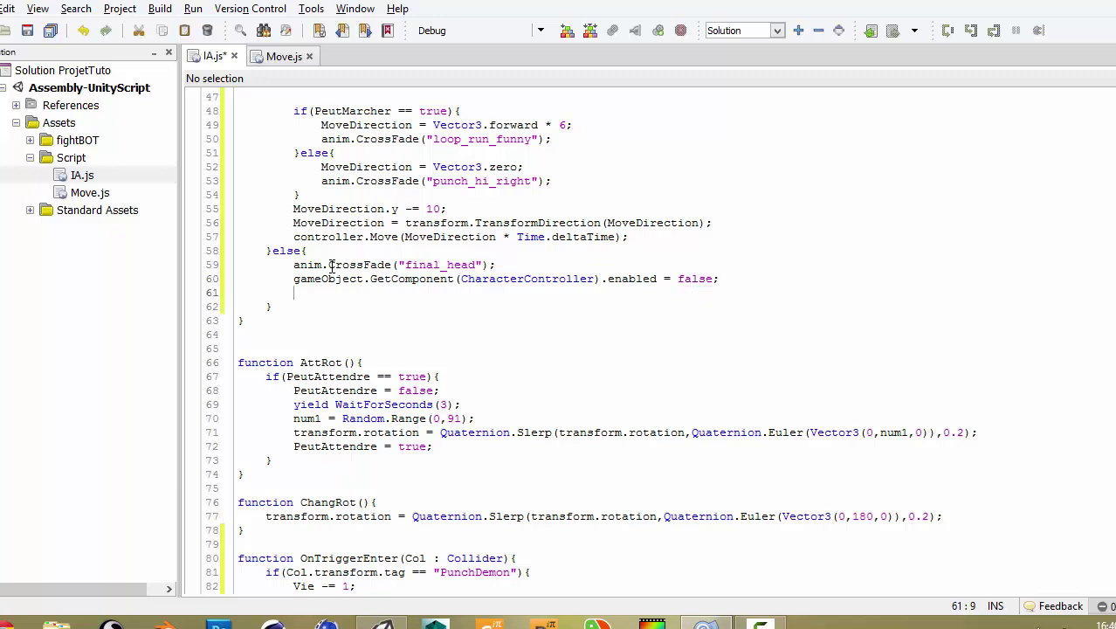
# Copy that statement onto line 61 and change it to disable the IA component
pyautogui.write('Ia')
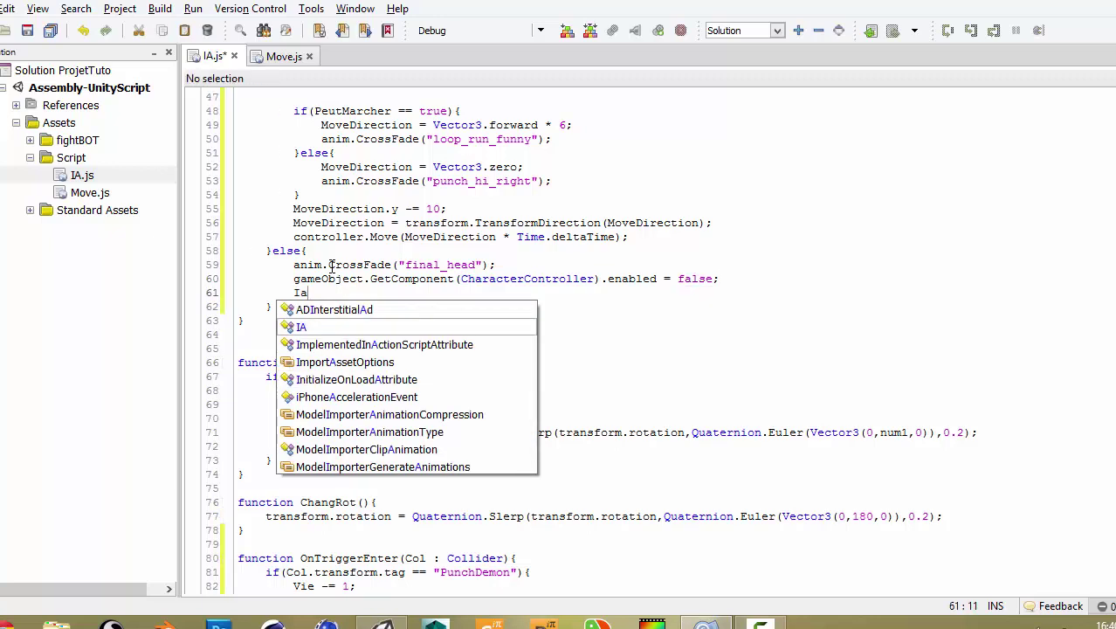
pyautogui.write('.')
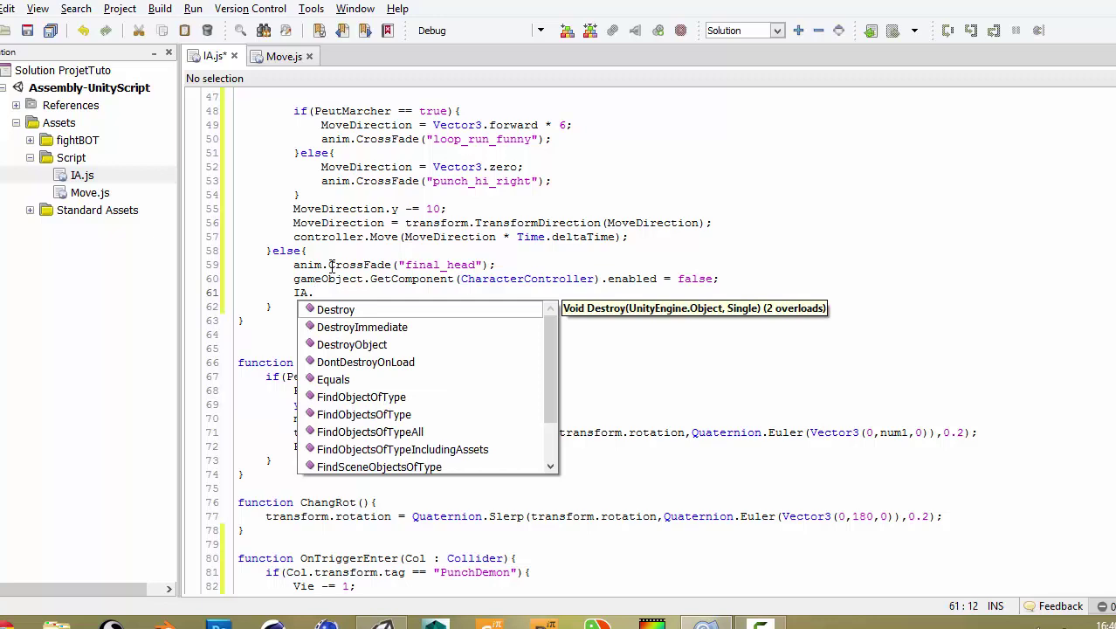
pyautogui.press('BackSpace')
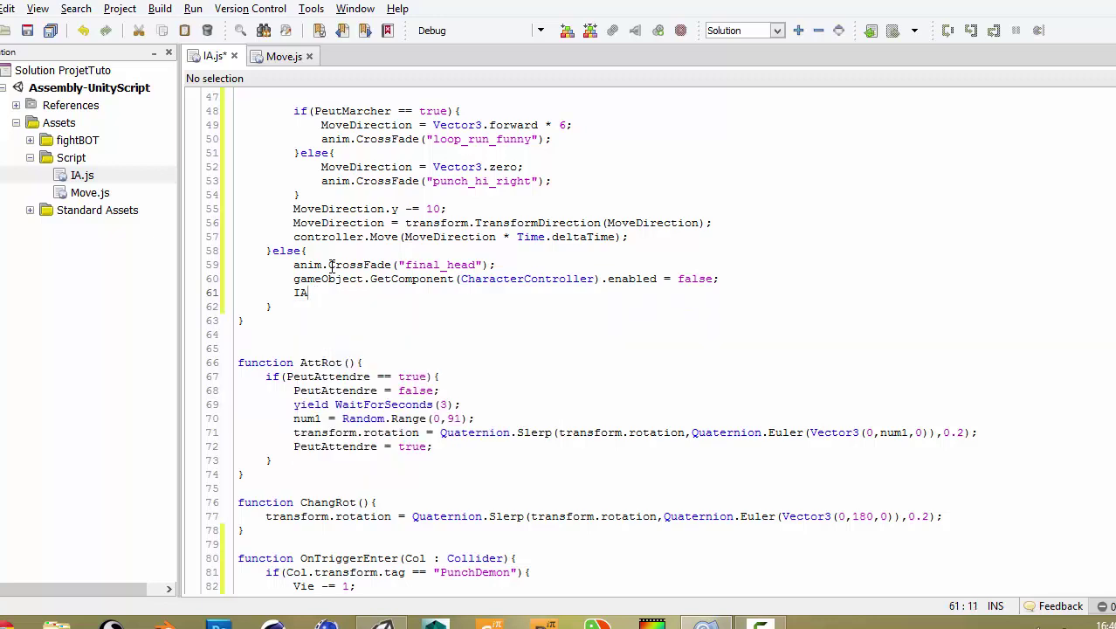
pyautogui.press('BackSpace')
pyautogui.press('BackSpace')
pyautogui.moveTo(292, 279); pyautogui.dragTo(735, 277)
pyautogui.hotkey('ctrl', 'c')
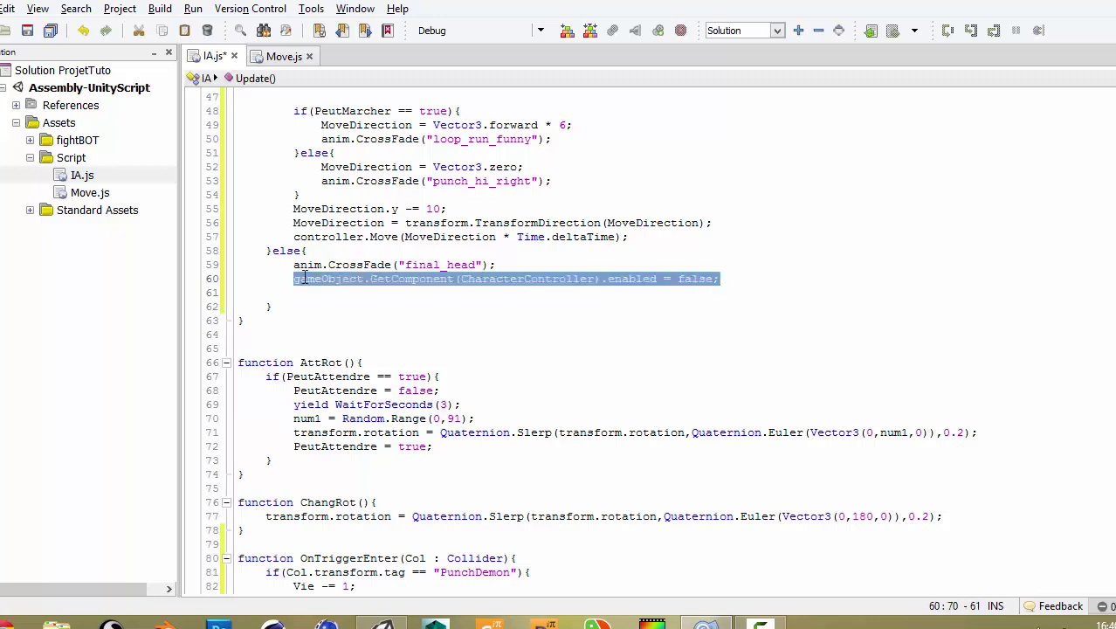
pyautogui.click(328, 293)
pyautogui.hotkey('ctrl', 'v')
pyautogui.doubleClick(533, 293)
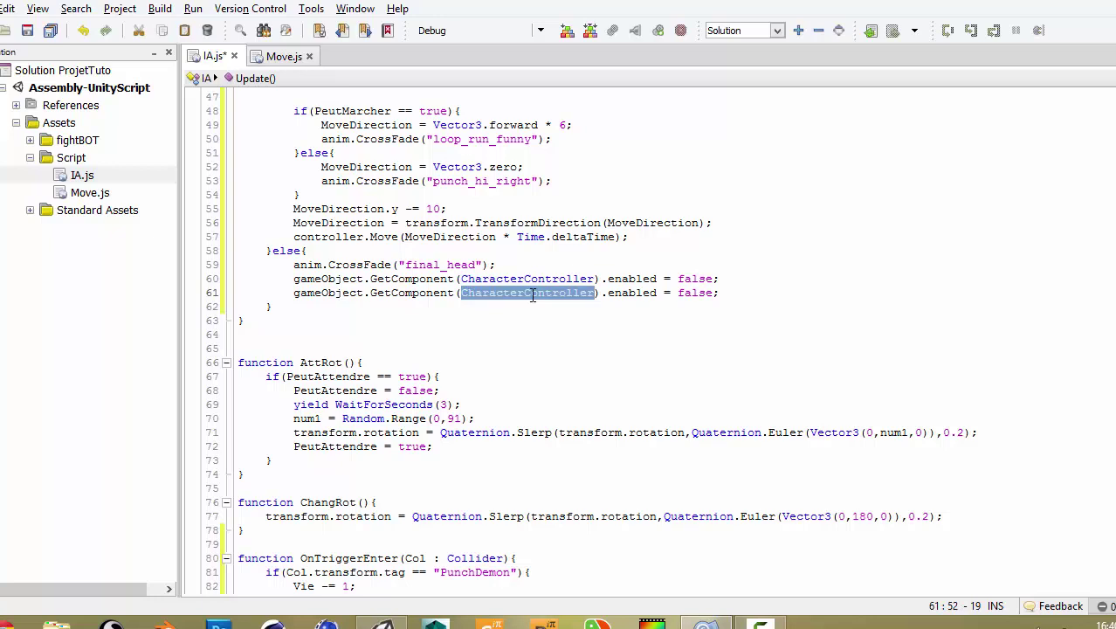
pyautogui.write('IA')
pyautogui.press('BackSpace')
pyautogui.write('A')
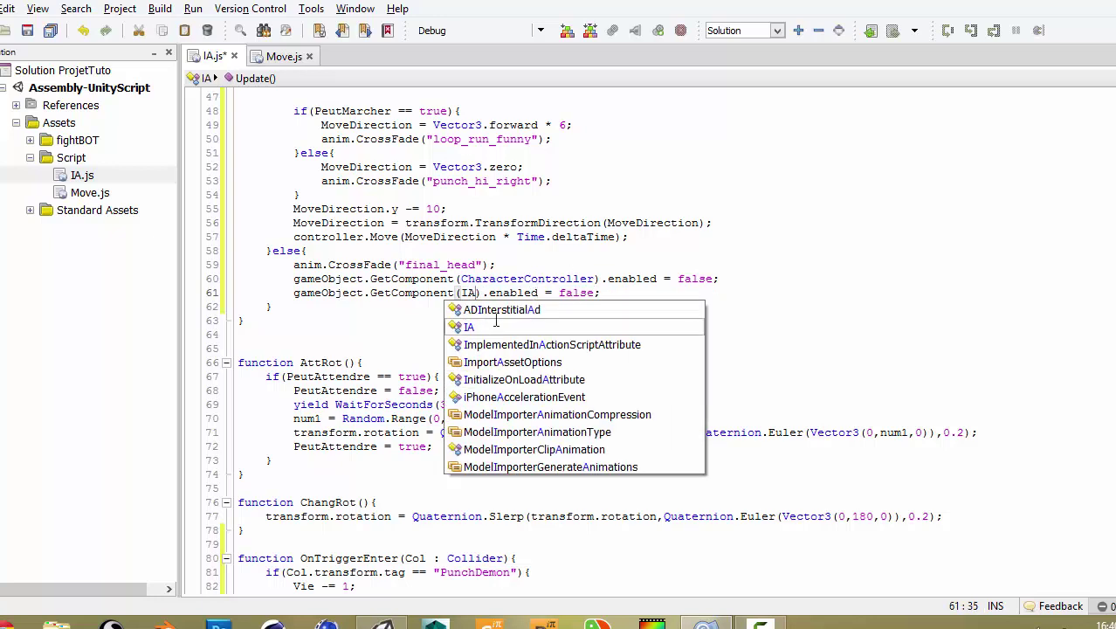
pyautogui.click(602, 293)
pyautogui.press('Return')
# Add Destroy(GameObject,2); on line 62 and save IA.js
pyautogui.write('D')
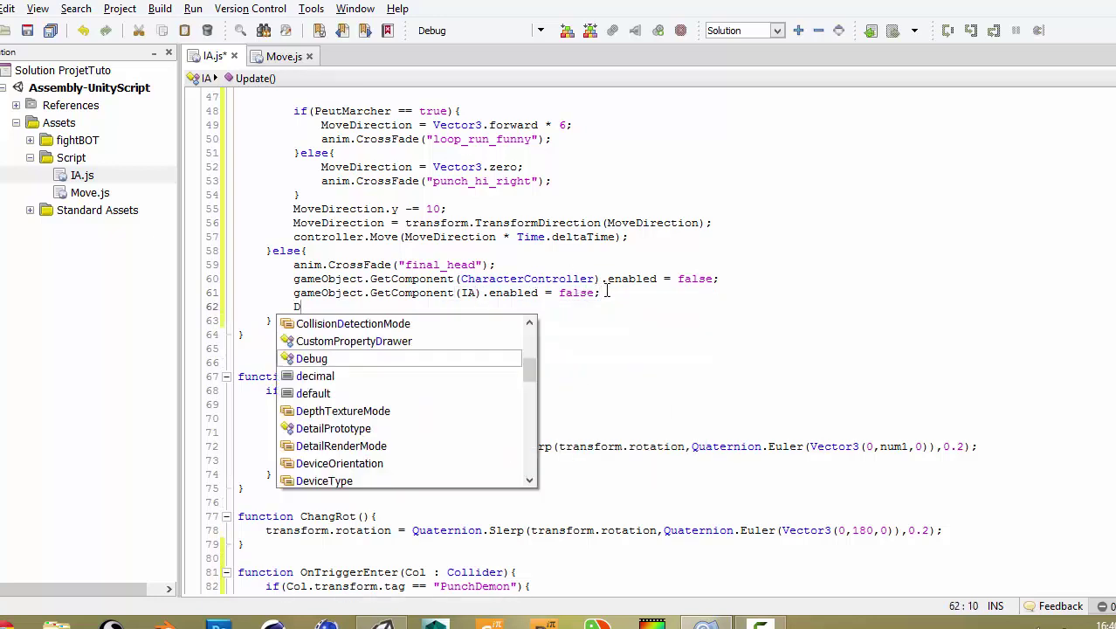
pyautogui.write('estroy')
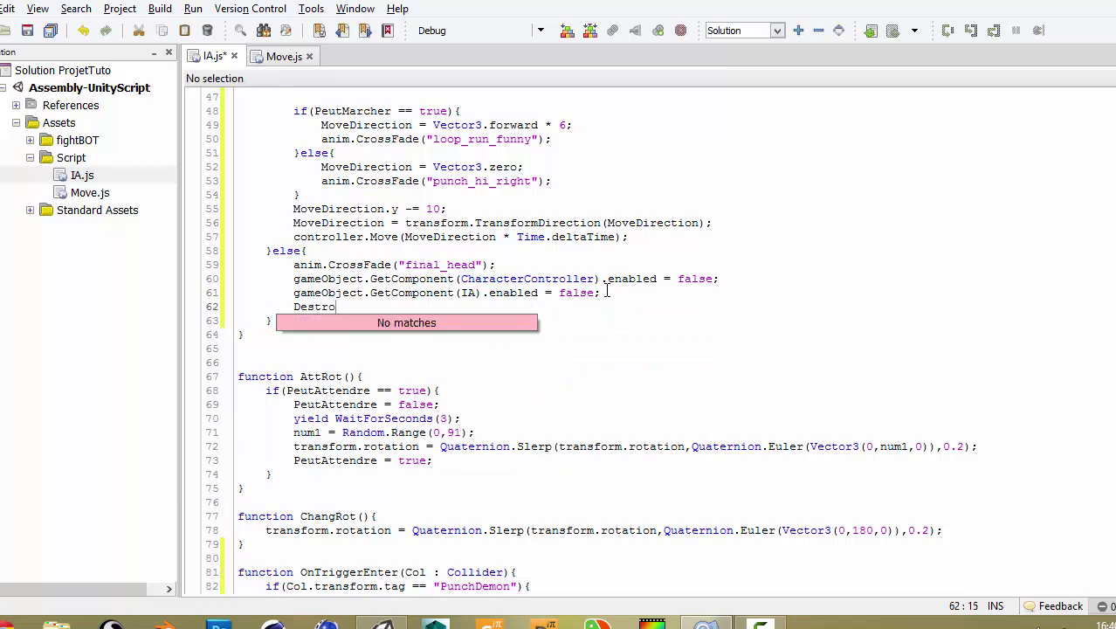
pyautogui.write('(')
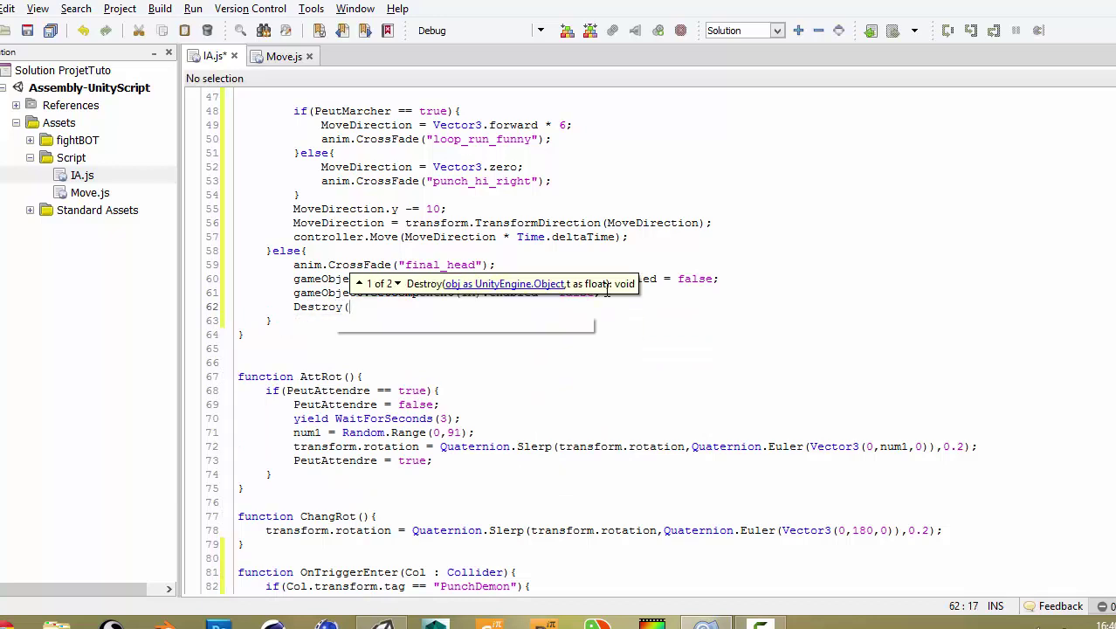
pyautogui.write('ga')
pyautogui.press('Return')
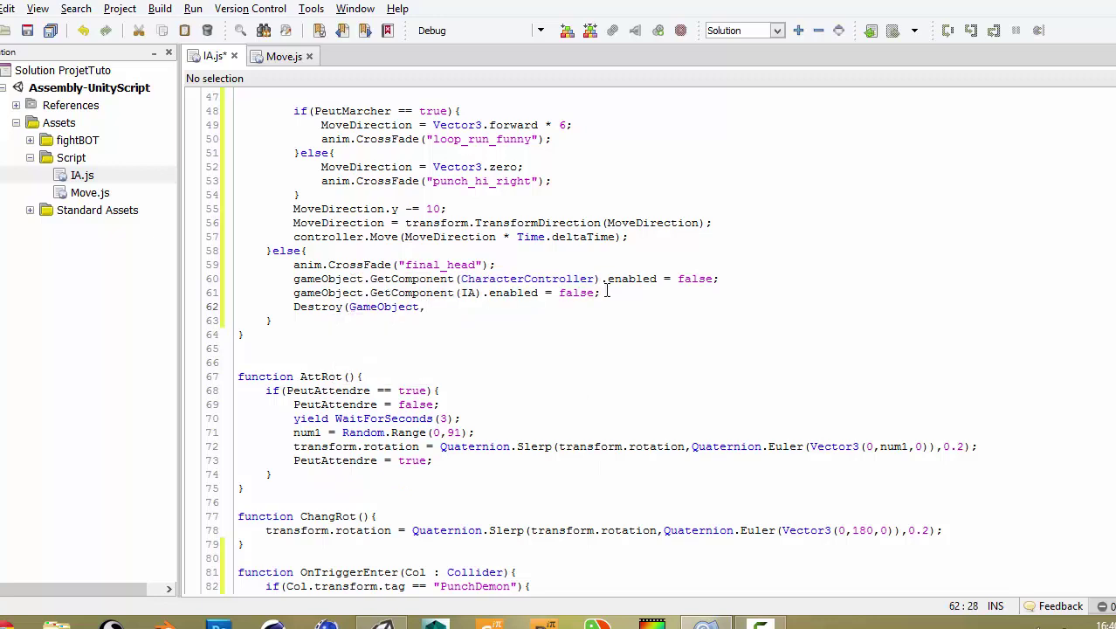
pyautogui.write('2);')
pyautogui.hotkey('ctrl', 's')
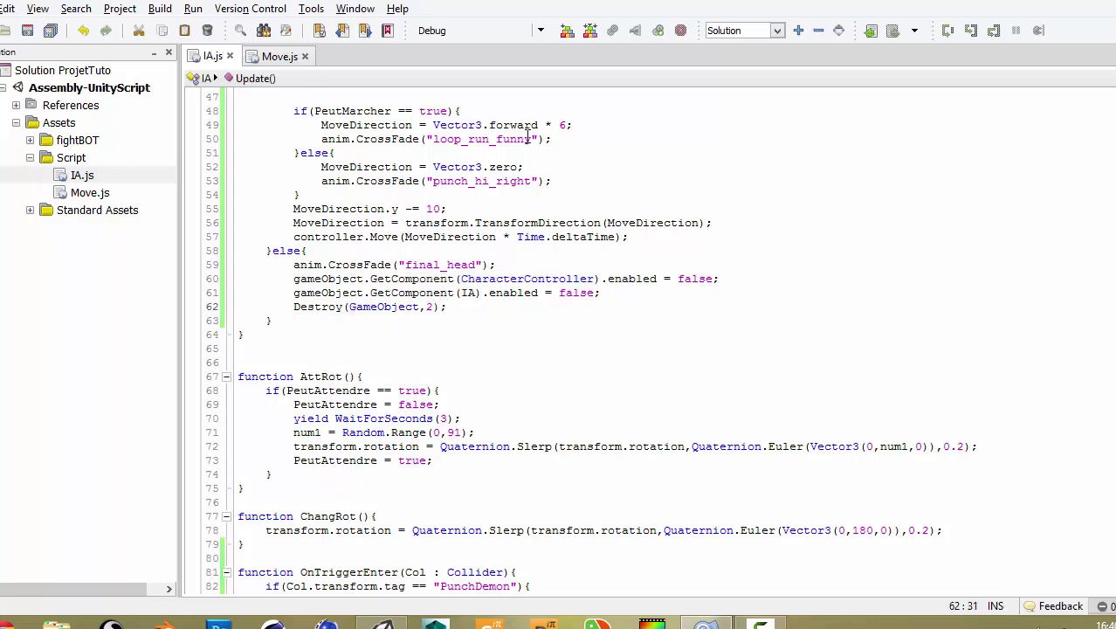
# Highlight the death-branch lines 59–62 in turn while reviewing them
pyautogui.doubleClick(365, 307)
pyautogui.click(383, 318)
pyautogui.doubleClick(383, 306)
pyautogui.click(428, 307)
pyautogui.click(322, 359)
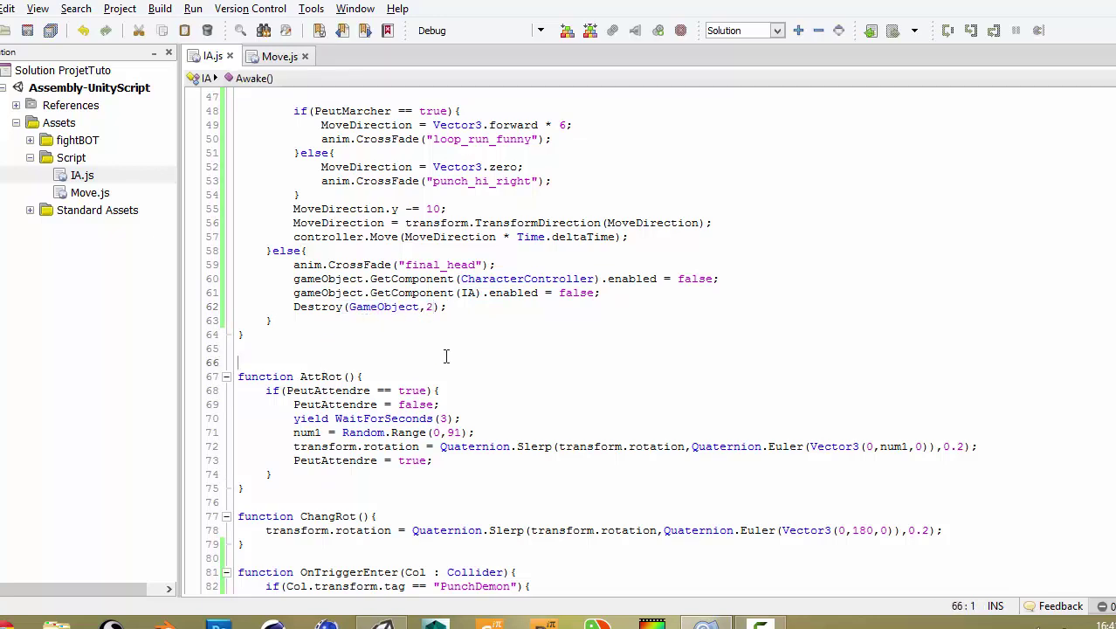
pyautogui.moveTo(611, 298); pyautogui.dragTo(447, 311)
pyautogui.moveTo(293, 264); pyautogui.dragTo(301, 265)
pyautogui.keyDown('shift'); pyautogui.click(504, 266); pyautogui.keyUp('shift')
pyautogui.moveTo(499, 265)
pyautogui.mouseDown()
pyautogui.moveTo(282, 279)
pyautogui.moveTo(741, 278)
pyautogui.mouseUp()
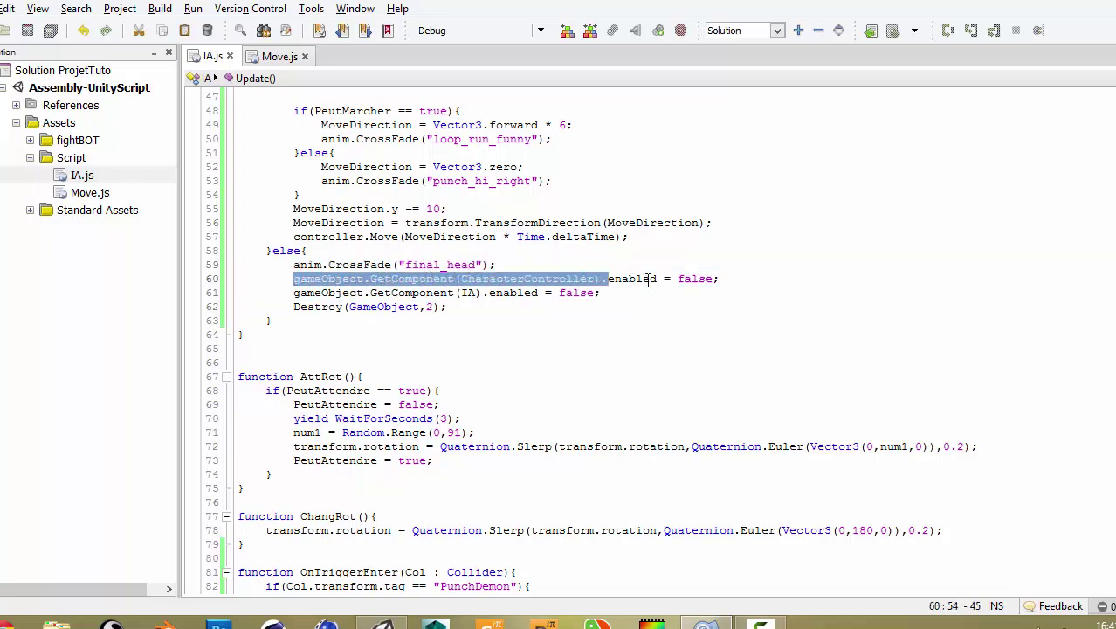
pyautogui.moveTo(291, 293); pyautogui.dragTo(637, 293)
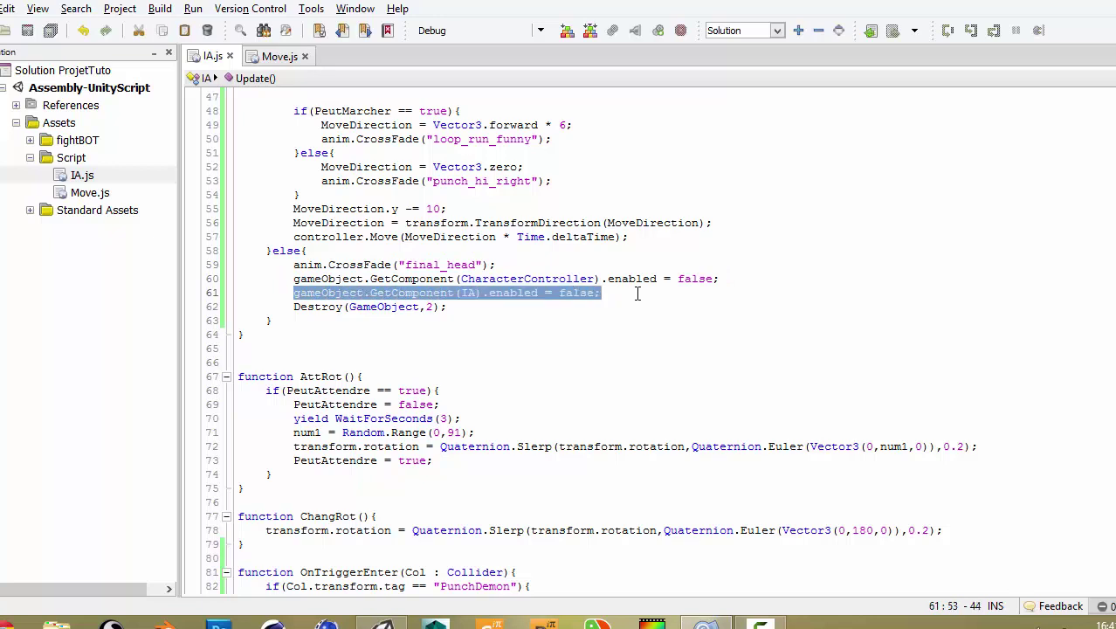
pyautogui.moveTo(294, 278); pyautogui.dragTo(671, 278)
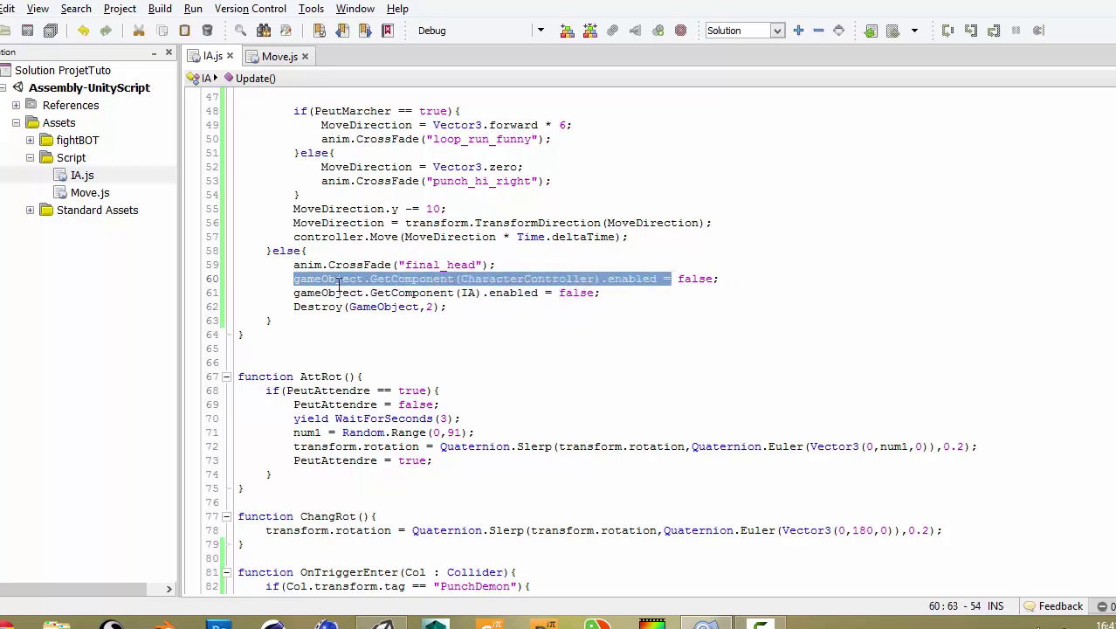
pyautogui.moveTo(300, 293); pyautogui.dragTo(599, 293)
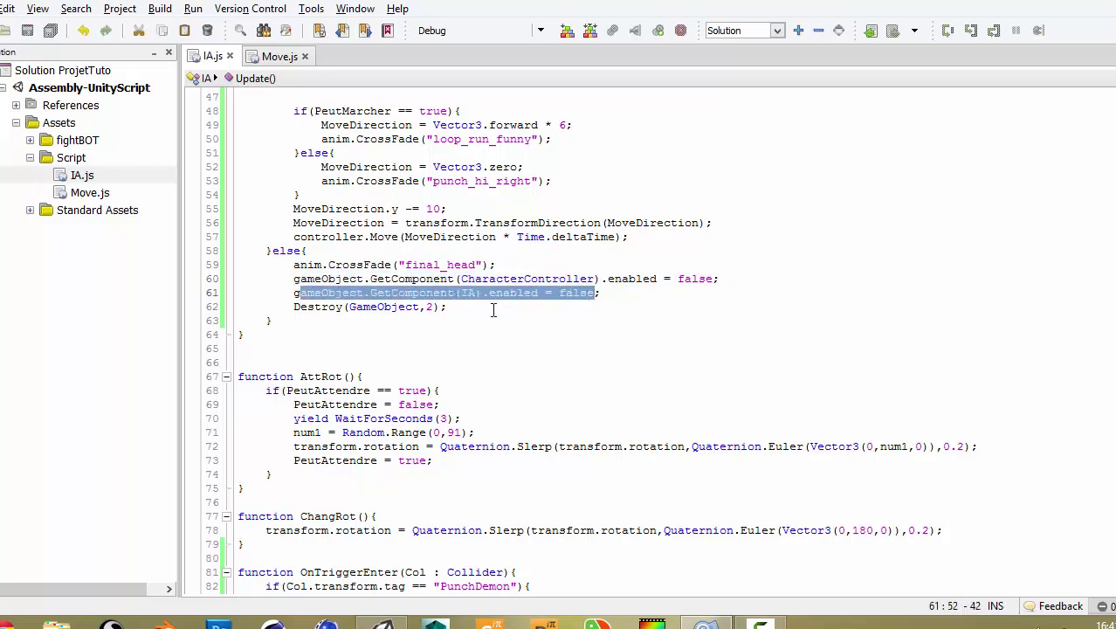
pyautogui.moveTo(219, 293); pyautogui.dragTo(447, 307)
pyautogui.click(362, 318)
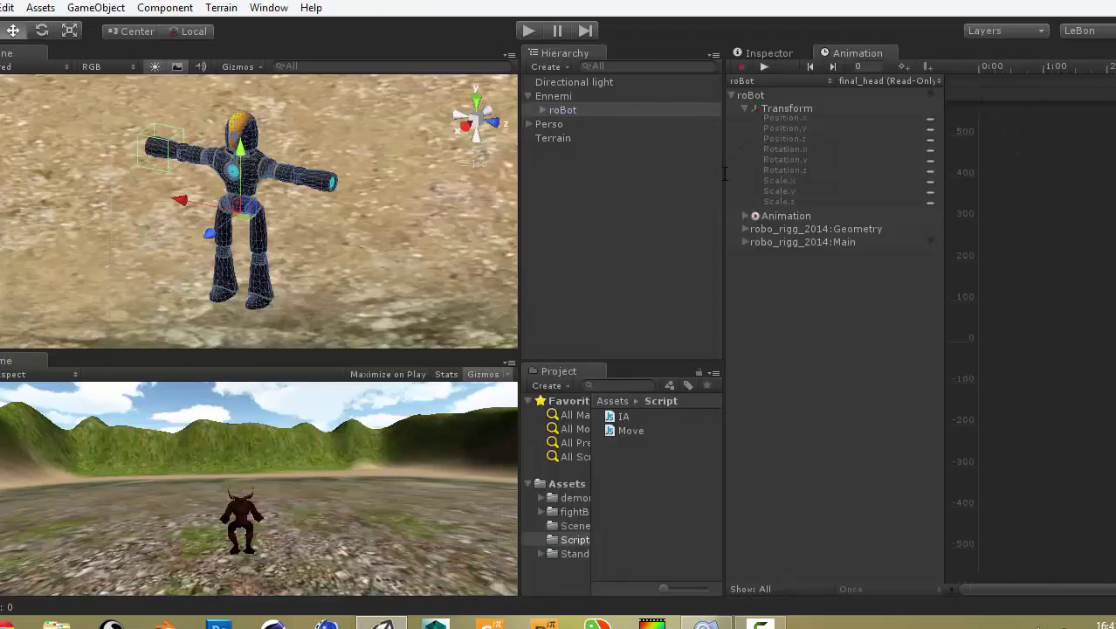
# Widen the Hierarchy and scene panels and show Perso in the Inspector
pyautogui.moveTo(724, 172); pyautogui.dragTo(803, 170)
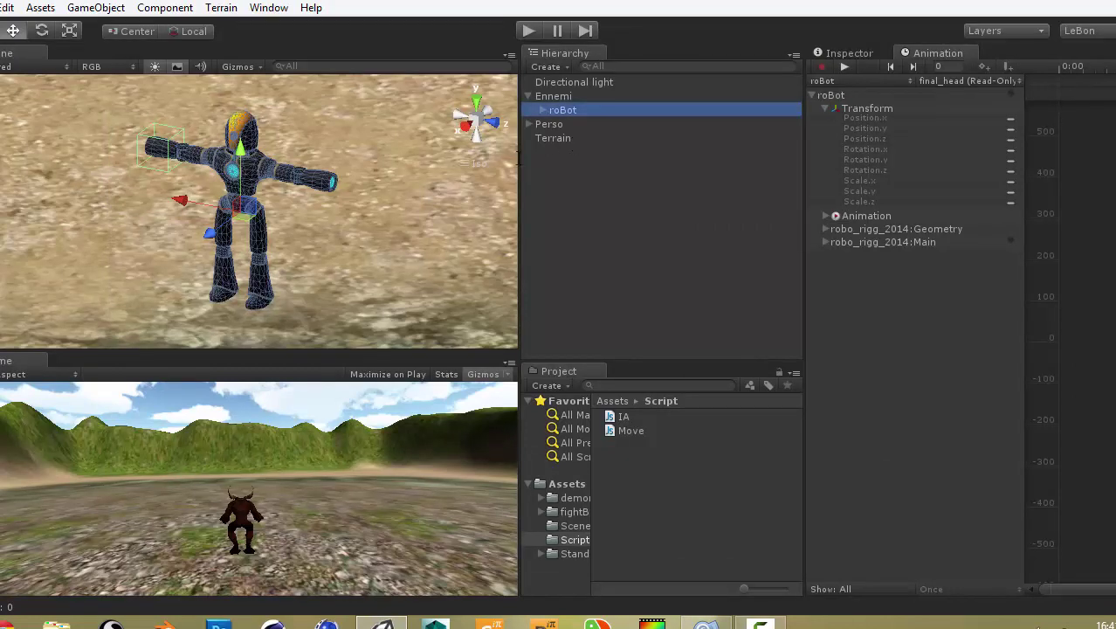
pyautogui.moveTo(559, 161); pyautogui.dragTo(565, 161)
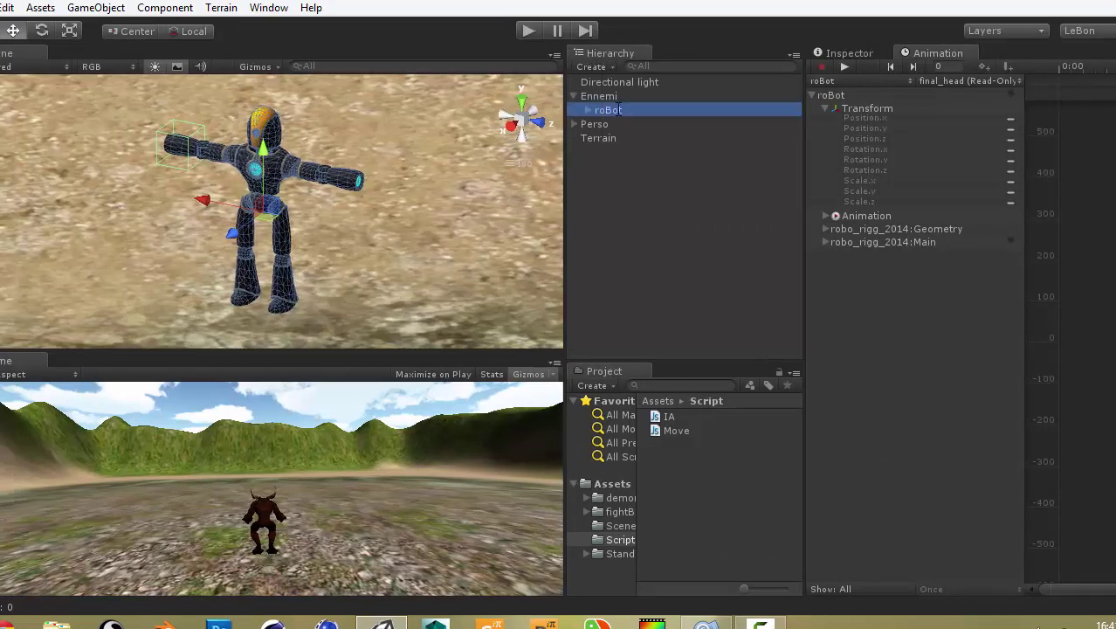
pyautogui.click(594, 124)
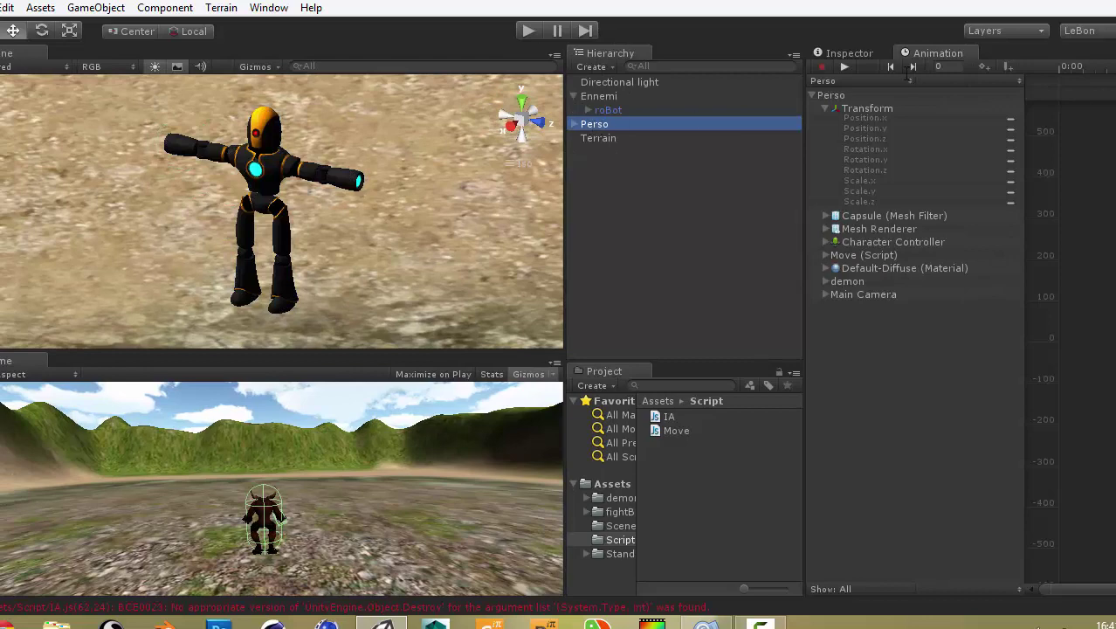
pyautogui.click(849, 53)
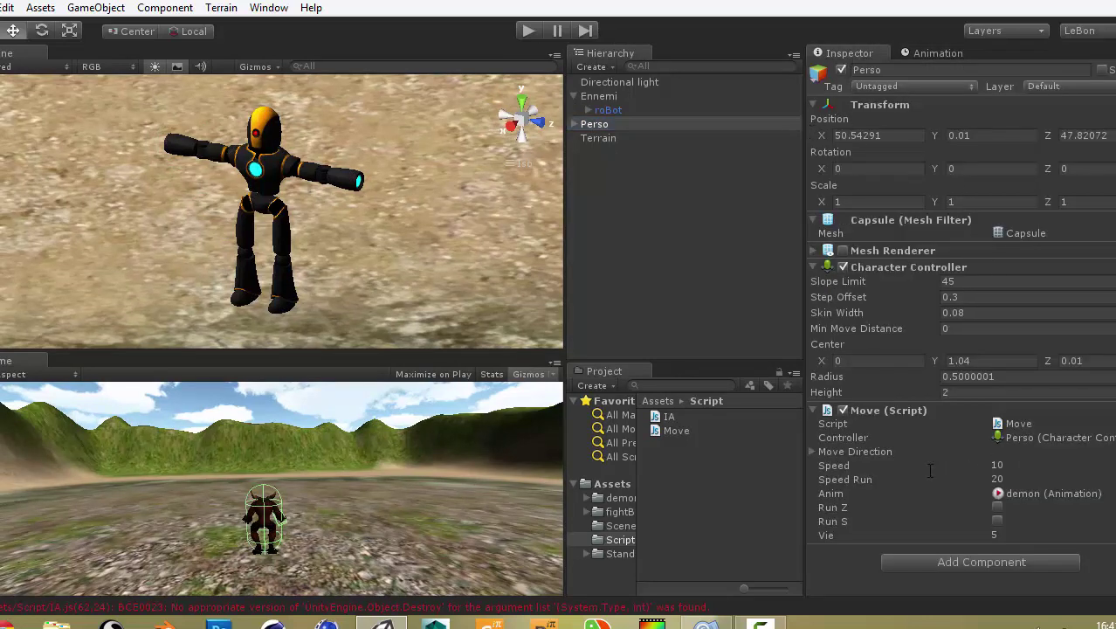
# Set Perso's Move (Script) Vie to 20 and open the Console's compile error
pyautogui.click(1011, 535)
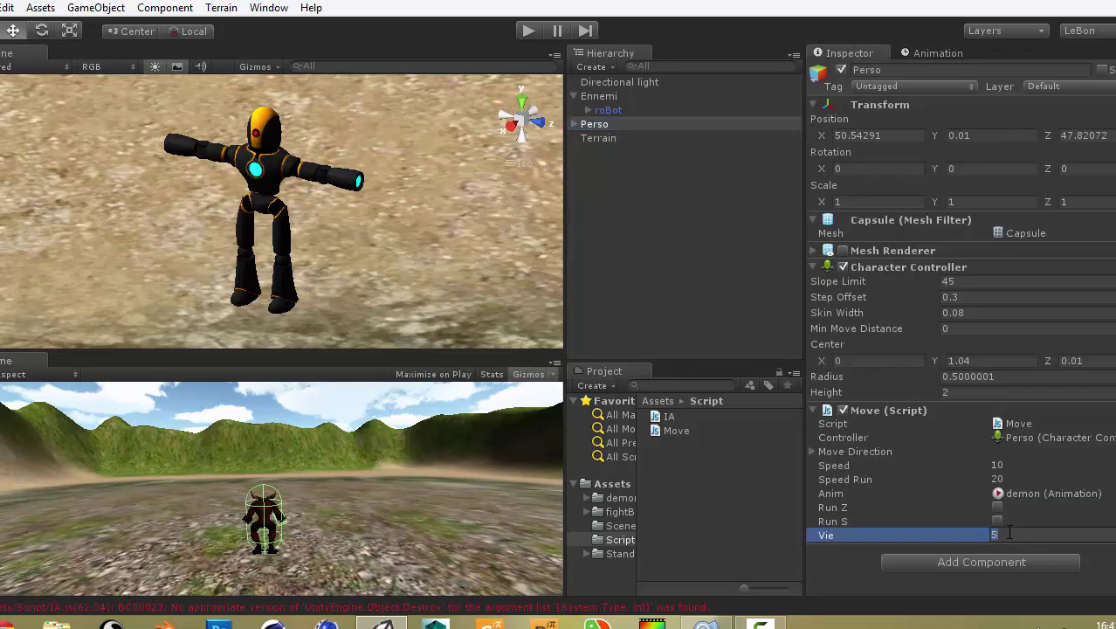
pyautogui.write('20')
pyautogui.press('Return')
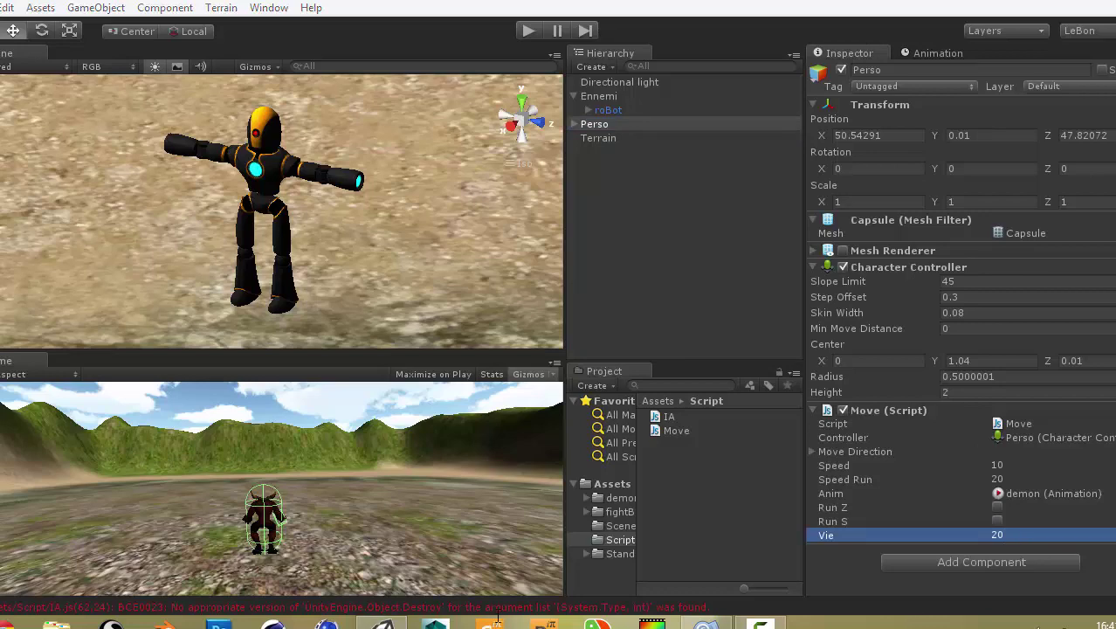
pyautogui.click(493, 606)
# Read the Destroy error, then change GameObject to gameObject on line 62 and save IA.js
pyautogui.click(90, 53)
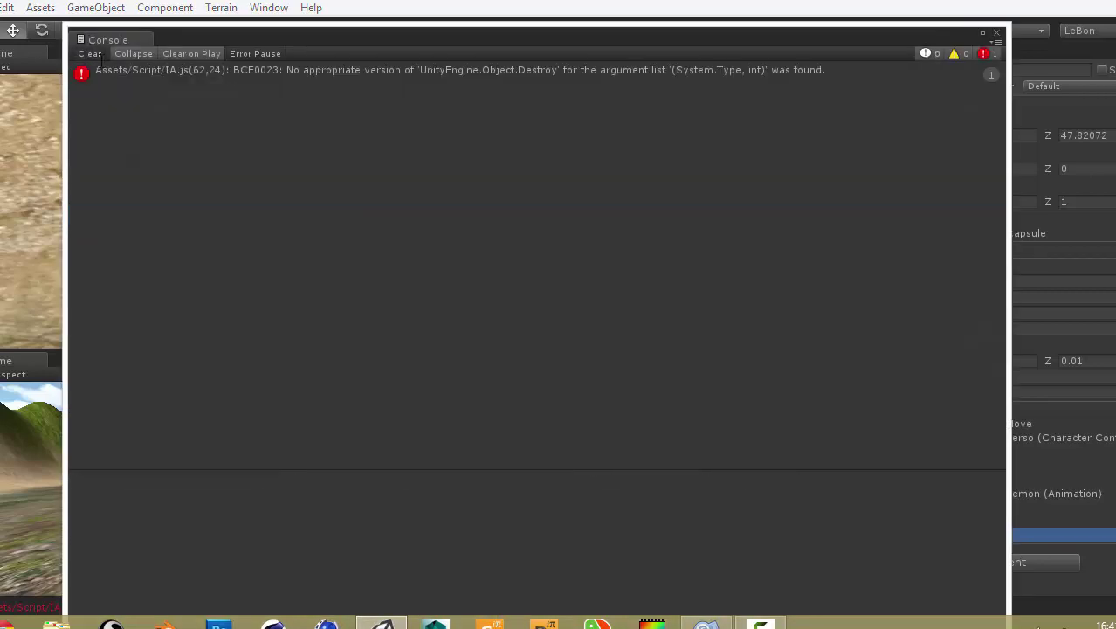
pyautogui.click(207, 81)
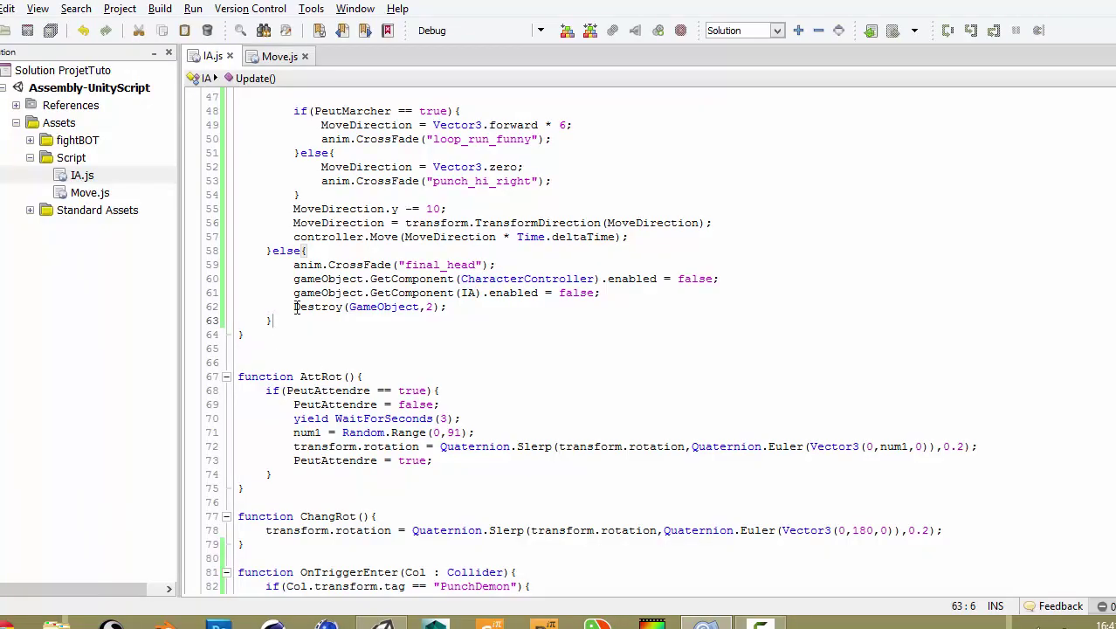
pyautogui.moveTo(295, 308); pyautogui.dragTo(315, 308)
pyautogui.click(348, 307)
pyautogui.press('Delete')
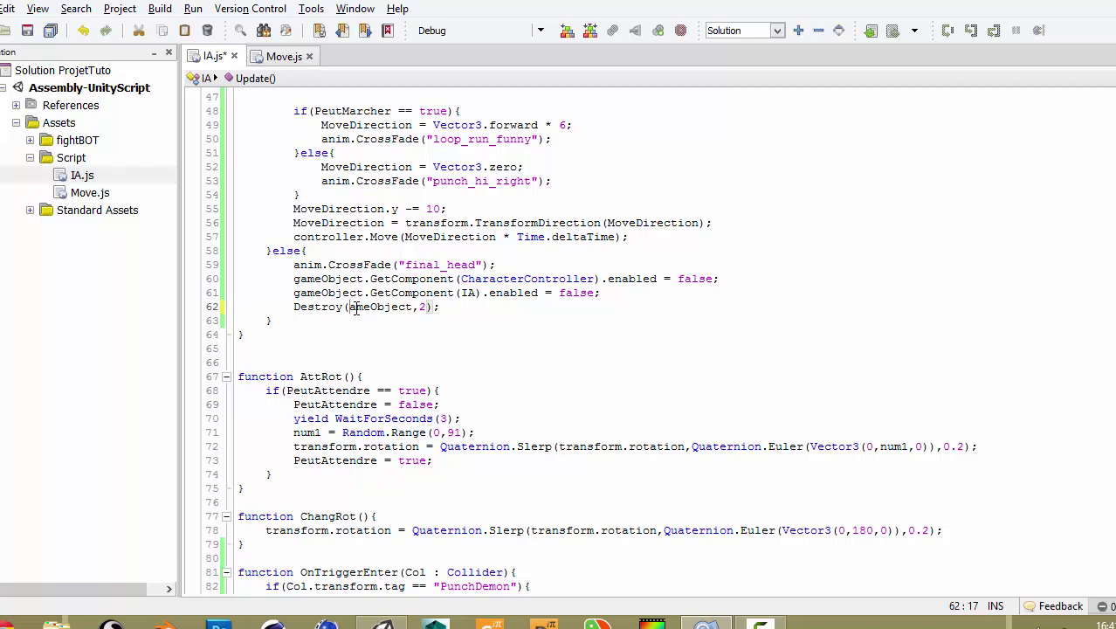
pyautogui.write('g')
pyautogui.click(386, 307)
pyautogui.hotkey('ctrl', 's')
# Back in Unity, close the Console and deselect Perso
pyautogui.hotkey('alt', 'Tab')
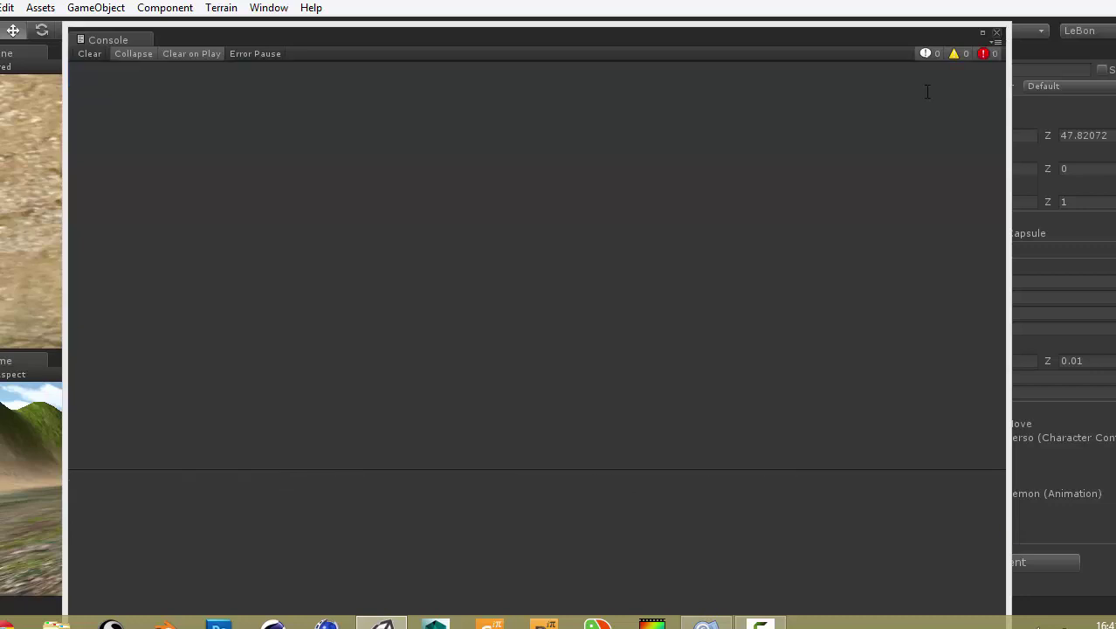
pyautogui.click(996, 32)
pyautogui.click(1005, 30)
pyautogui.click(648, 153)
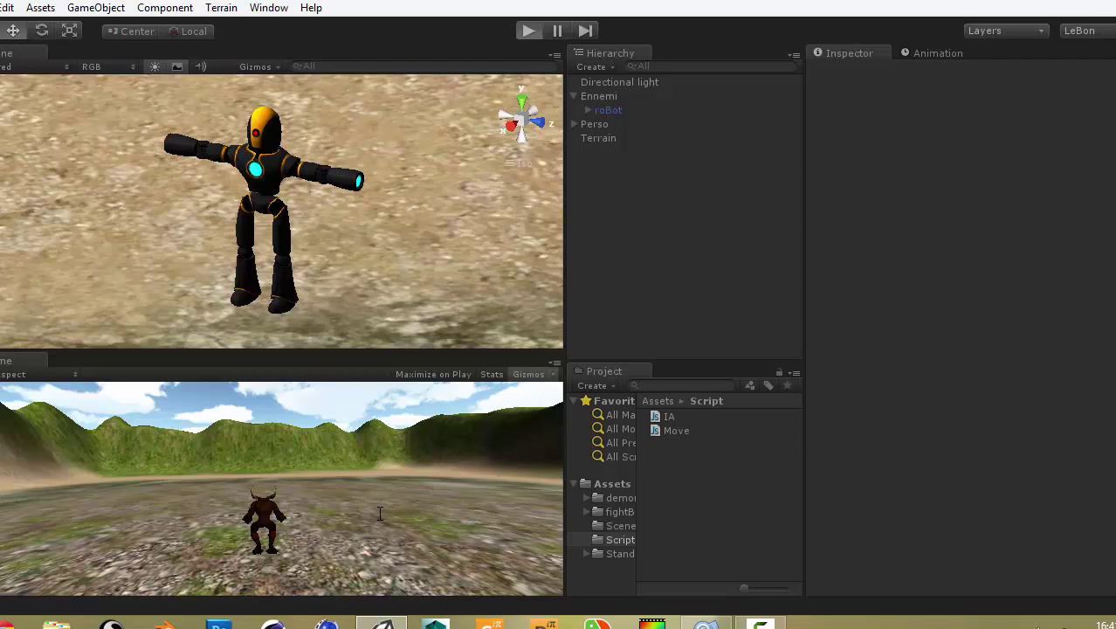
# Run a quick play test of the robots, then stop it
pyautogui.hotkey('ctrl', 'p')
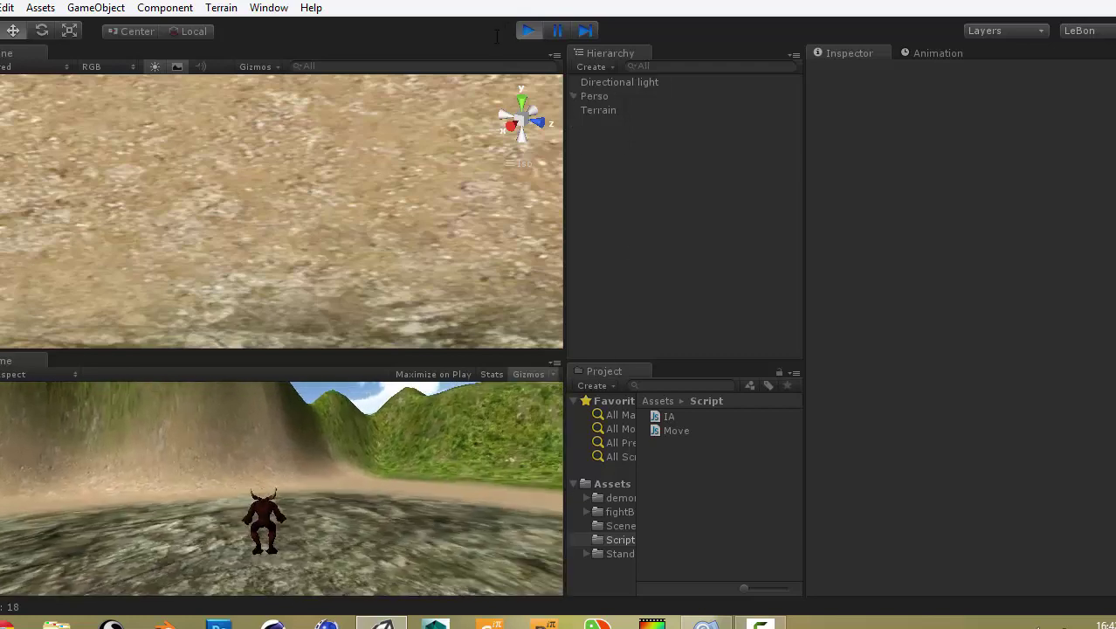
pyautogui.click(530, 32)
pyautogui.click(760, 624)
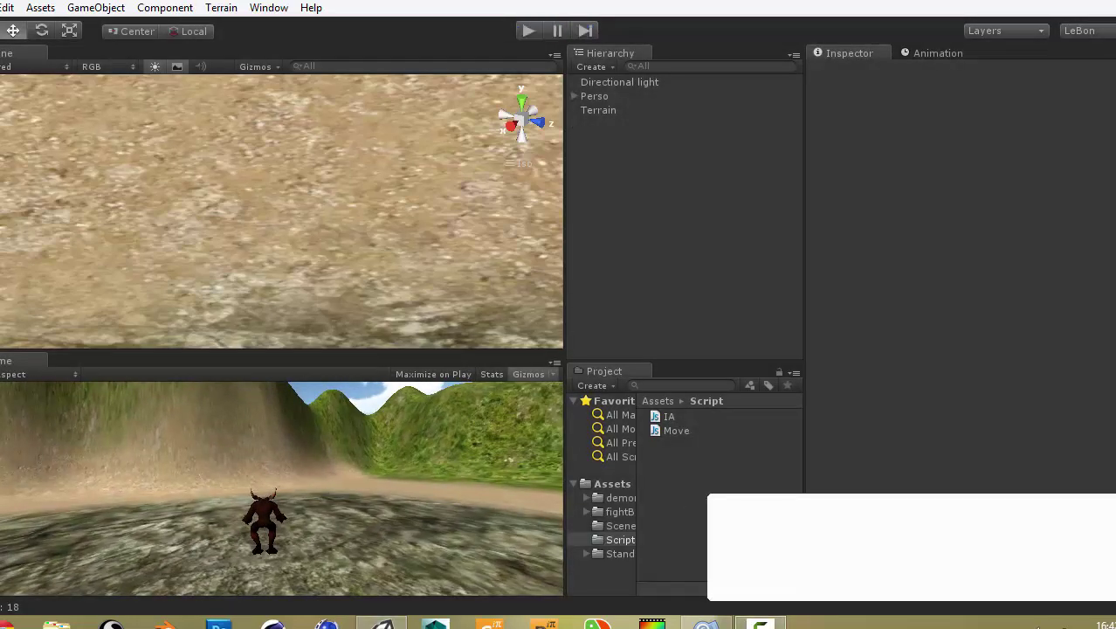
# Change the Destroy delay on line 62 from 2 to 10 seconds and save IA.js
pyautogui.doubleClick(670, 417)
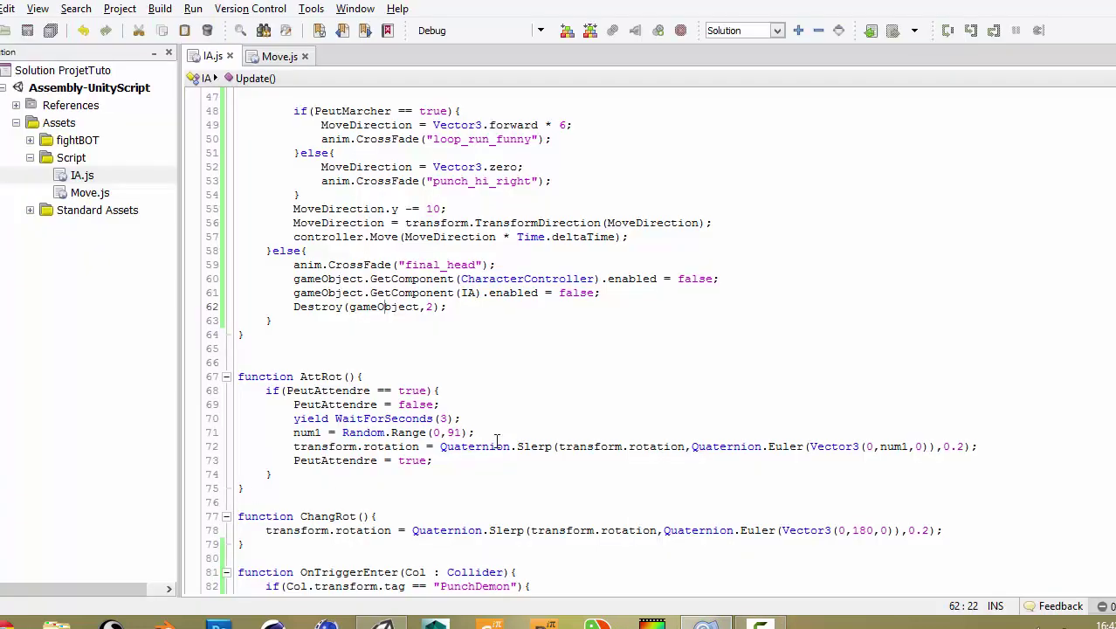
pyautogui.doubleClick(432, 306)
pyautogui.write('10')
pyautogui.hotkey('ctrl', 's')
# Back in Unity, maximize the Game view
pyautogui.hotkey('alt', 'Tab')
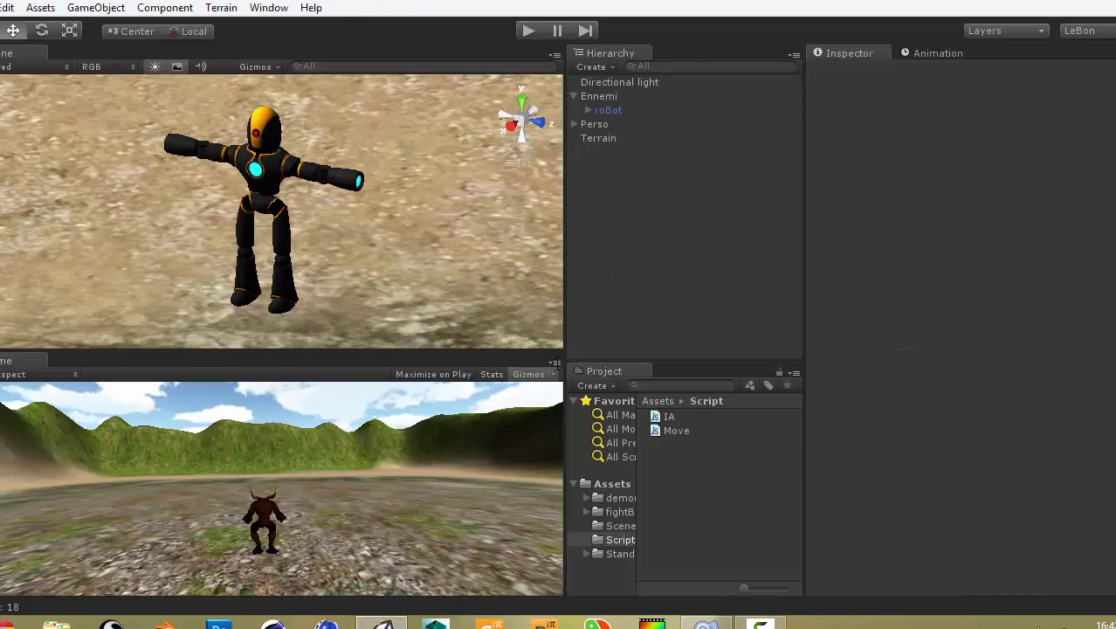
pyautogui.rightClick(575, 373)
pyautogui.click(578, 382)
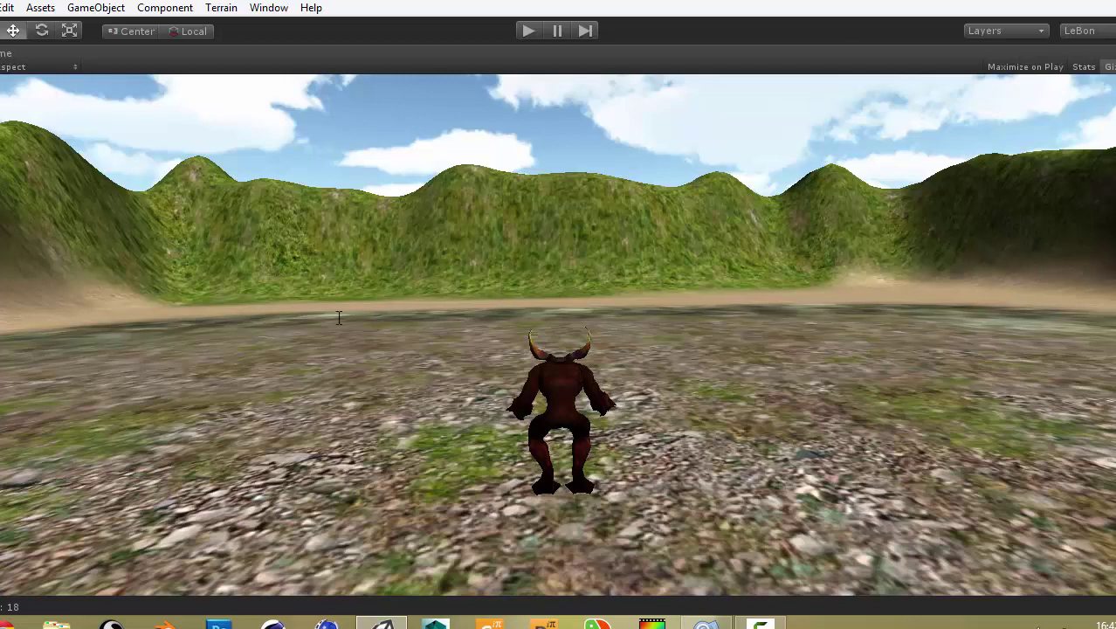
# Play the scene, walking the minotaur with A, W and D and punching the robot down
pyautogui.click(528, 30)
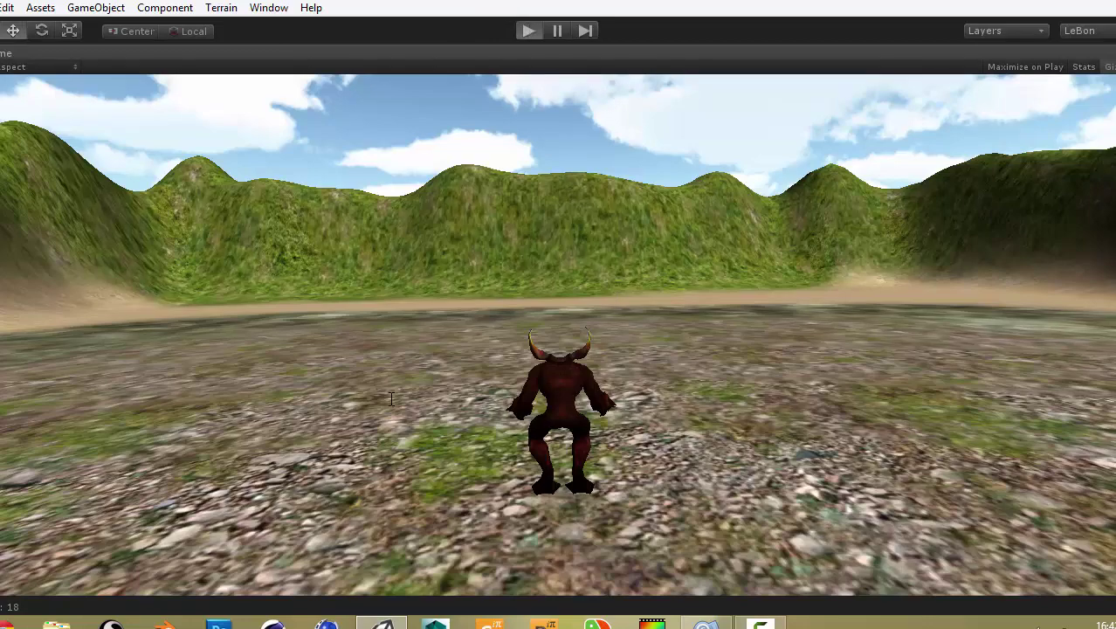
pyautogui.press('a')
pyautogui.press('w')
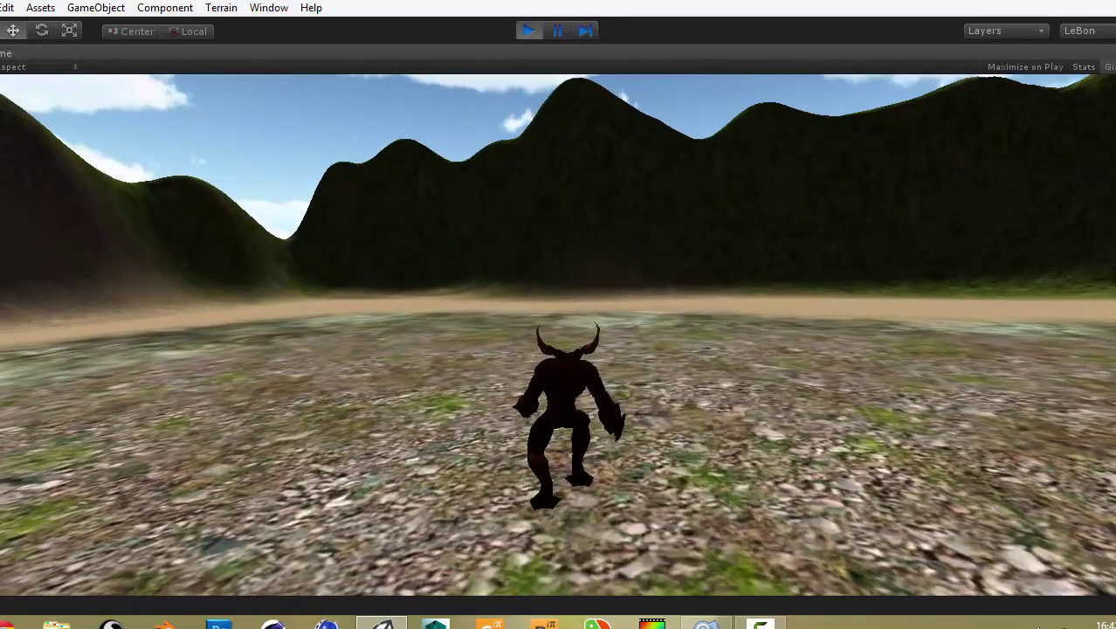
pyautogui.press('a')
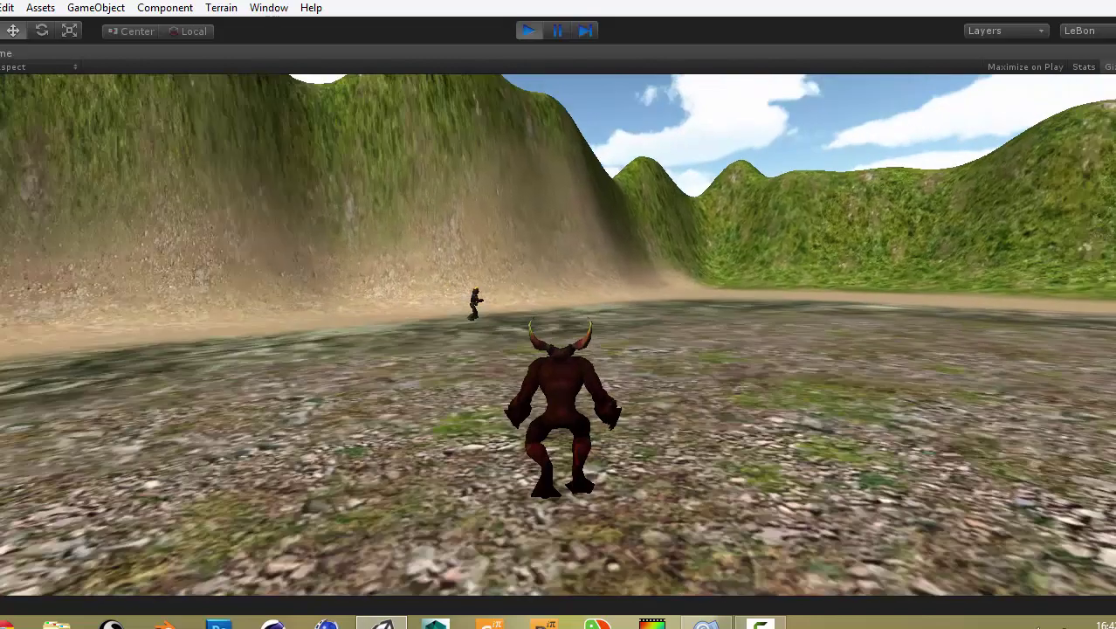
pyautogui.press('d')
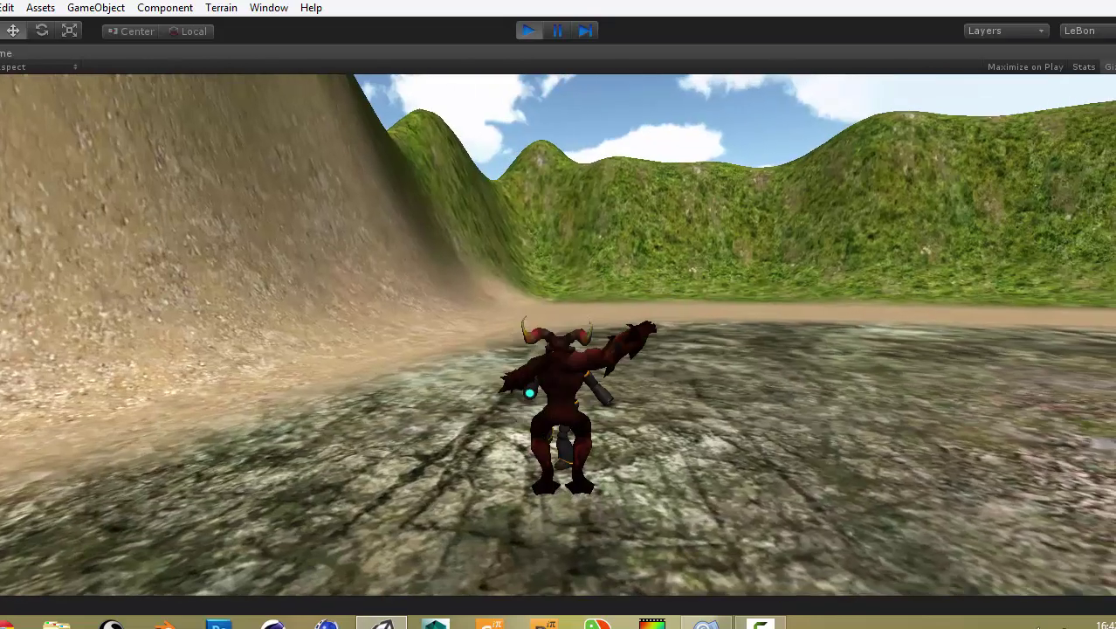
pyautogui.press('a')
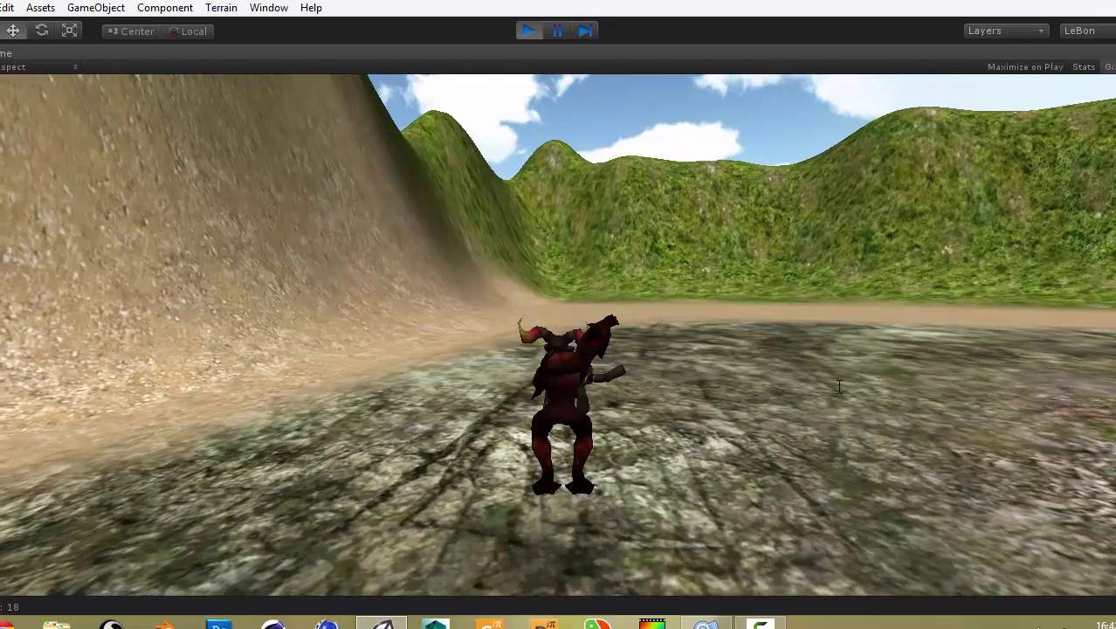
pyautogui.press('a')
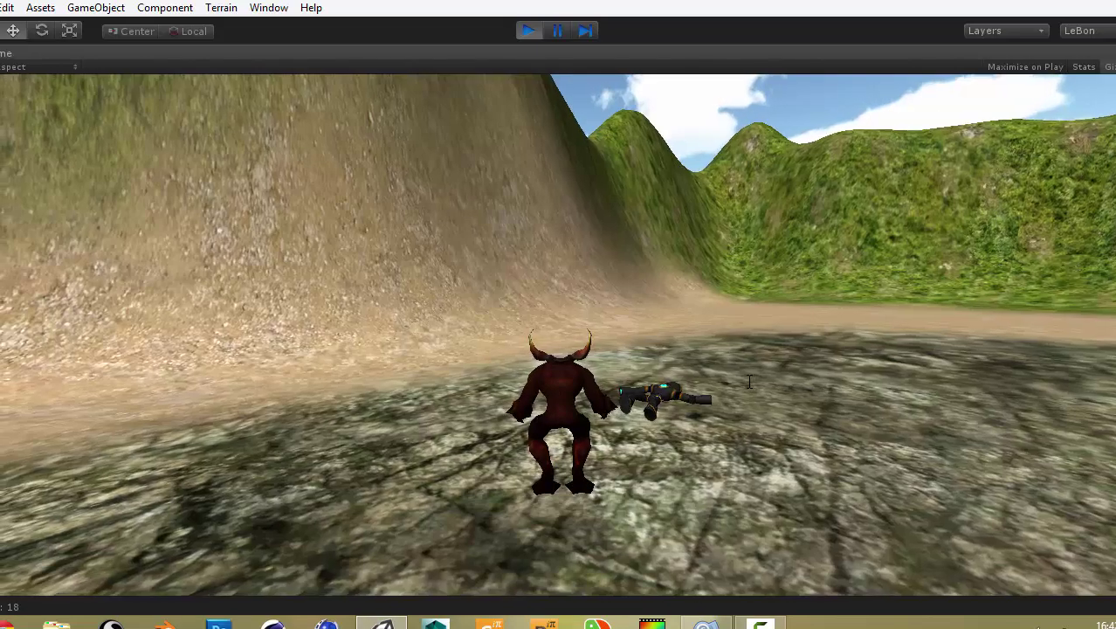
pyautogui.press('a')
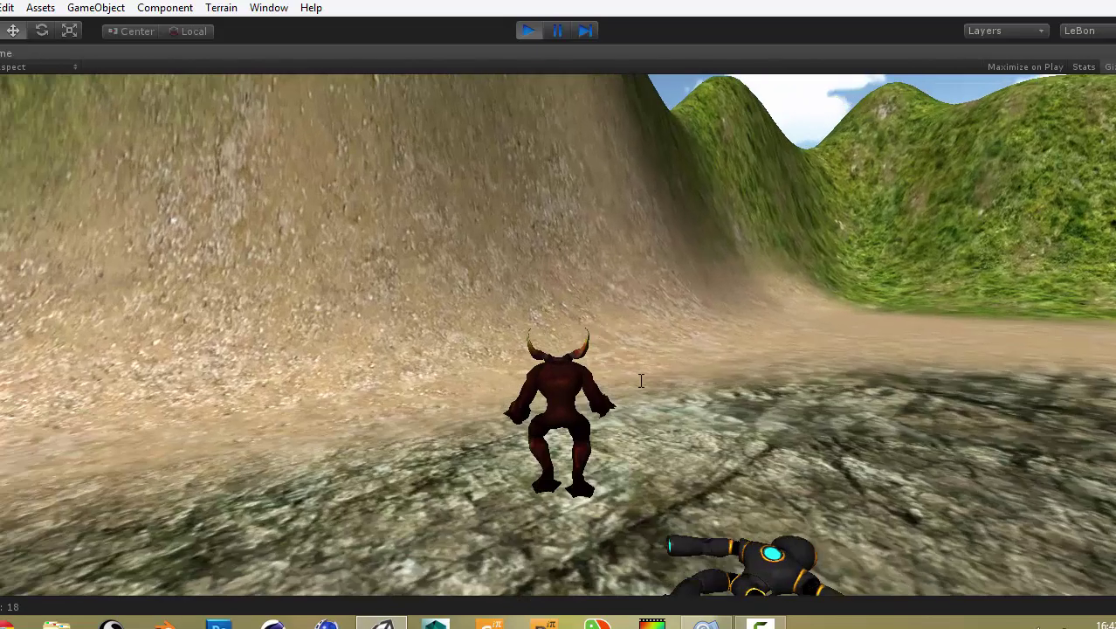
pyautogui.press('d')
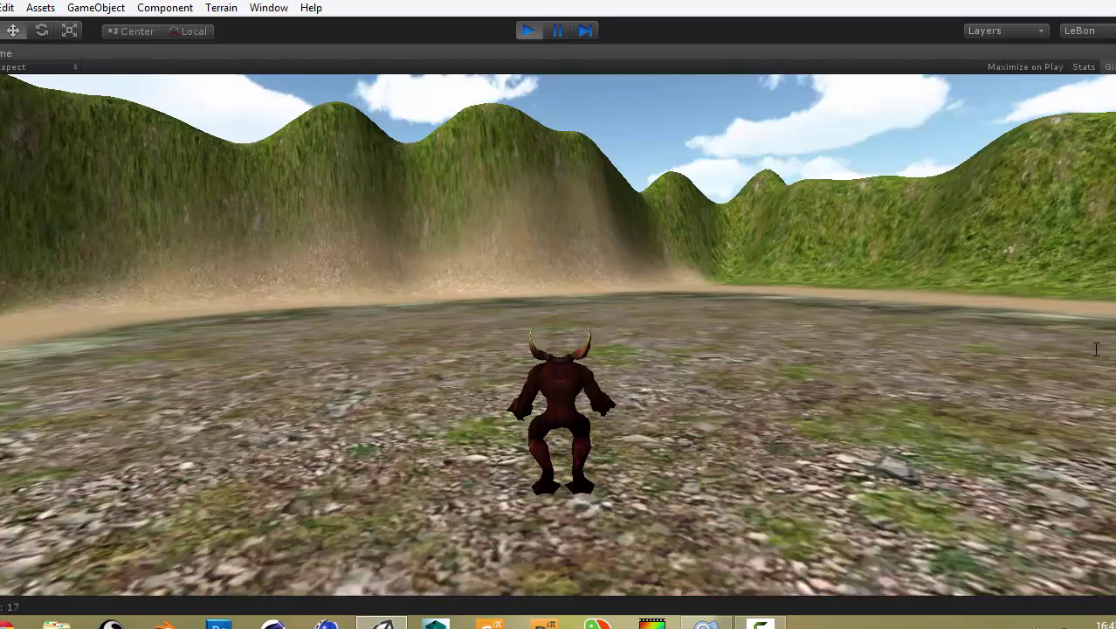
pyautogui.press('w')
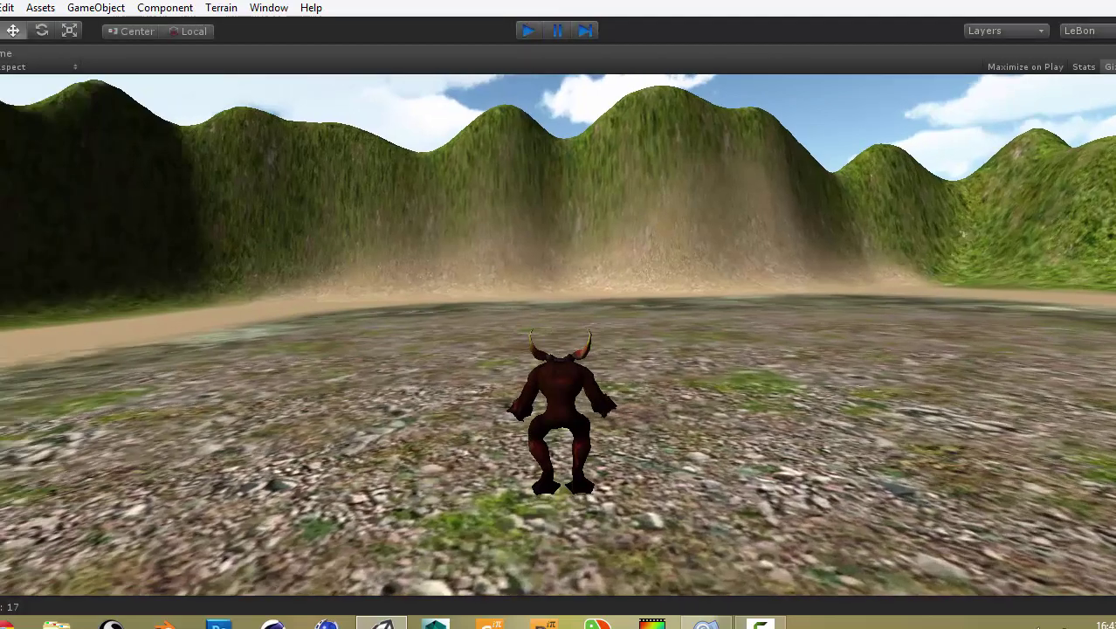
pyautogui.click(706, 622)
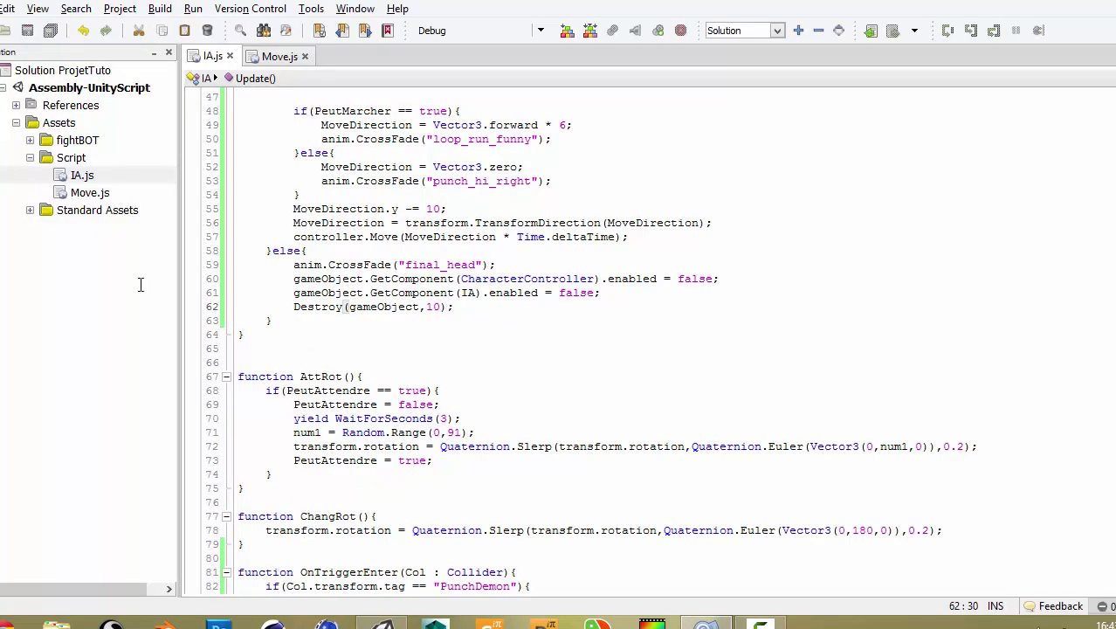
# Scroll through IA.js to review the enemy's update logic
pyautogui.scroll(3, 655, 262)
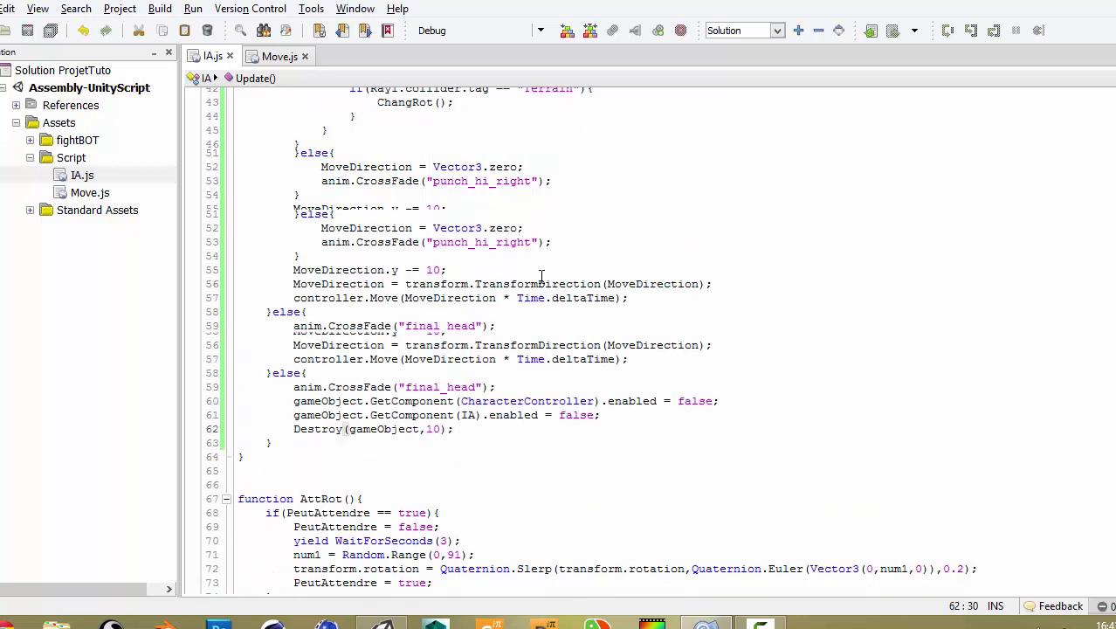
pyautogui.scroll(3, 632, 165)
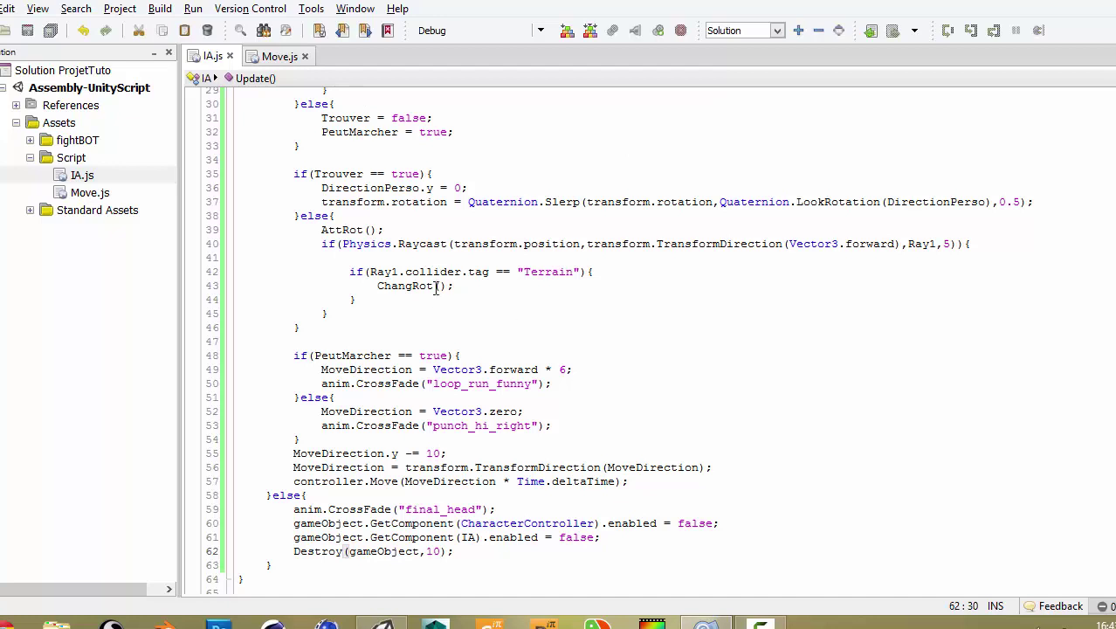
pyautogui.scroll(4, 442, 254)
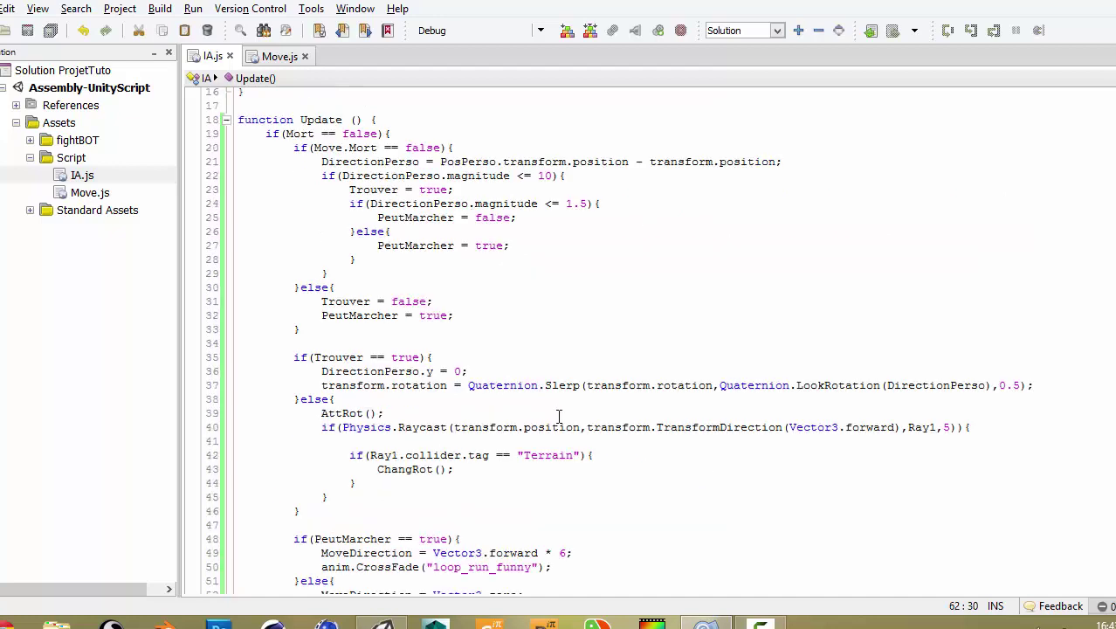
pyautogui.scroll(3, 443, 254)
pyautogui.scroll(-4, 435, 347)
pyautogui.scroll(-3, 435, 346)
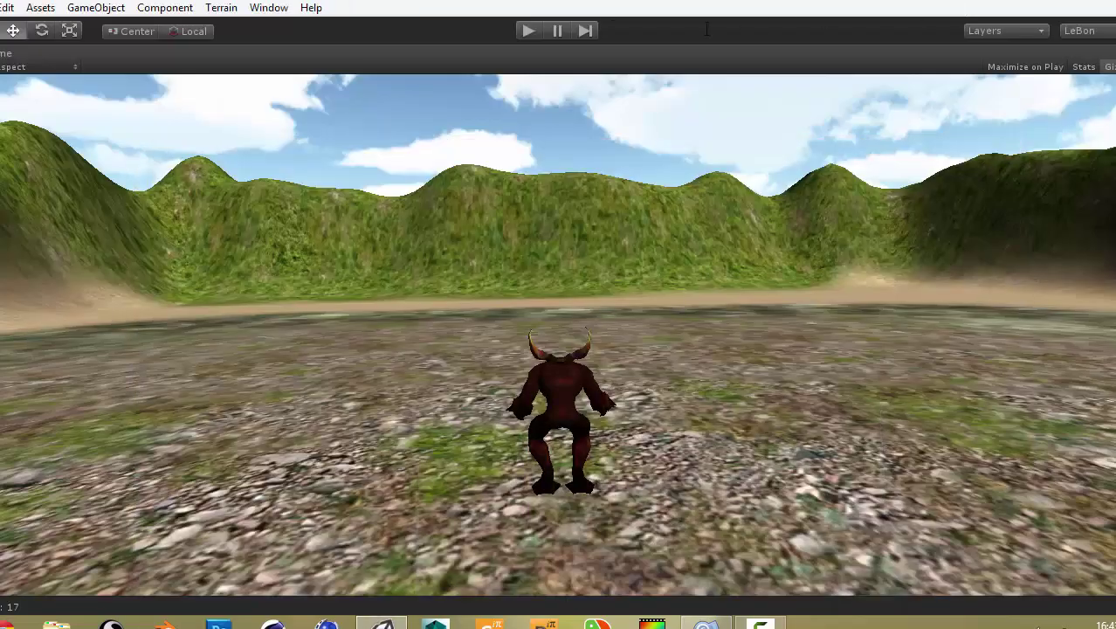
# Restore Unity's normal multi-panel layout and select the Ennemi object
pyautogui.click(1110, 54)
pyautogui.click(1062, 75)
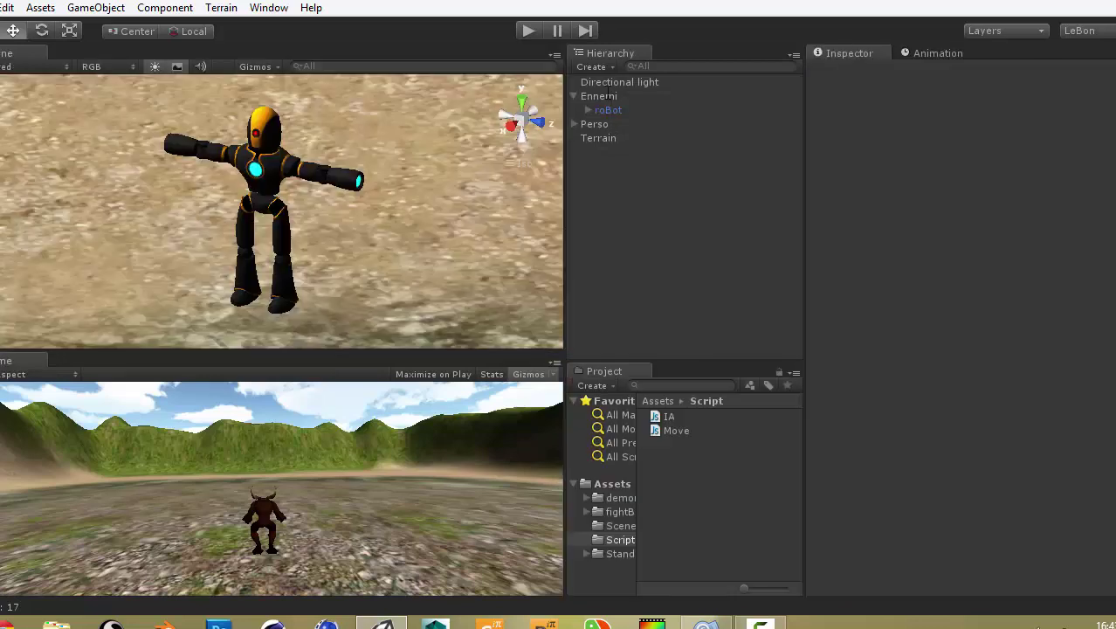
pyautogui.click(599, 96)
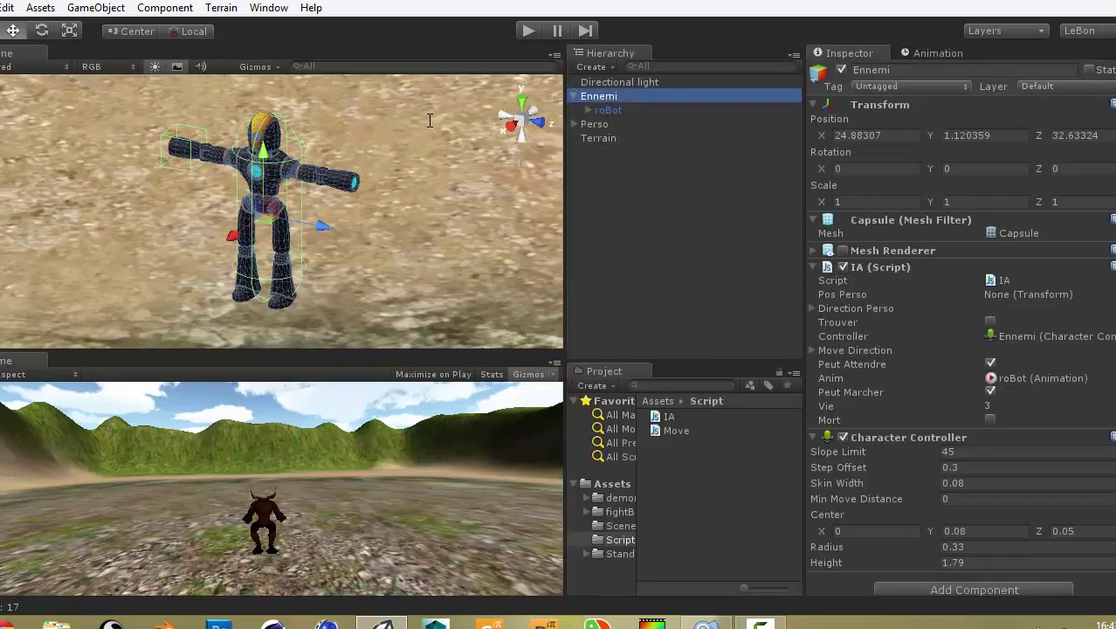
# Duplicate Ennemi three times, dragging each copy to a new X/Z spot in the arena
pyautogui.moveTo(262, 262)
pyautogui.keyDown('alt'); pyautogui.mouseDown()
pyautogui.moveTo(182, 274)
pyautogui.moveTo(326, 200)
pyautogui.moveTo(416, 205)
pyautogui.mouseUp(); pyautogui.keyUp('alt')
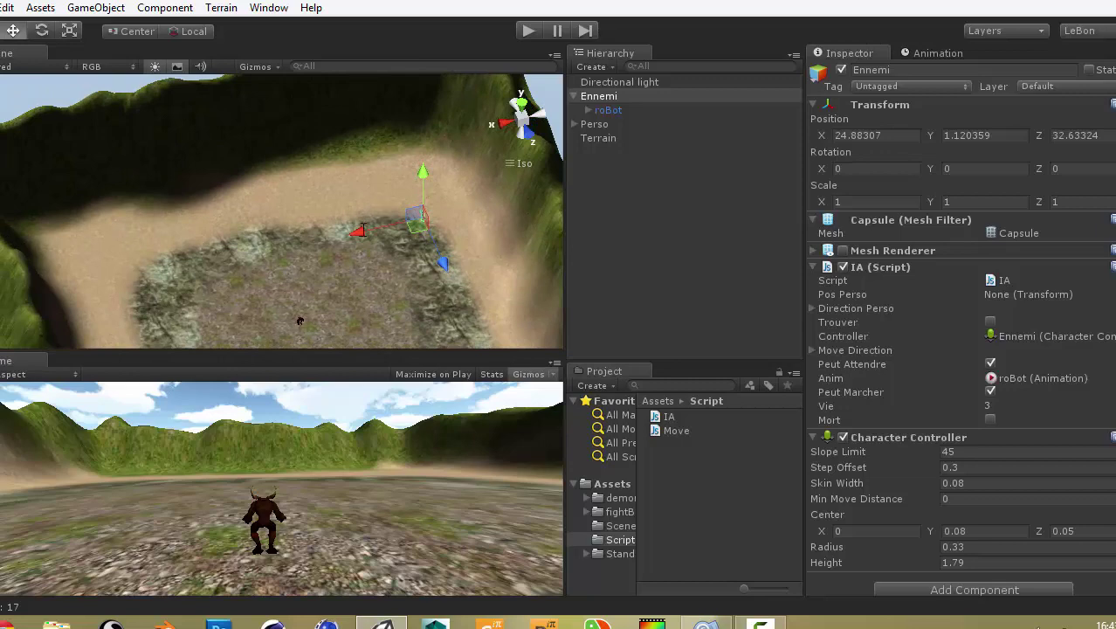
pyautogui.hotkey('ctrl', 'd')
pyautogui.moveTo(361, 230); pyautogui.dragTo(62, 256)
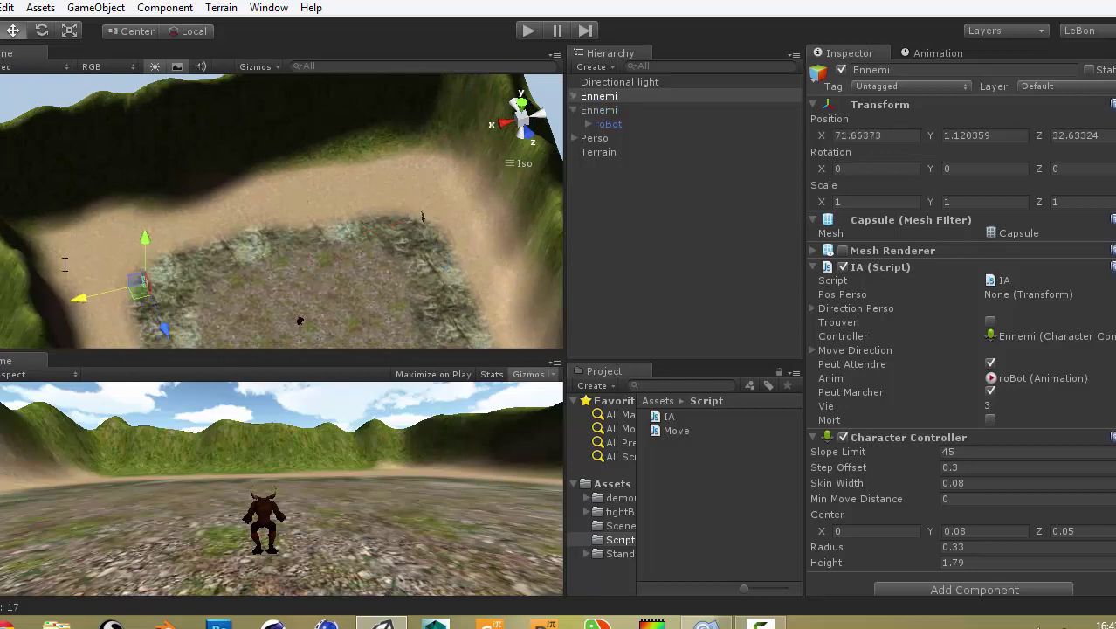
pyautogui.scroll(-3, 62, 257)
pyautogui.hotkey('ctrl', 'd')
pyautogui.moveTo(209, 301); pyautogui.dragTo(249, 342)
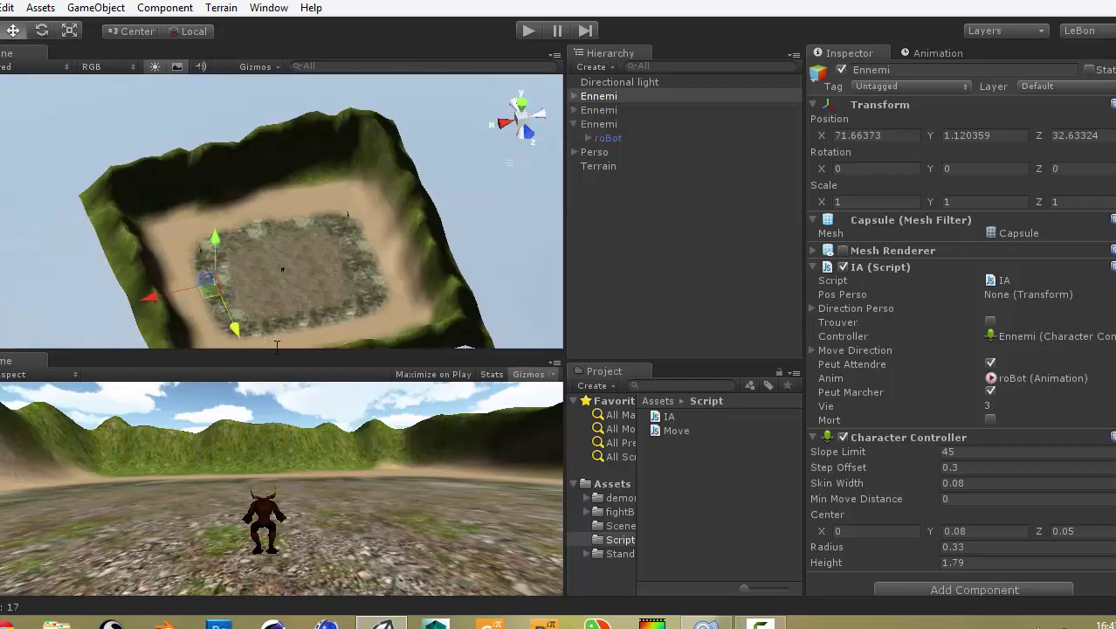
pyautogui.hotkey('ctrl', 'd')
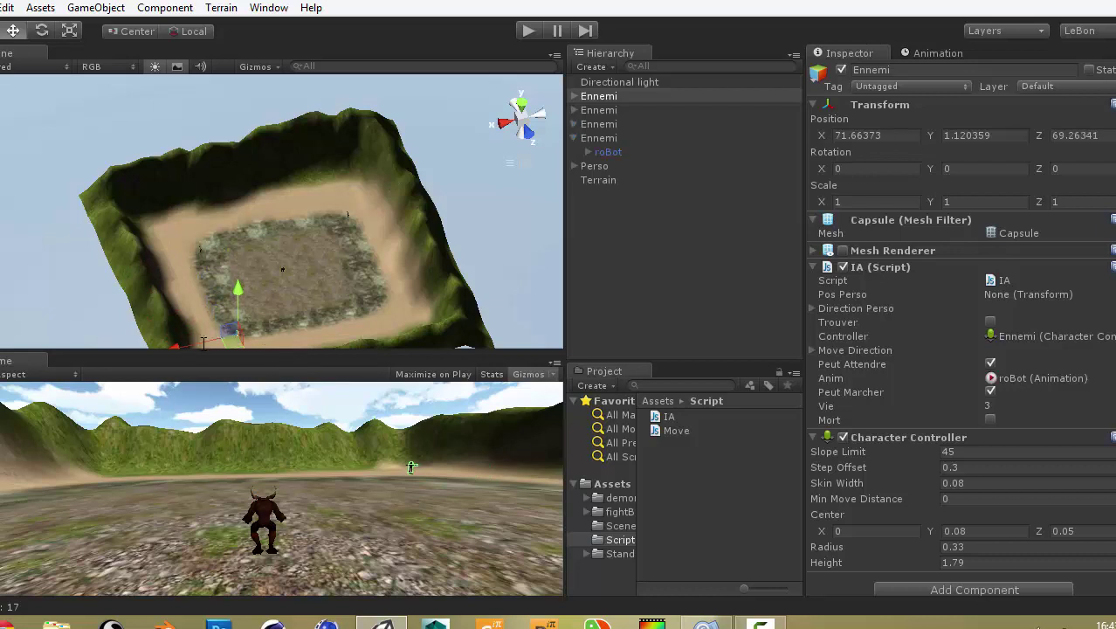
pyautogui.moveTo(273, 334)
pyautogui.mouseDown()
pyautogui.moveTo(396, 322)
pyautogui.moveTo(574, 209)
pyautogui.mouseUp()
# Delete the surplus fifth copy so four enemies remain
pyautogui.hotkey('ctrl', 'd')
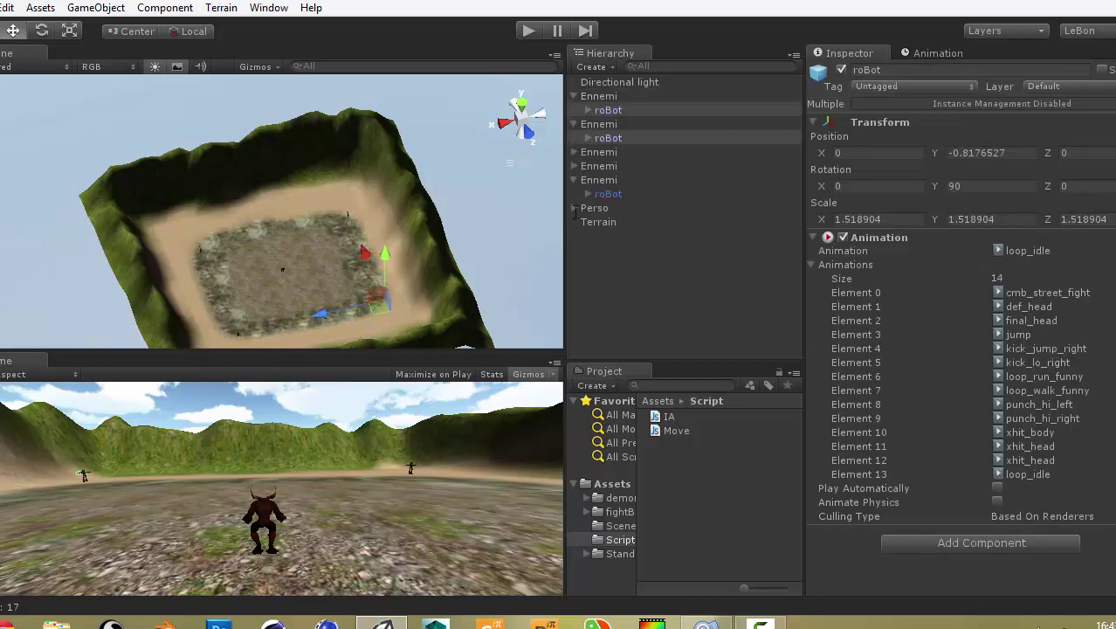
pyautogui.click(607, 97)
pyautogui.click(574, 110)
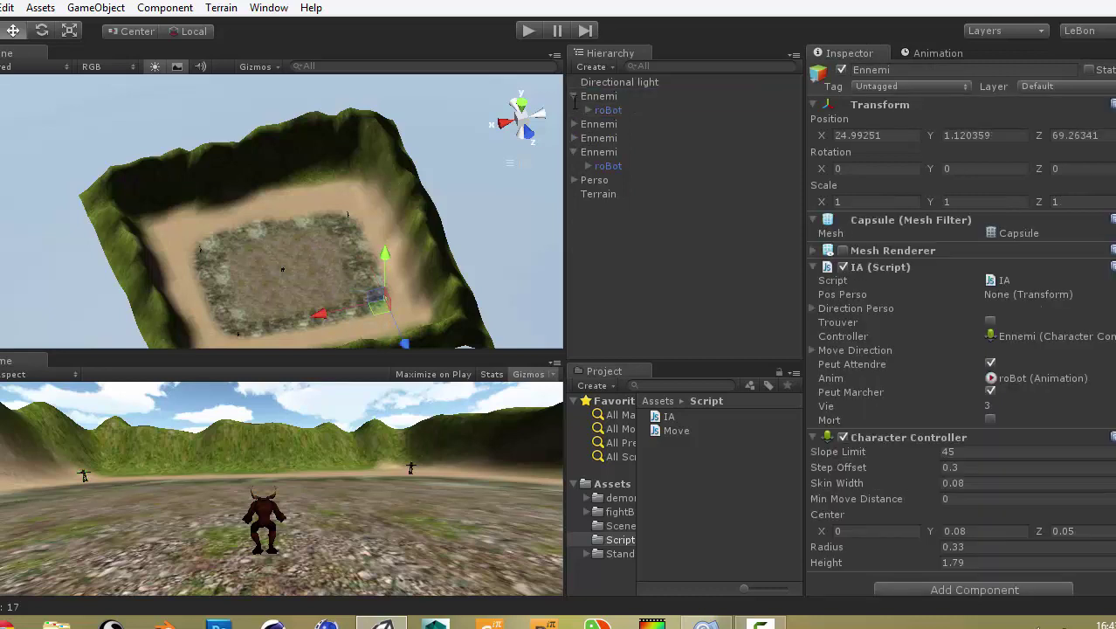
pyautogui.press('Delete')
pyautogui.click(574, 138)
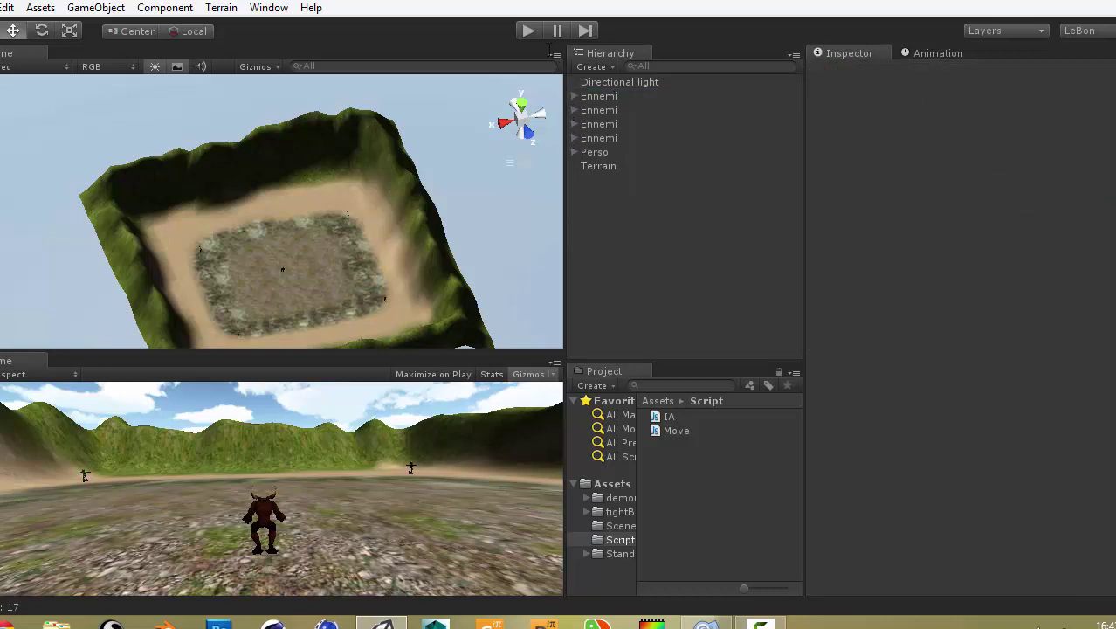
# Start Play, maximize the Game view, and turn the demon to attack the nearby robot
pyautogui.click(529, 31)
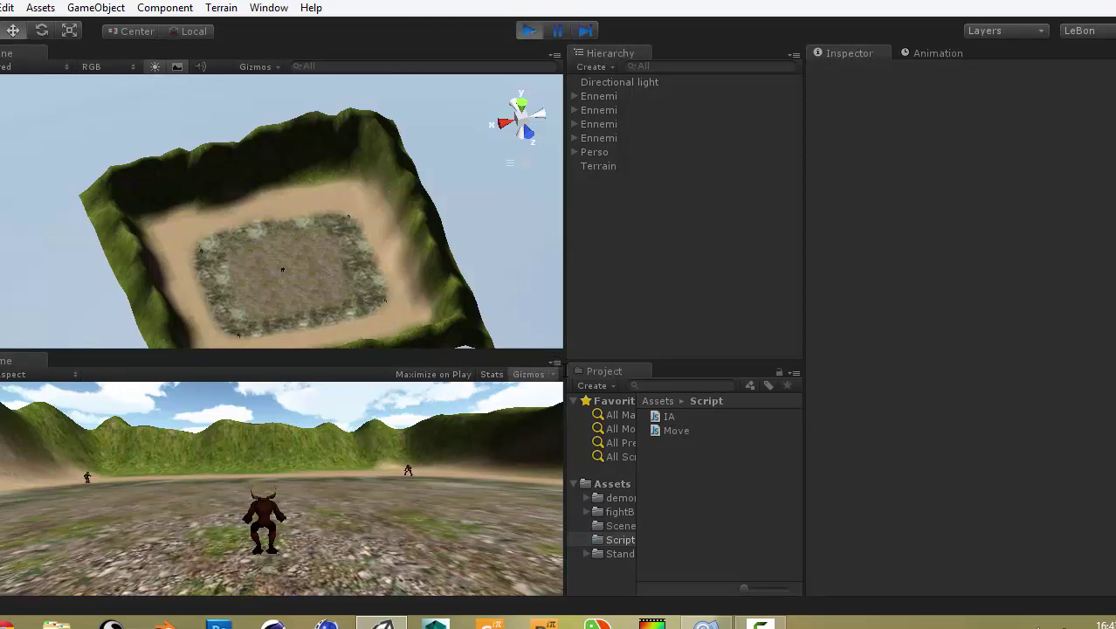
pyautogui.click(556, 361)
pyautogui.click(594, 378)
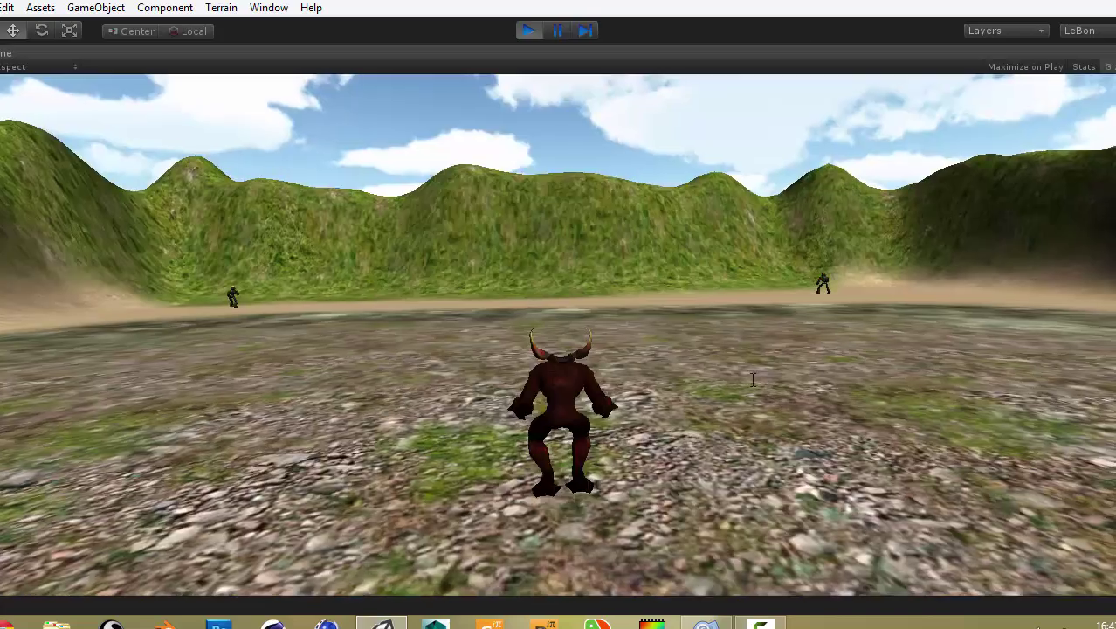
pyautogui.press('a')
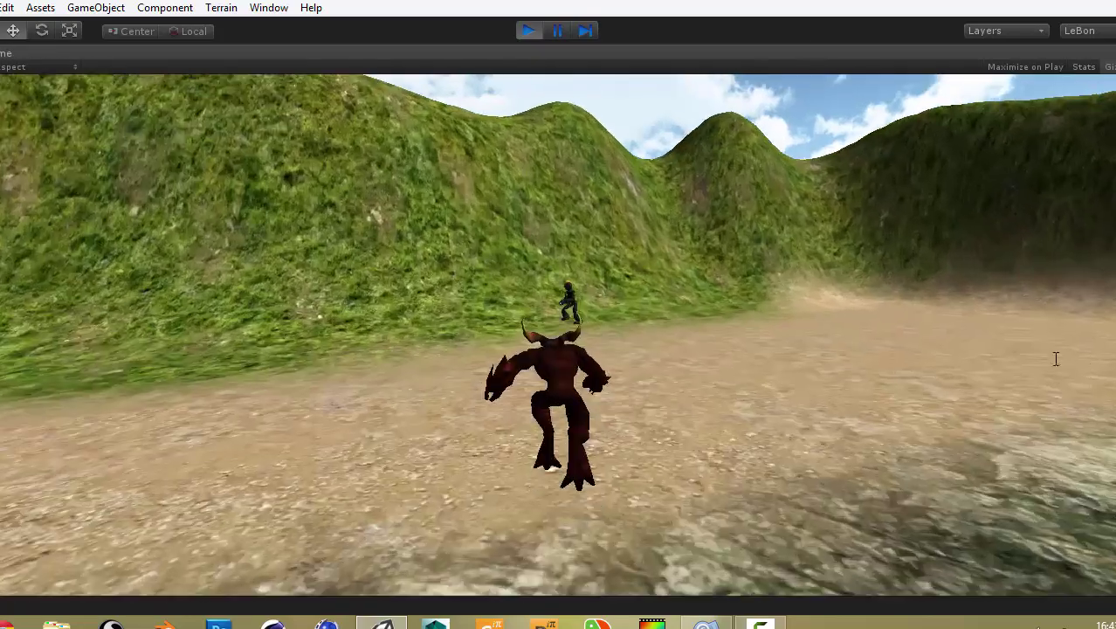
pyautogui.press('a')
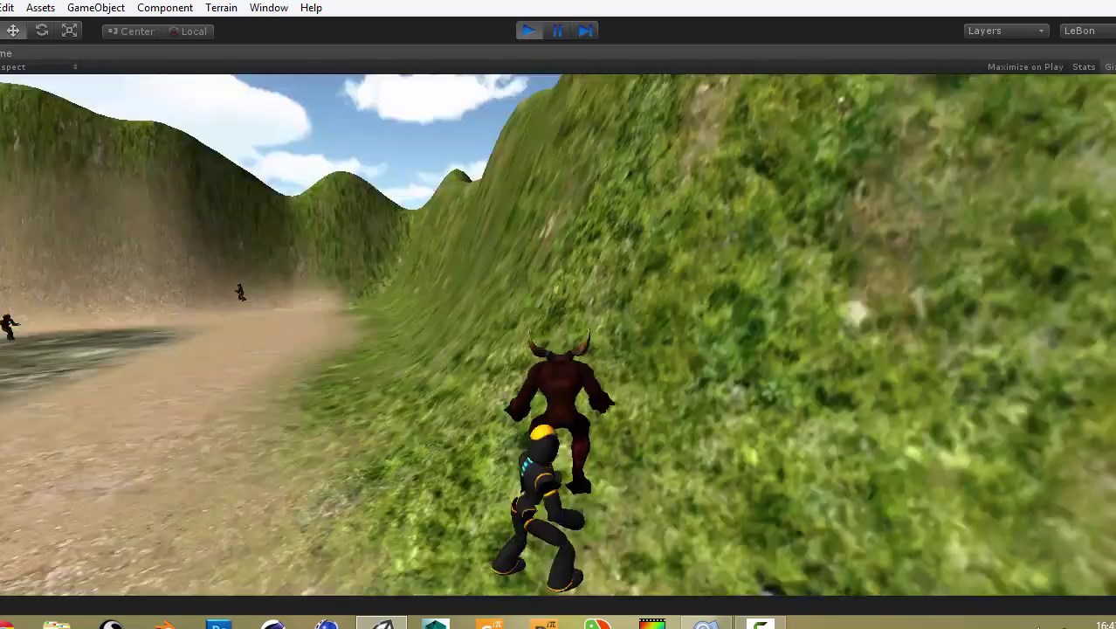
pyautogui.press('d')
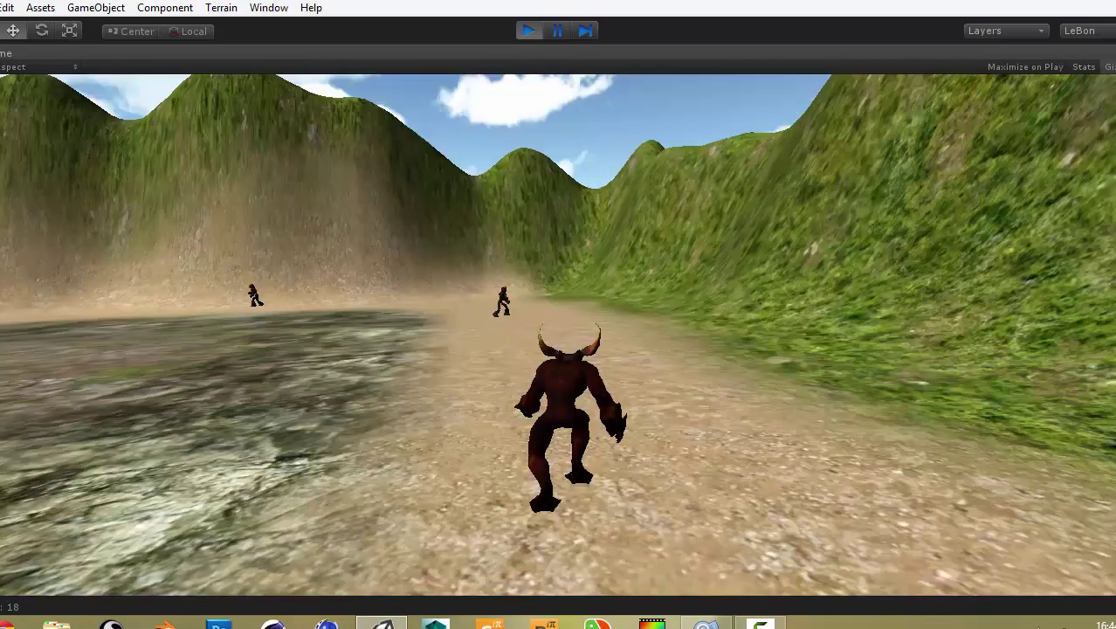
pyautogui.press('d')
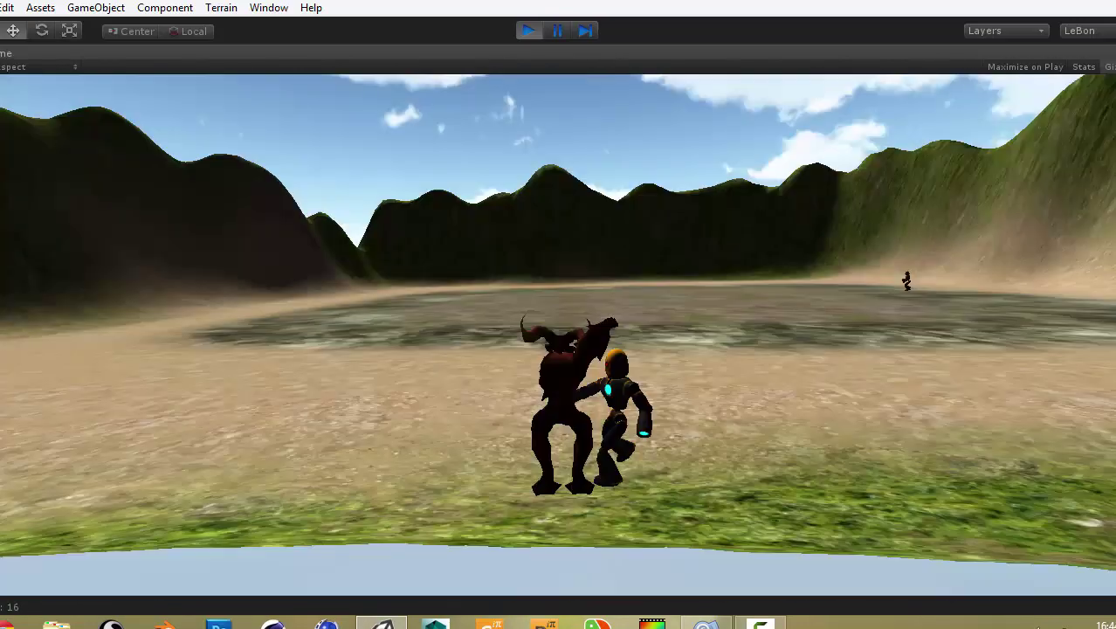
pyautogui.press('d')
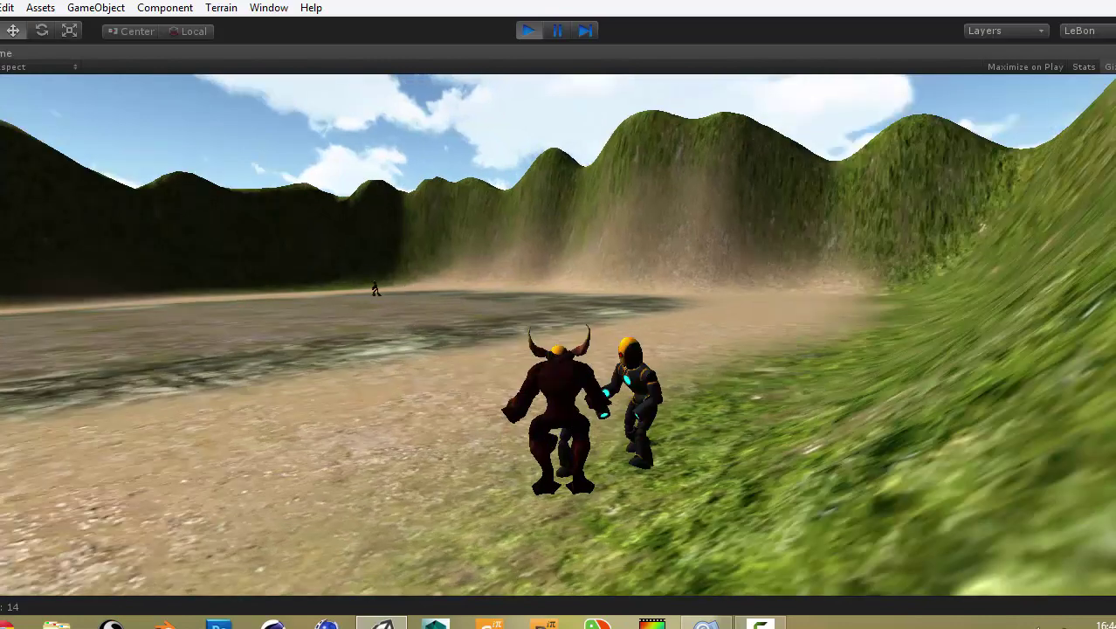
pyautogui.press('d')
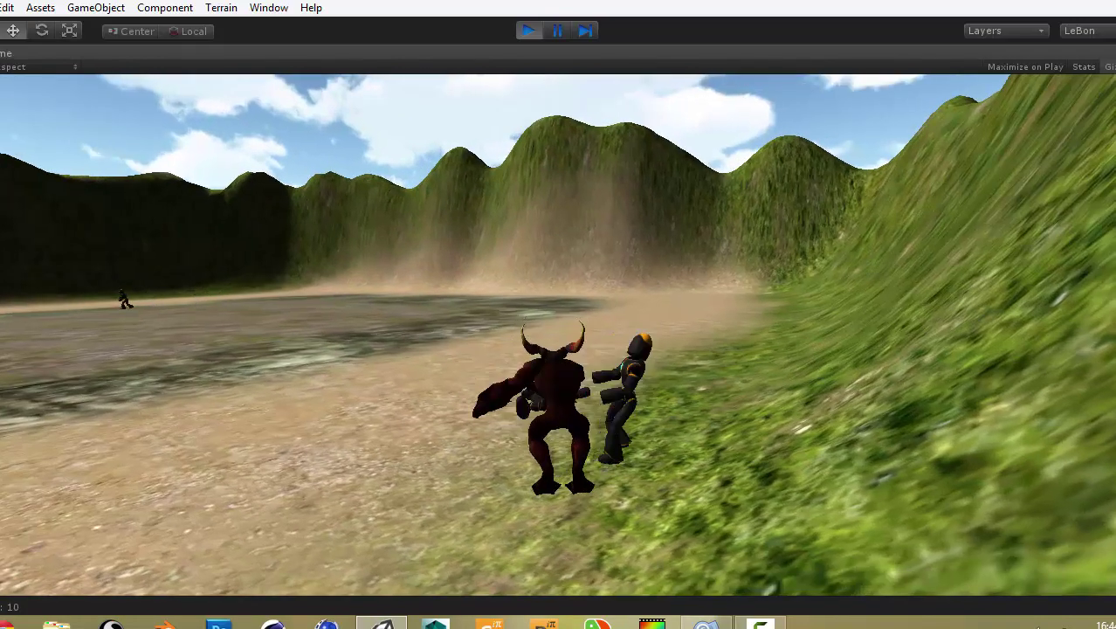
# Keep swinging at the robots, then walk the demon down the valley to the lake
pyautogui.press('a')
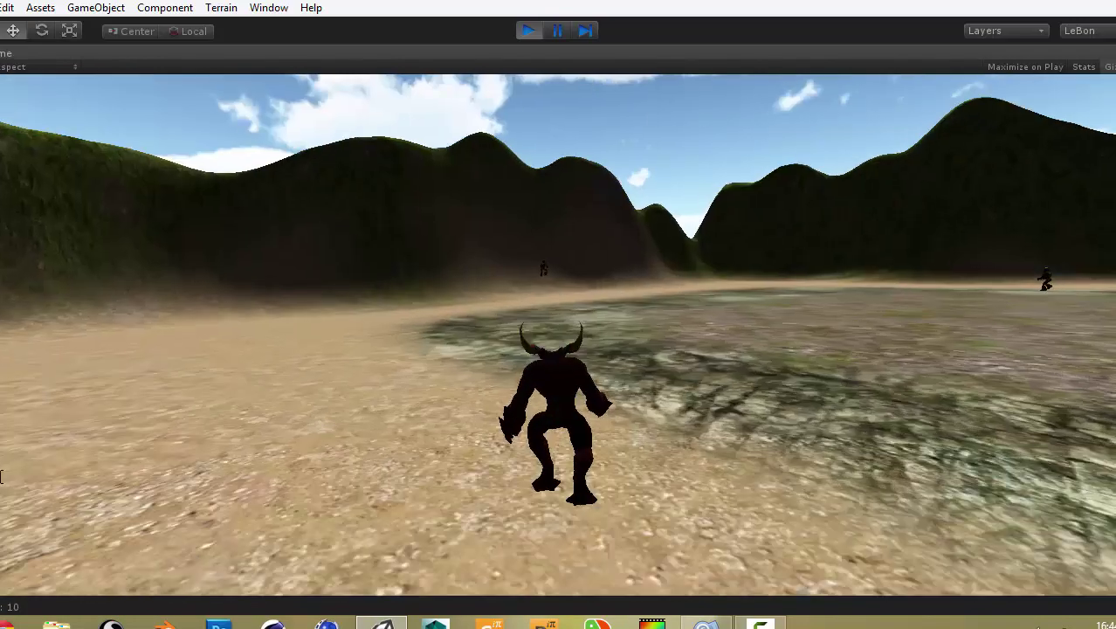
pyautogui.press('a')
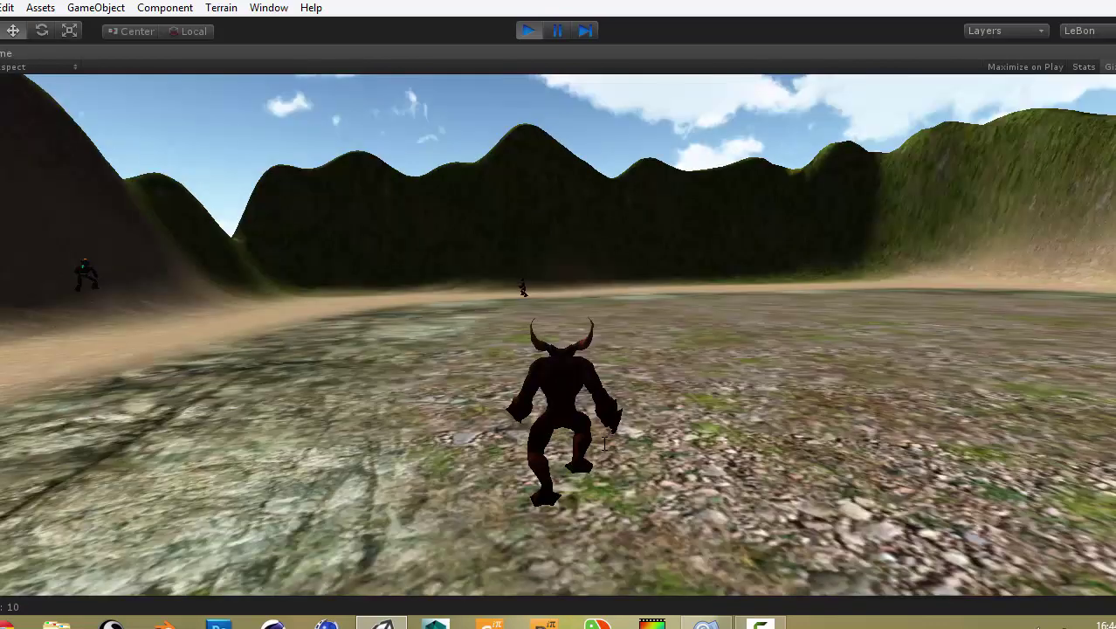
pyautogui.press('a')
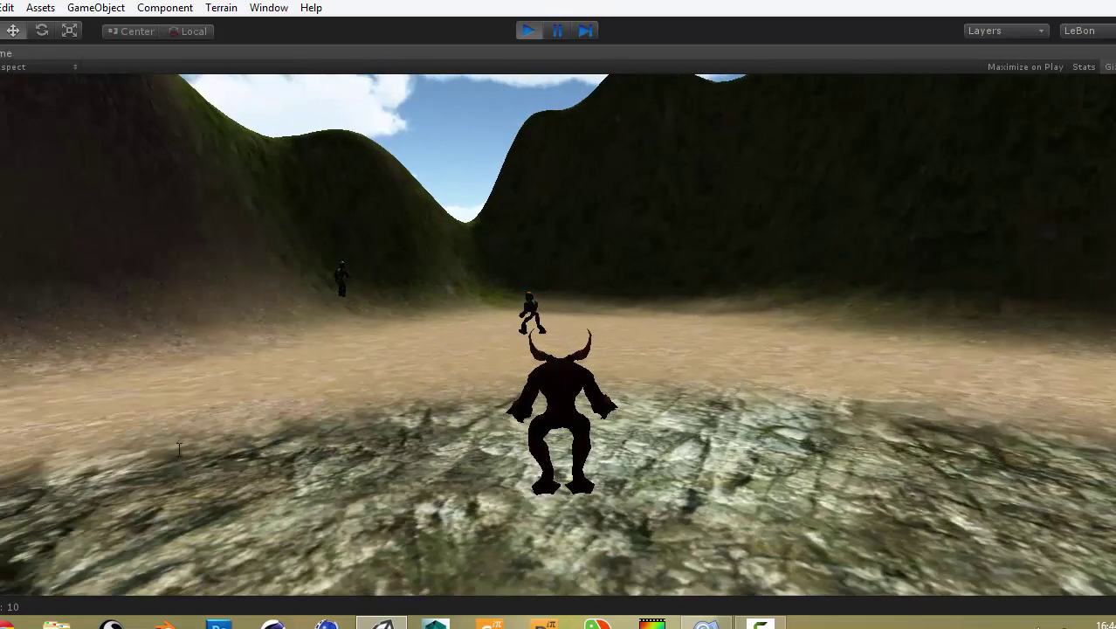
pyautogui.press('a')
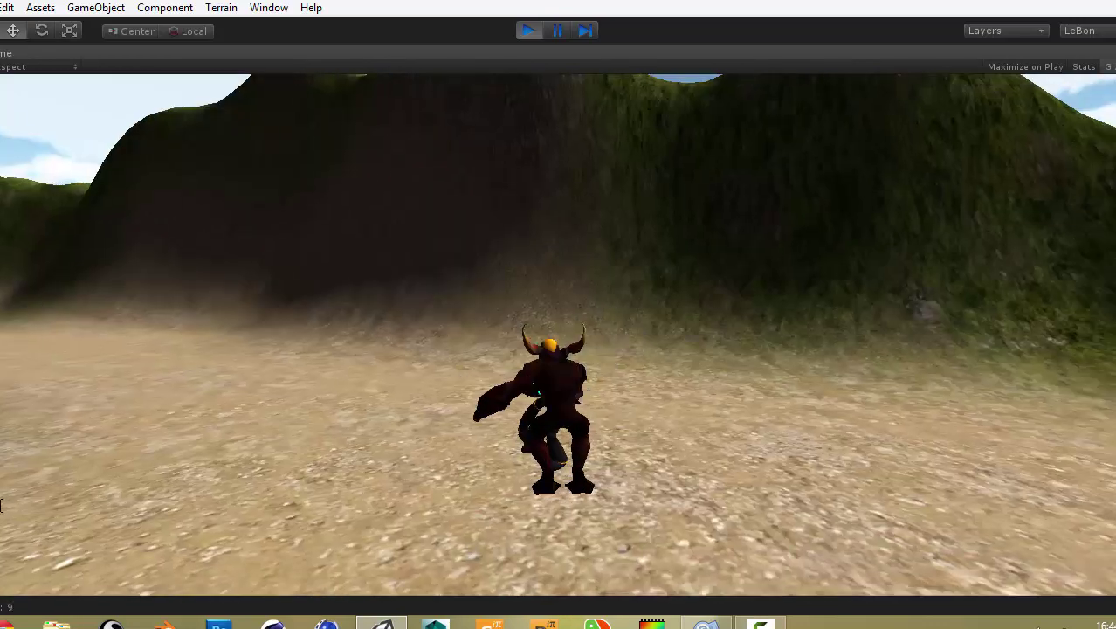
pyautogui.press('d')
pyautogui.press('d')
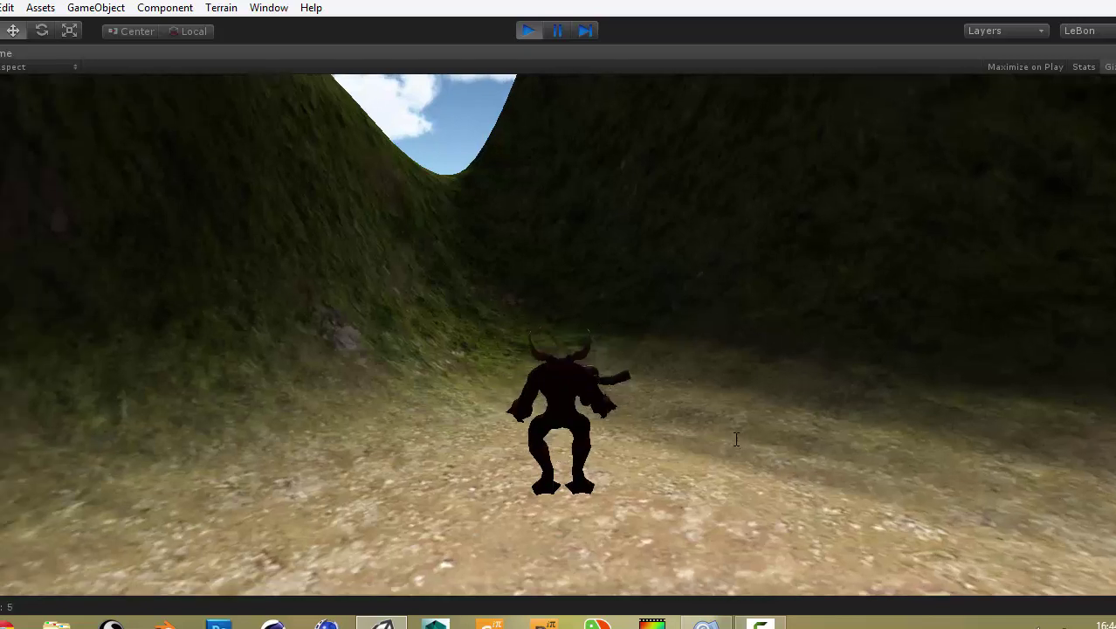
pyautogui.press('a')
pyautogui.press('d')
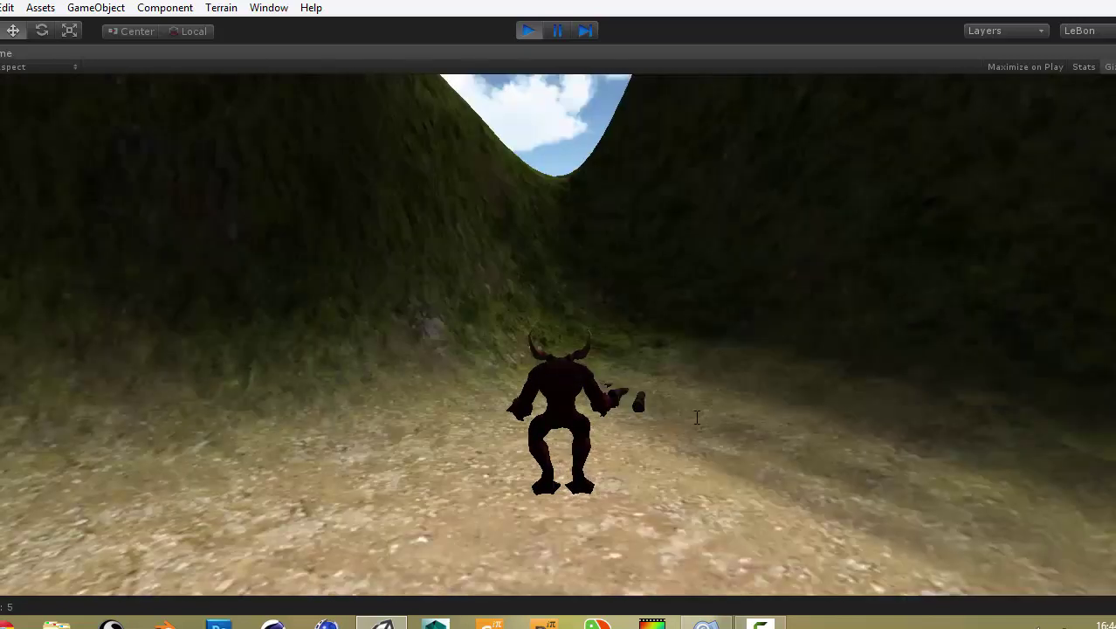
pyautogui.press('w')
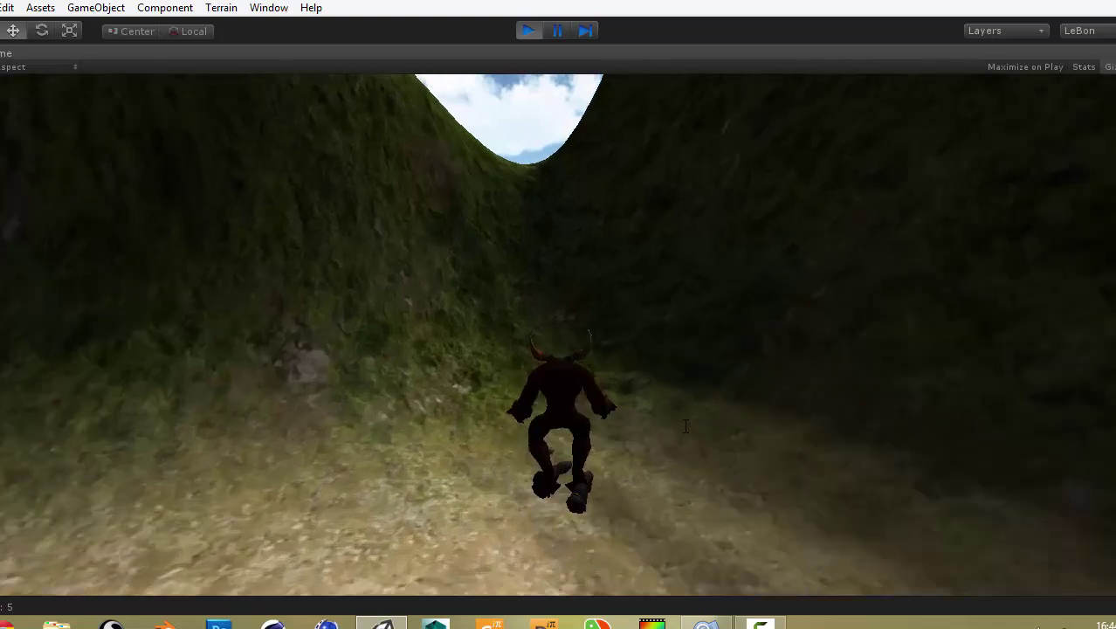
pyautogui.press('a')
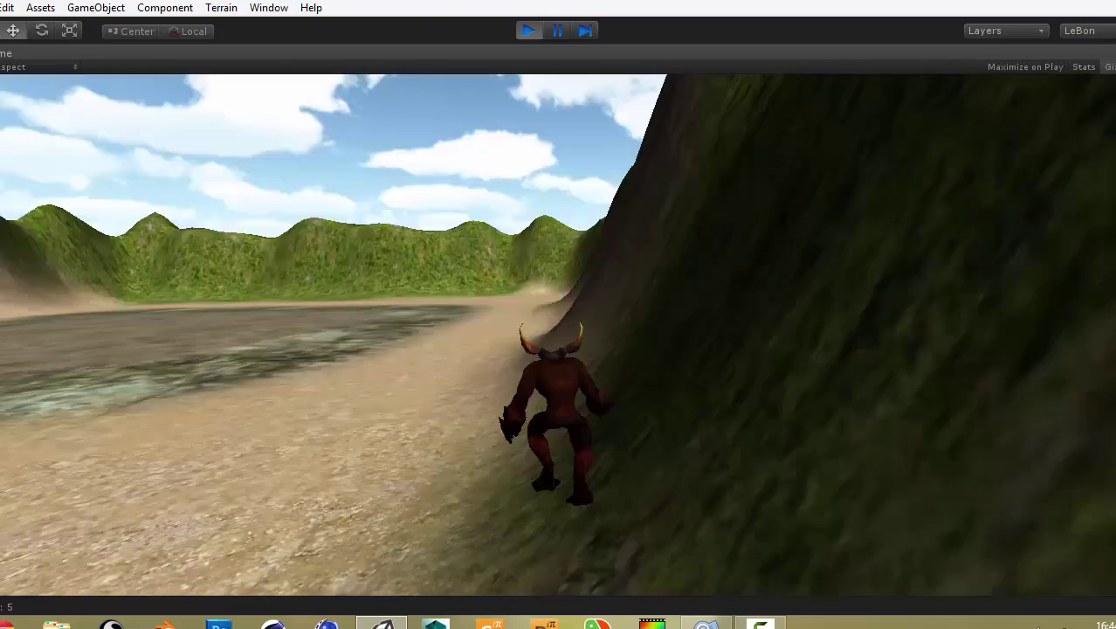
pyautogui.press('a')
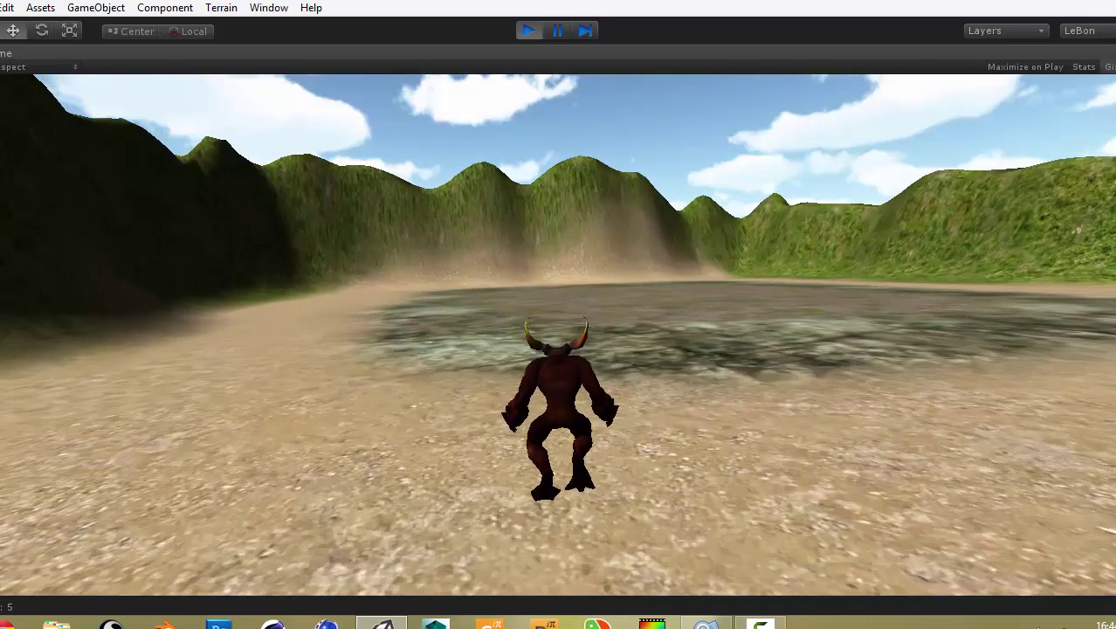
pyautogui.press('a')
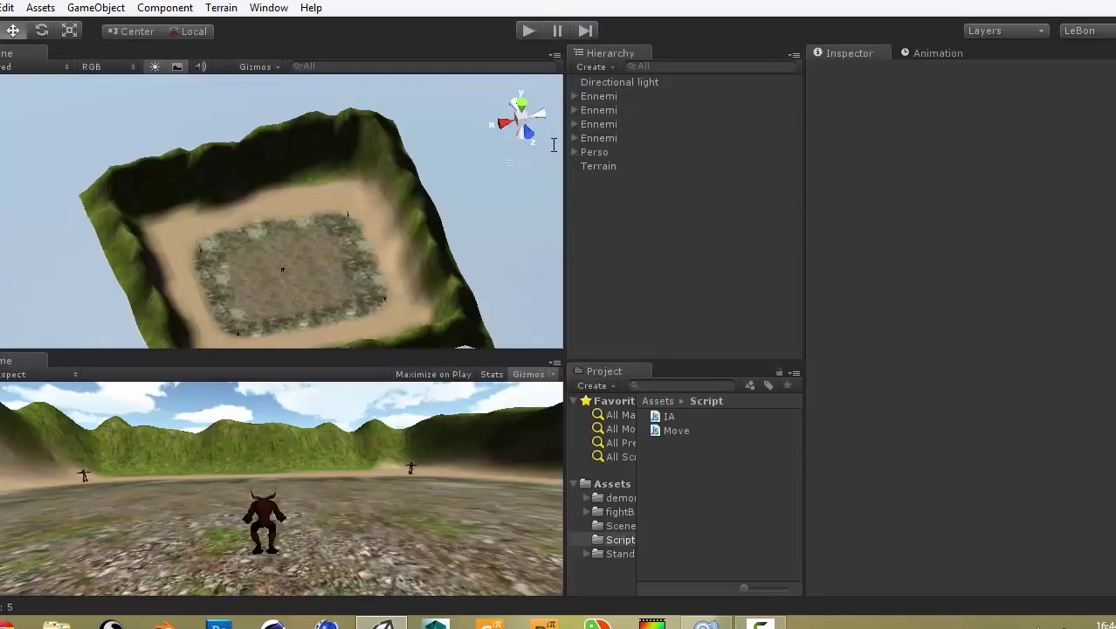
# Orbit and tilt the Scene view to look down on the arena and its four robots
pyautogui.moveTo(216, 292)
pyautogui.keyDown('alt'); pyautogui.mouseDown()
pyautogui.moveTo(366, 215)
pyautogui.moveTo(207, 220)
pyautogui.moveTo(430, 223)
pyautogui.moveTo(170, 248)
pyautogui.moveTo(390, 262)
pyautogui.moveTo(331, 295)
pyautogui.mouseUp(); pyautogui.keyUp('alt')
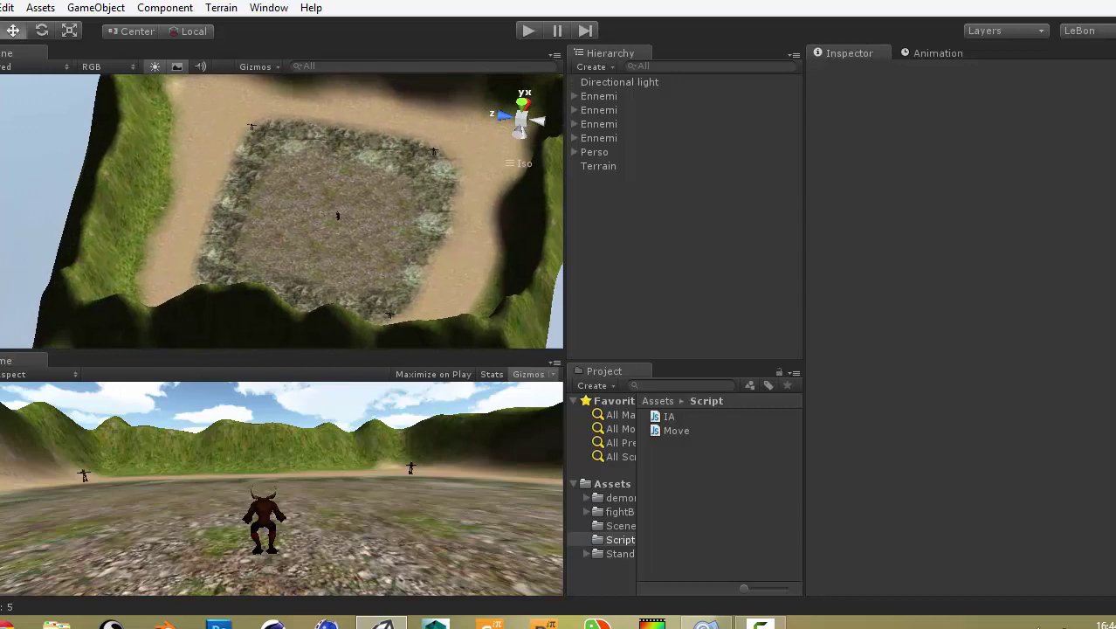
pyautogui.moveTo(335, 214)
pyautogui.keyDown('alt'); pyautogui.mouseDown()
pyautogui.moveTo(440, 190)
pyautogui.moveTo(429, 295)
pyautogui.moveTo(340, 324)
pyautogui.mouseUp(); pyautogui.keyUp('alt')
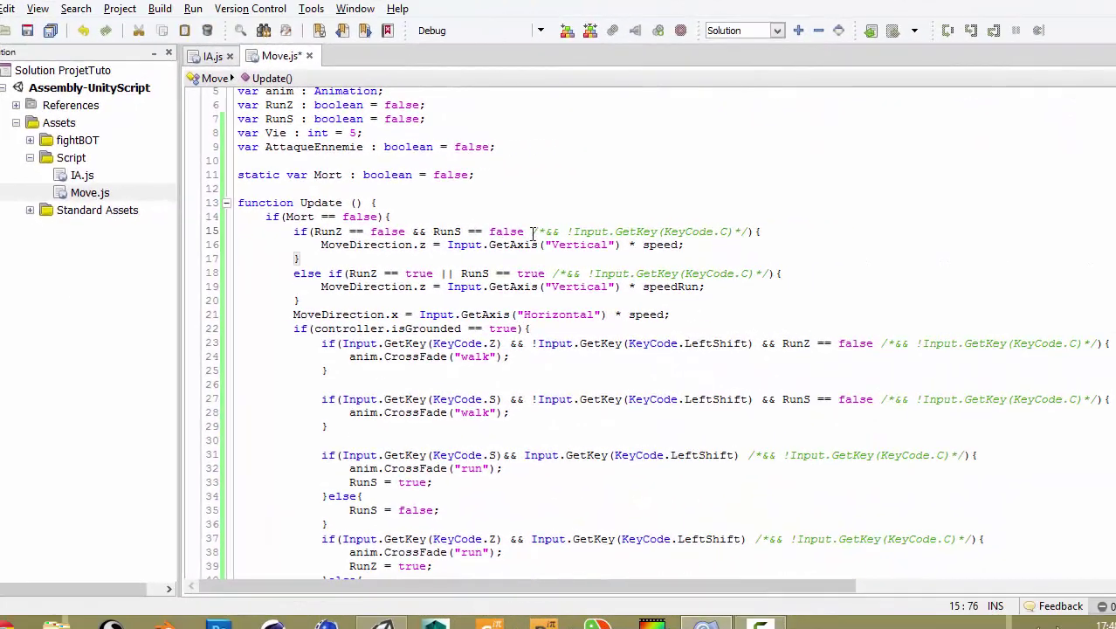
# Select the commented C-key check on line 15 of Move.js
pyautogui.moveTo(531, 232); pyautogui.dragTo(751, 232)
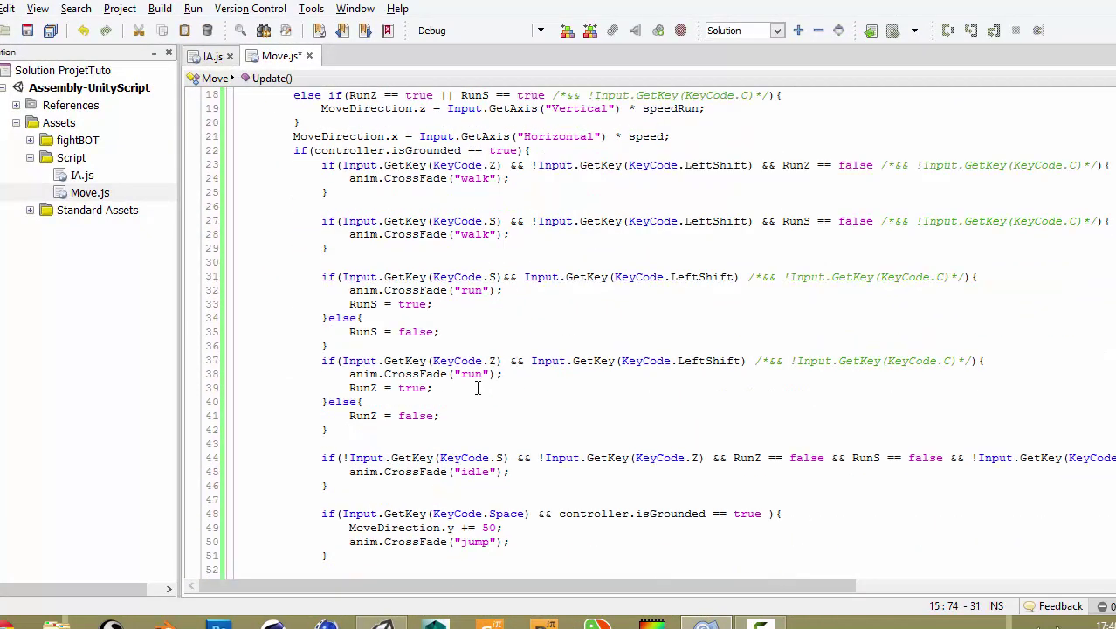
pyautogui.scroll(-2, 310, 444)
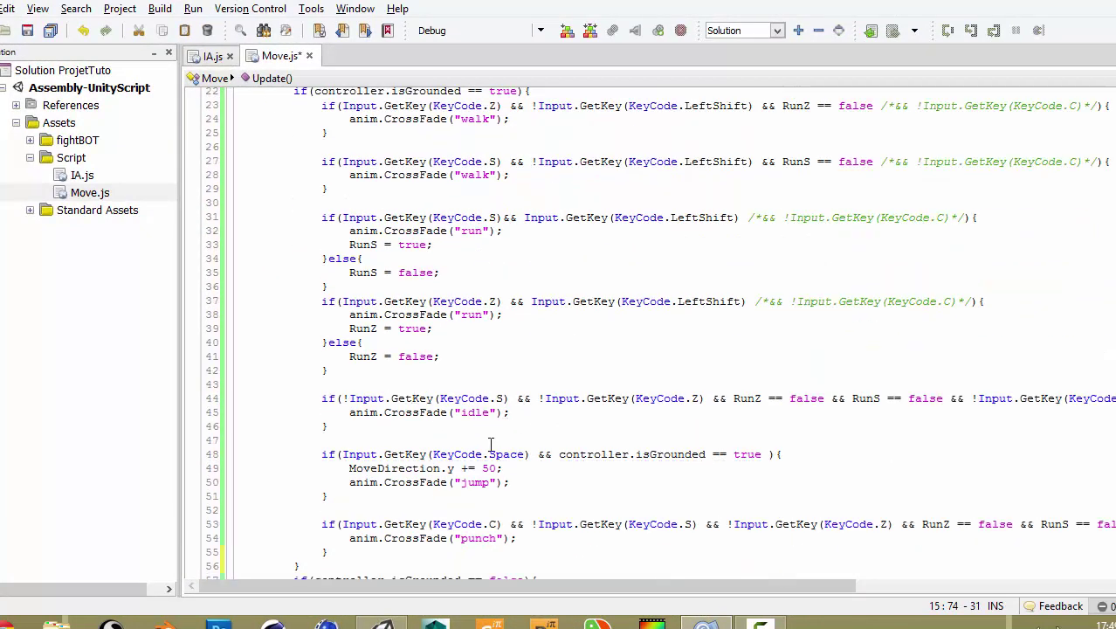
pyautogui.scroll(-2, 491, 446)
pyautogui.moveTo(418, 463); pyautogui.dragTo(630, 465)
pyautogui.click(716, 506)
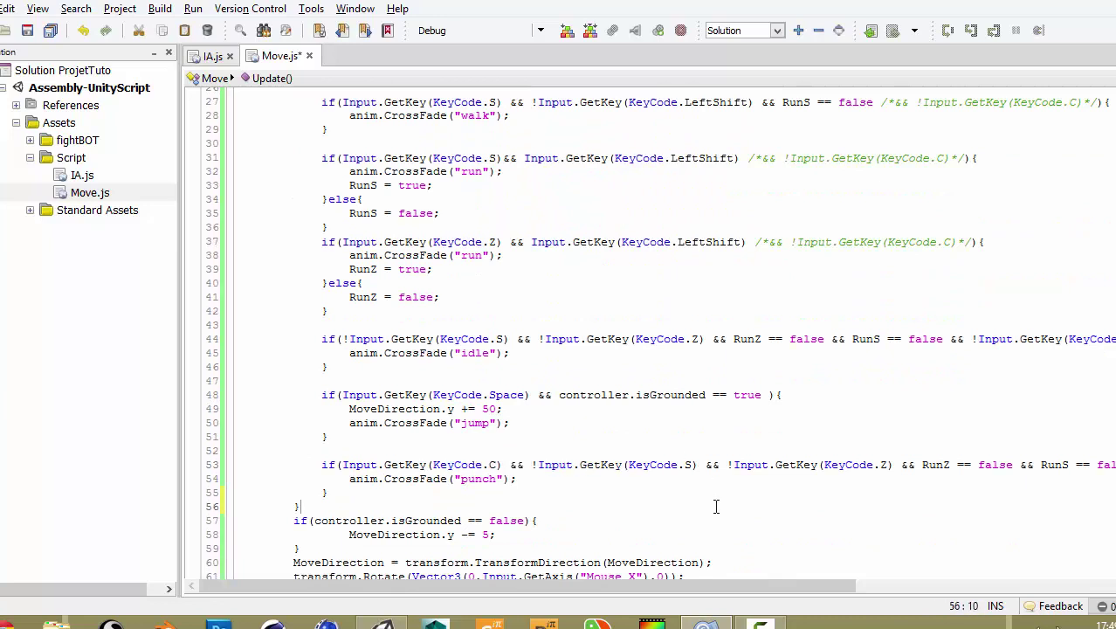
pyautogui.scroll(2, 428, 460)
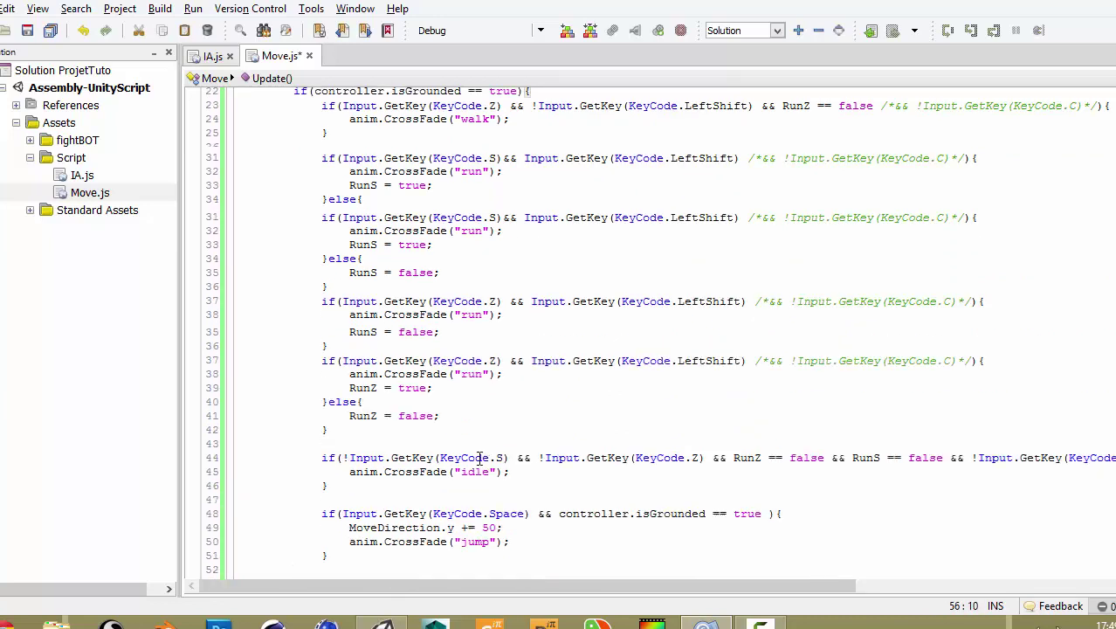
pyautogui.scroll(3, 522, 472)
pyautogui.moveTo(533, 116); pyautogui.dragTo(759, 113)
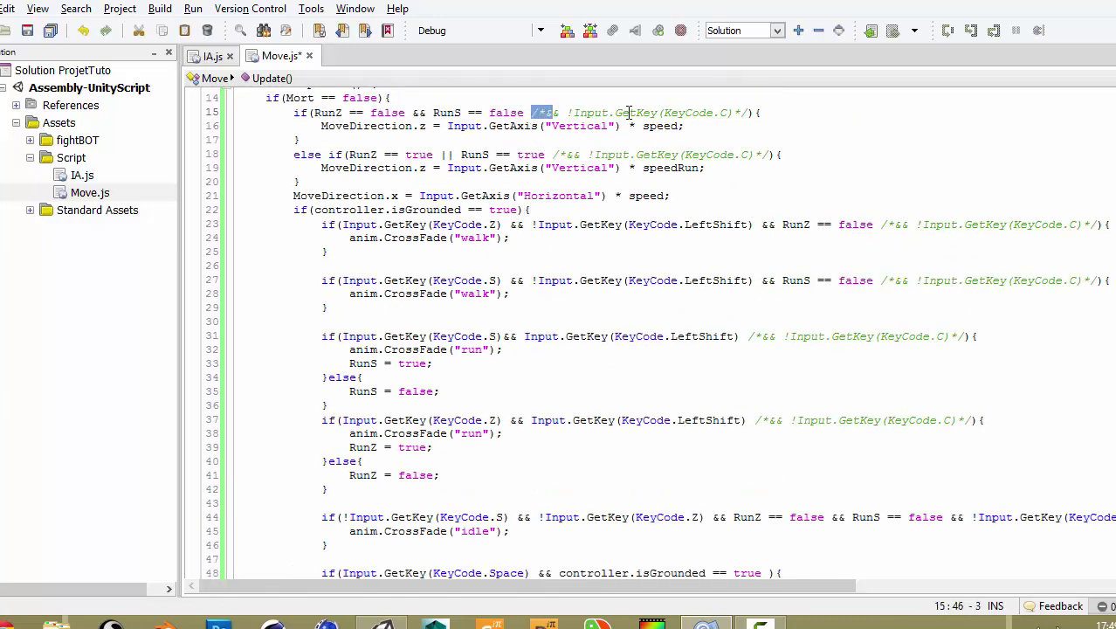
pyautogui.click(757, 116)
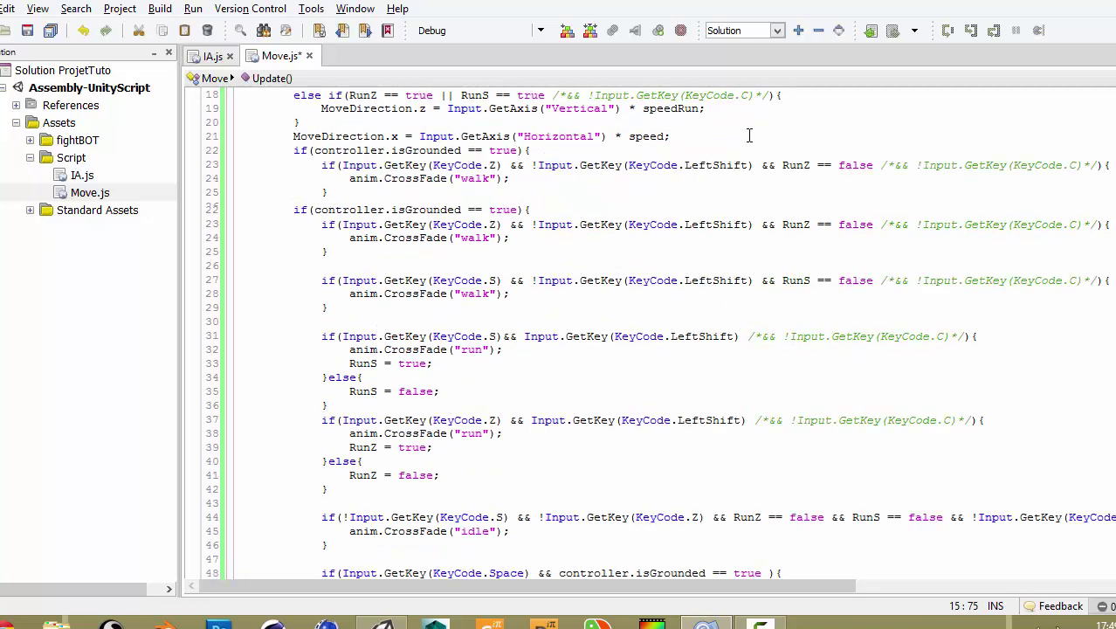
pyautogui.scroll(-3, 527, 465)
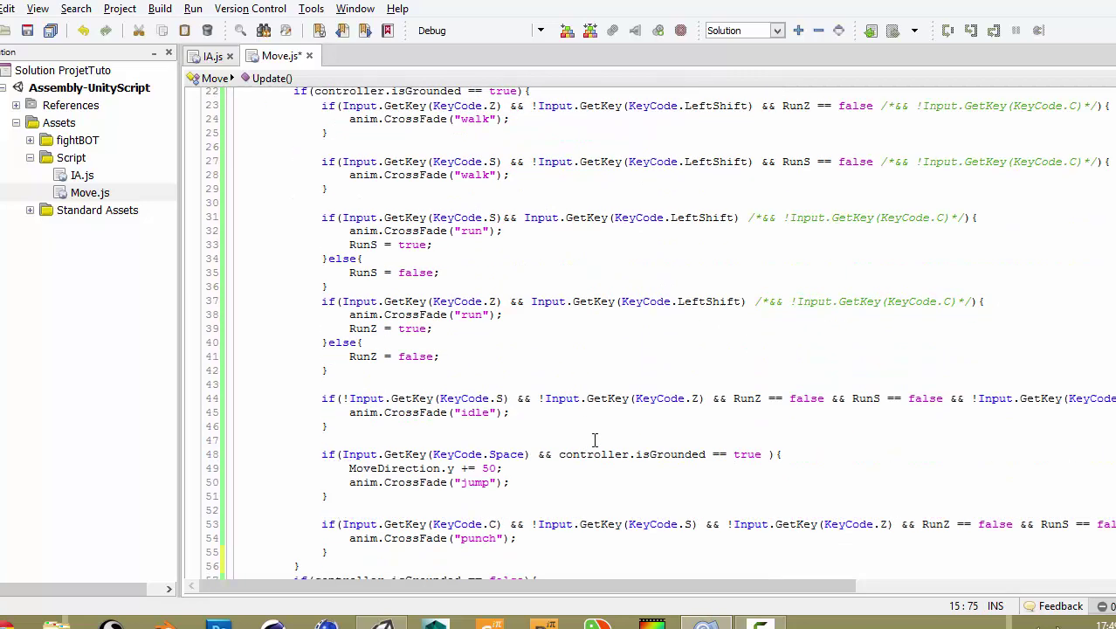
pyautogui.scroll(-2, 593, 441)
pyautogui.moveTo(320, 471)
pyautogui.mouseDown()
pyautogui.moveTo(1102, 450)
pyautogui.moveTo(1109, 465)
pyautogui.mouseUp()
pyautogui.click(530, 522)
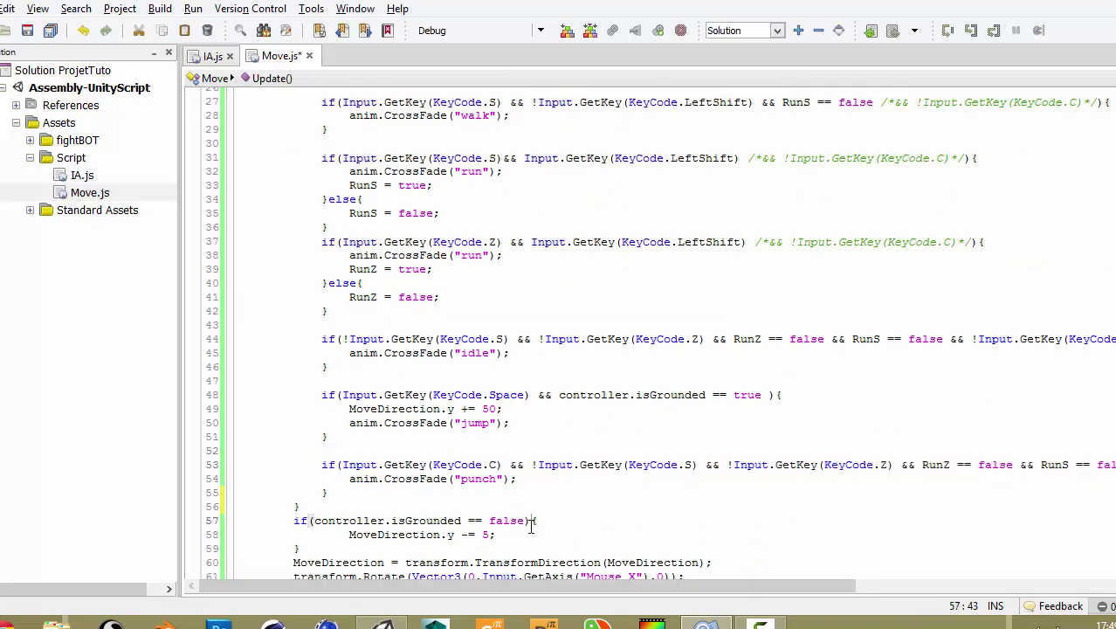
pyautogui.moveTo(607, 465); pyautogui.dragTo(700, 464)
pyautogui.click(835, 464)
pyautogui.click(934, 464)
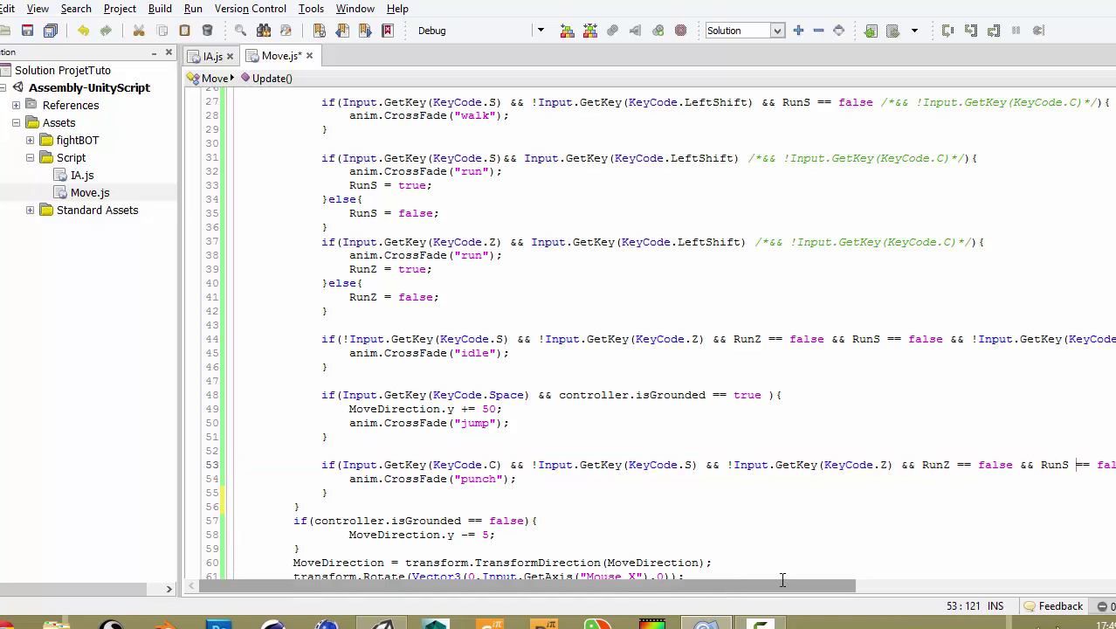
pyautogui.moveTo(781, 584); pyautogui.dragTo(904, 585)
pyautogui.hscroll(-3, 769, 416)
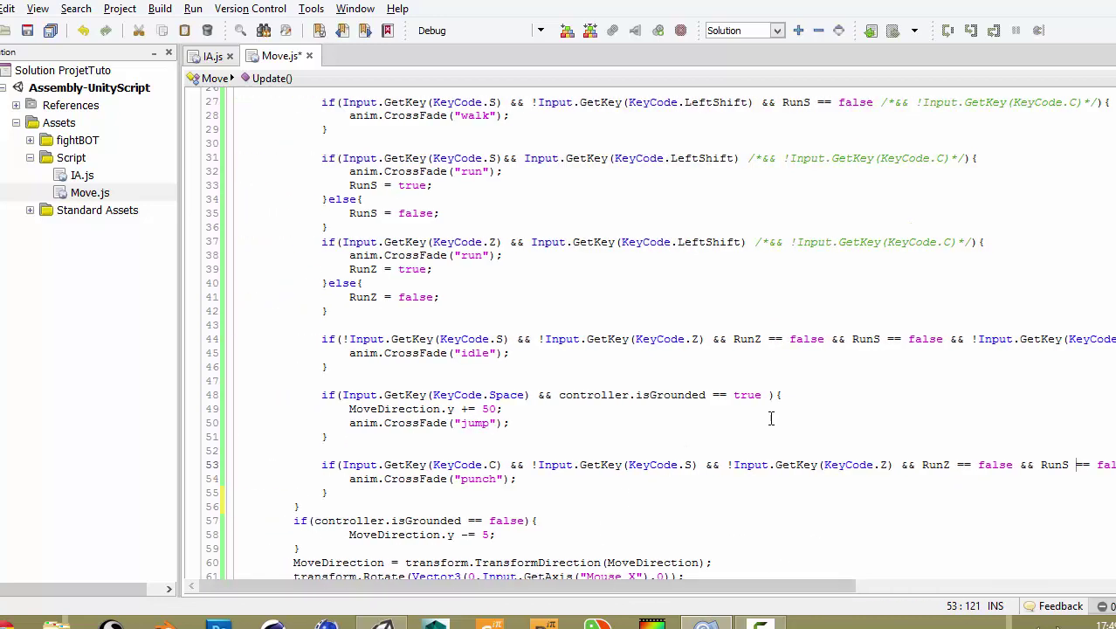
pyautogui.scroll(3, 779, 394)
pyautogui.moveTo(755, 361); pyautogui.dragTo(971, 358)
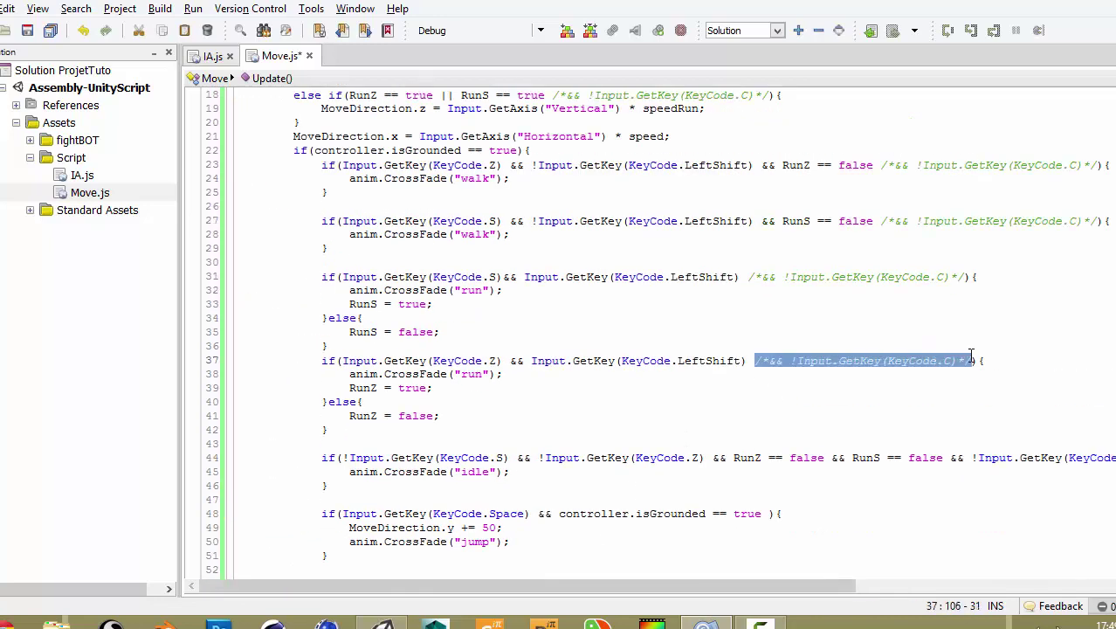
pyautogui.click(759, 402)
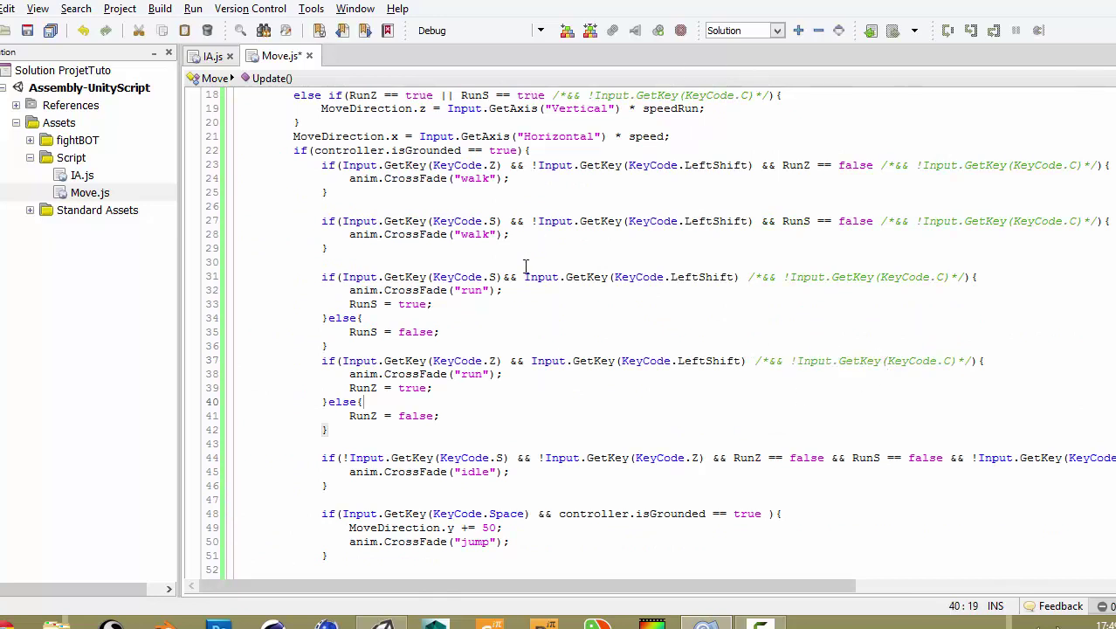
pyautogui.scroll(2, 526, 266)
pyautogui.scroll(2, 441, 229)
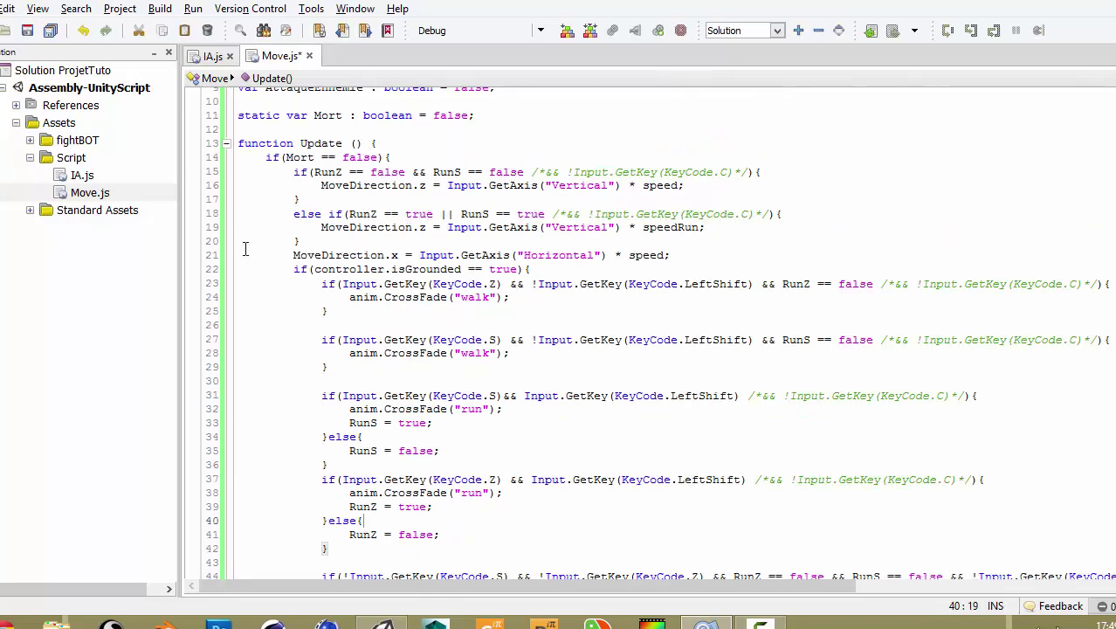